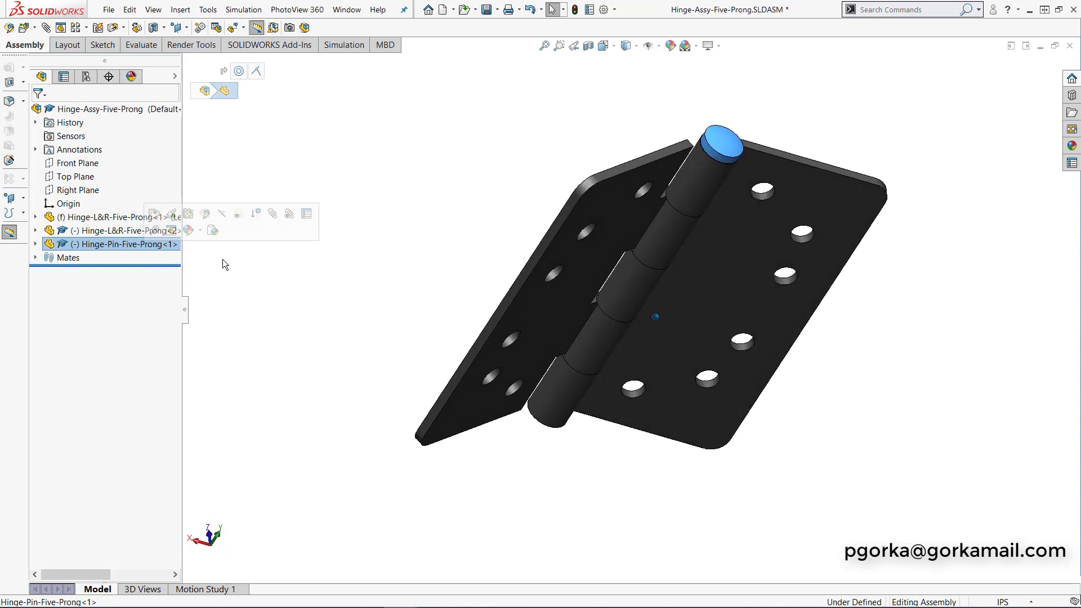
- Highlight both hinge wing components in the assembly and open the part of the fixed Left wing
{"action": "left_click", "coordinate": [88, 232]}
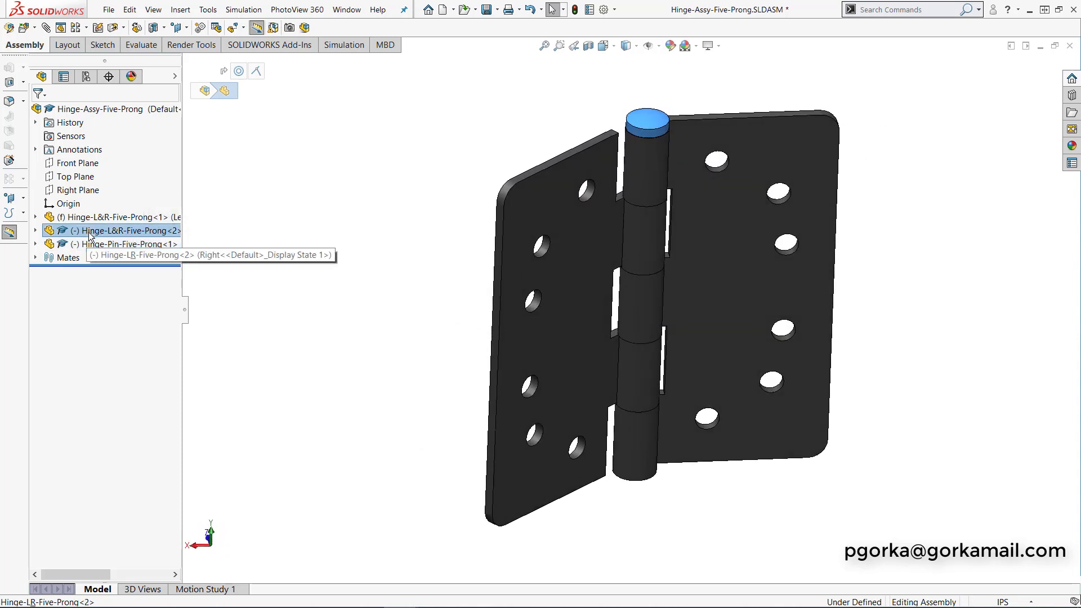
{"action": "left_click", "coordinate": [81, 218]}
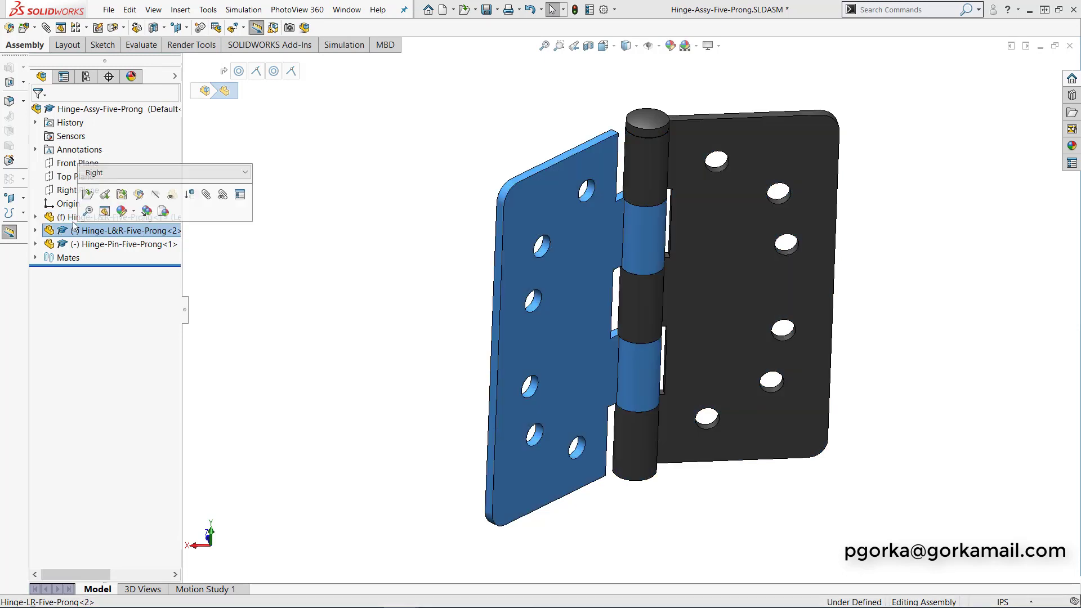
{"action": "left_click", "coordinate": [71, 223]}
{"action": "right_click", "coordinate": [72, 222]}
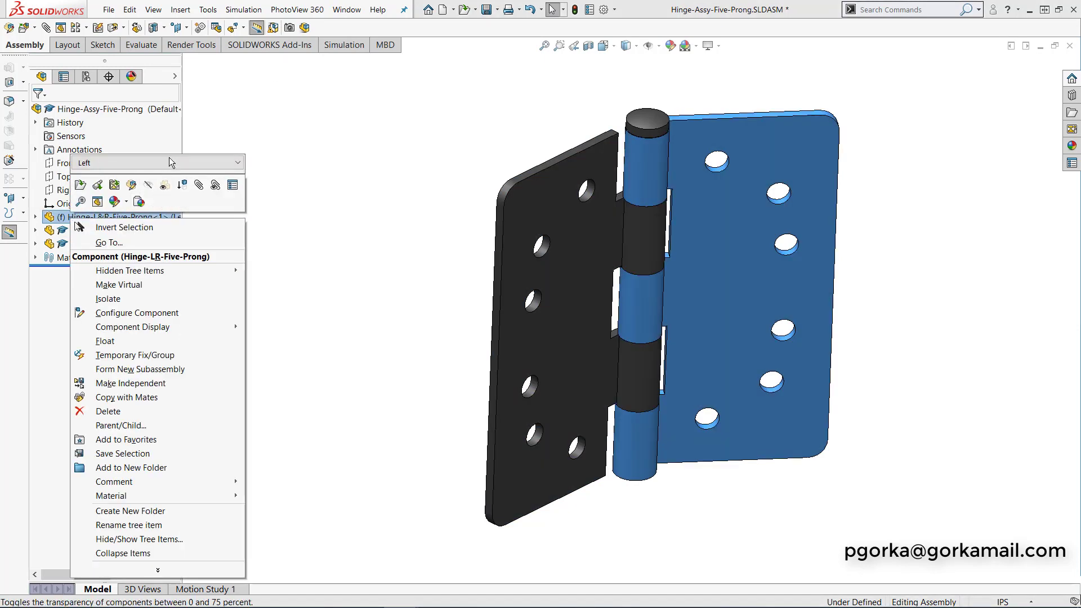
{"action": "left_click", "coordinate": [80, 185]}
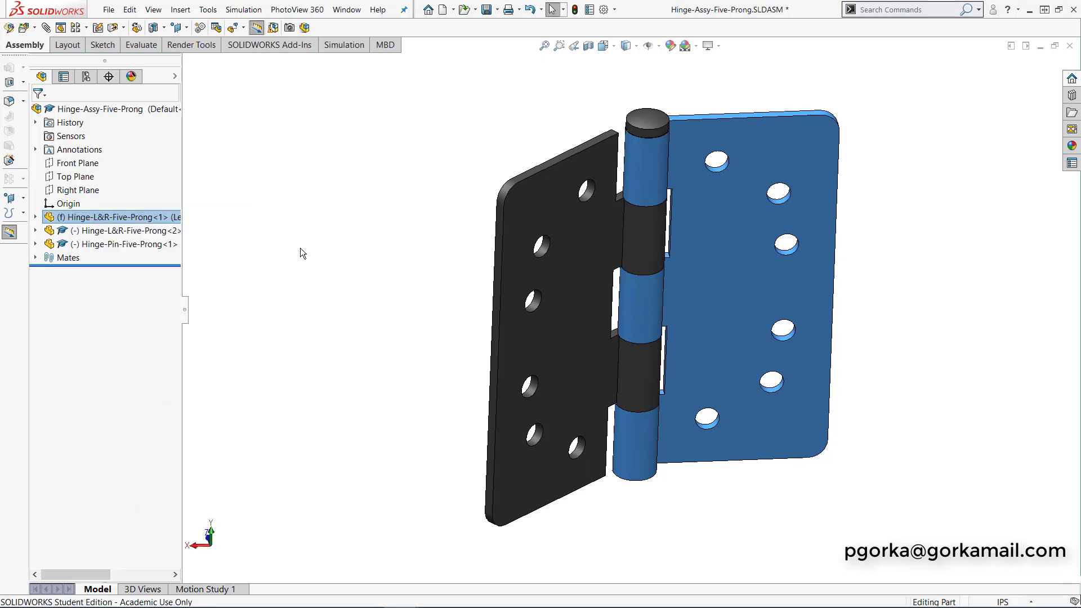
- Show the part's configurations and activate Right, Left and Base in turn to compare their knuckle layouts, finishing on Base
{"action": "left_click", "coordinate": [76, 77]}
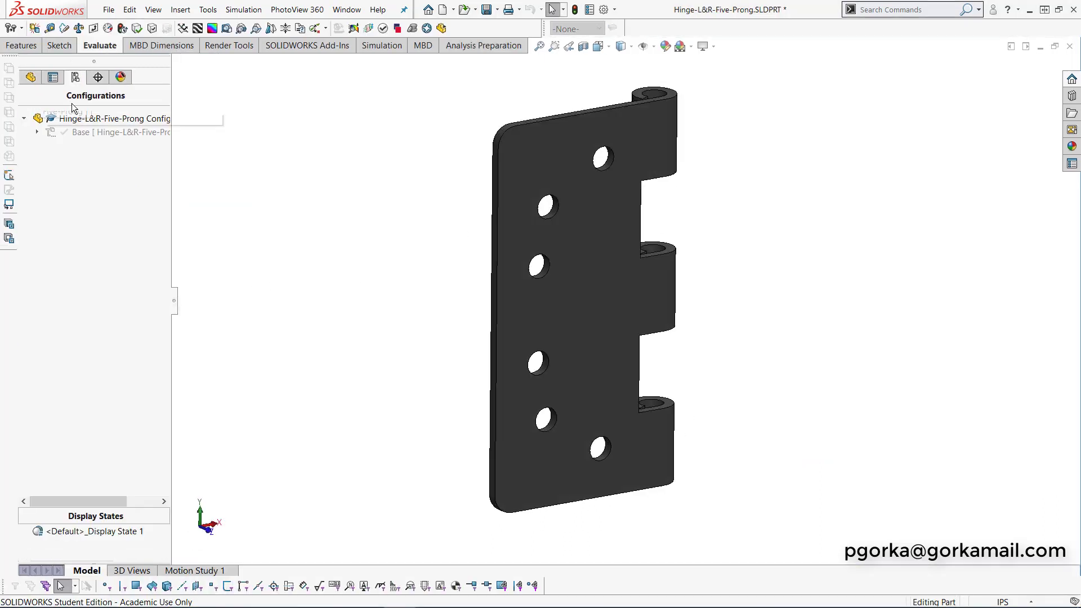
{"action": "left_click", "coordinate": [37, 132]}
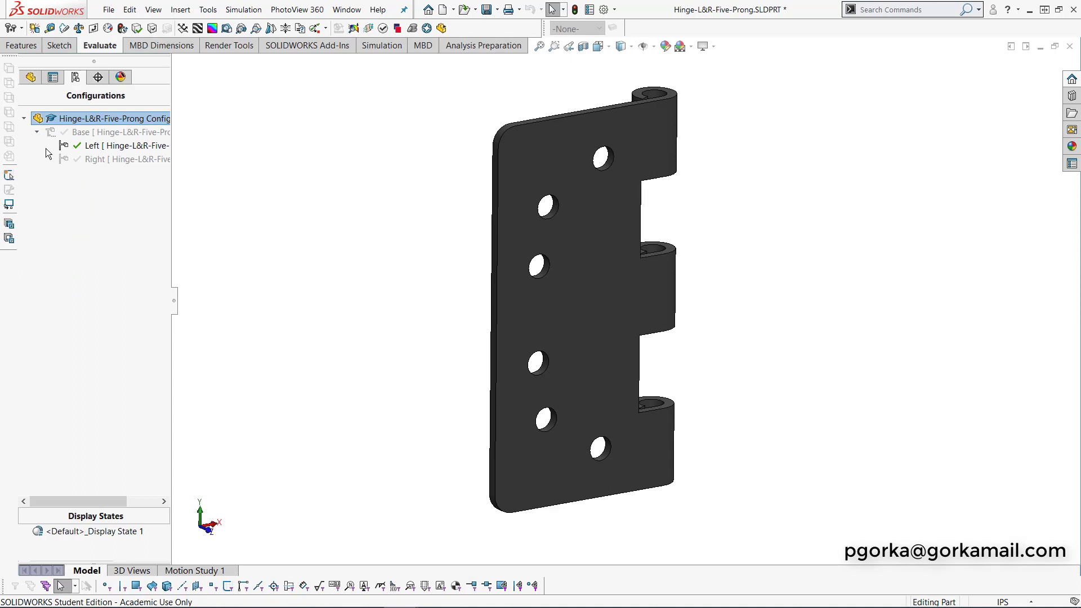
{"action": "double_click", "coordinate": [111, 162]}
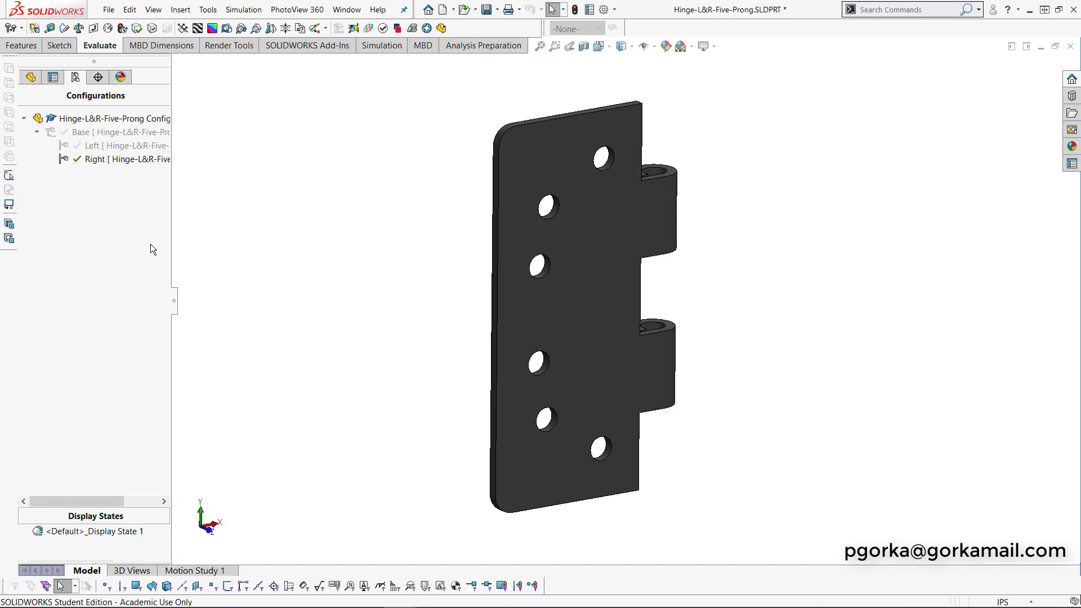
{"action": "double_click", "coordinate": [97, 146]}
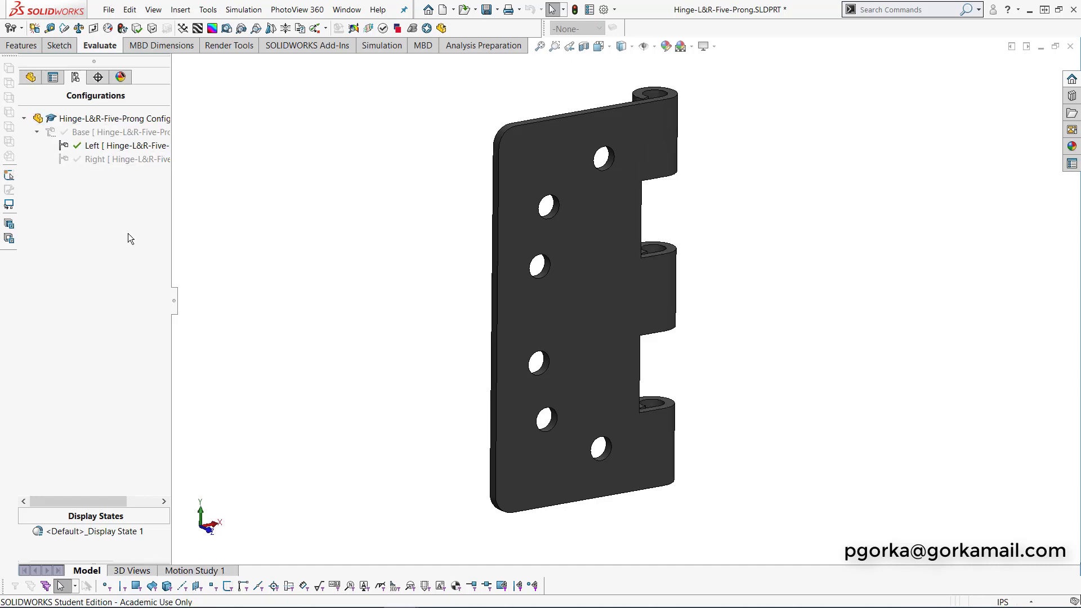
{"action": "double_click", "coordinate": [101, 133]}
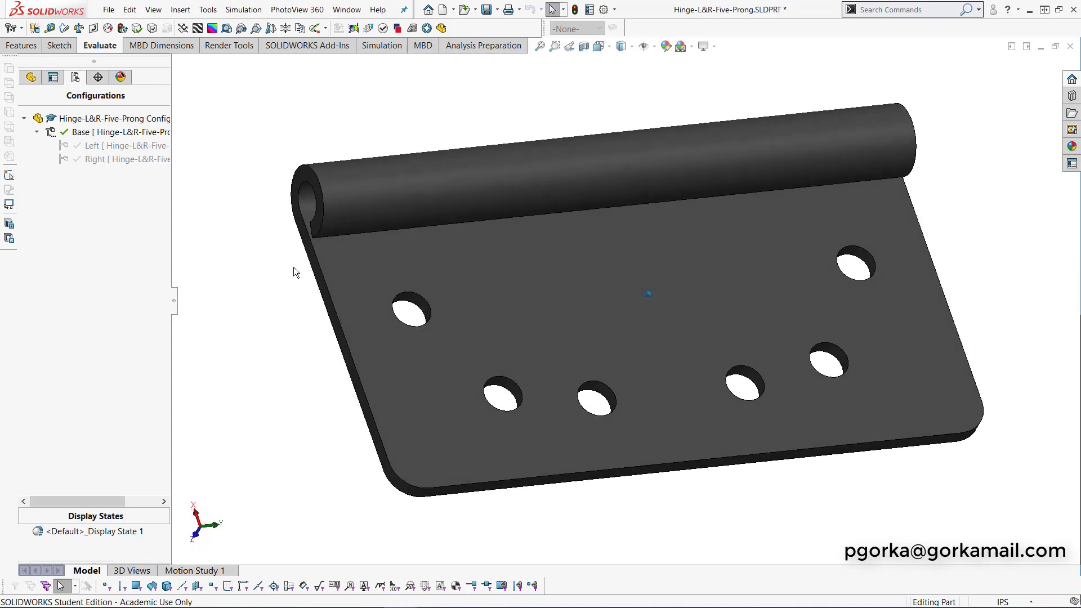
{"action": "double_click", "coordinate": [116, 147]}
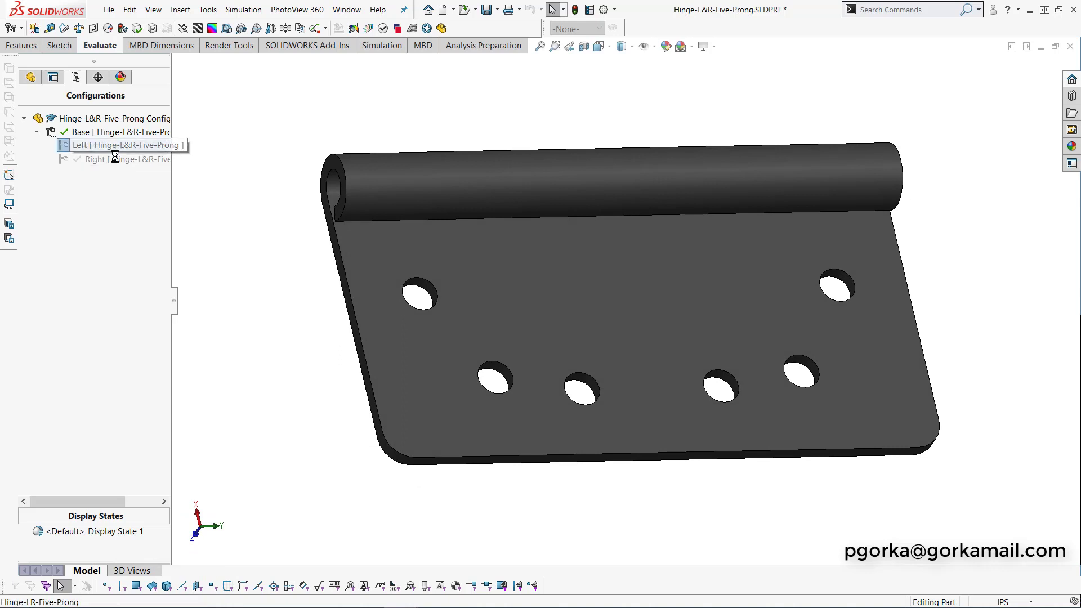
{"action": "double_click", "coordinate": [116, 158]}
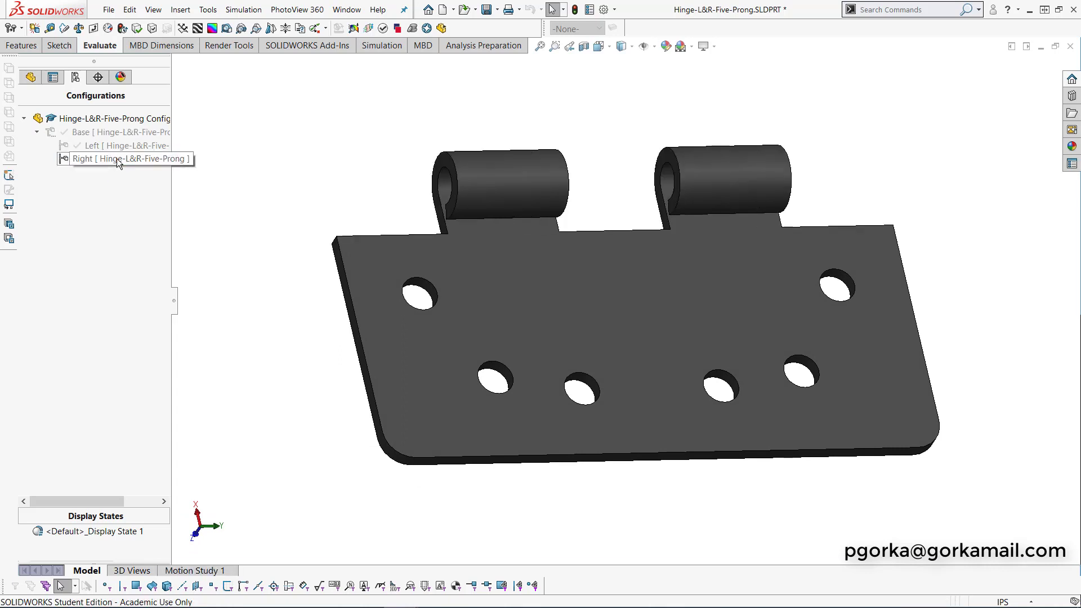
{"action": "double_click", "coordinate": [104, 133]}
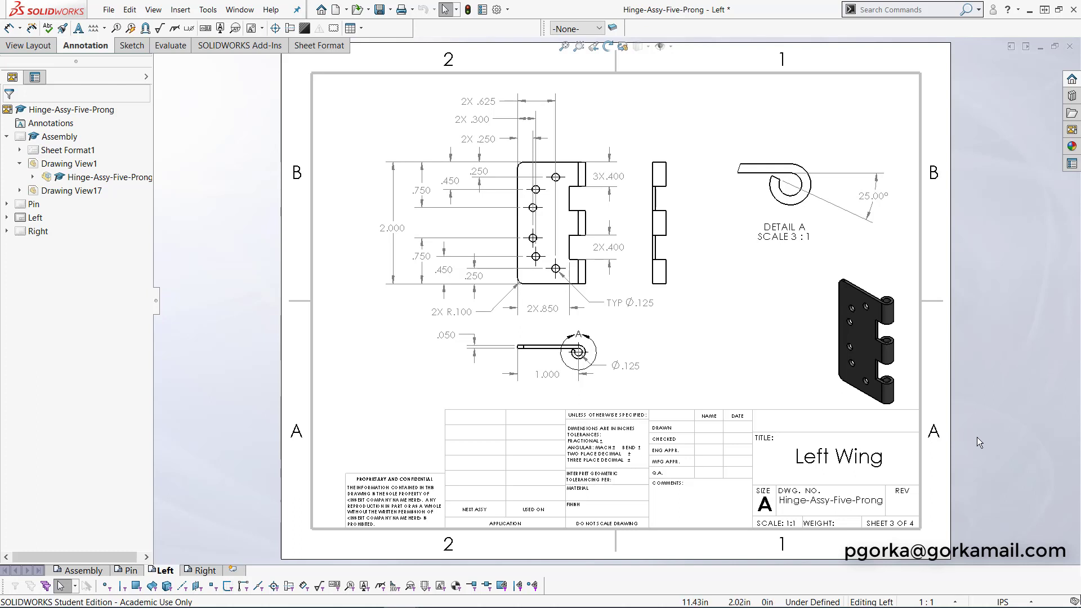
- Examine the profile view on the Left Wing drawing sheet and create a new document from the Part template
{"action": "scroll", "coordinate": [978, 437], "scroll_direction": "down", "scroll_amount": 7}
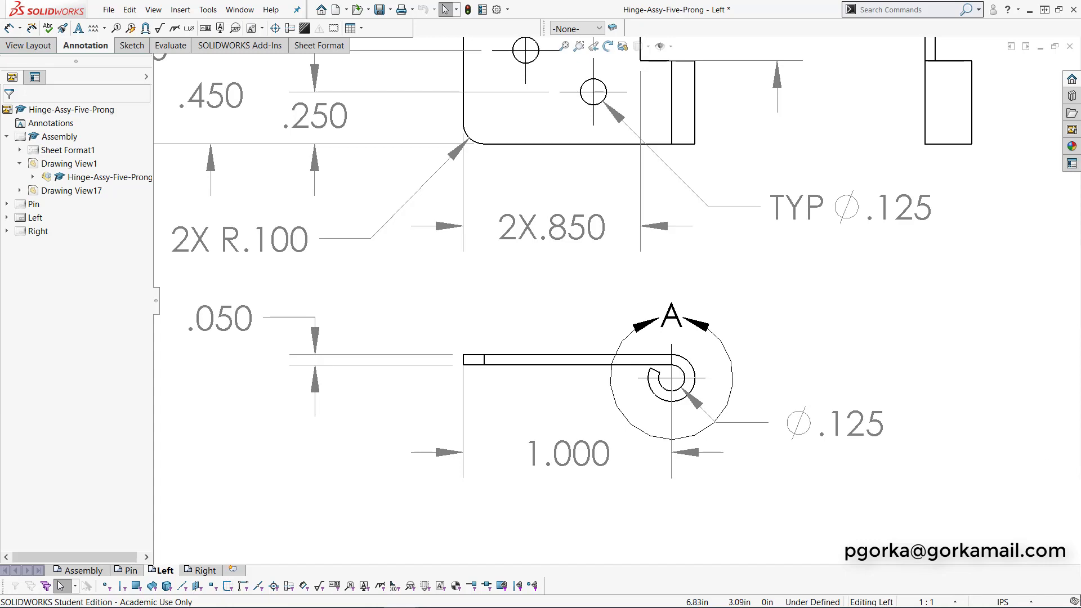
{"action": "key", "text": "f"}
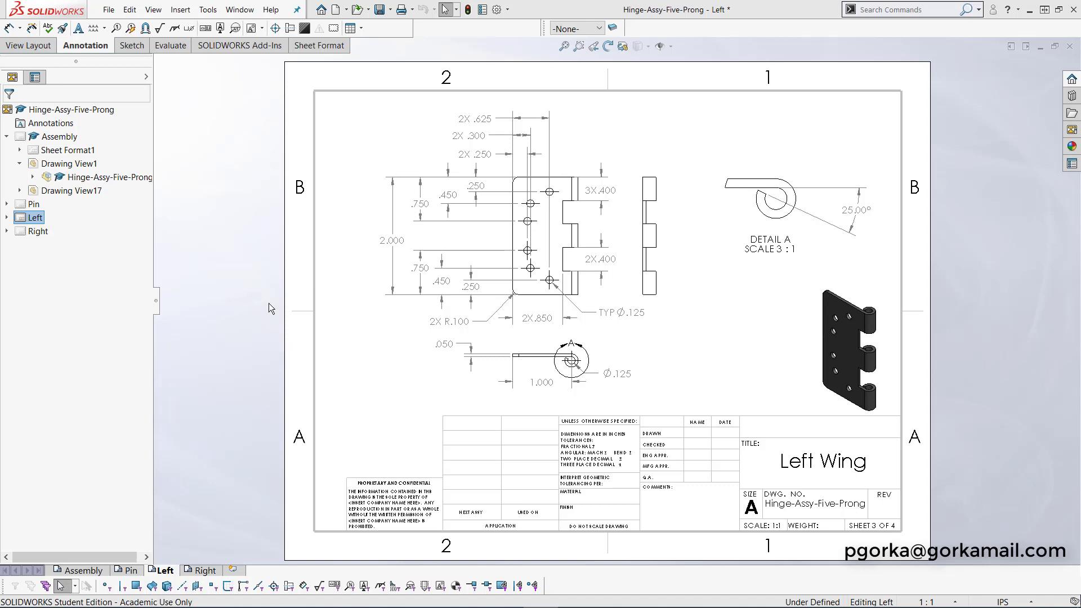
{"action": "left_click", "coordinate": [109, 10]}
{"action": "left_click", "coordinate": [127, 28]}
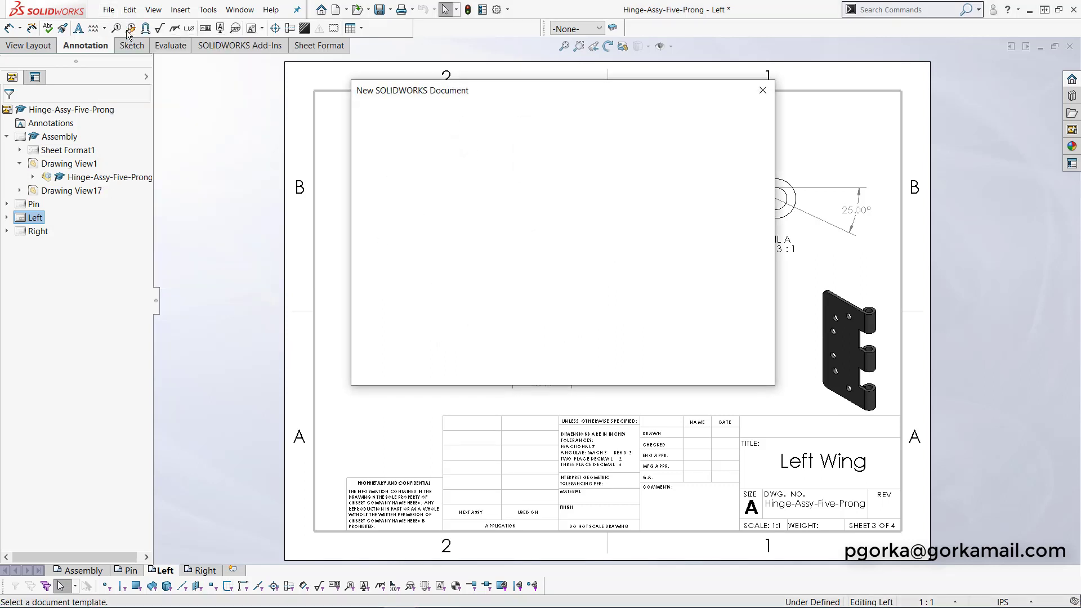
{"action": "left_click", "coordinate": [386, 147]}
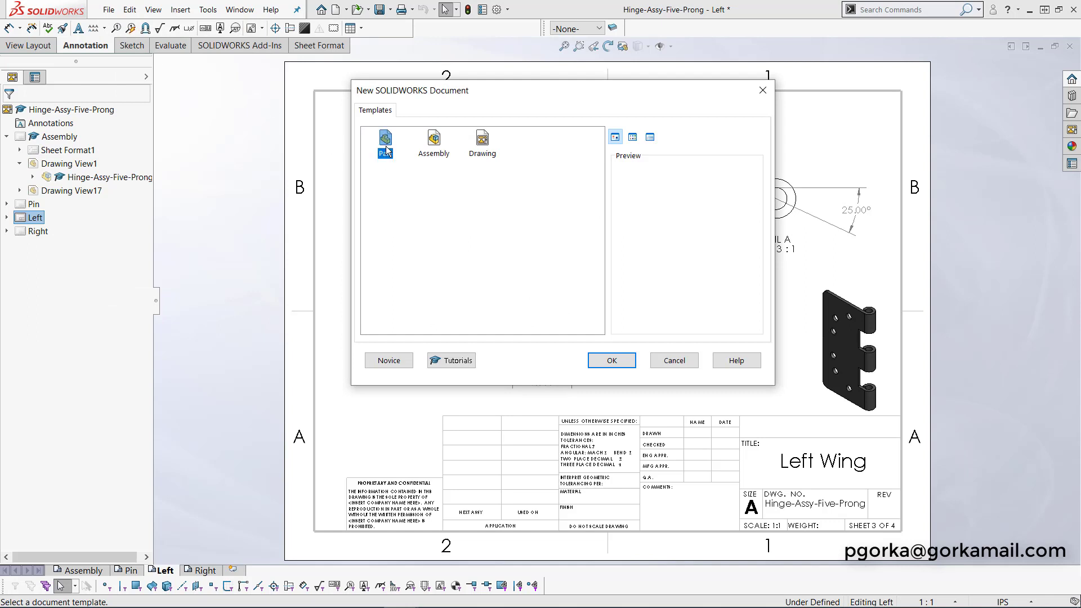
{"action": "left_click", "coordinate": [612, 360]}
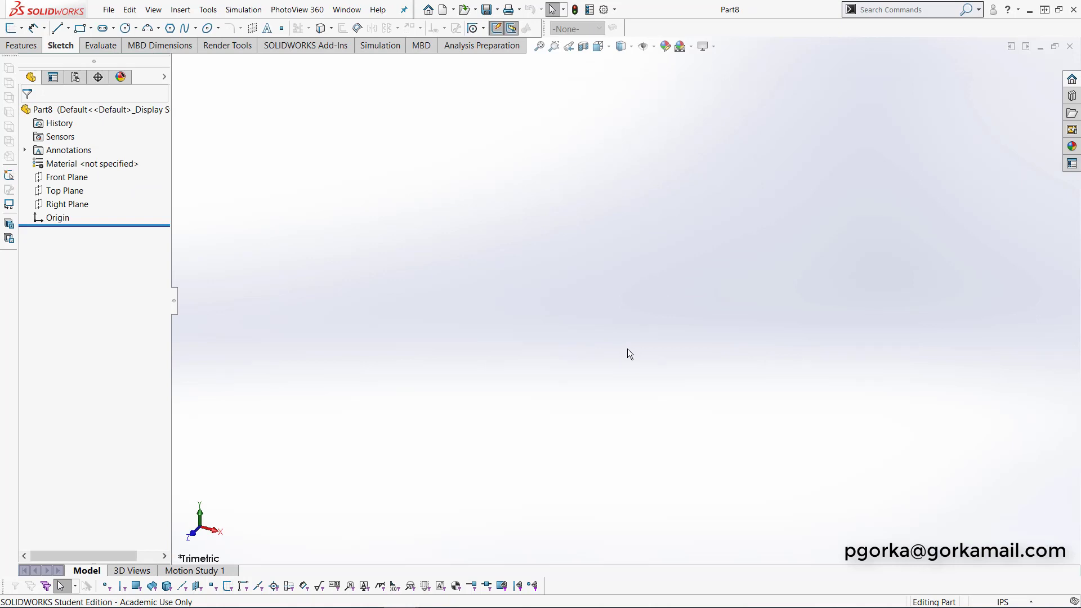
- Apply the Plain White scene and orient the view normal to the Front Plane
{"action": "left_click", "coordinate": [692, 50]}
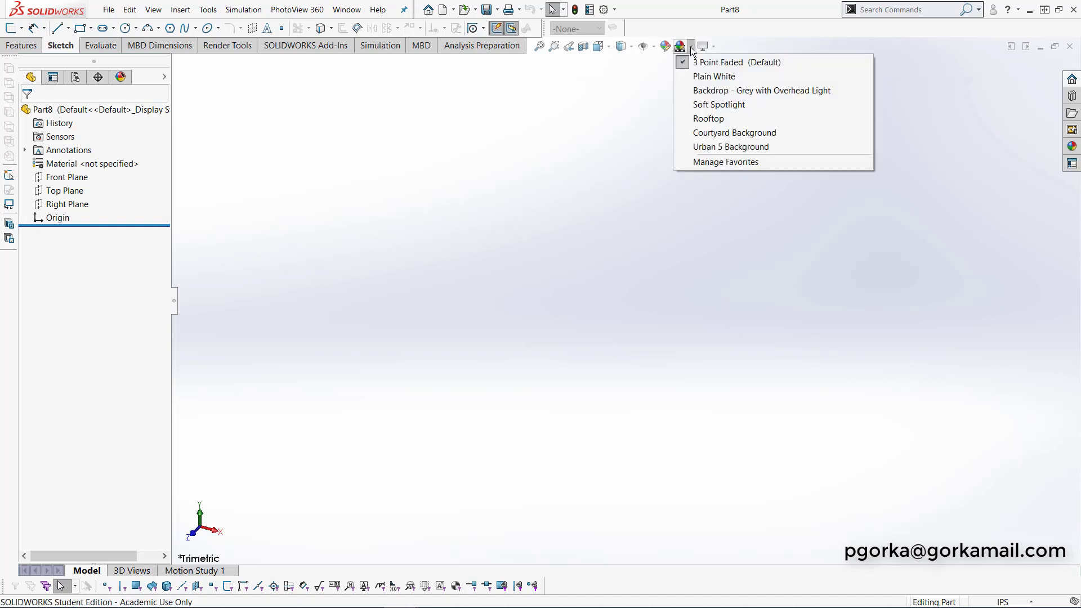
{"action": "left_click", "coordinate": [700, 79]}
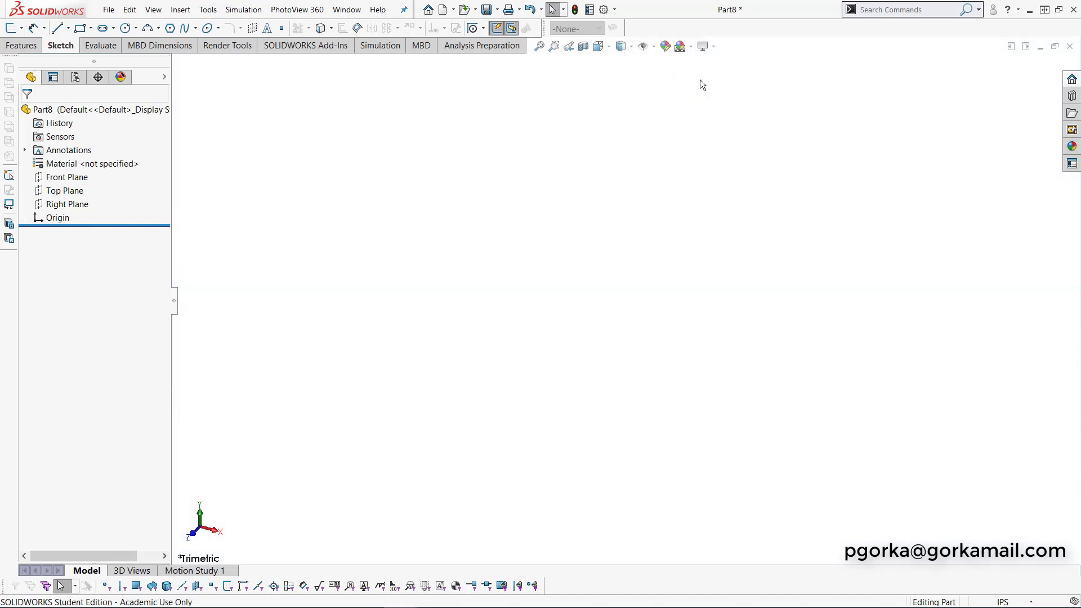
{"action": "left_click", "coordinate": [62, 178]}
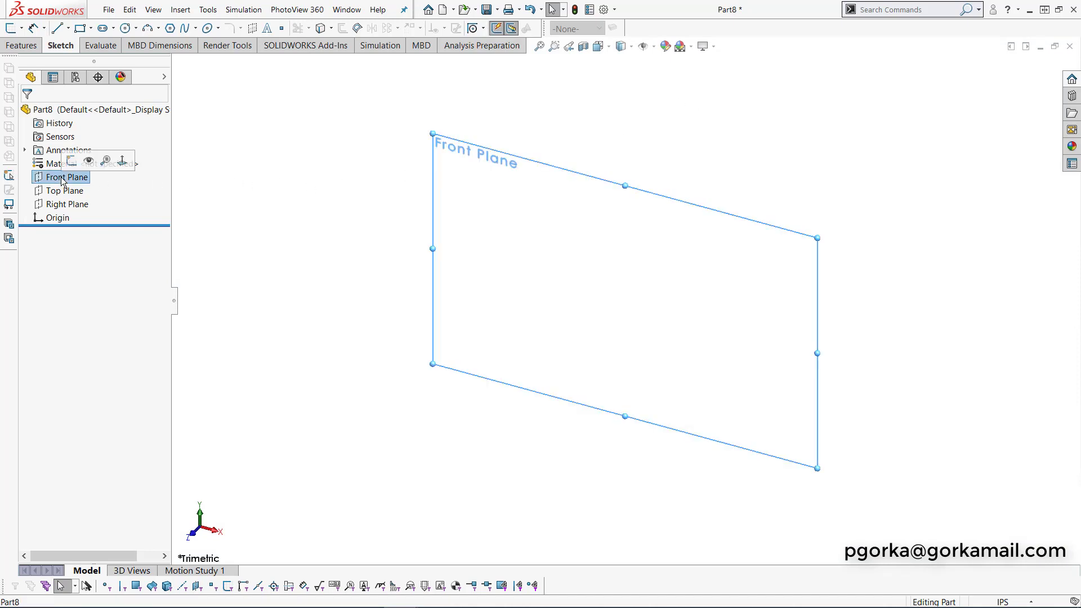
{"action": "left_click", "coordinate": [610, 49]}
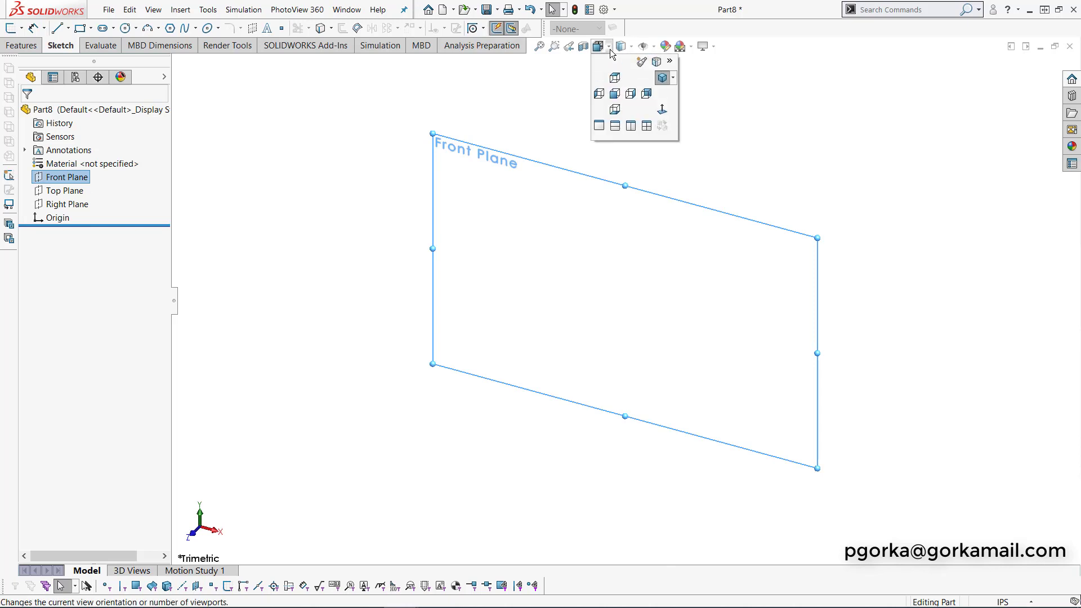
{"action": "left_click", "coordinate": [610, 48]}
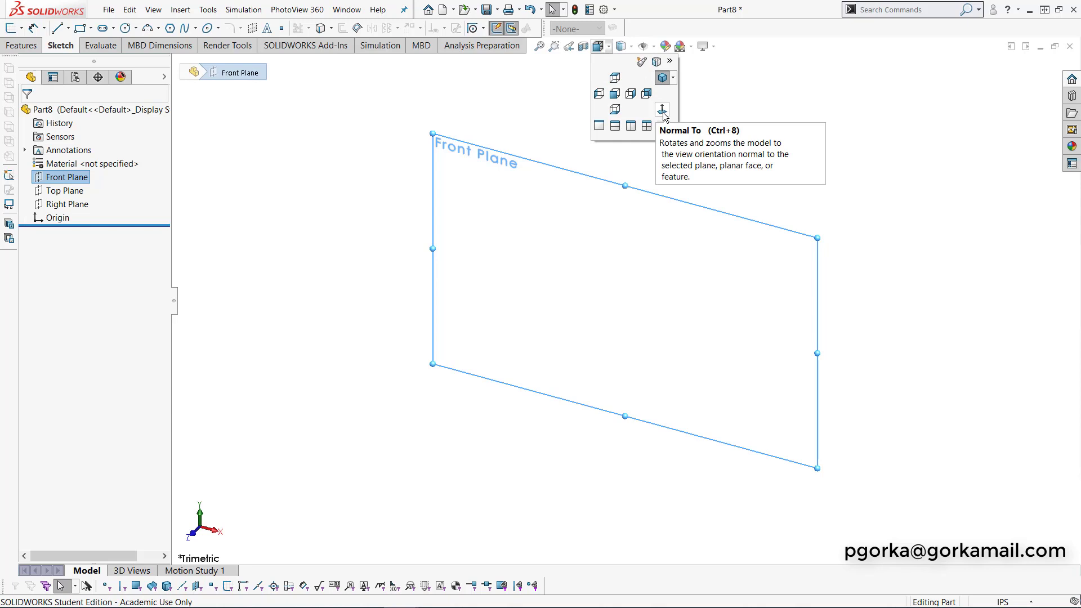
{"action": "left_click", "coordinate": [663, 111]}
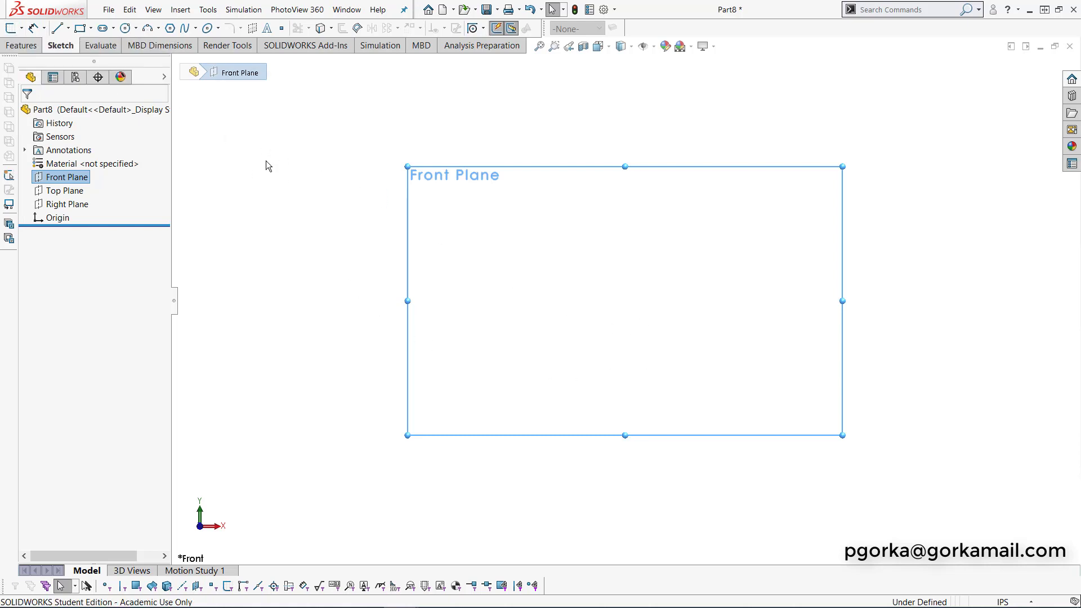
- Sketch a horizontal line about 4.19 in long on the Front Plane with a tangent arc curling under its right end, and adjust the arc's open end
{"action": "left_click", "coordinate": [58, 30]}
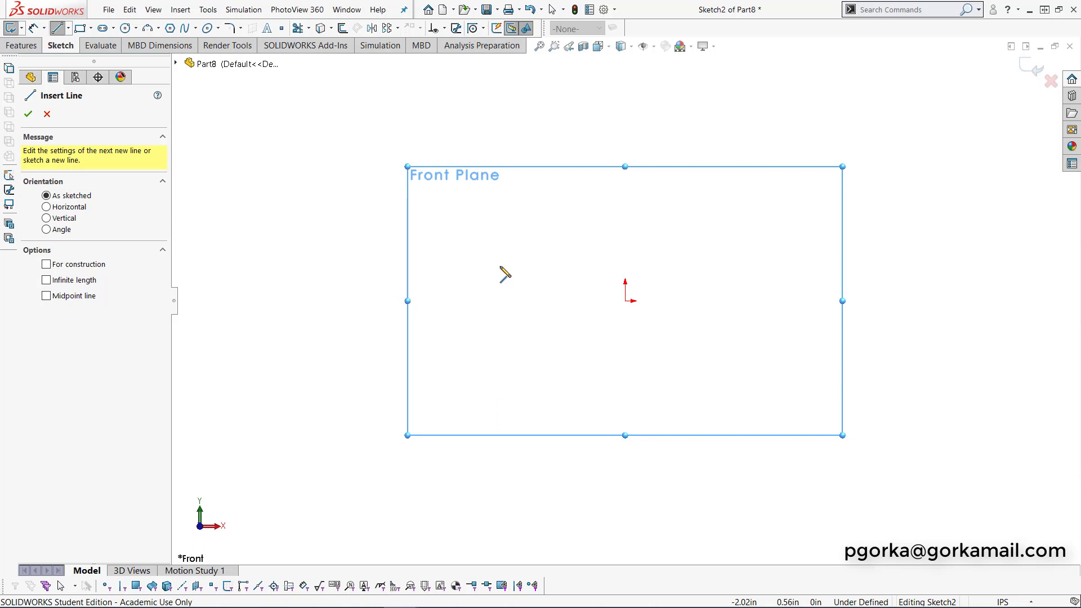
{"action": "left_click", "coordinate": [500, 266]}
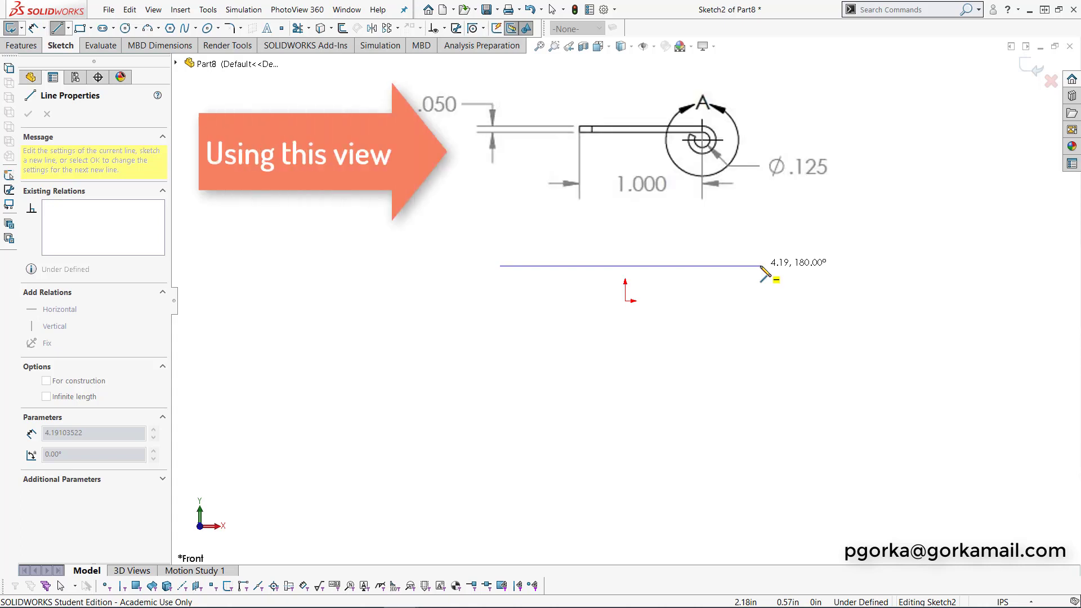
{"action": "left_click", "coordinate": [761, 266]}
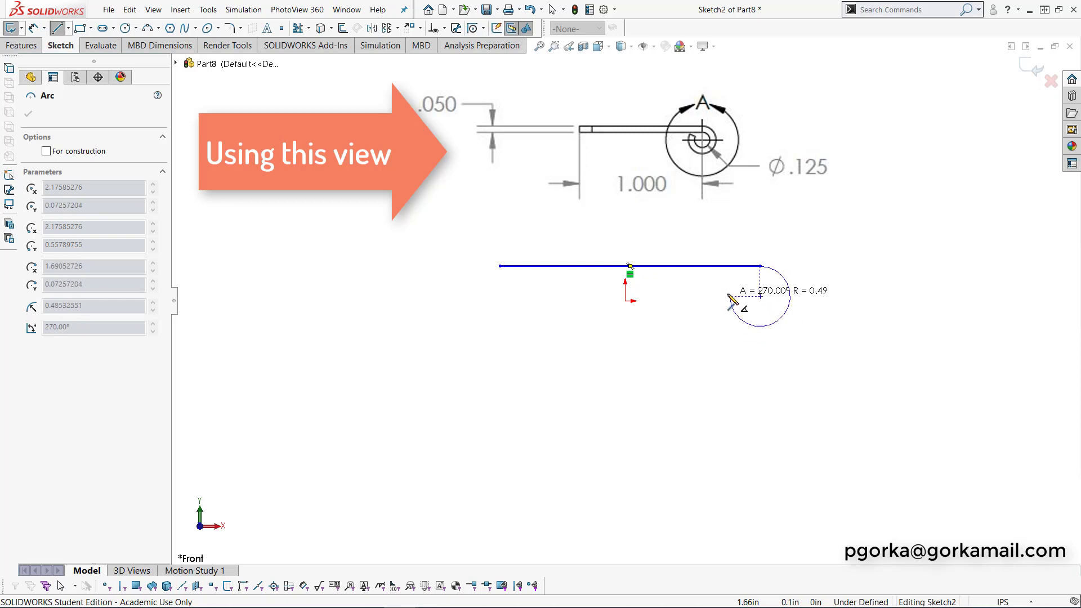
{"action": "left_click", "coordinate": [726, 293]}
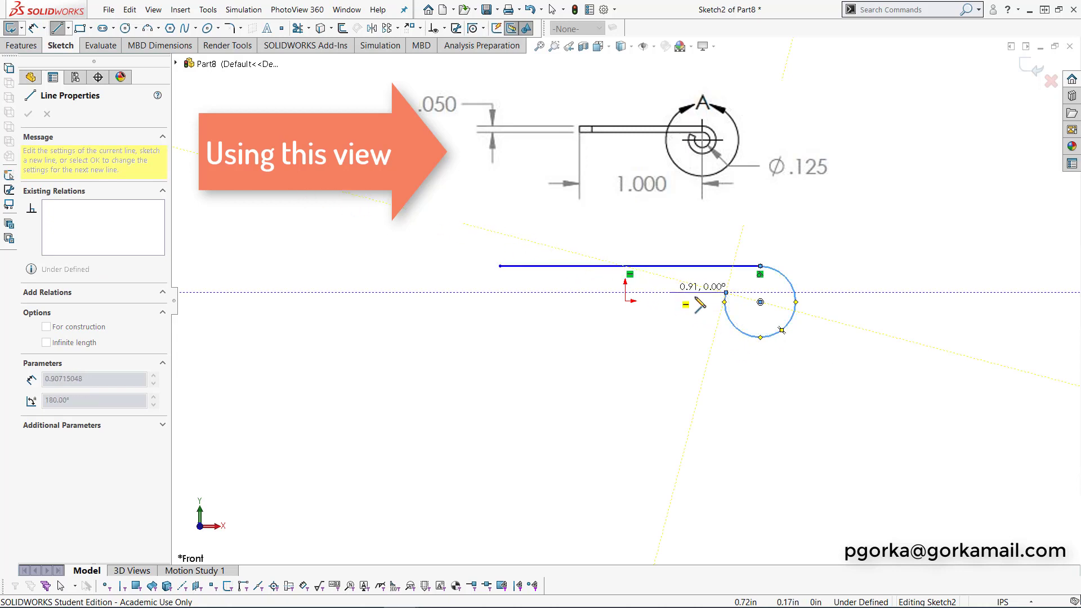
{"action": "key", "text": "Escape"}
{"action": "left_click", "coordinate": [729, 317]}
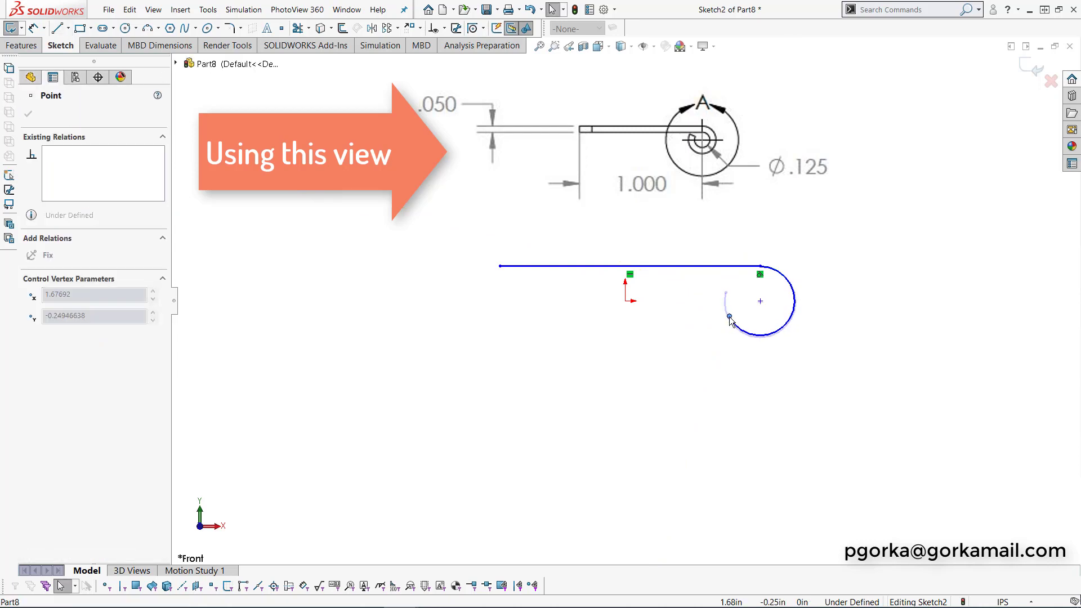
{"action": "left_click_drag", "start_coordinate": [729, 317], "coordinate": [730, 316]}
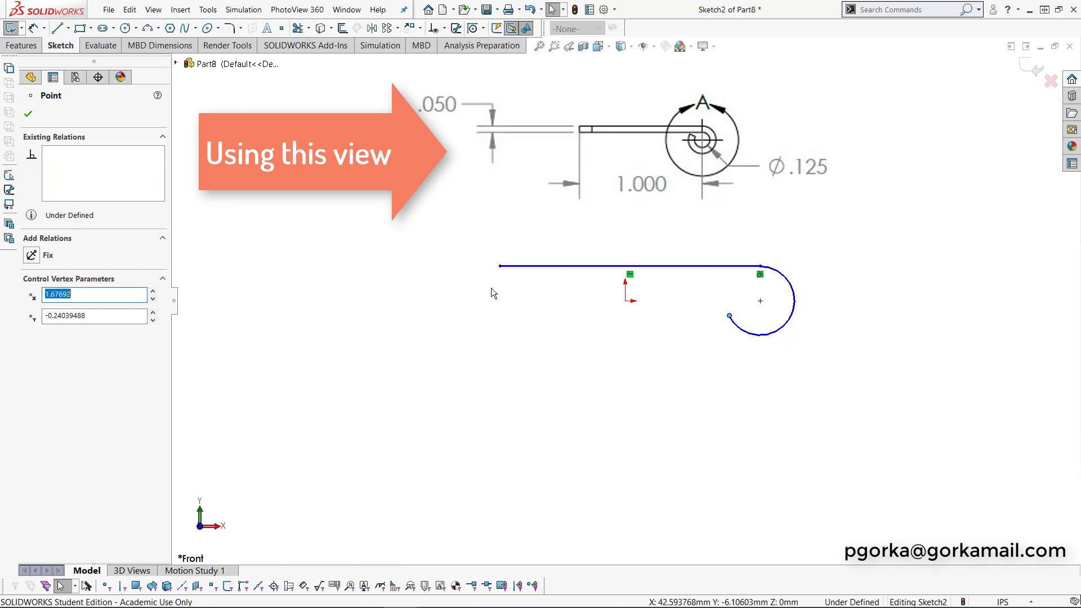
- Start an Offset Entities operation on the connected line and arc with a 0.10 in distance
{"action": "left_click", "coordinate": [342, 32]}
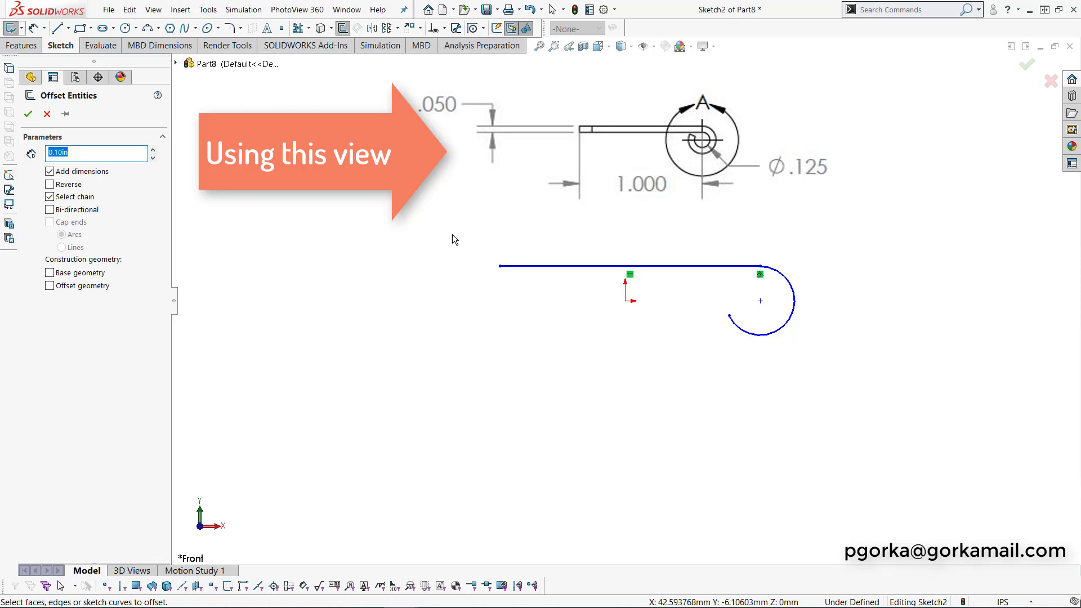
{"action": "left_click", "coordinate": [532, 268]}
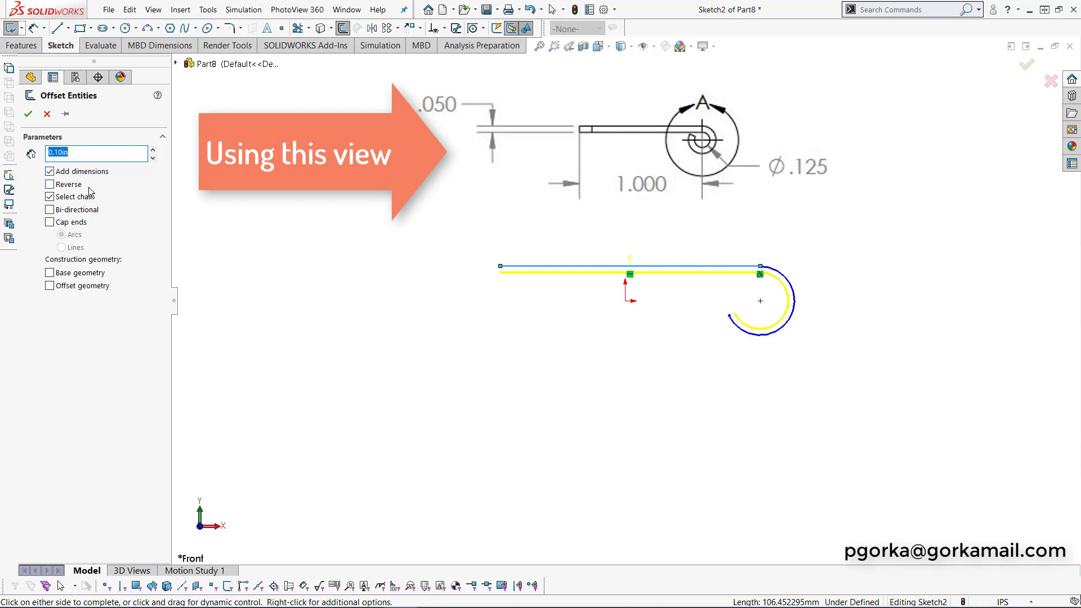
- Preview the offset with the Reverse, Select chain and Bi-directional options toggled, returning to a single inward offset of the chain
{"action": "left_click", "coordinate": [49, 184]}
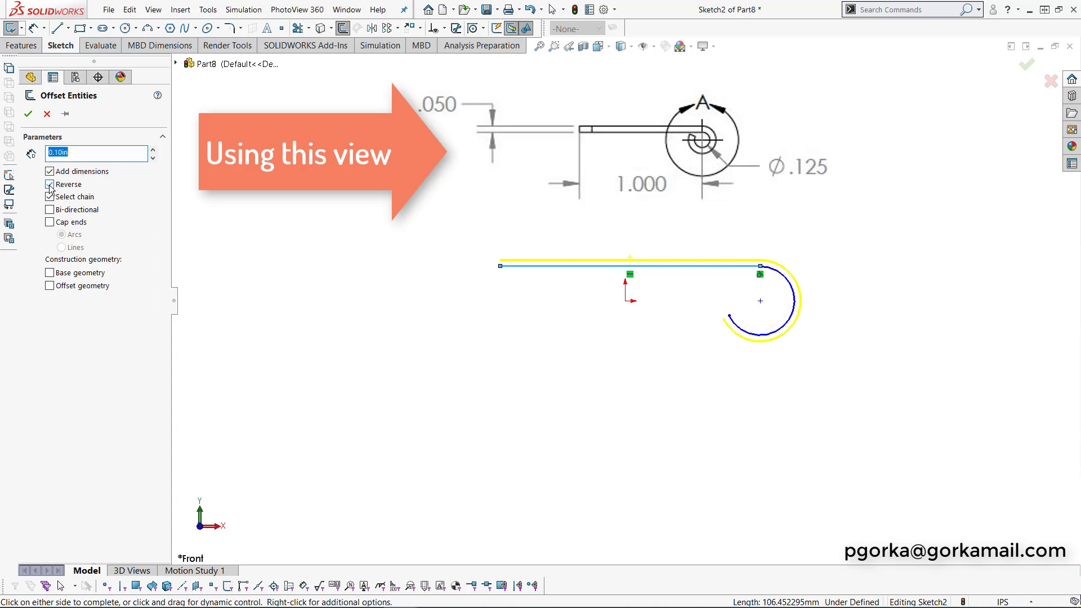
{"action": "left_click", "coordinate": [49, 185]}
{"action": "left_click", "coordinate": [49, 184]}
{"action": "left_click", "coordinate": [50, 185]}
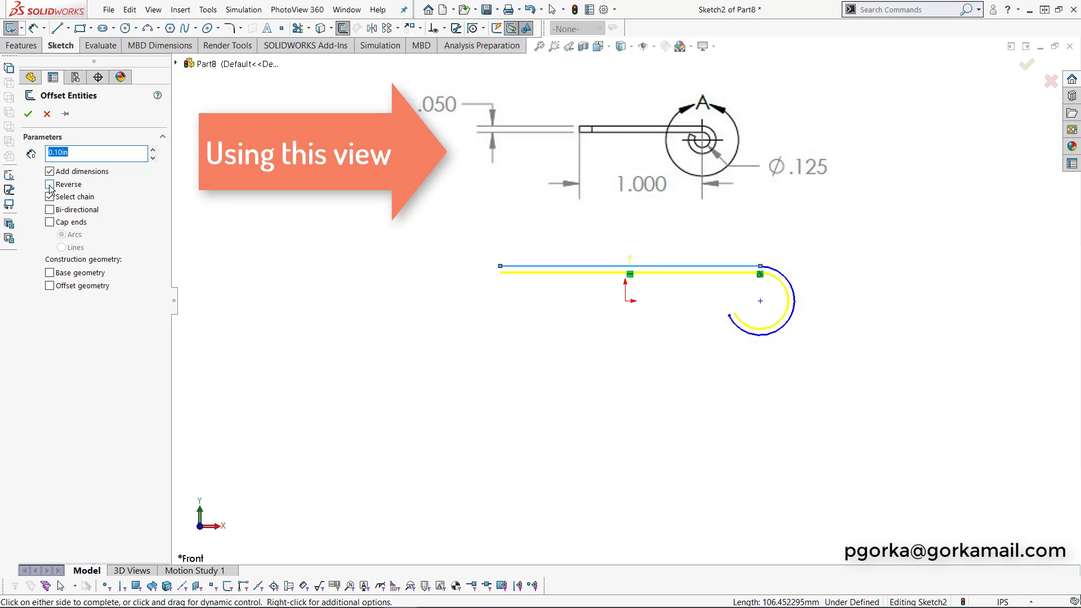
{"action": "left_click", "coordinate": [49, 185]}
{"action": "left_click", "coordinate": [50, 184]}
{"action": "left_click", "coordinate": [50, 197]}
{"action": "left_click", "coordinate": [50, 197]}
{"action": "left_click", "coordinate": [50, 211]}
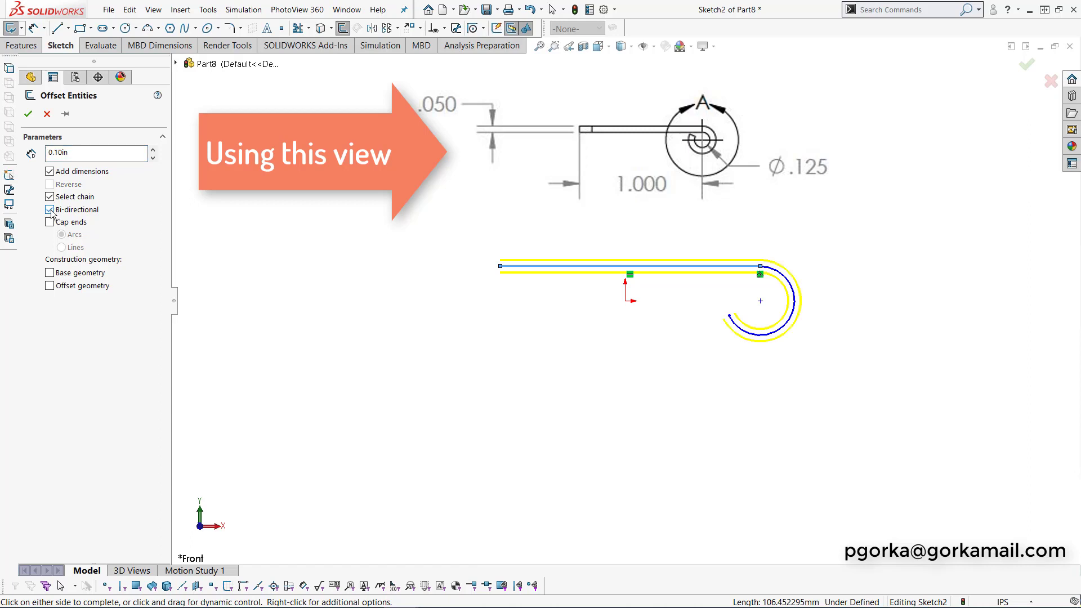
{"action": "left_click", "coordinate": [50, 211]}
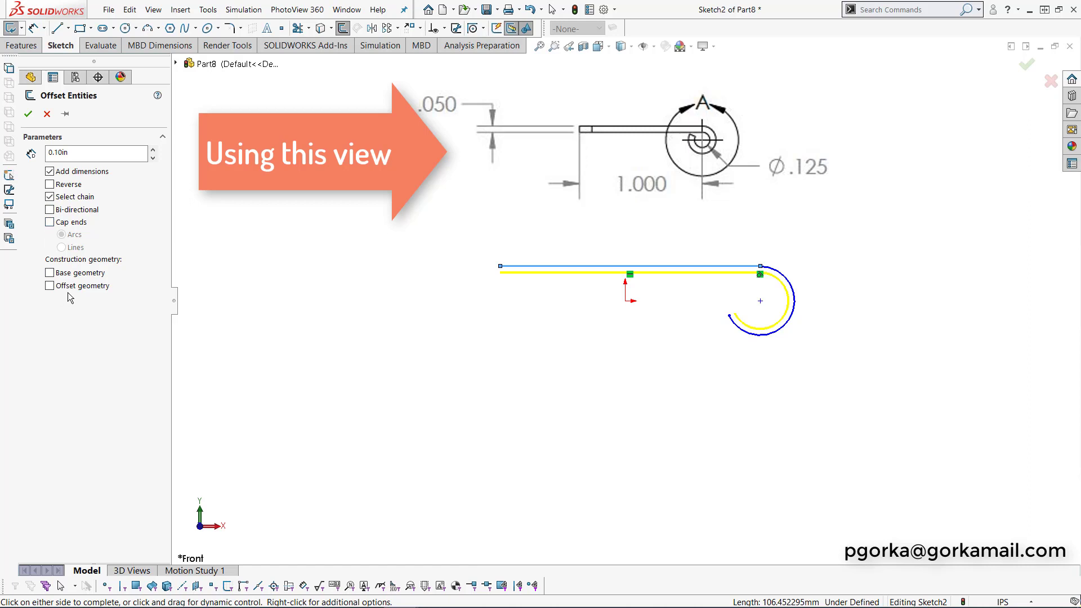
- Offset the line and arc inward by 0.05 in with line-capped ends, and place the thickness dimension beside the profile's straight end
{"action": "left_click", "coordinate": [50, 223]}
{"action": "scroll", "coordinate": [687, 281], "scroll_direction": "down", "scroll_amount": 5}
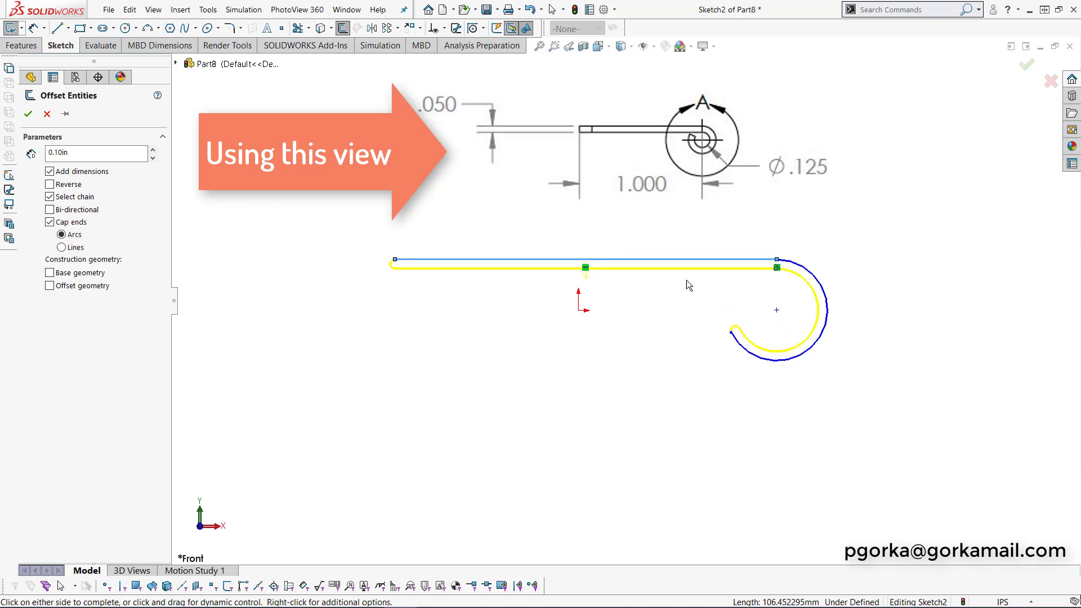
{"action": "left_click", "coordinate": [62, 248]}
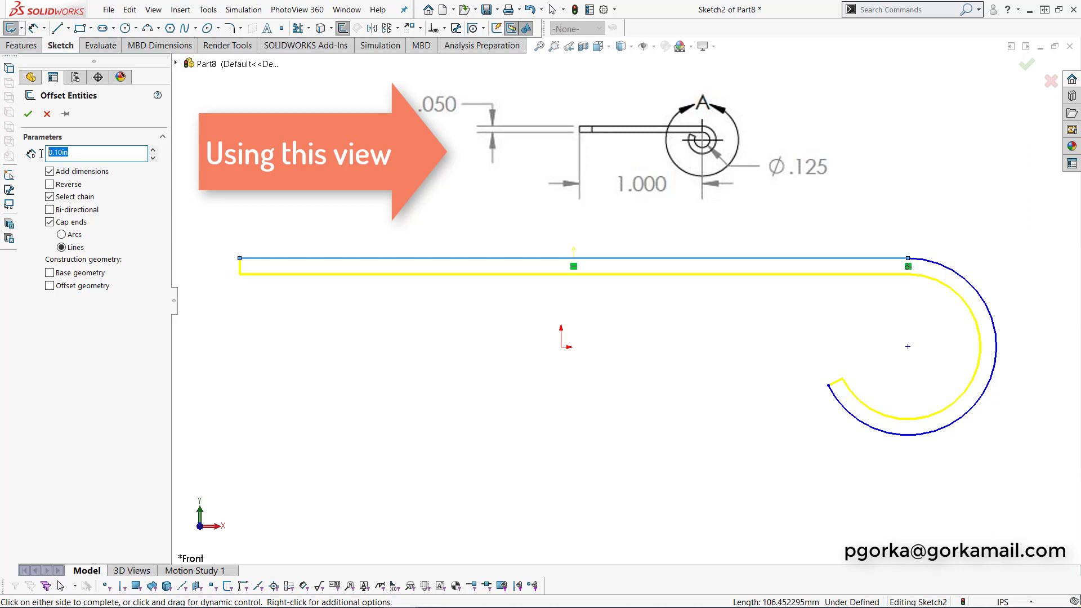
{"action": "type", "text": ".05"}
{"action": "key", "text": "Return"}
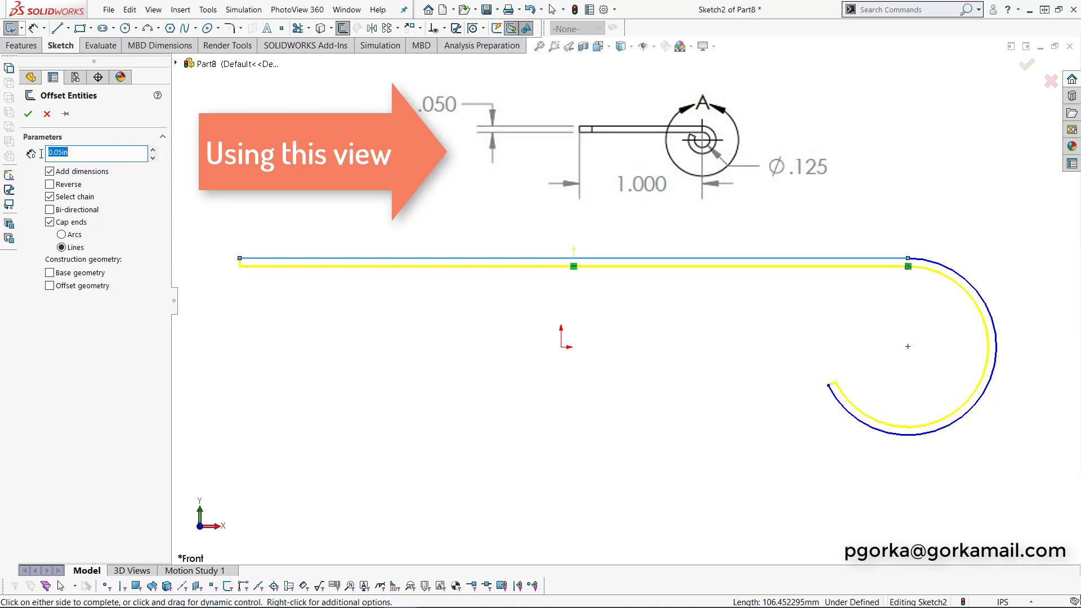
{"action": "left_click", "coordinate": [28, 113]}
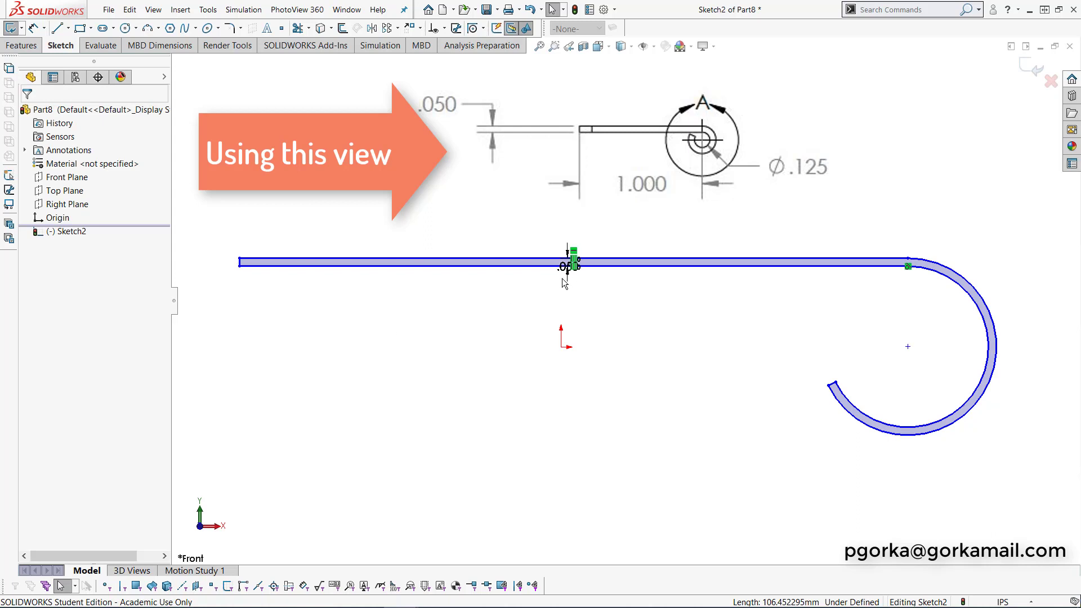
{"action": "left_click_drag", "start_coordinate": [565, 283], "coordinate": [228, 323]}
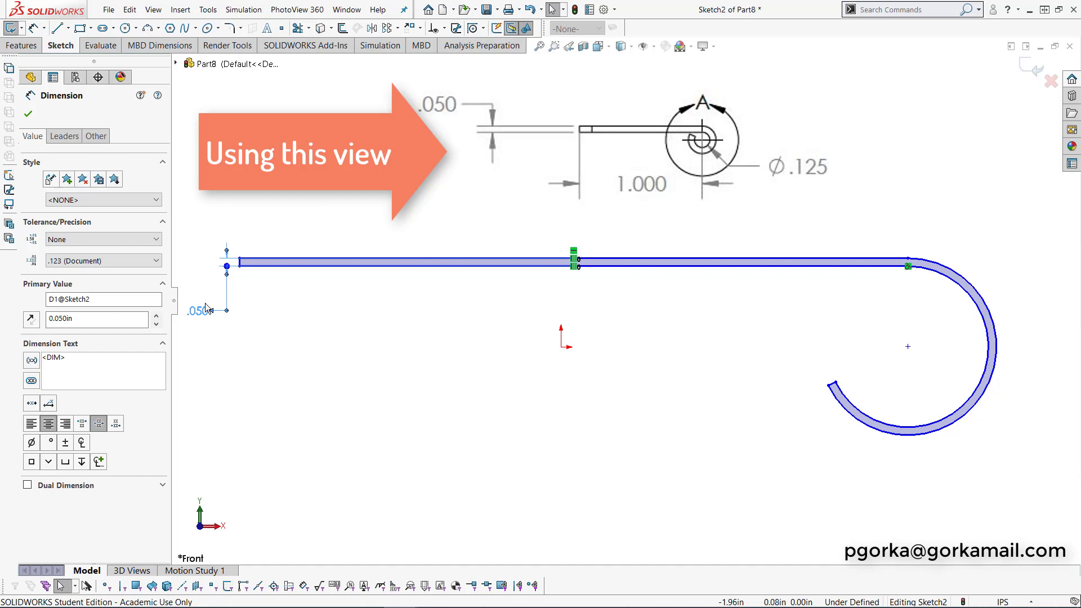
- Dimension the inner arc of the curl with a radius of .125/2 in
{"action": "left_click", "coordinate": [33, 28]}
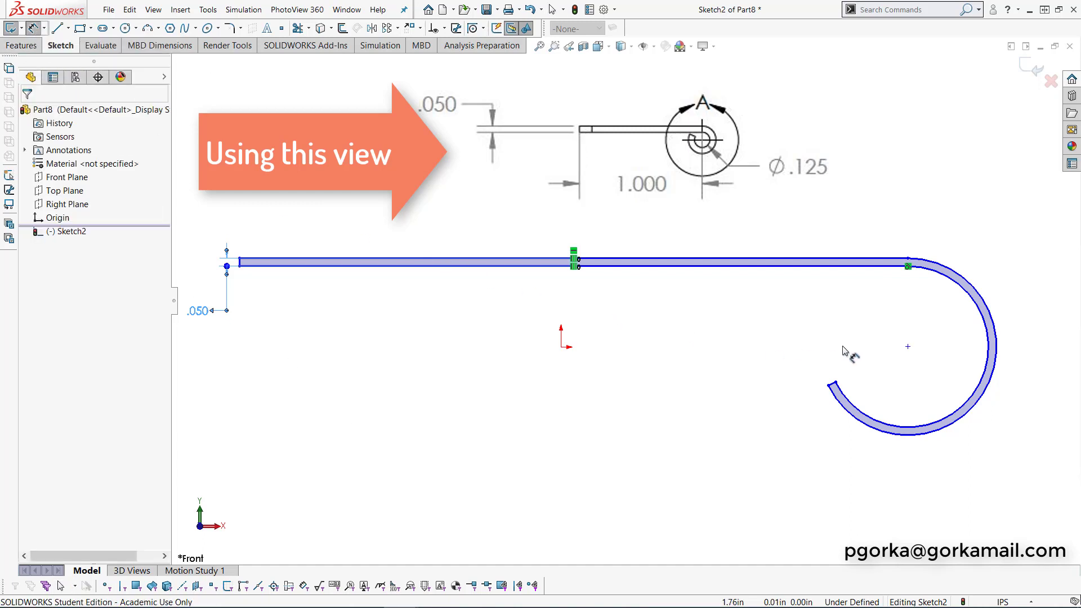
{"action": "left_click", "coordinate": [891, 427]}
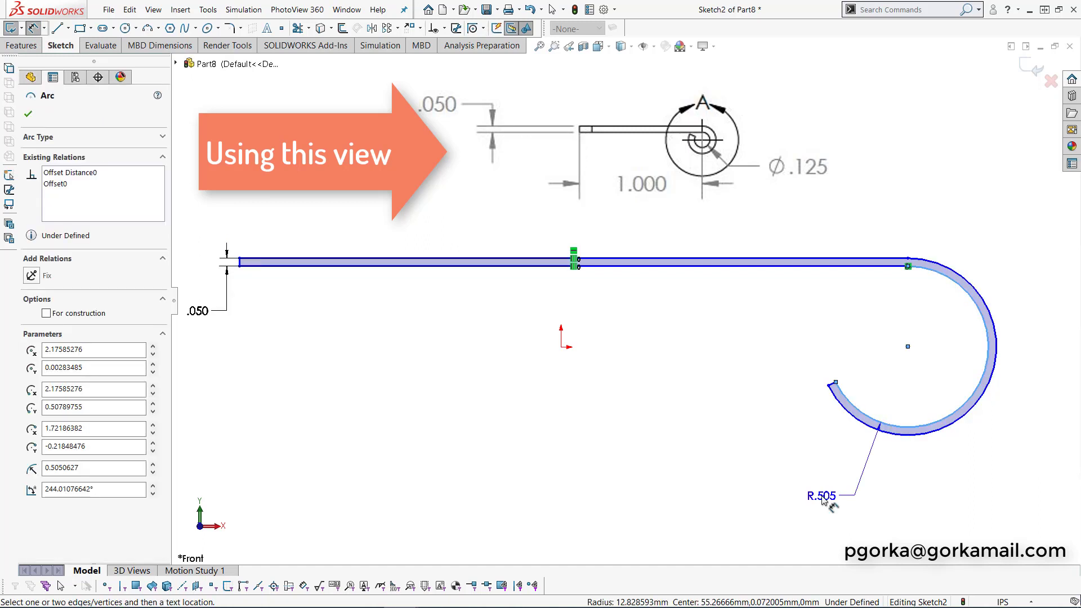
{"action": "left_click", "coordinate": [824, 502]}
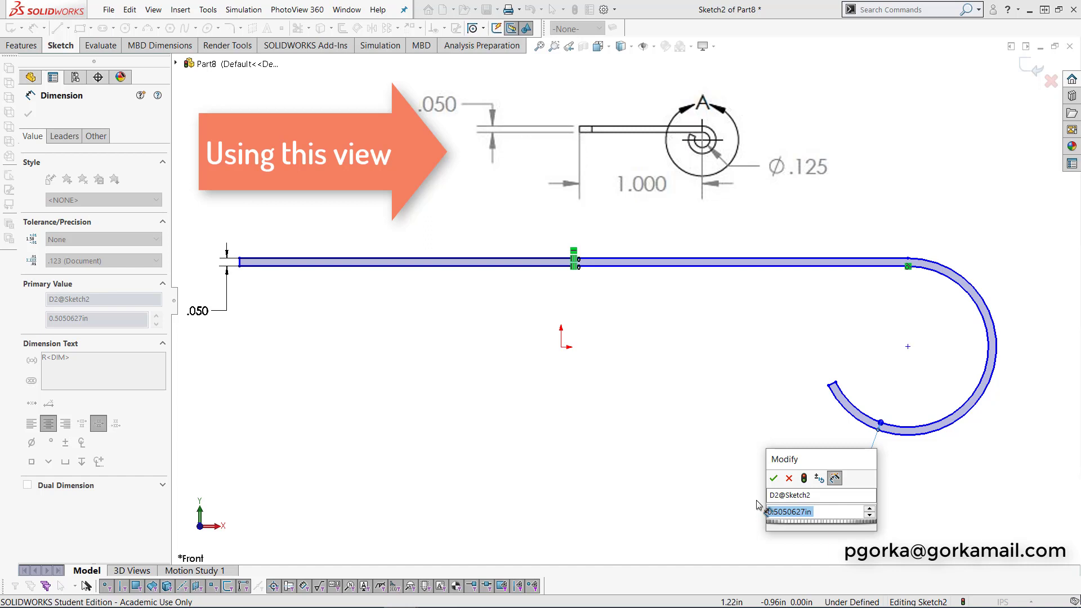
{"action": "type", "text": ".125"}
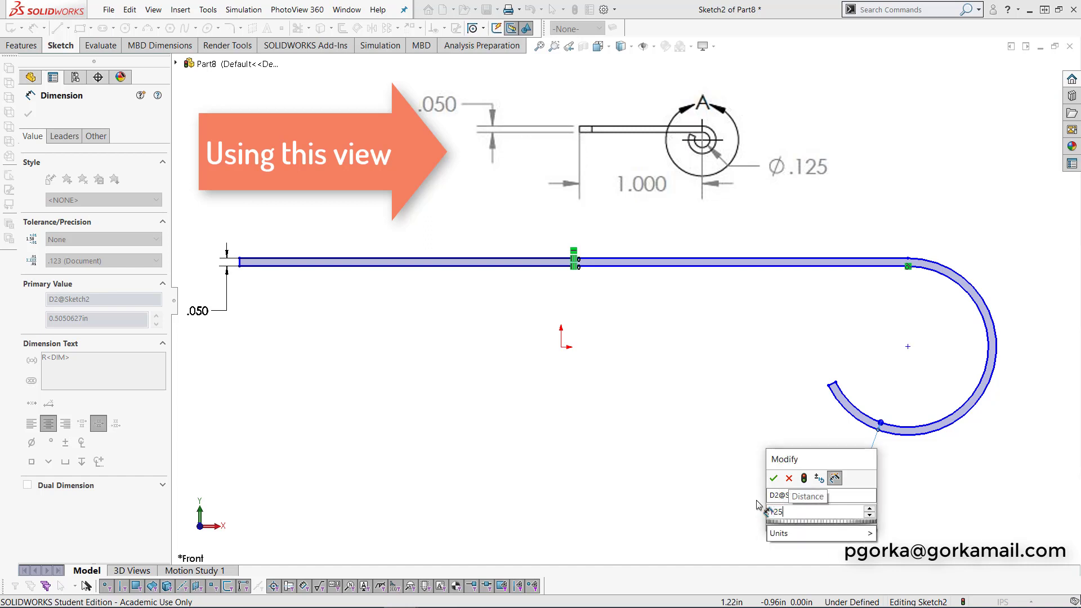
{"action": "type", "text": "/2"}
{"action": "key", "text": "Return"}
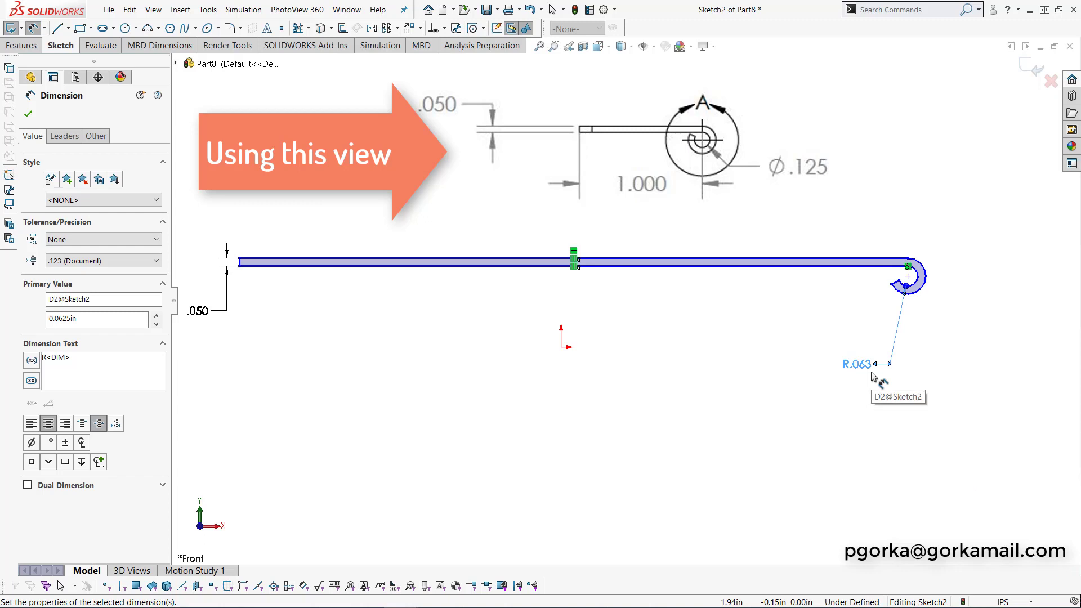
- Set the document's length units to six decimal places (.123456), keeping the IPS unit system
{"action": "left_click", "coordinate": [1033, 603]}
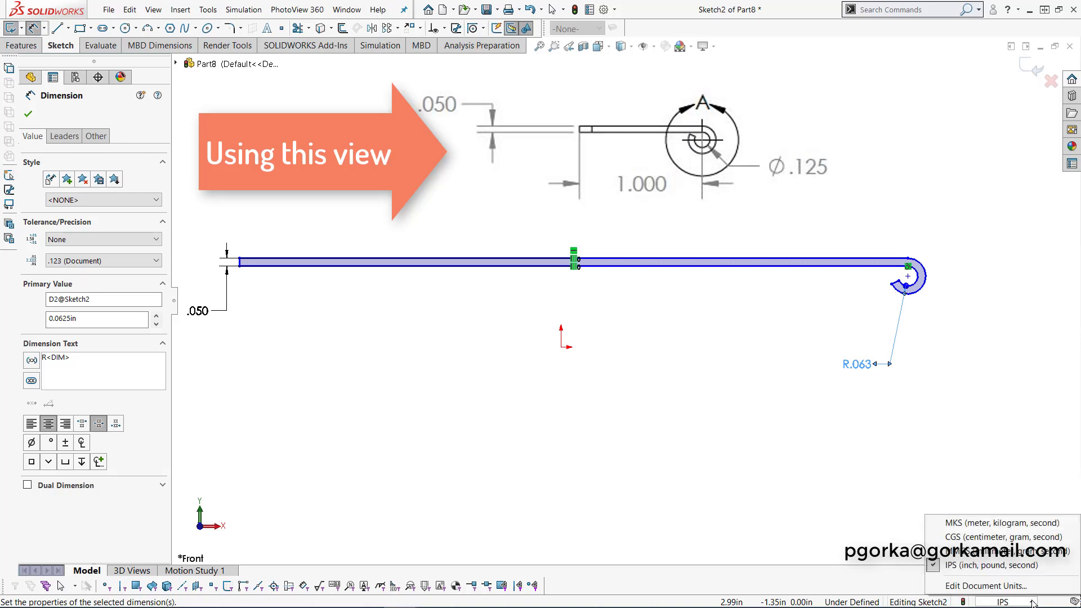
{"action": "left_click", "coordinate": [1003, 588]}
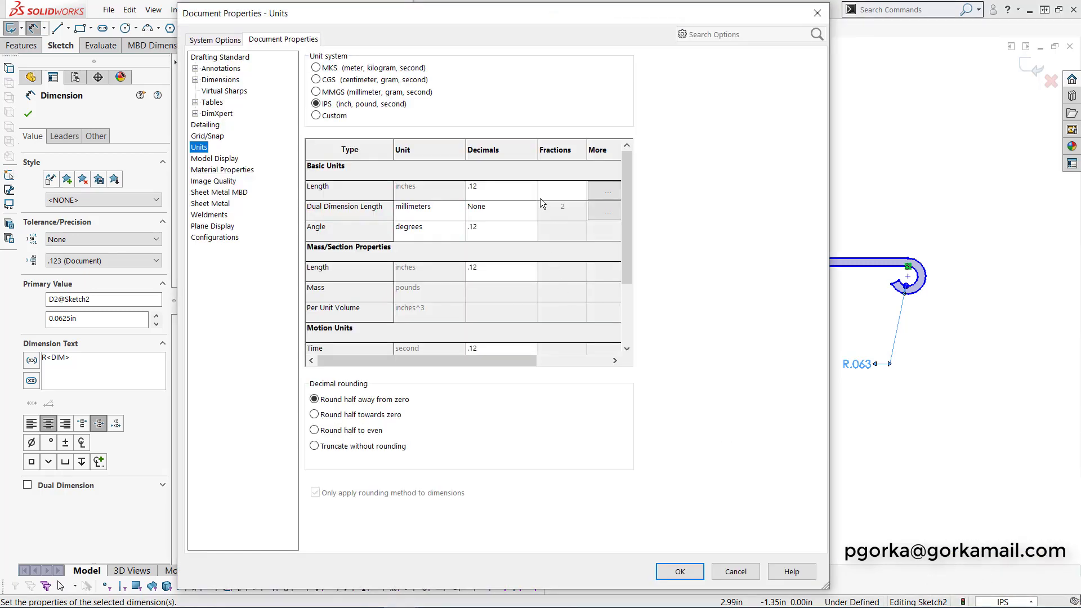
{"action": "left_click", "coordinate": [517, 188]}
{"action": "left_click", "coordinate": [532, 186]}
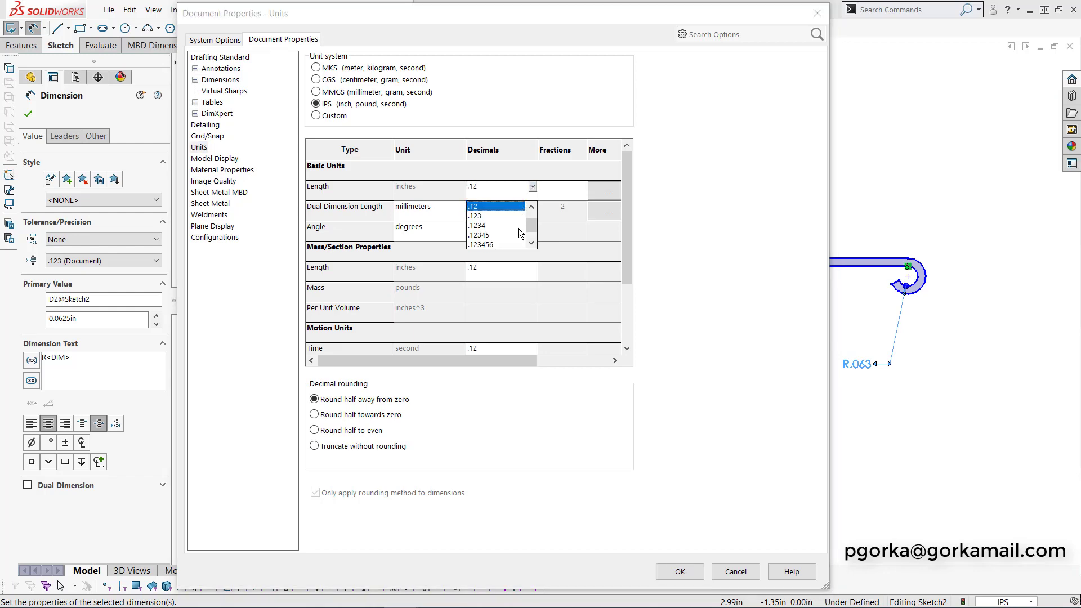
{"action": "left_click", "coordinate": [512, 245]}
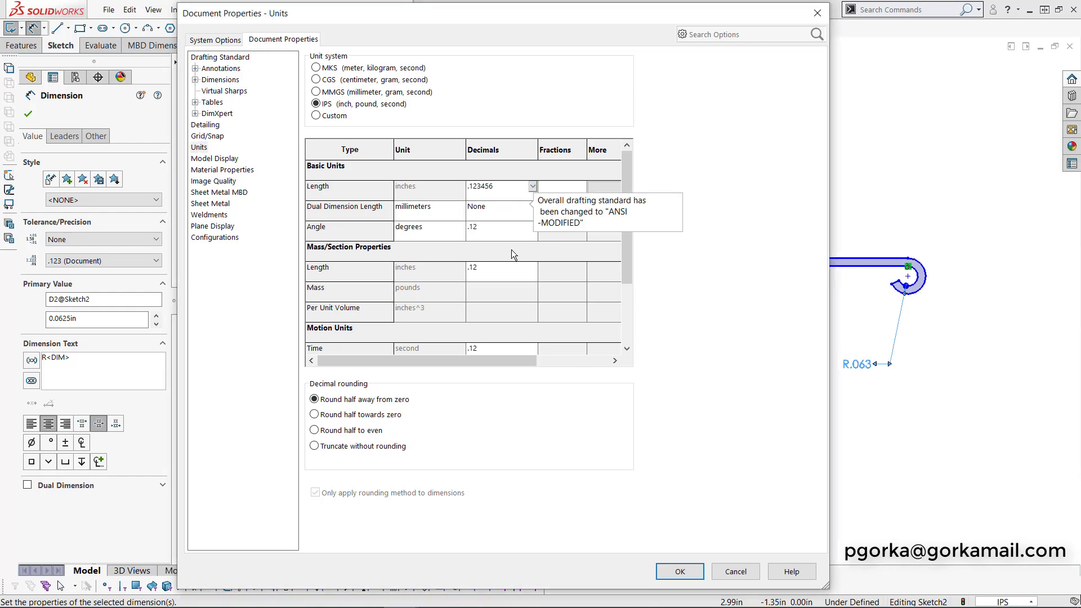
{"action": "left_click", "coordinate": [697, 573]}
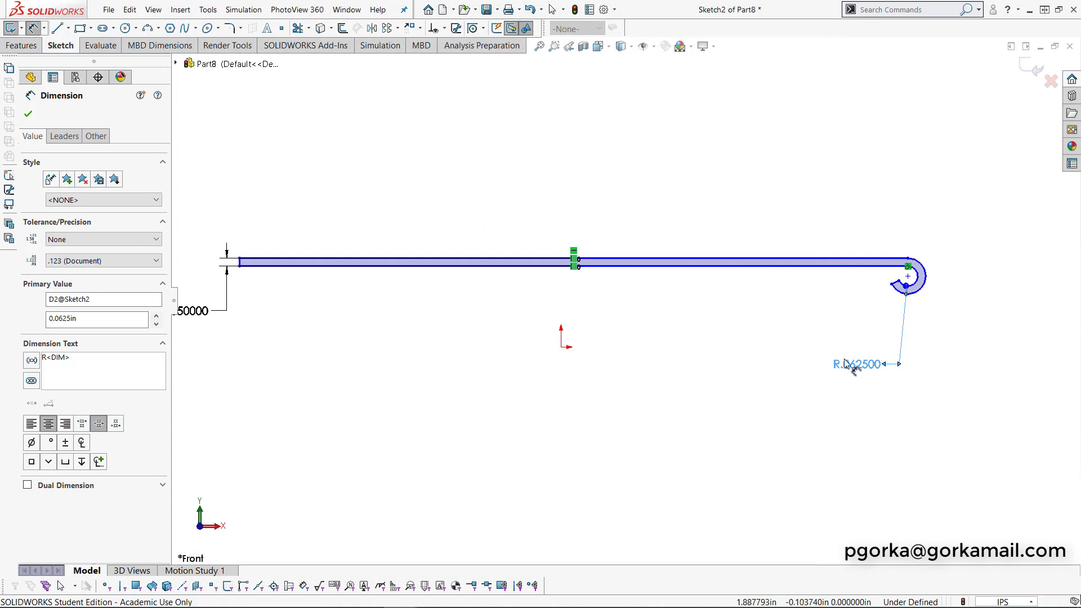
- Dimension the horizontal distance from the curl's arc centre to the profile's straight end as 1 in
{"action": "scroll", "coordinate": [634, 366], "scroll_direction": "up", "scroll_amount": 1}
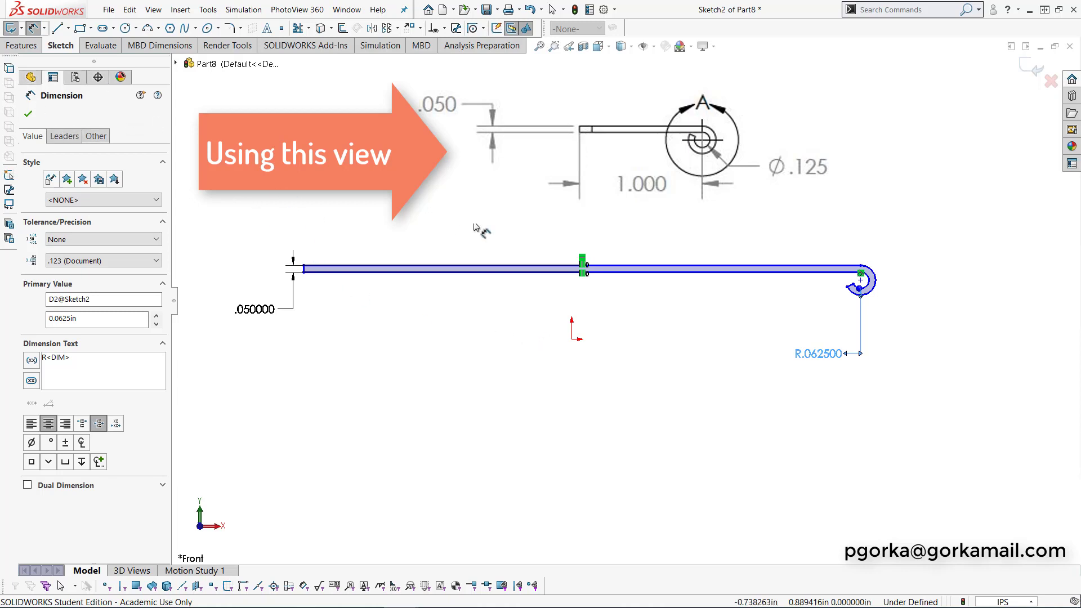
{"action": "scroll", "coordinate": [575, 285], "scroll_direction": "down", "scroll_amount": 1}
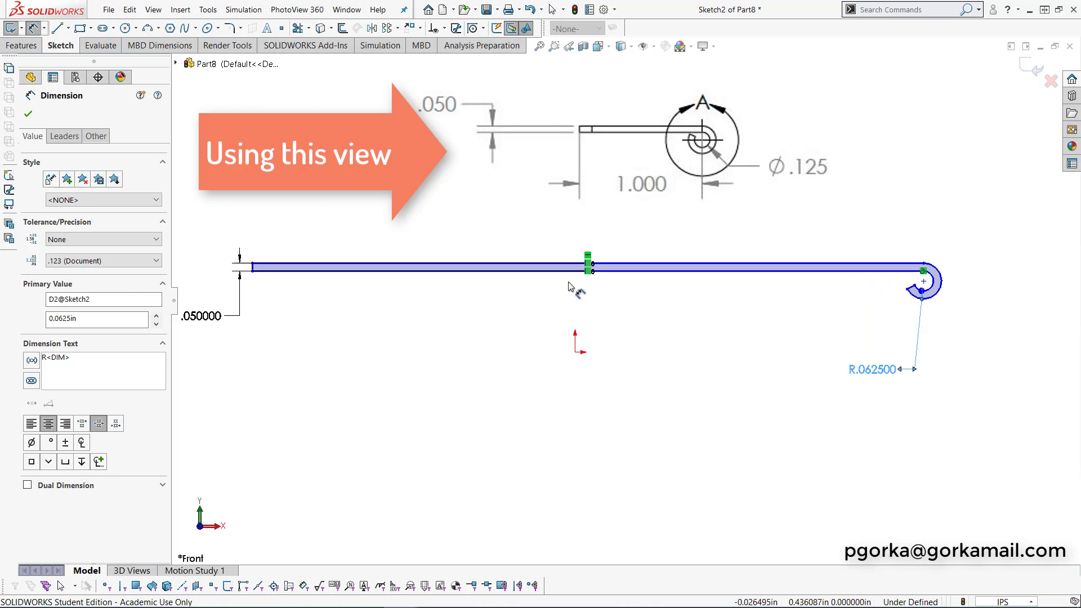
{"action": "left_click", "coordinate": [923, 283]}
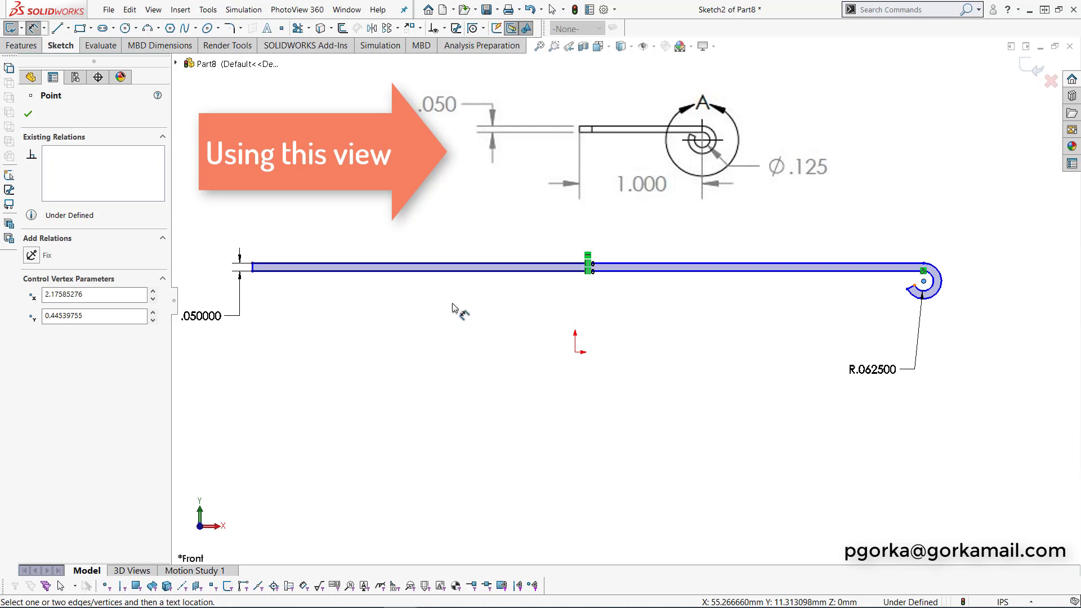
{"action": "left_click", "coordinate": [253, 267]}
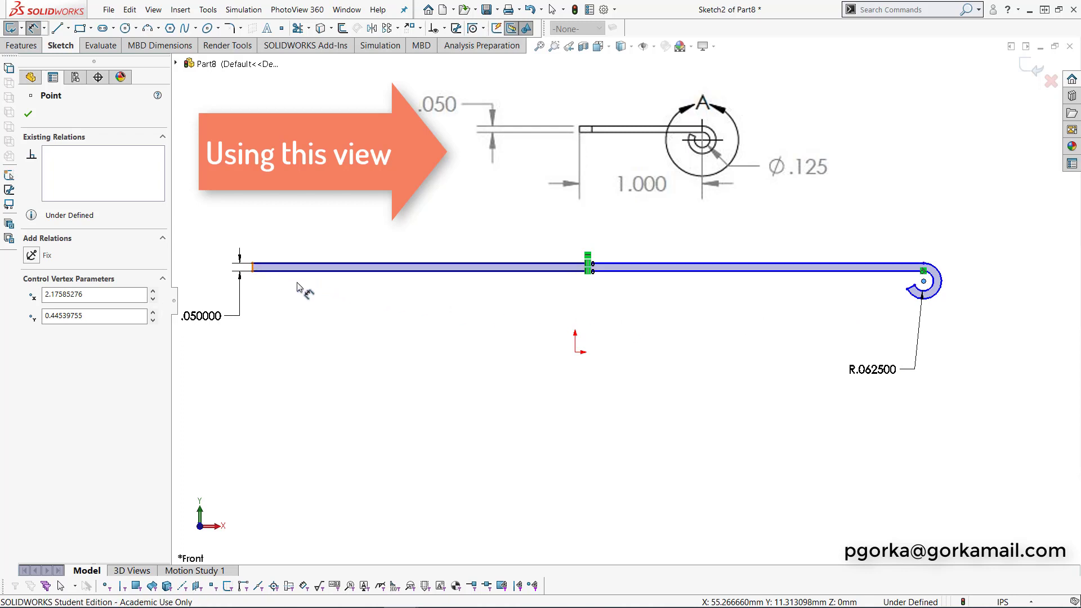
{"action": "left_click", "coordinate": [583, 416]}
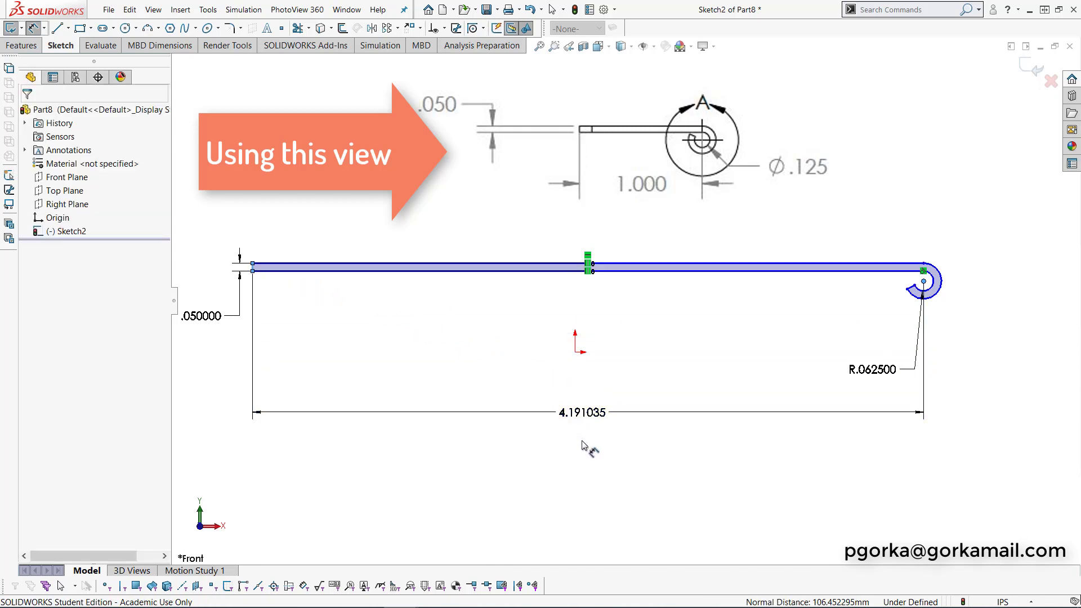
{"action": "type", "text": "1"}
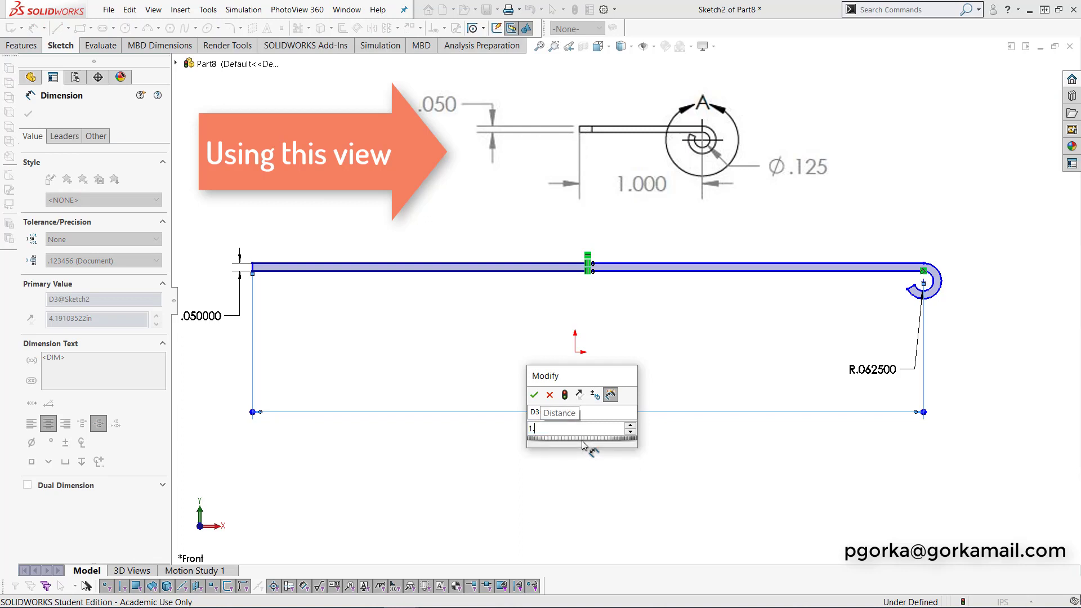
{"action": "key", "text": "Return"}
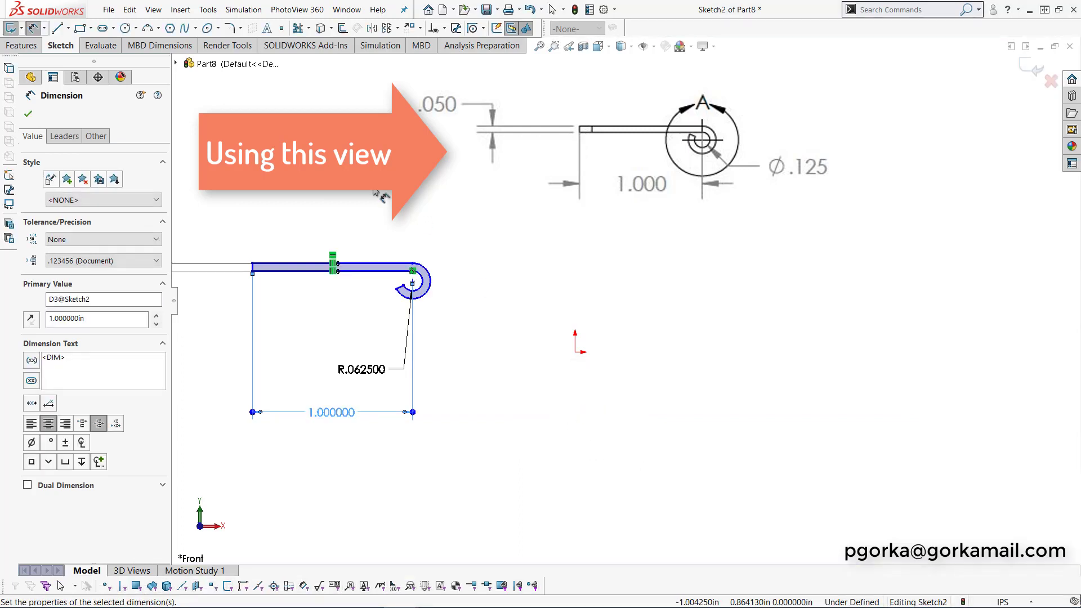
- Reposition the 0.05 in thickness dimension above the profile's straight end and finish dimensioning
{"action": "scroll", "coordinate": [345, 289], "scroll_direction": "up", "scroll_amount": 1}
{"action": "scroll", "coordinate": [326, 305], "scroll_direction": "up", "scroll_amount": 1}
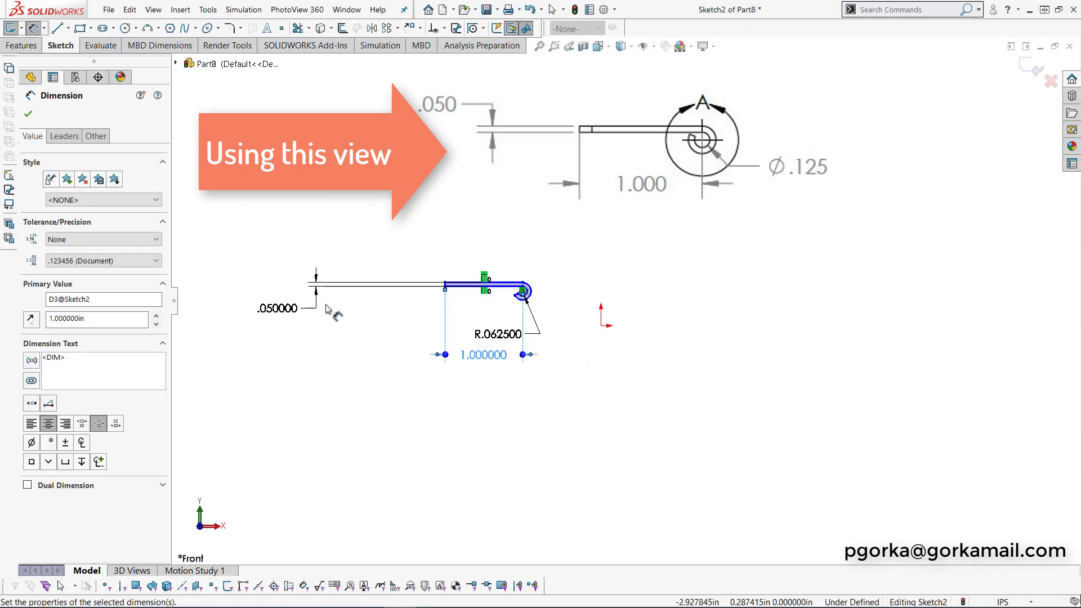
{"action": "scroll", "coordinate": [312, 313], "scroll_direction": "down", "scroll_amount": 1}
{"action": "mouse_move", "coordinate": [312, 314]}
{"action": "left_mouse_down"}
{"action": "mouse_move", "coordinate": [378, 305]}
{"action": "mouse_move", "coordinate": [495, 237]}
{"action": "mouse_move", "coordinate": [465, 247]}
{"action": "left_mouse_up"}
{"action": "scroll", "coordinate": [610, 316], "scroll_direction": "down", "scroll_amount": 3}
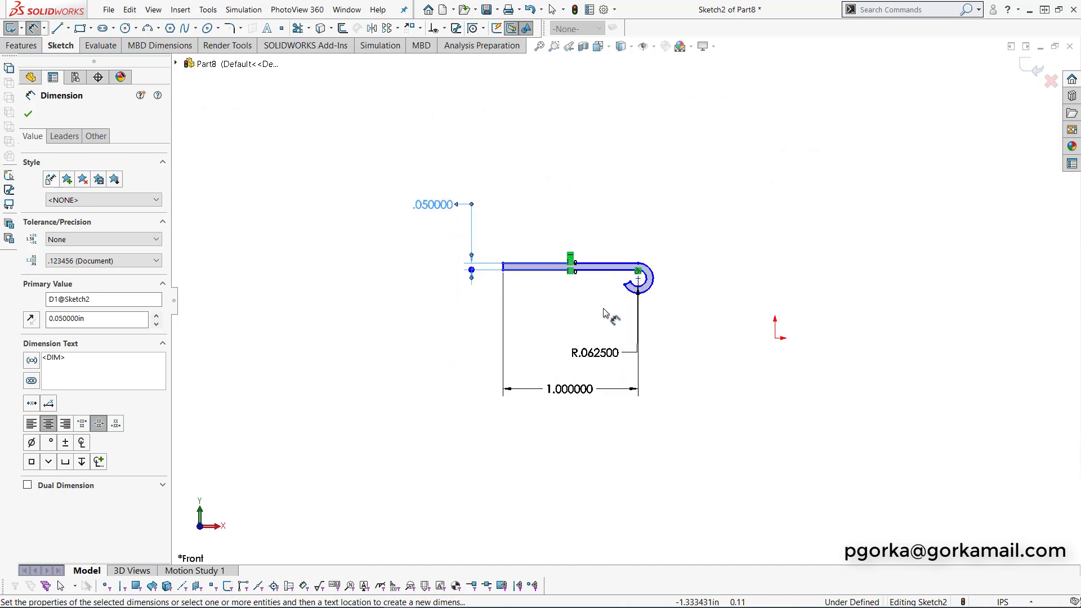
{"action": "left_click", "coordinate": [28, 115]}
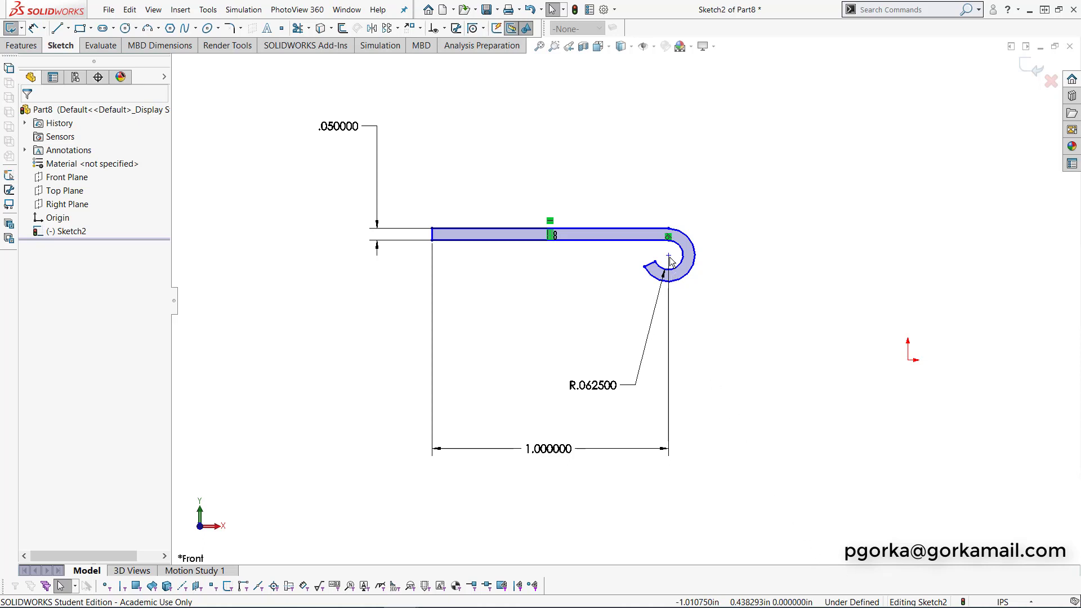
- Move the profile by its arc centre toward the origin, placing the centre at about X 0.45 in, Y 0.05 in
{"action": "mouse_move", "coordinate": [670, 258]}
{"action": "left_mouse_down"}
{"action": "mouse_move", "coordinate": [858, 275]}
{"action": "mouse_move", "coordinate": [835, 334]}
{"action": "mouse_move", "coordinate": [690, 431]}
{"action": "mouse_move", "coordinate": [539, 289]}
{"action": "mouse_move", "coordinate": [535, 320]}
{"action": "left_mouse_up"}
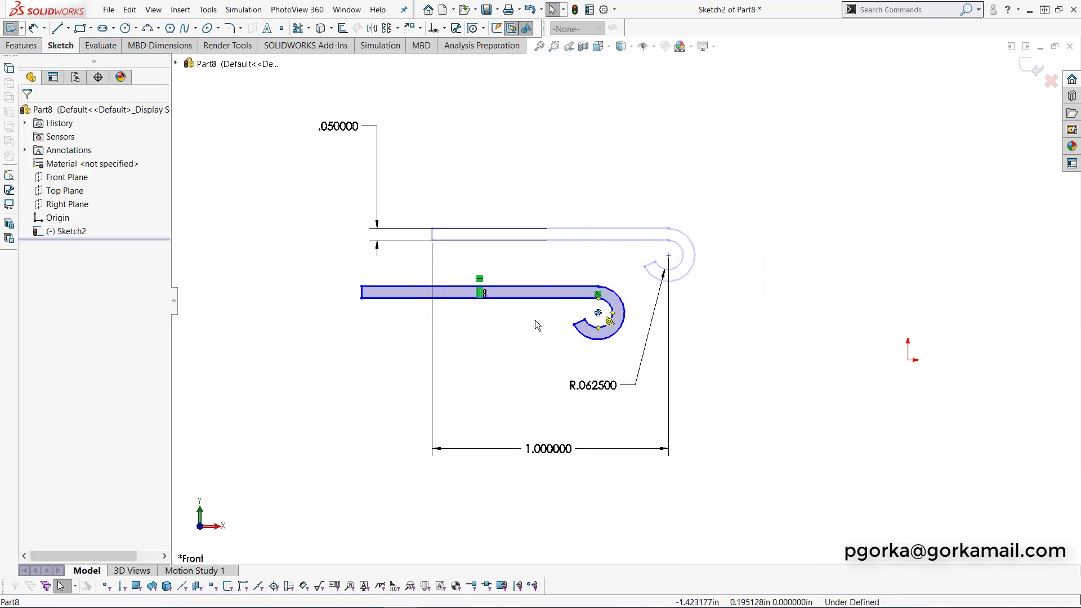
{"action": "left_click", "coordinate": [385, 298]}
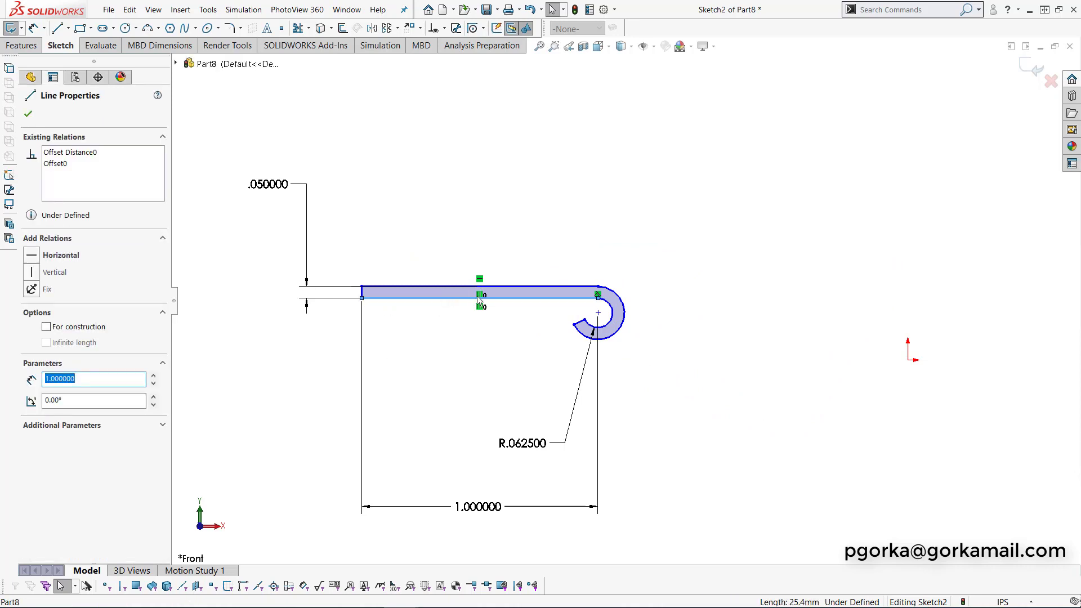
{"action": "mouse_move", "coordinate": [601, 315]}
{"action": "left_mouse_down"}
{"action": "mouse_move", "coordinate": [796, 260]}
{"action": "mouse_move", "coordinate": [724, 309]}
{"action": "left_mouse_up"}
{"action": "left_click", "coordinate": [772, 291]}
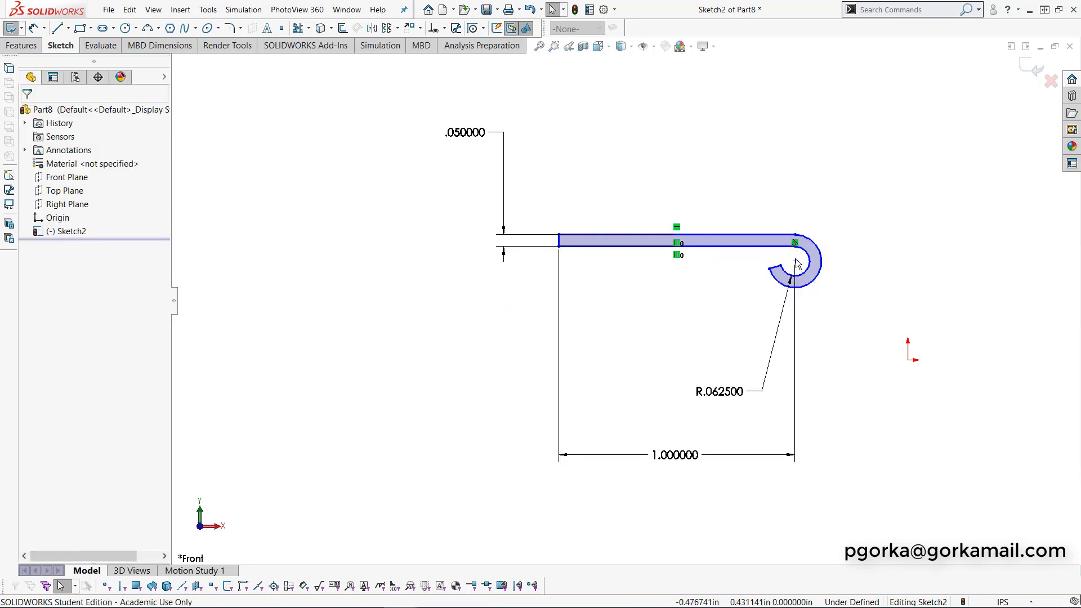
{"action": "mouse_move", "coordinate": [797, 258]}
{"action": "left_mouse_down"}
{"action": "mouse_move", "coordinate": [998, 328]}
{"action": "mouse_move", "coordinate": [1034, 354]}
{"action": "left_mouse_up"}
{"action": "scroll", "coordinate": [860, 366], "scroll_direction": "up", "scroll_amount": 2}
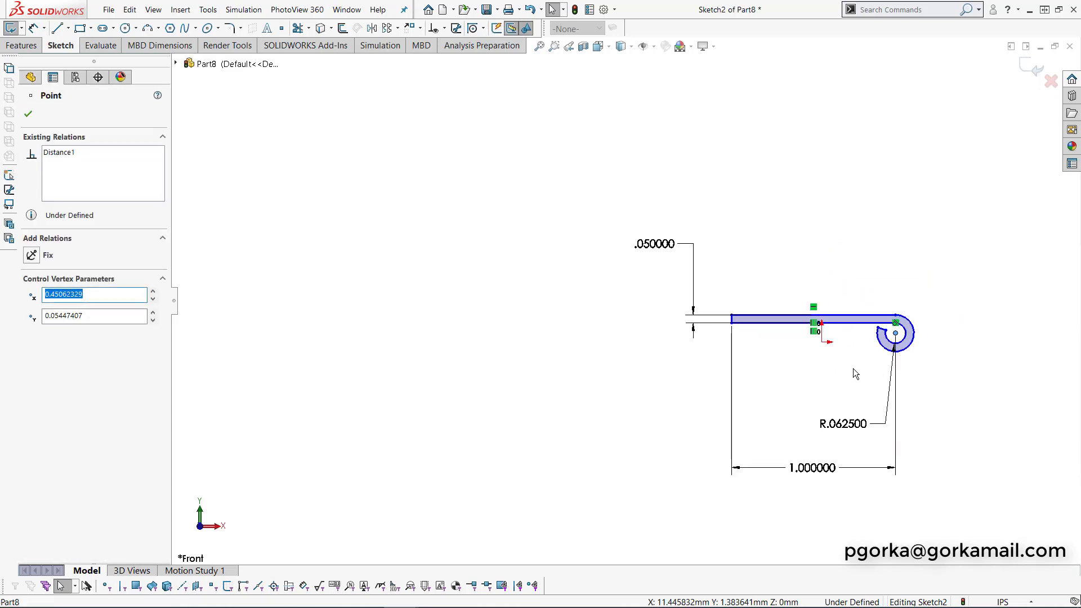
{"action": "scroll", "coordinate": [883, 364], "scroll_direction": "down", "scroll_amount": 2}
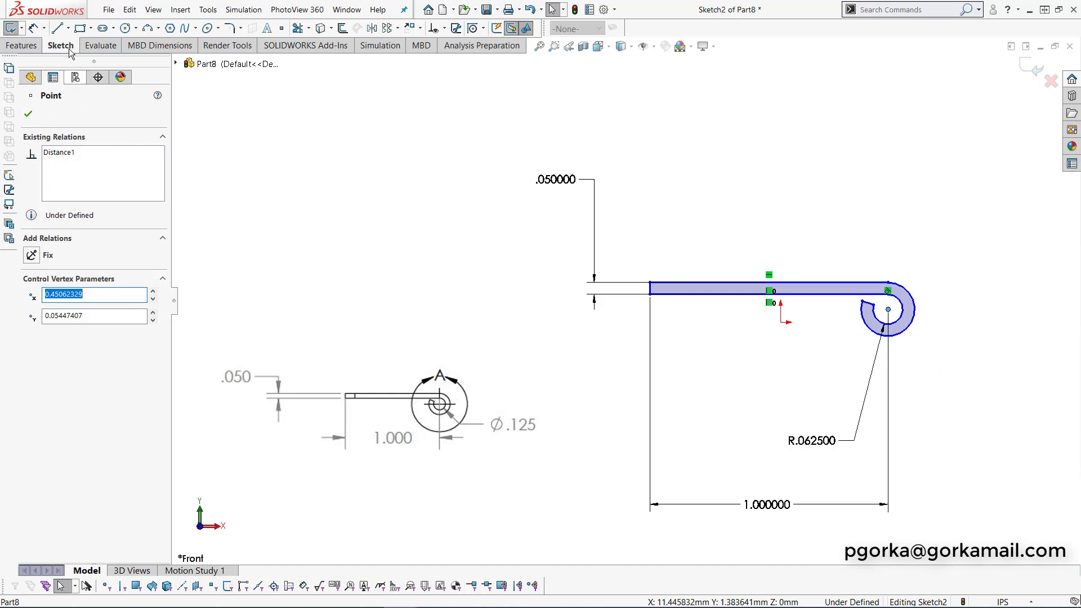
- Add a driven horizontal dimension above the profile from its straight end to the curl's outer arc
{"action": "left_click", "coordinate": [32, 28]}
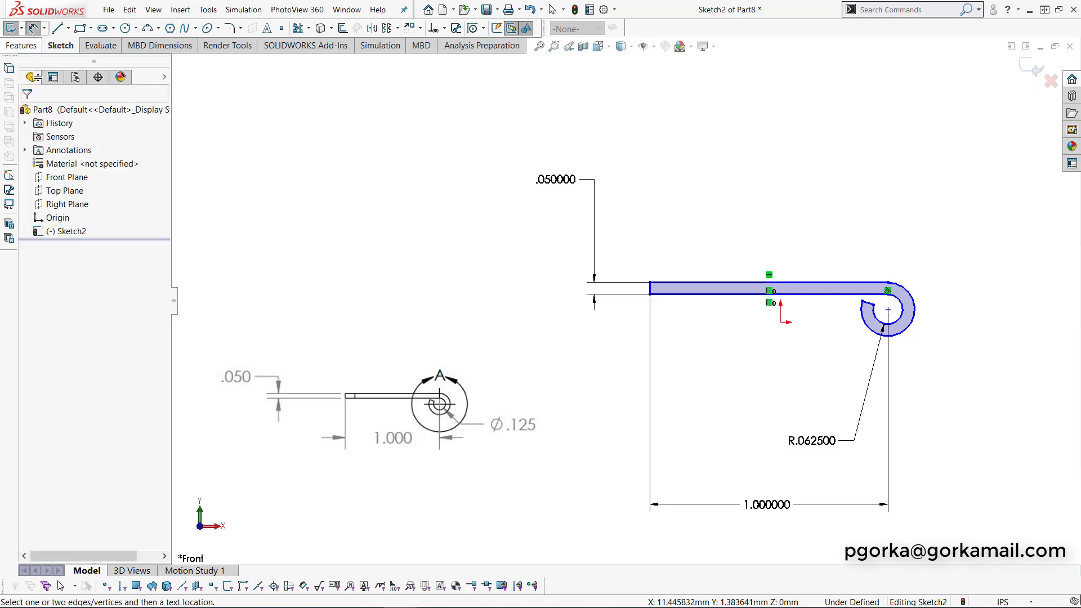
{"action": "left_click", "coordinate": [651, 289]}
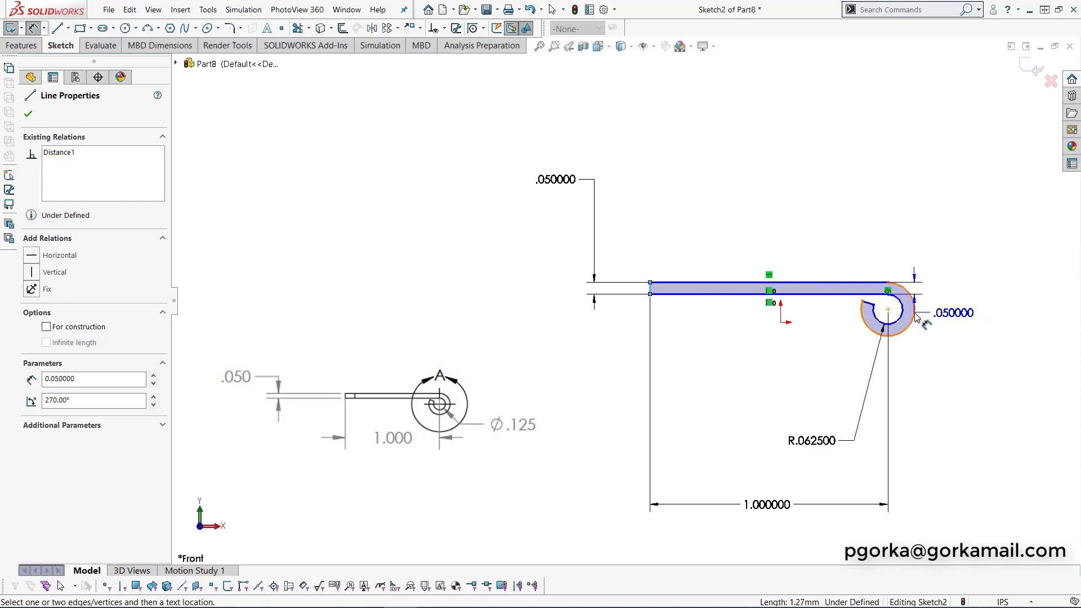
{"action": "left_click", "coordinate": [903, 330]}
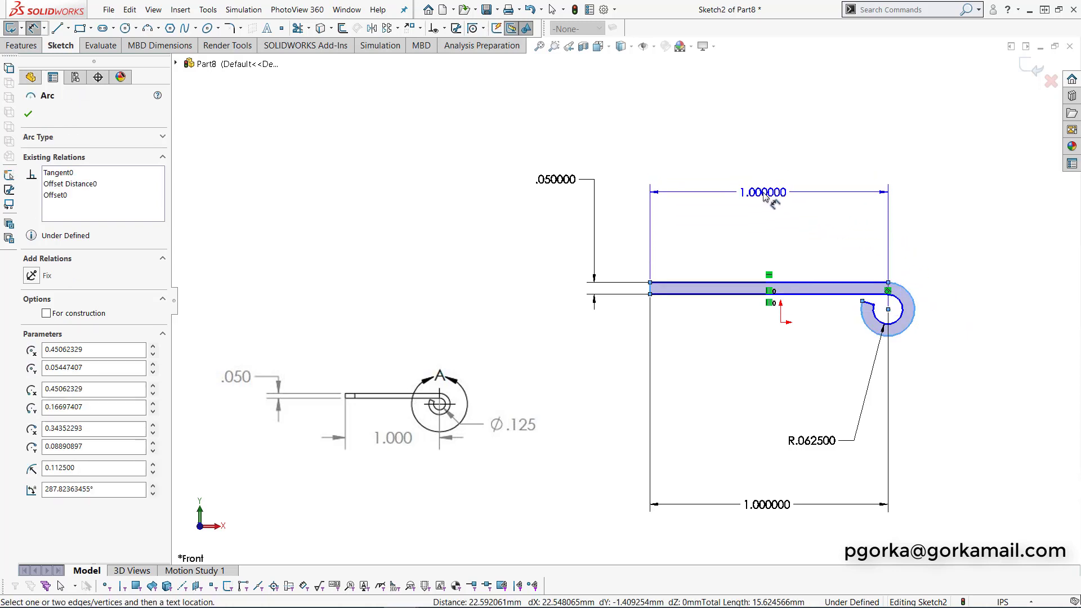
{"action": "left_click", "coordinate": [765, 195]}
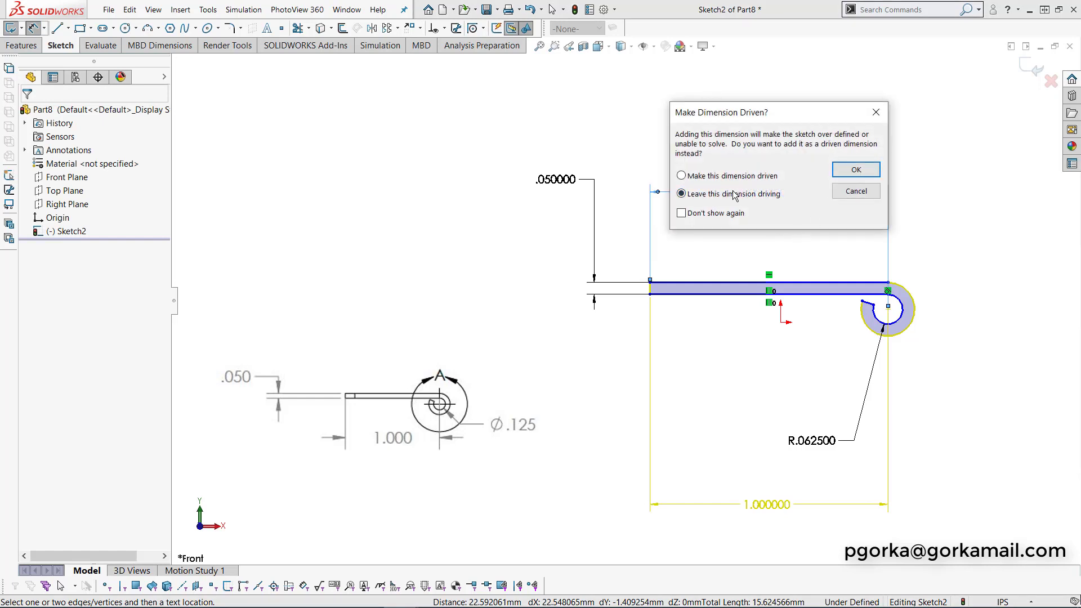
{"action": "left_click_drag", "start_coordinate": [769, 121], "coordinate": [459, 176]}
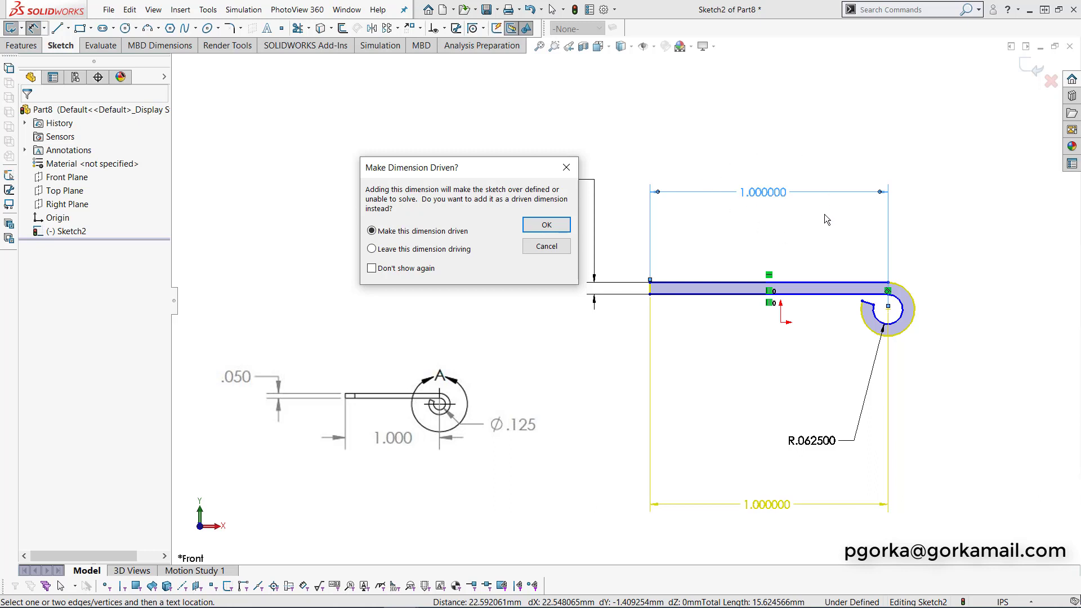
{"action": "left_click", "coordinate": [547, 225]}
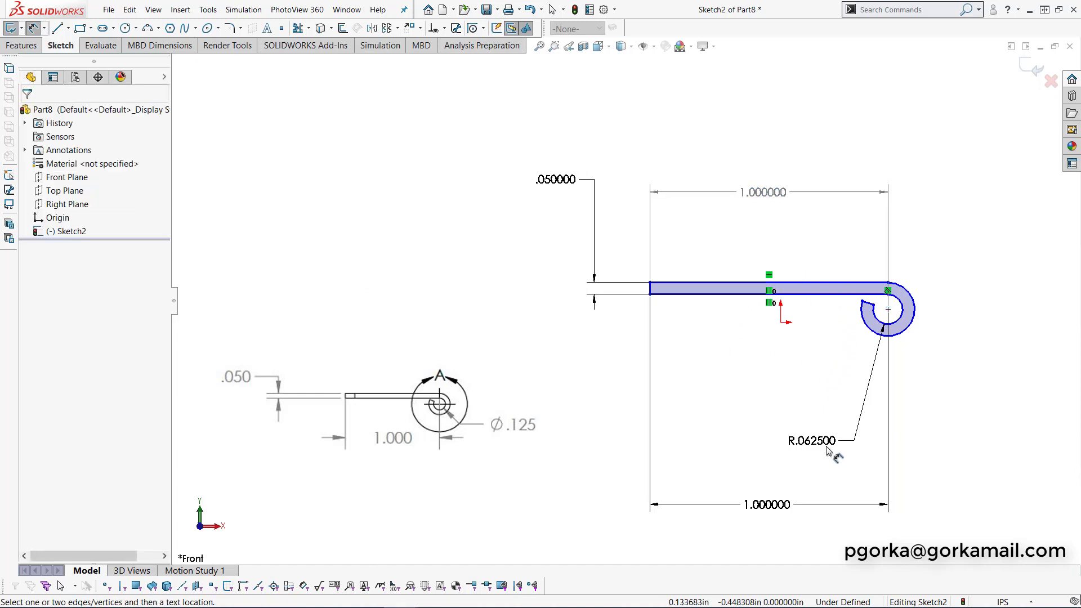
- Move the driving 1 in length dimension closer beneath the profile and finish dimensioning
{"action": "left_click_drag", "start_coordinate": [780, 503], "coordinate": [778, 469]}
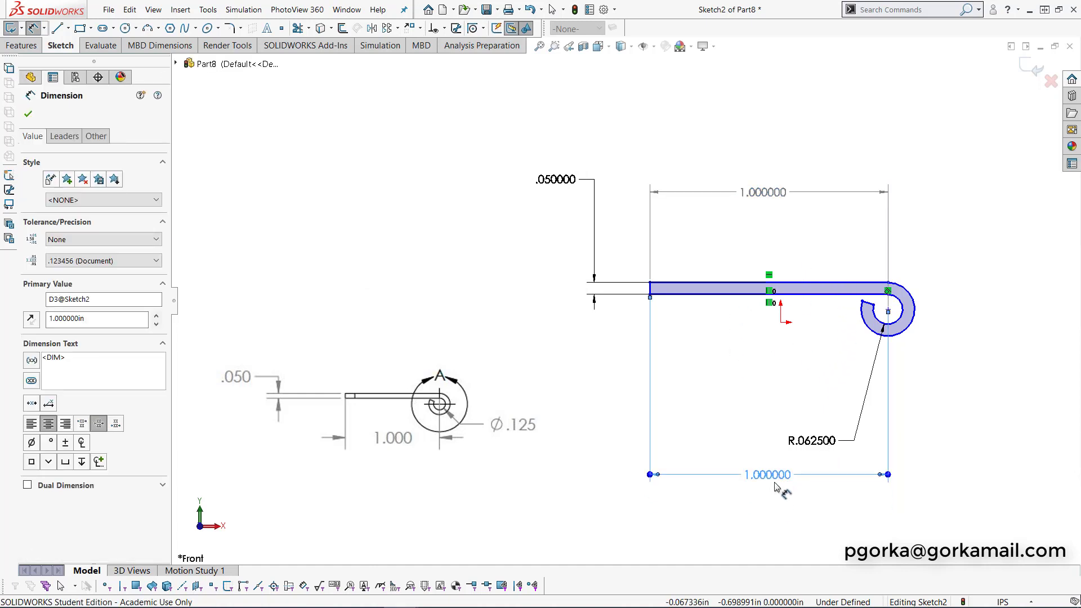
{"action": "left_click", "coordinate": [682, 451]}
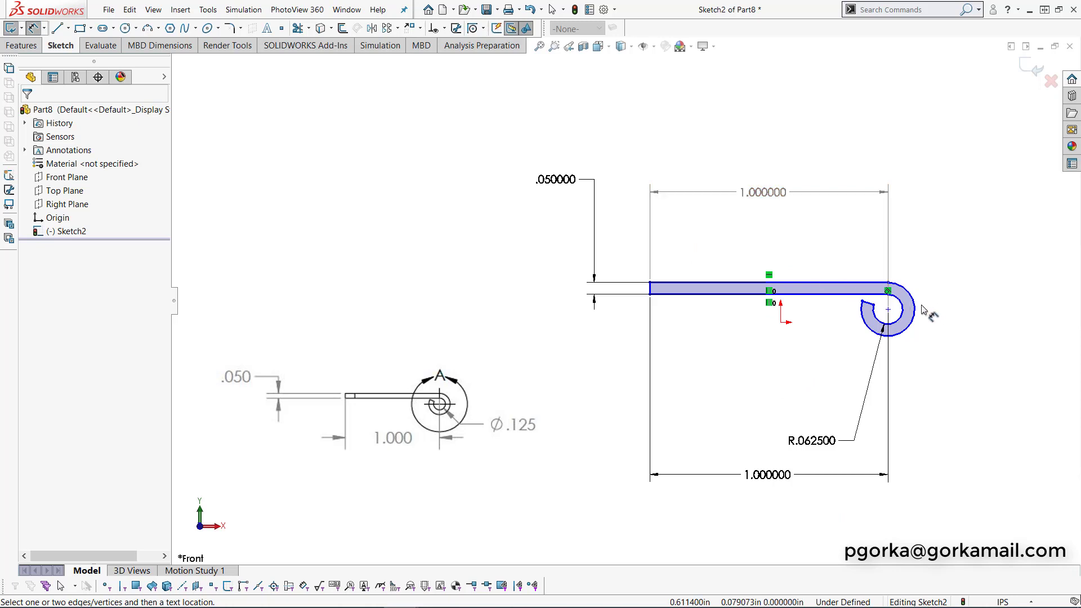
{"action": "left_click", "coordinate": [795, 197]}
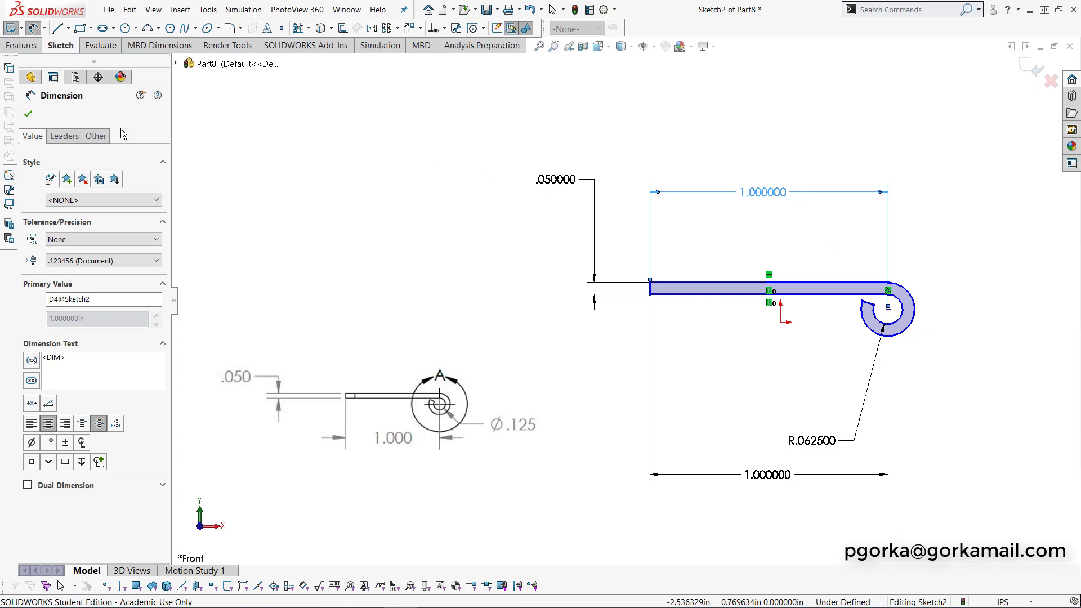
{"action": "left_click", "coordinate": [28, 115]}
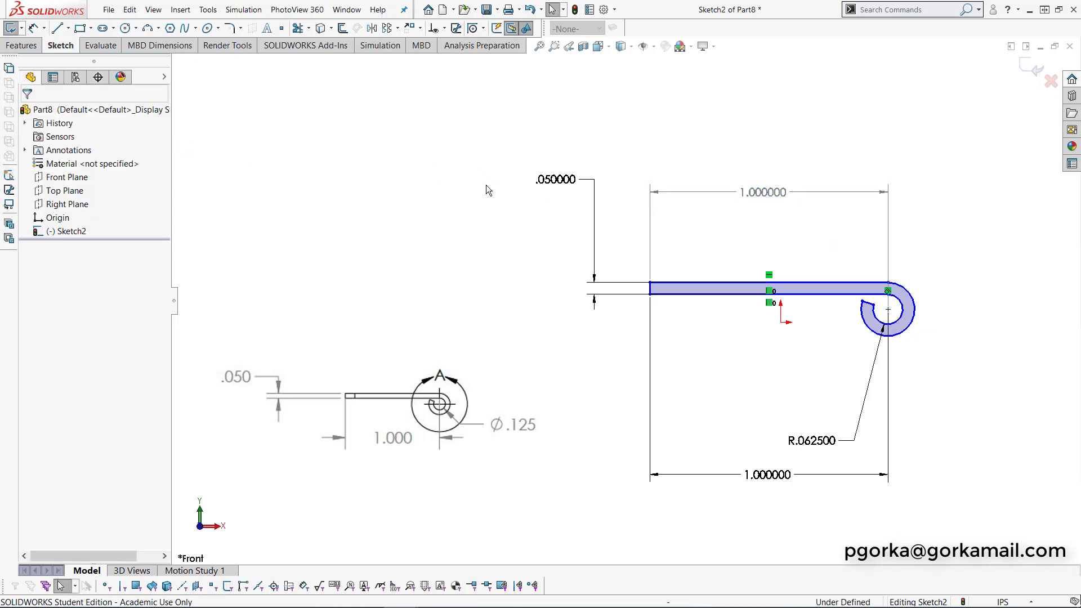
- Try to edit the value of the driven horizontal dimension above the profile
{"action": "double_click", "coordinate": [762, 190]}
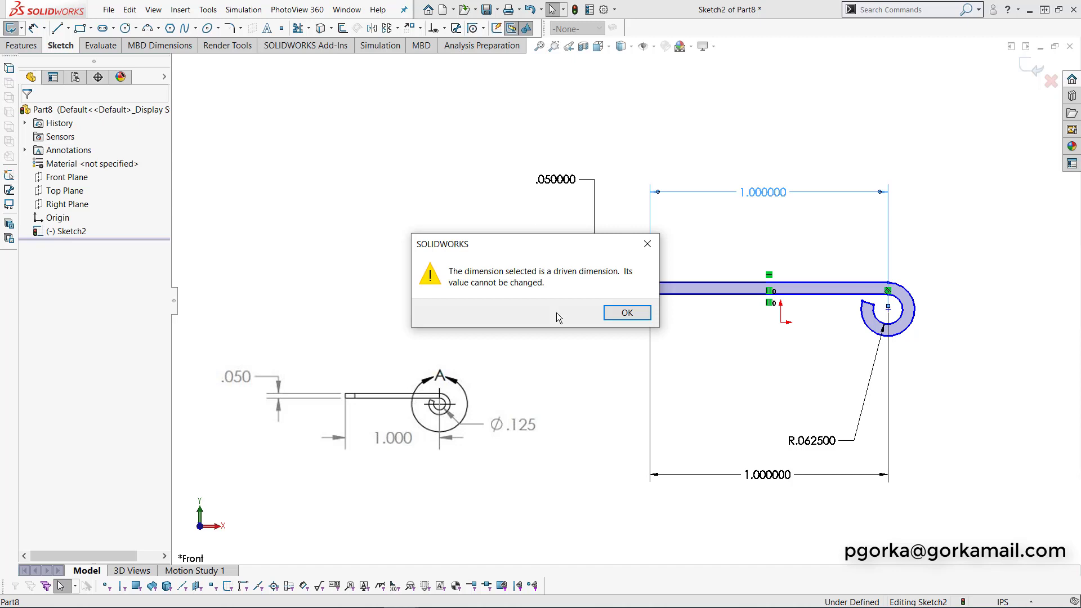
{"action": "left_click", "coordinate": [627, 314]}
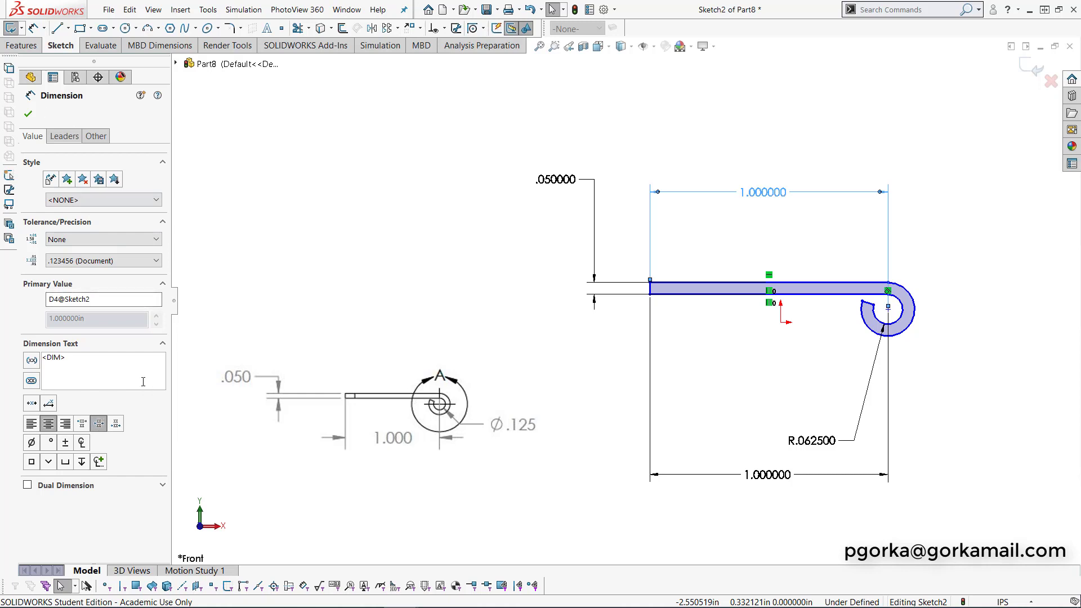
{"action": "left_click", "coordinate": [29, 113]}
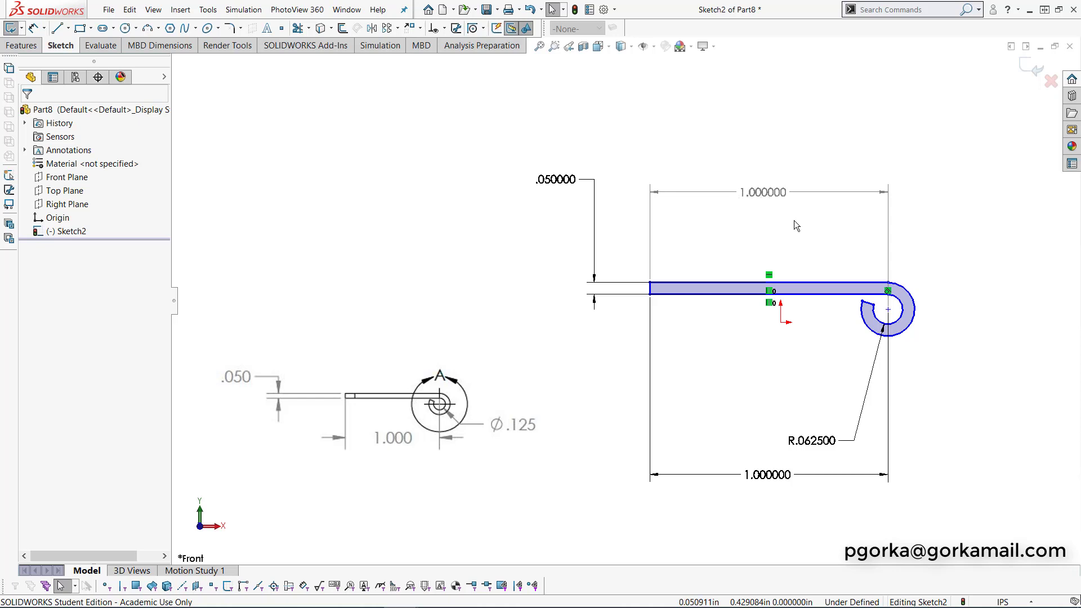
- Set the driven horizontal dimension's first arc condition to Max so it measures the profile's overall length
{"action": "left_click", "coordinate": [815, 192]}
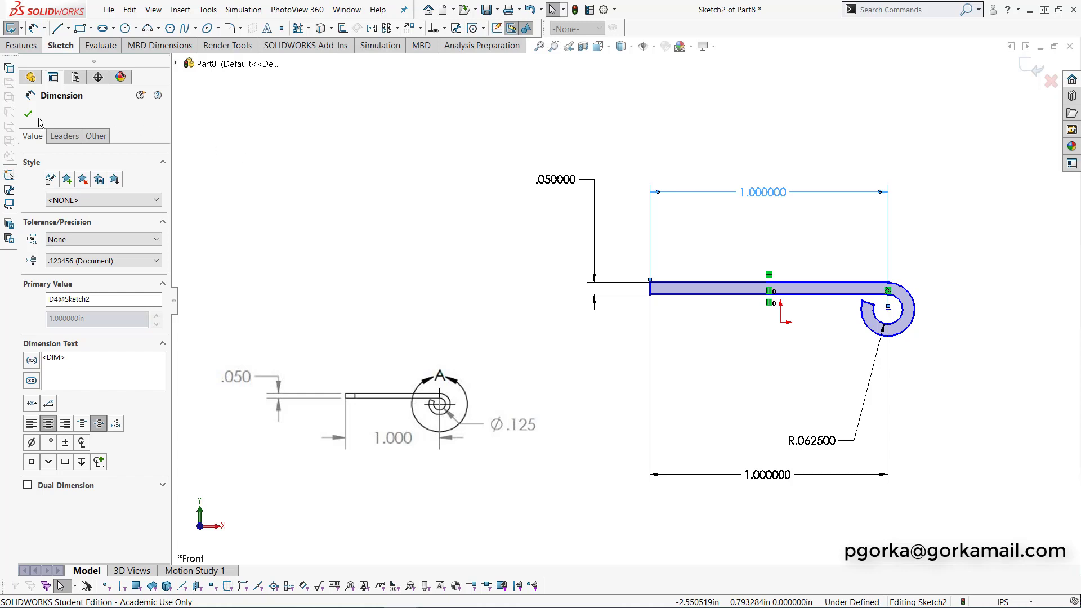
{"action": "left_click", "coordinate": [64, 136]}
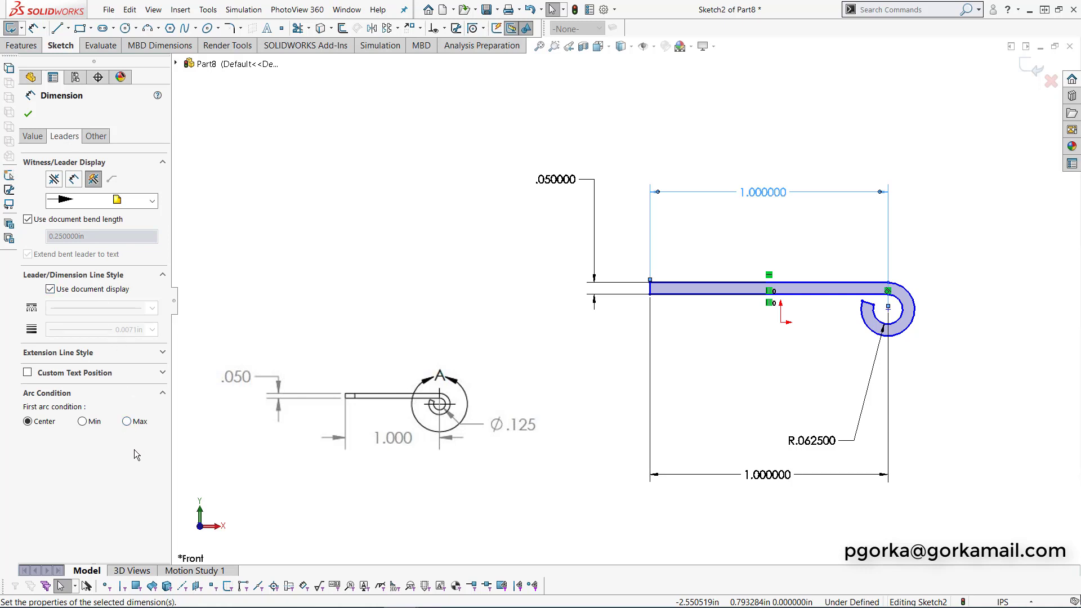
{"action": "left_click", "coordinate": [126, 422]}
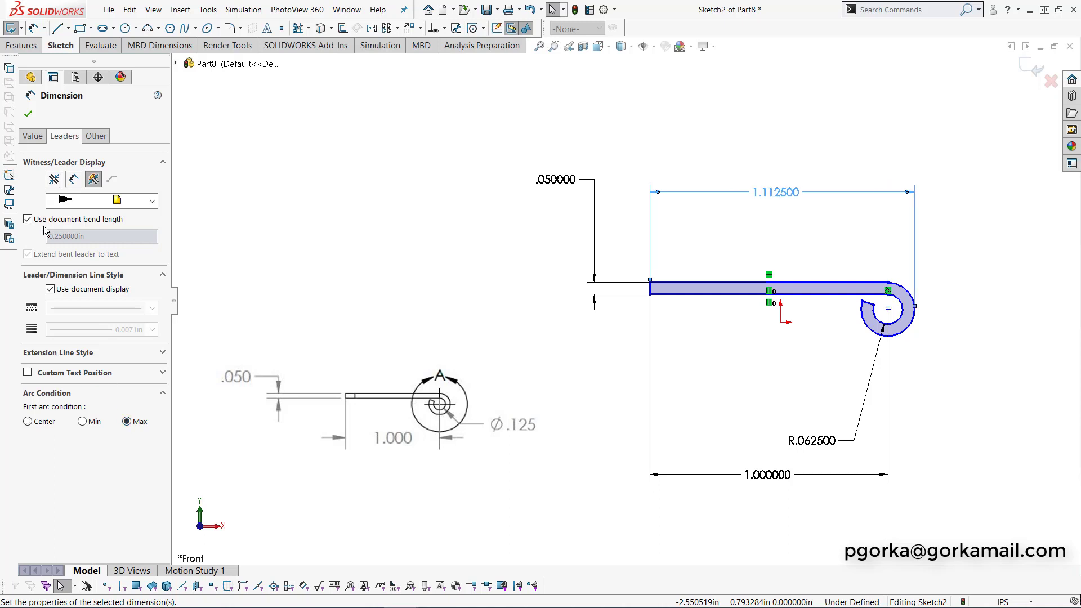
{"action": "left_click", "coordinate": [28, 116]}
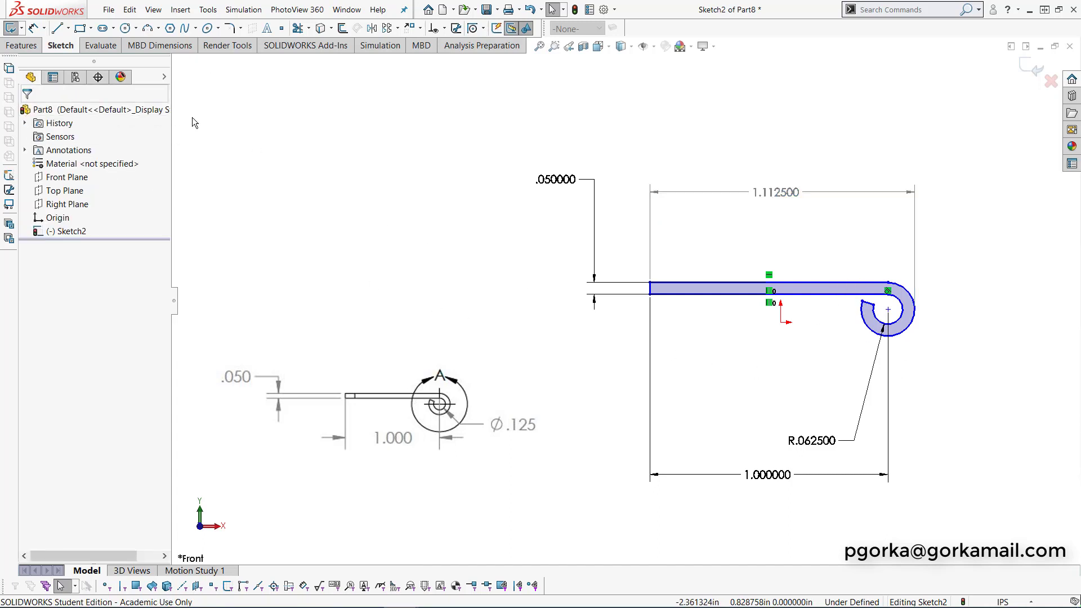
- Add a driven vertical dimension beside the curl between the profile's upper straight line and the outer arc
{"action": "left_click", "coordinate": [34, 28]}
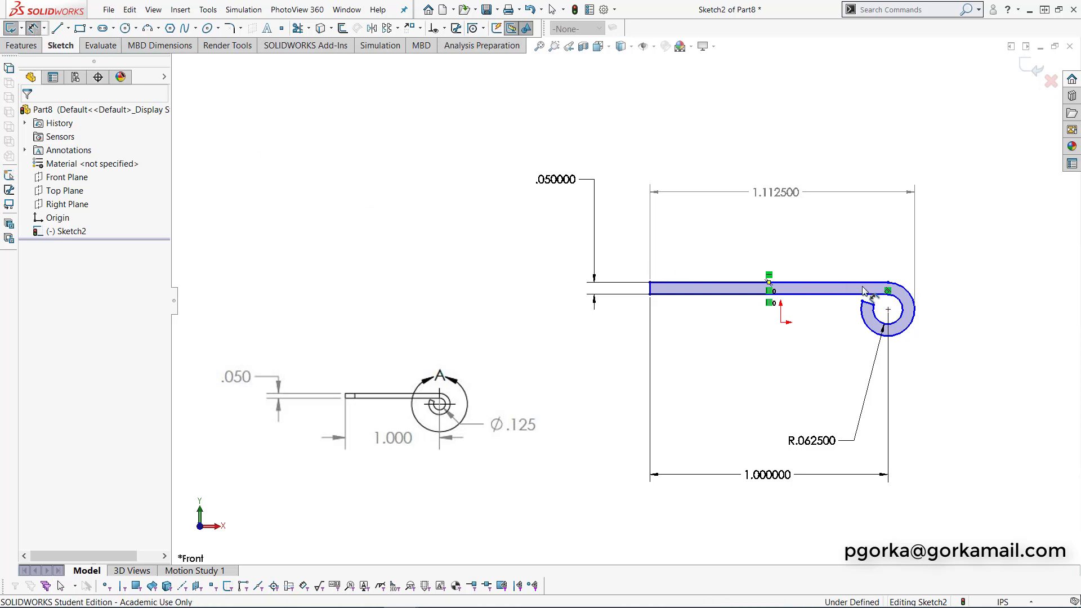
{"action": "left_click", "coordinate": [830, 282]}
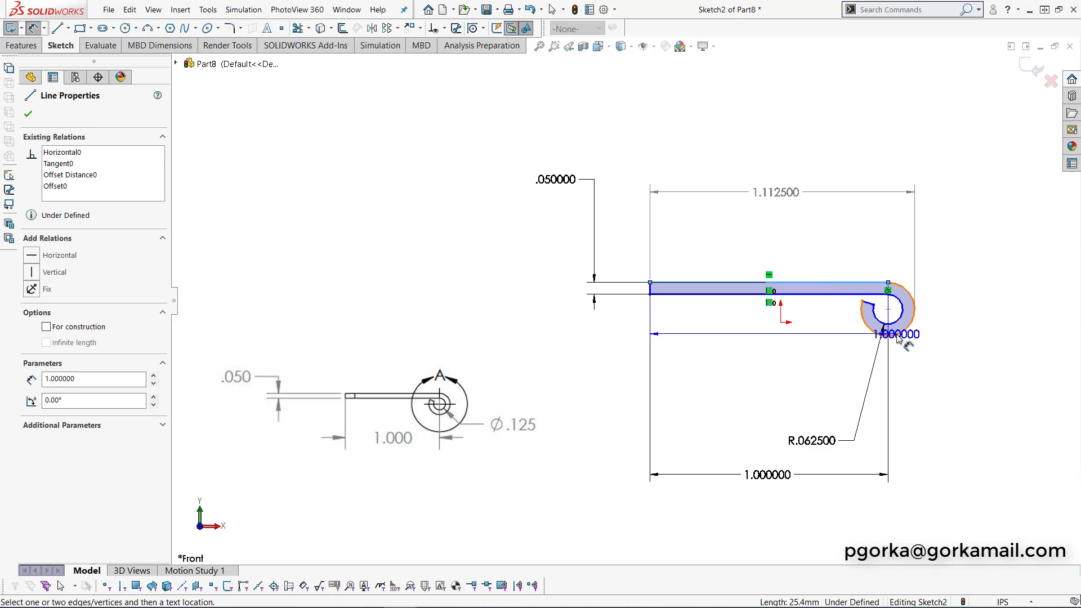
{"action": "left_click", "coordinate": [898, 337]}
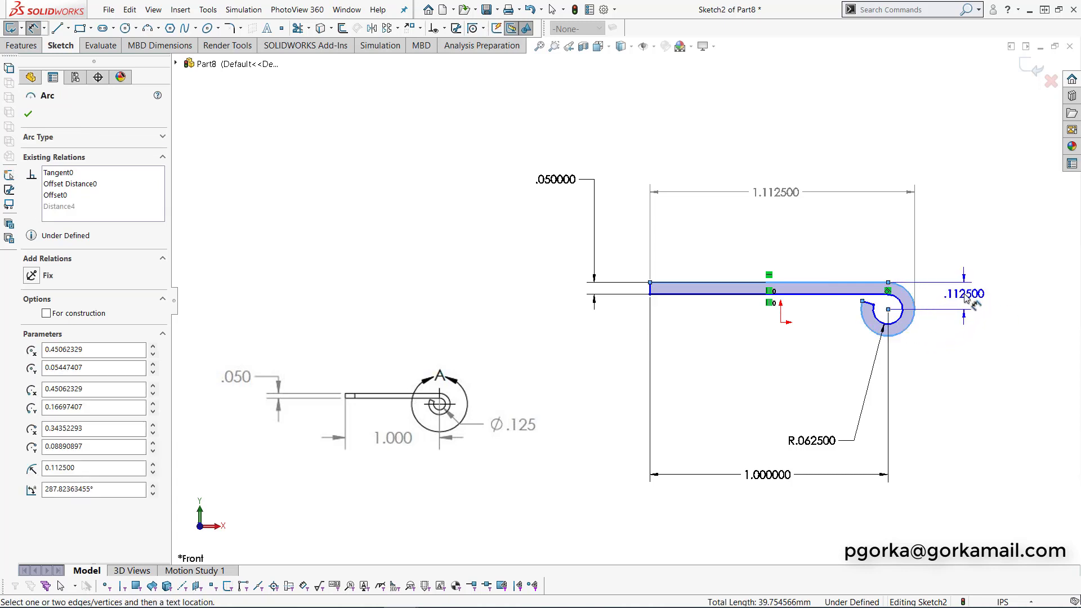
{"action": "left_click", "coordinate": [966, 298]}
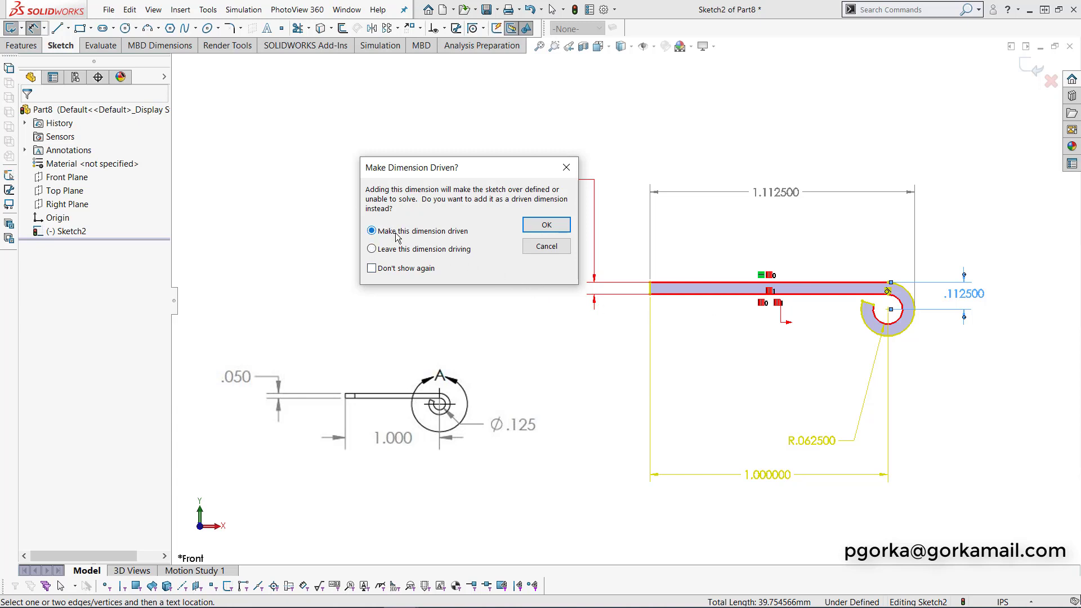
{"action": "left_click", "coordinate": [547, 225]}
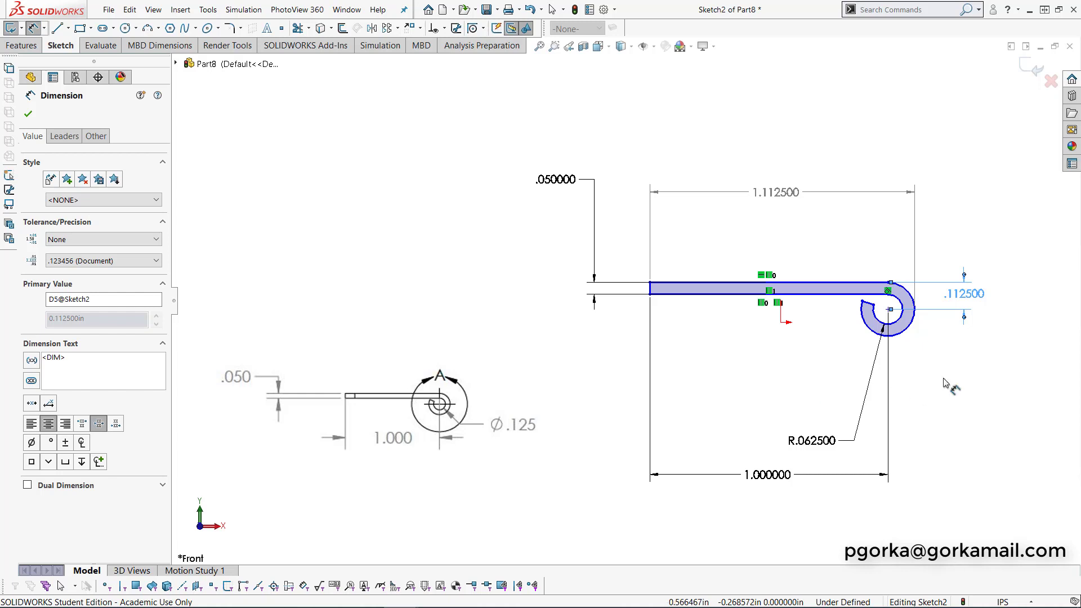
{"action": "left_click", "coordinate": [28, 113]}
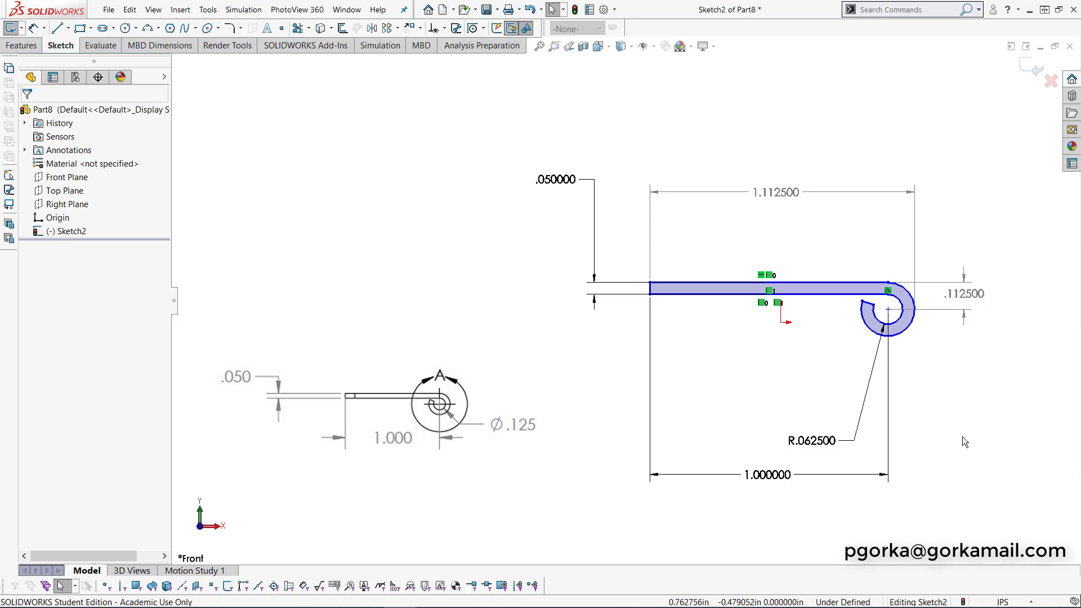
- Set the driven vertical dimension's first arc condition to Max so it measures the profile's overall height
{"action": "left_click", "coordinate": [963, 319]}
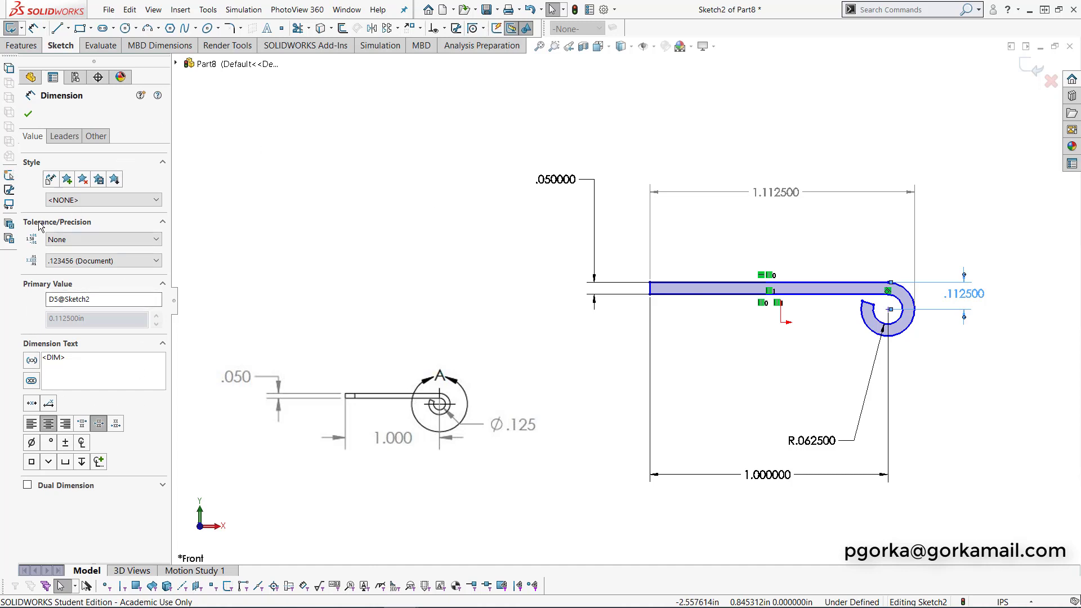
{"action": "left_click", "coordinate": [63, 141]}
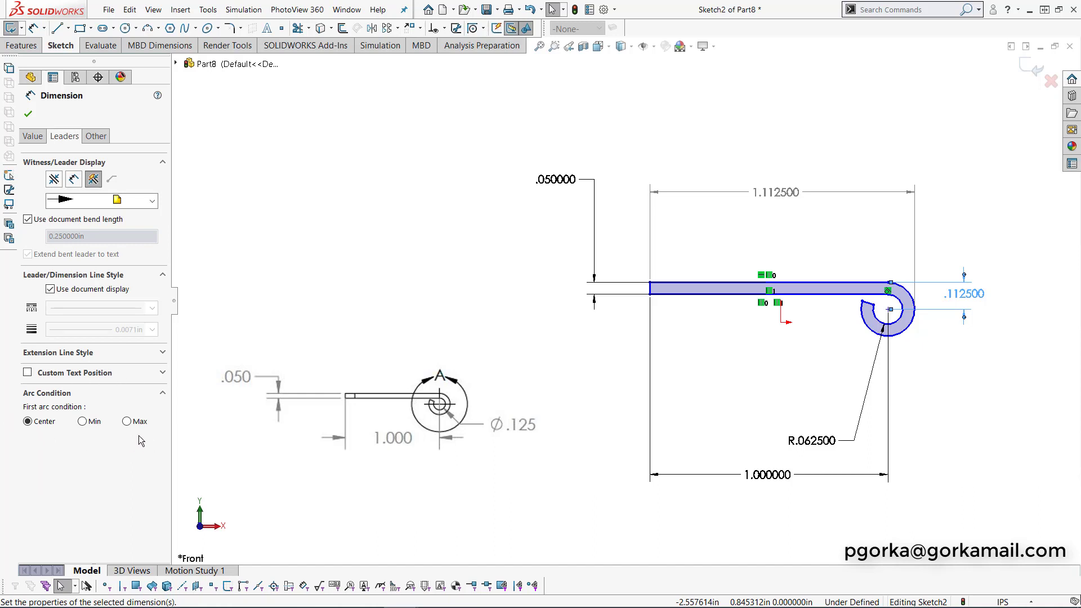
{"action": "left_click", "coordinate": [128, 422]}
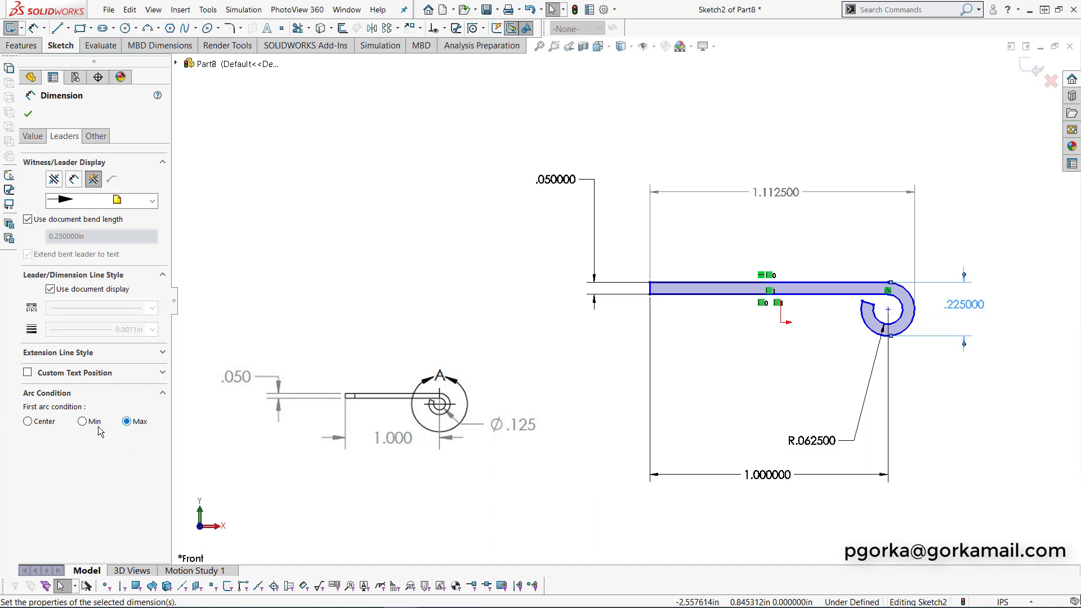
{"action": "left_click", "coordinate": [28, 114]}
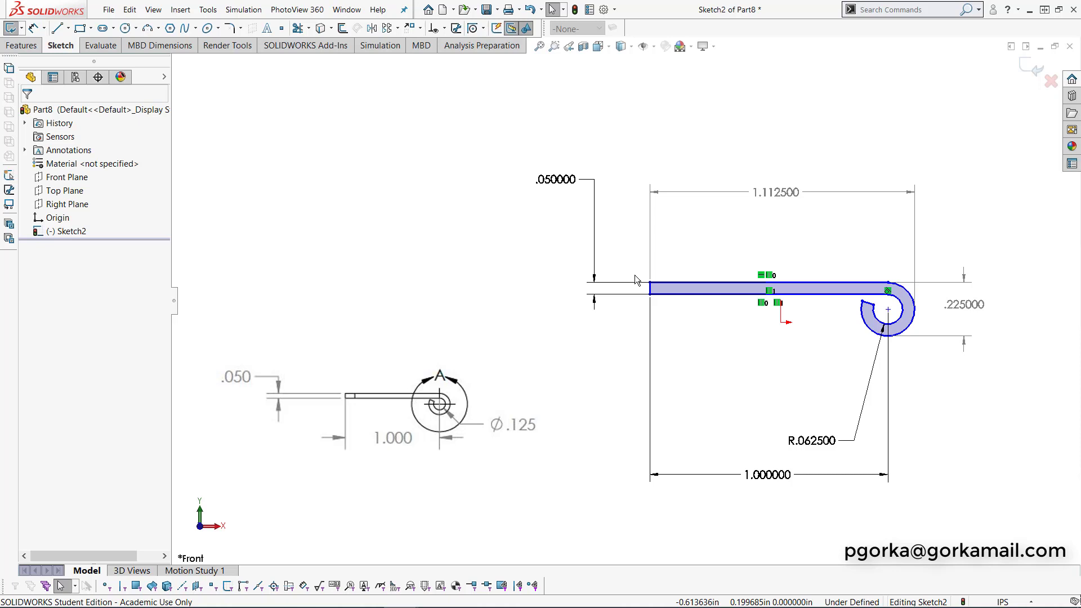
- Dimension the horizontal distance from the profile's straight end to the origin as 1.1125/2 in
{"action": "middle_click_drag", "start_coordinate": [636, 275], "coordinate": [636, 275]}
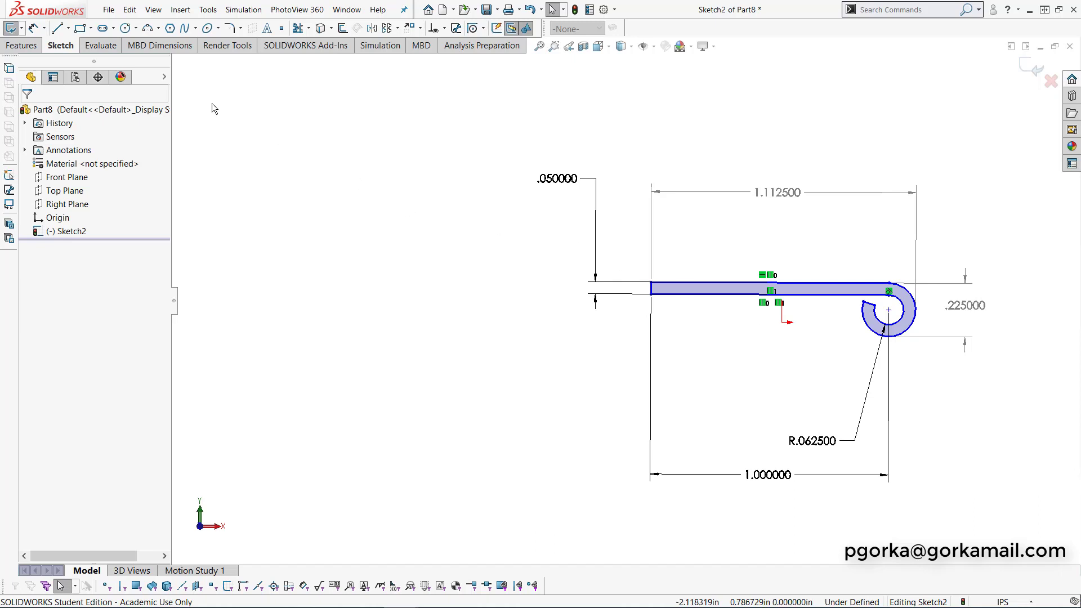
{"action": "left_click", "coordinate": [33, 27]}
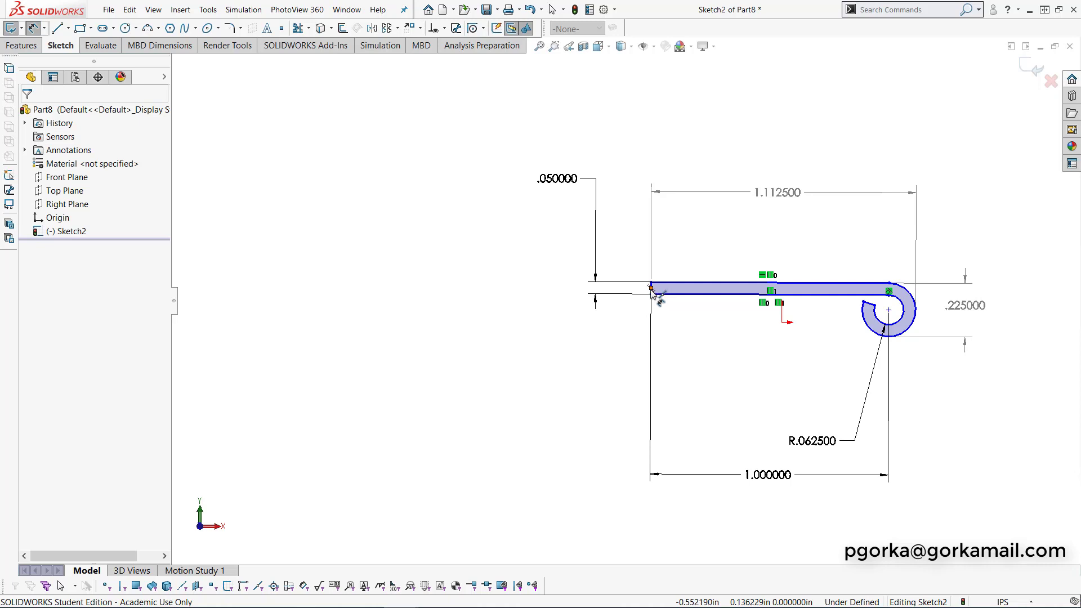
{"action": "scroll", "coordinate": [862, 298], "scroll_direction": "down", "scroll_amount": 3}
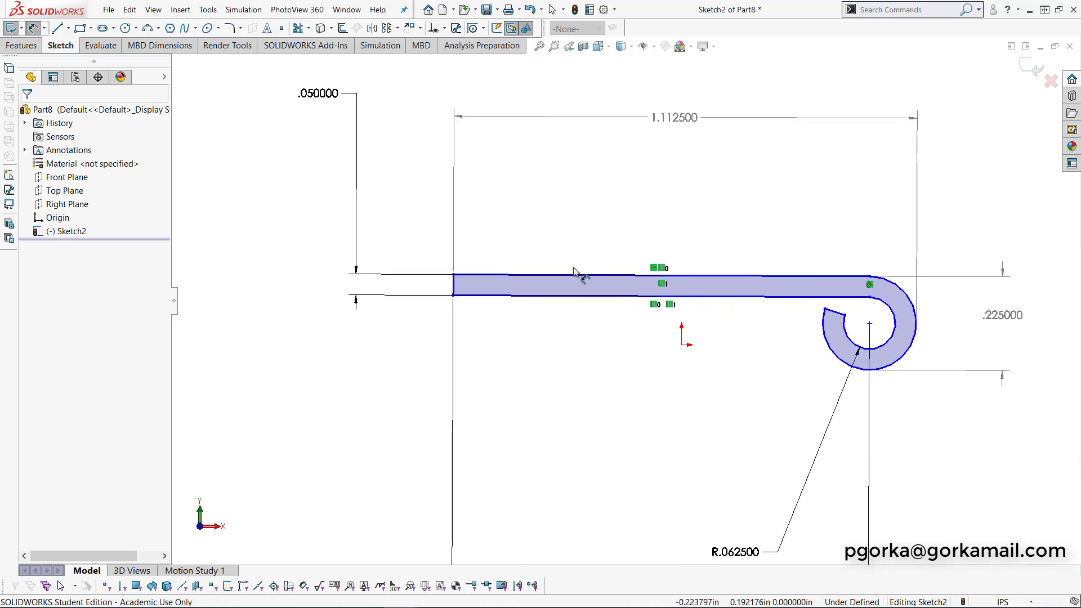
{"action": "left_click", "coordinate": [455, 286]}
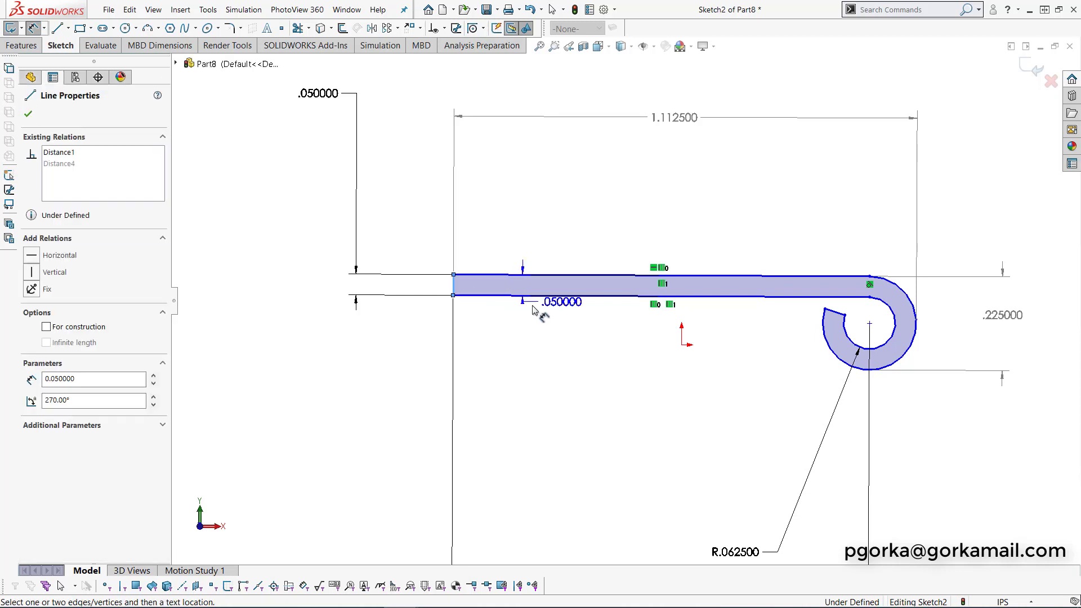
{"action": "left_click", "coordinate": [683, 345]}
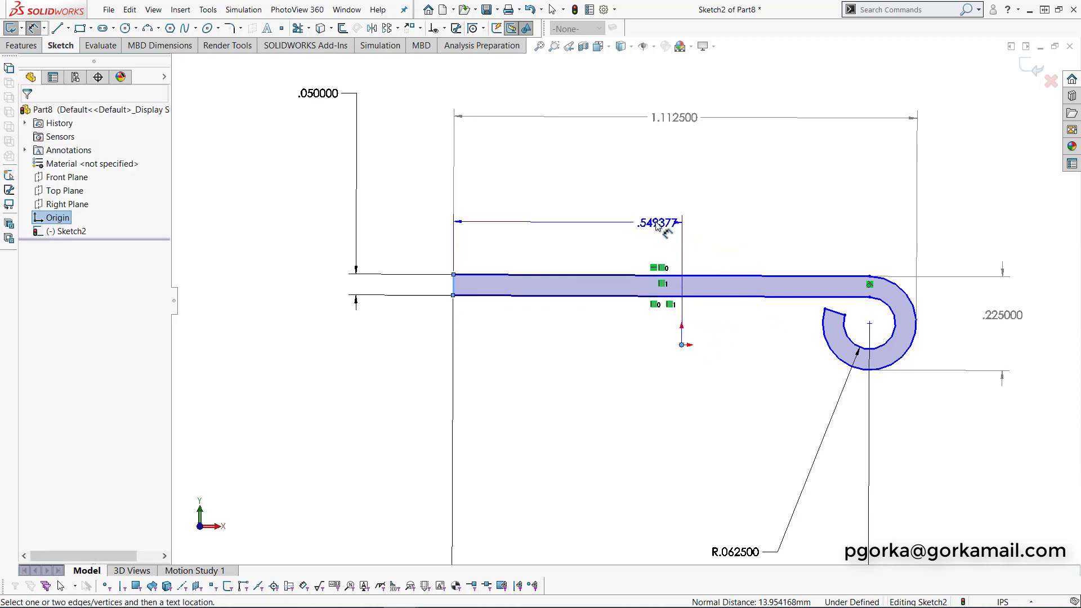
{"action": "left_click", "coordinate": [575, 191]}
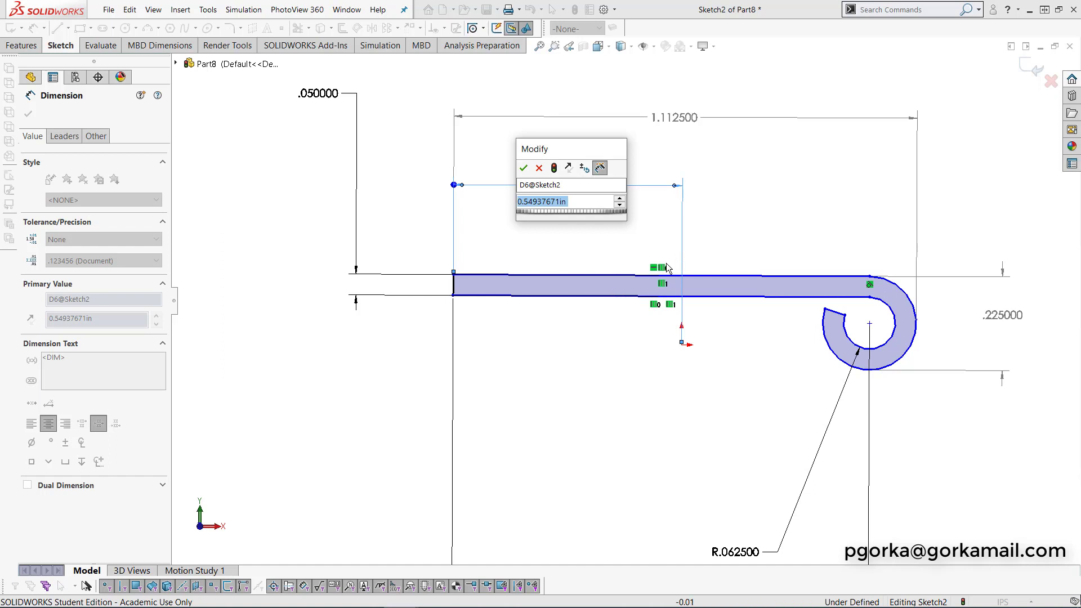
{"action": "type", "text": "1.1125/2"}
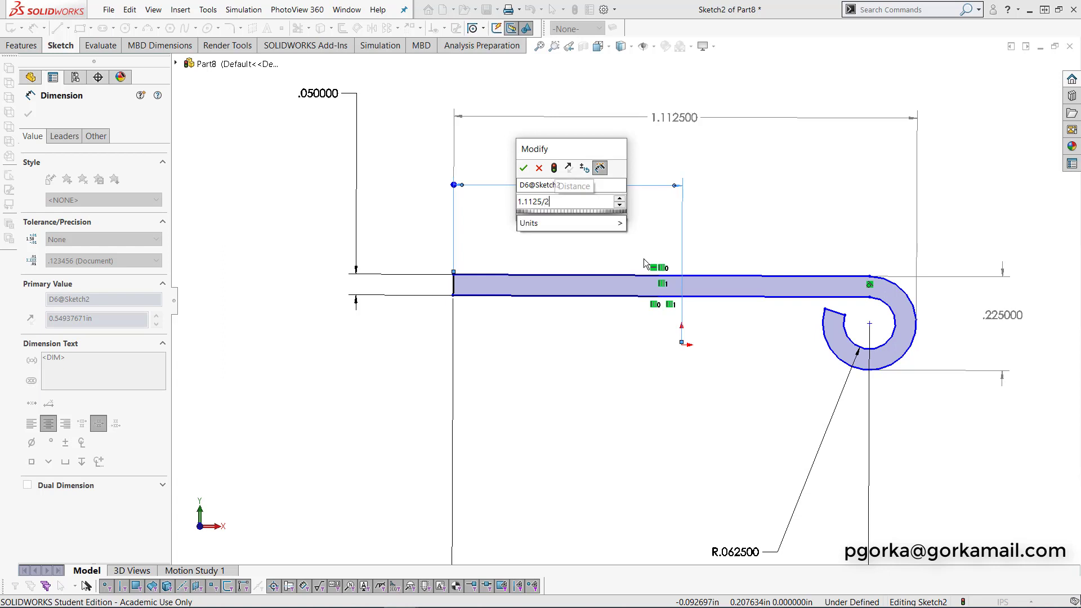
{"action": "key", "text": "Escape"}
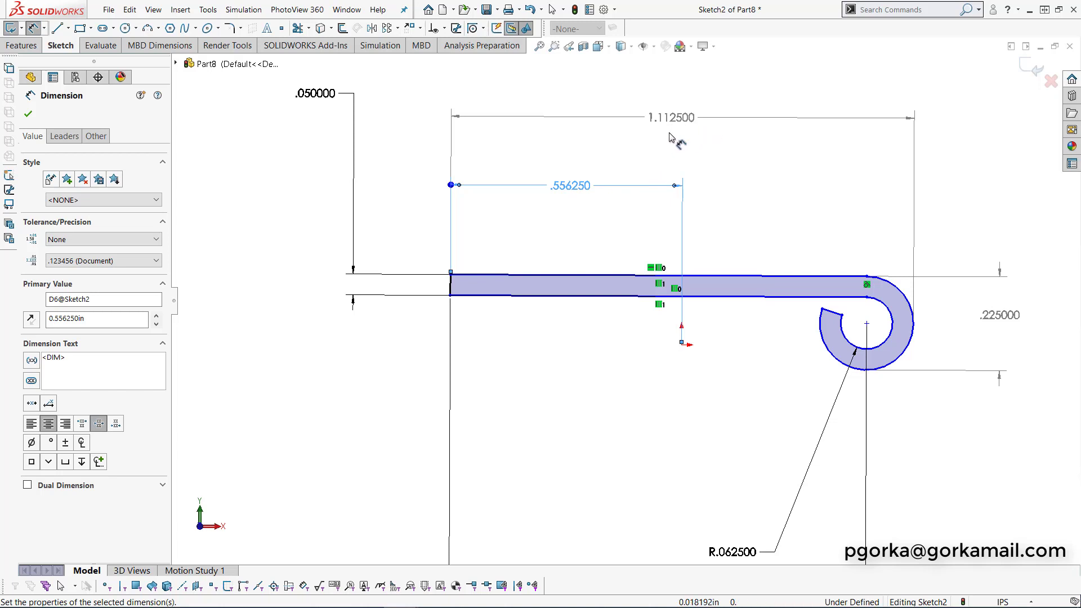
{"action": "double_click", "coordinate": [577, 192]}
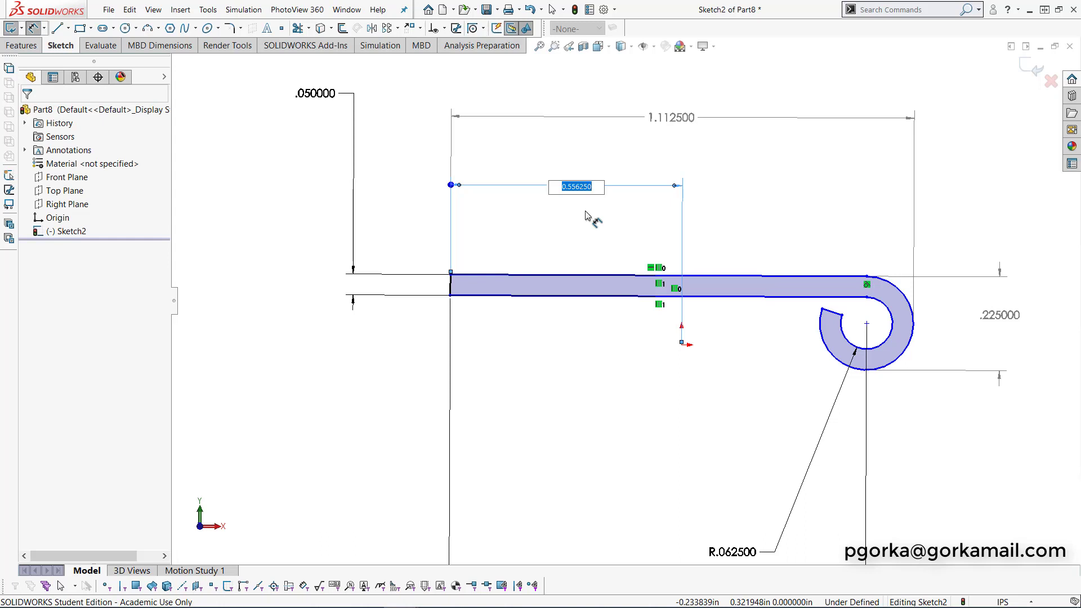
{"action": "type", "text": "="}
{"action": "left_click", "coordinate": [650, 138]}
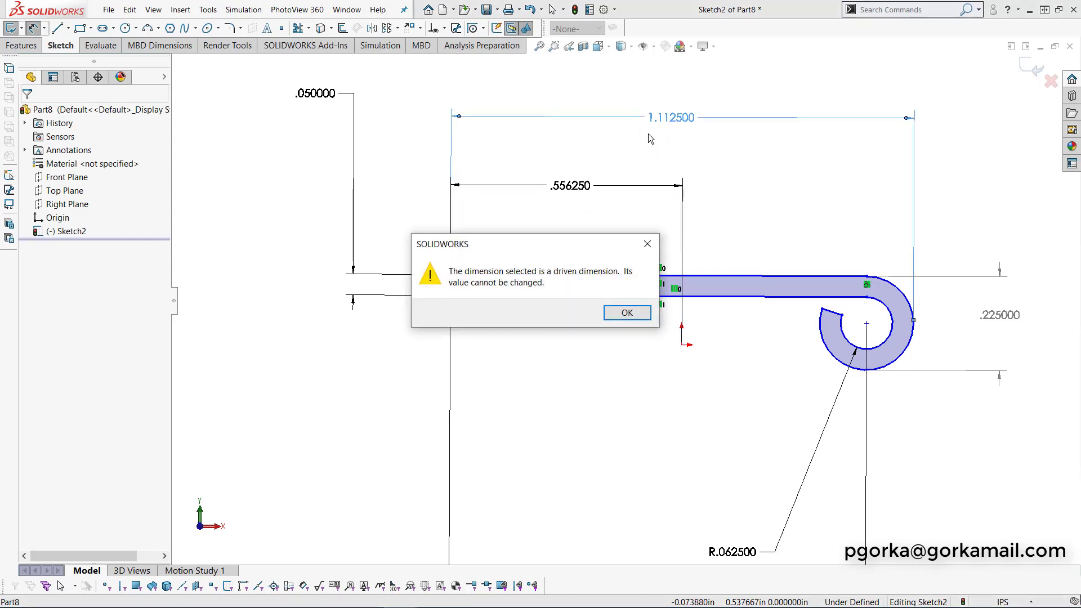
{"action": "left_click", "coordinate": [640, 320]}
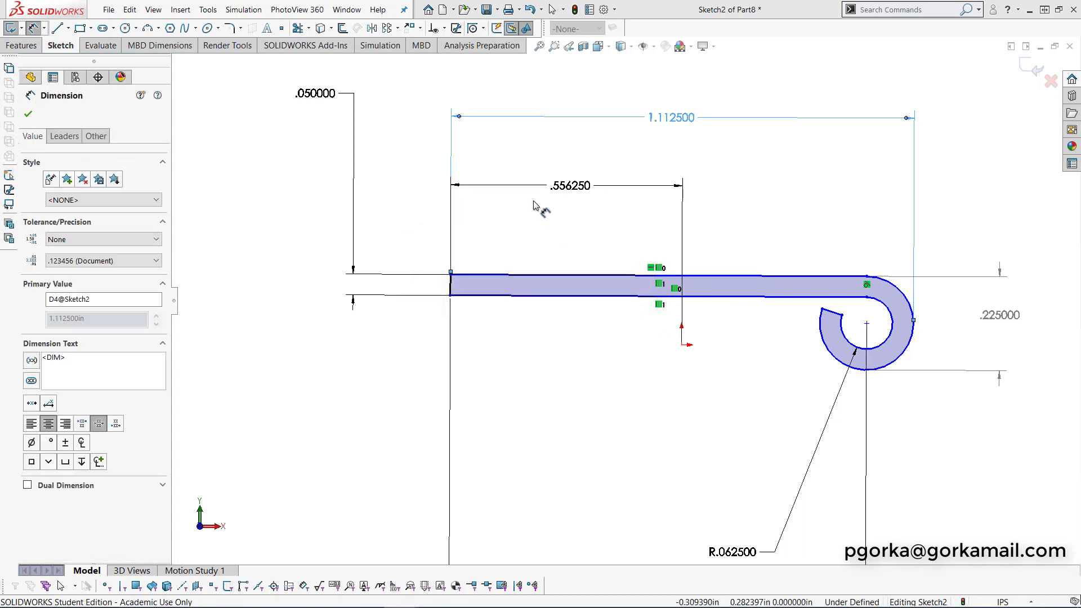
- Drive the horizontal end-to-origin dimension by half the profile's overall length with the equation ="D4@Sketch2"/2
{"action": "double_click", "coordinate": [586, 190]}
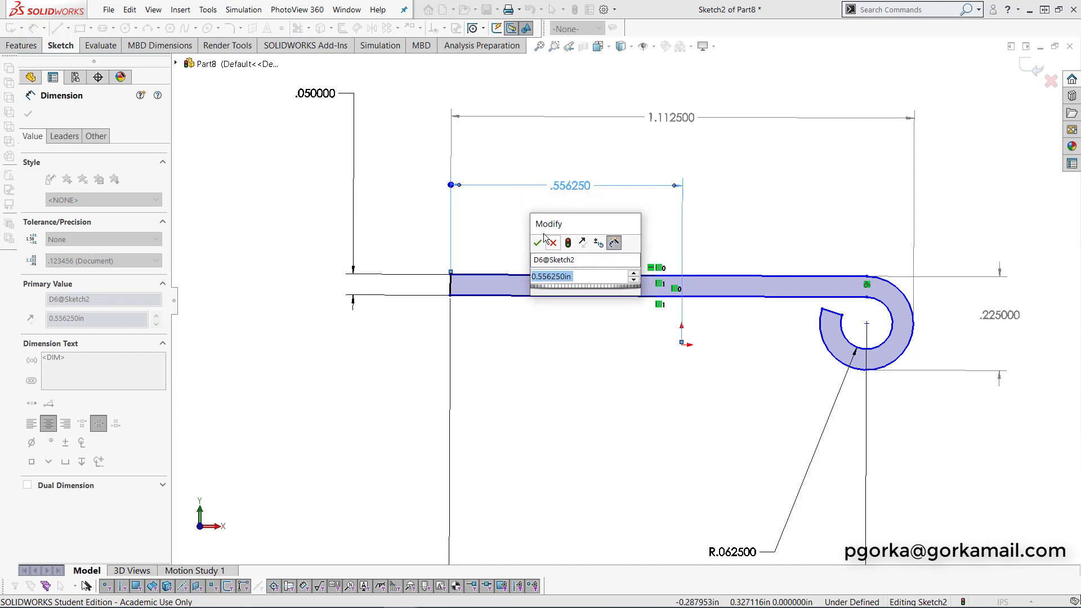
{"action": "left_click_drag", "start_coordinate": [567, 222], "coordinate": [562, 219]}
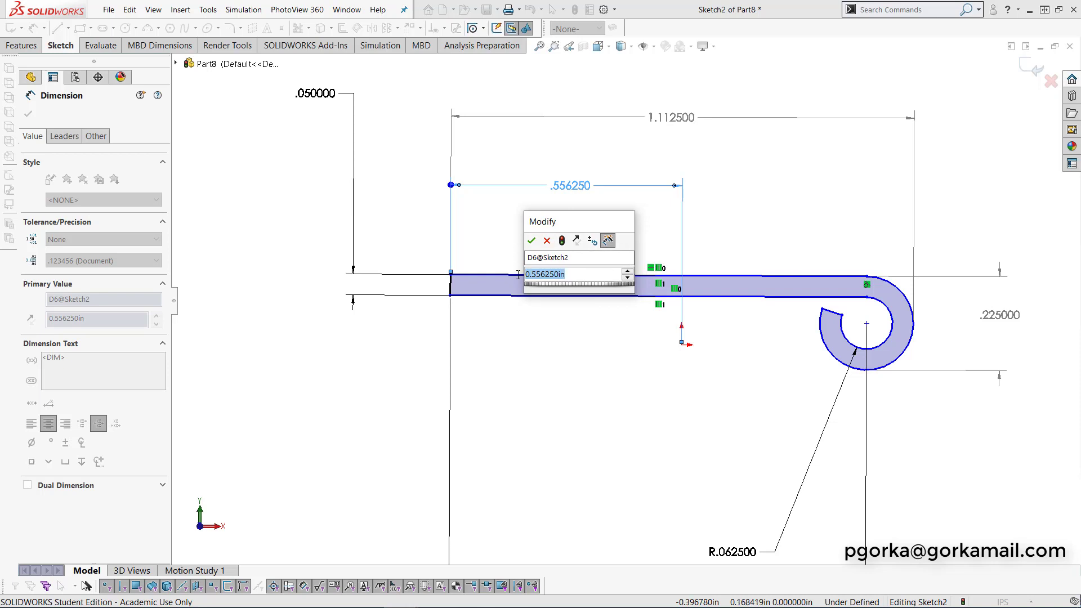
{"action": "type", "text": "="}
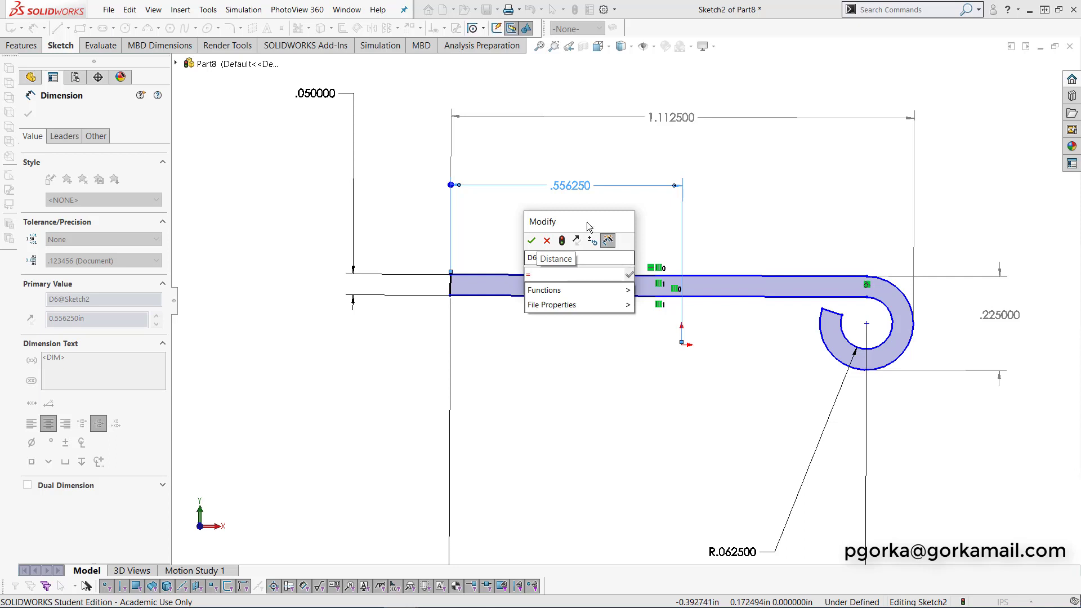
{"action": "left_click", "coordinate": [661, 120]}
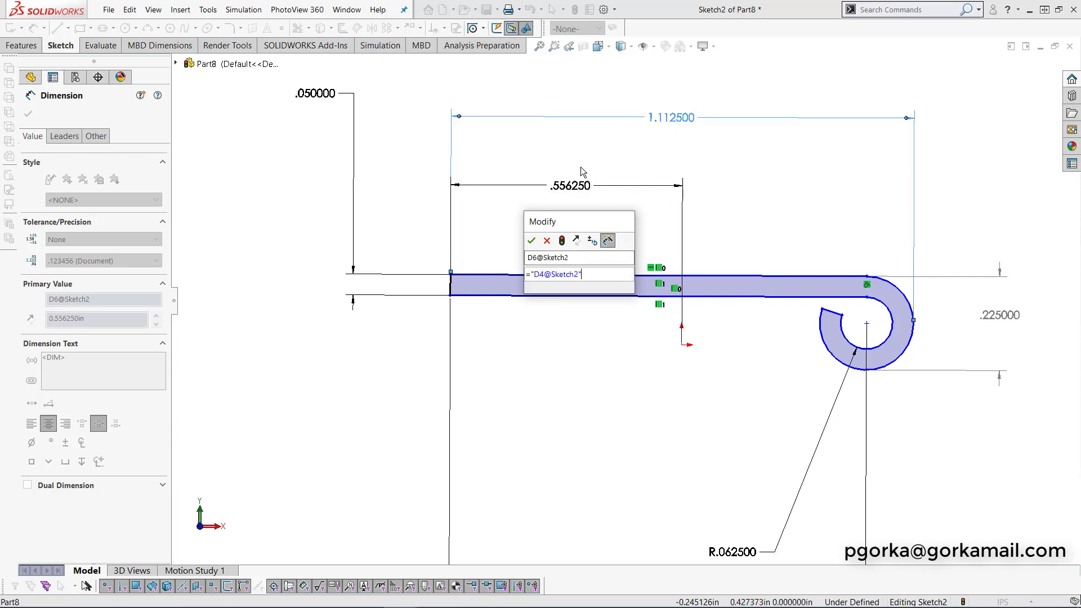
{"action": "type", "text": "/2"}
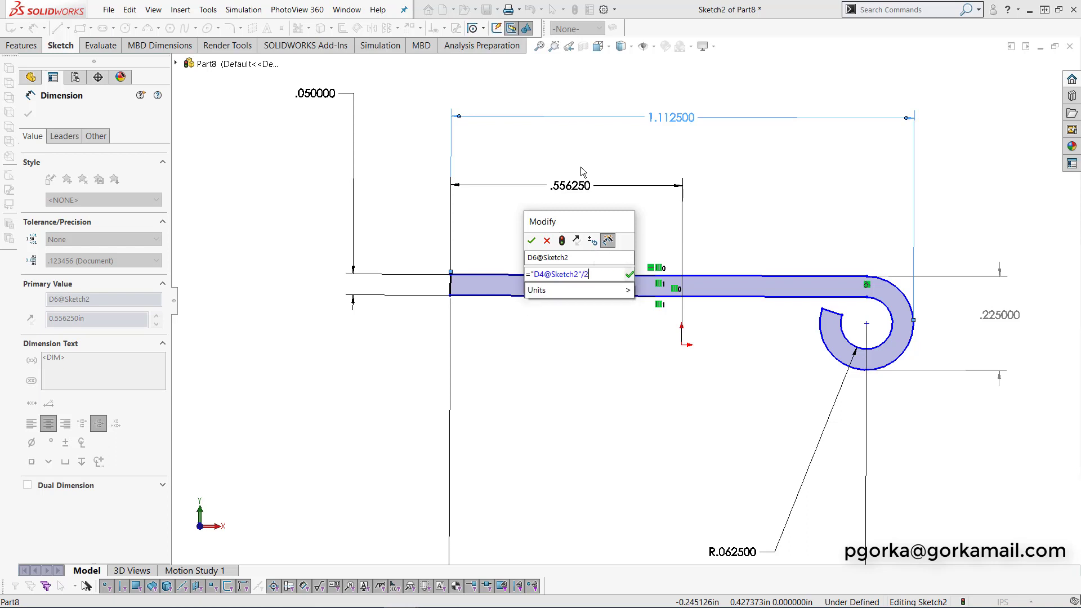
{"action": "key", "text": "Return"}
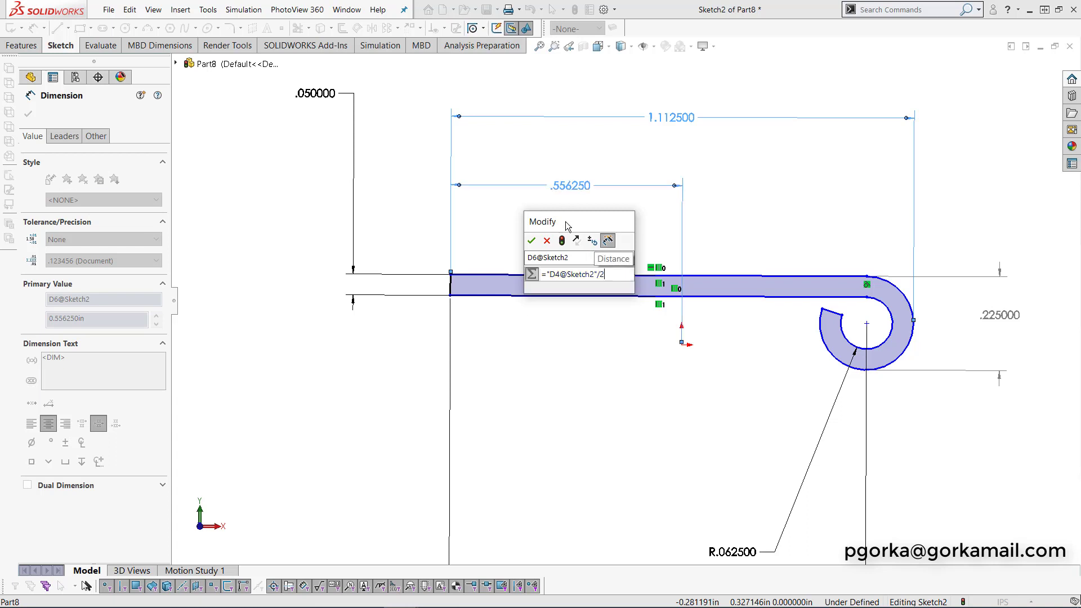
{"action": "left_click", "coordinate": [531, 240]}
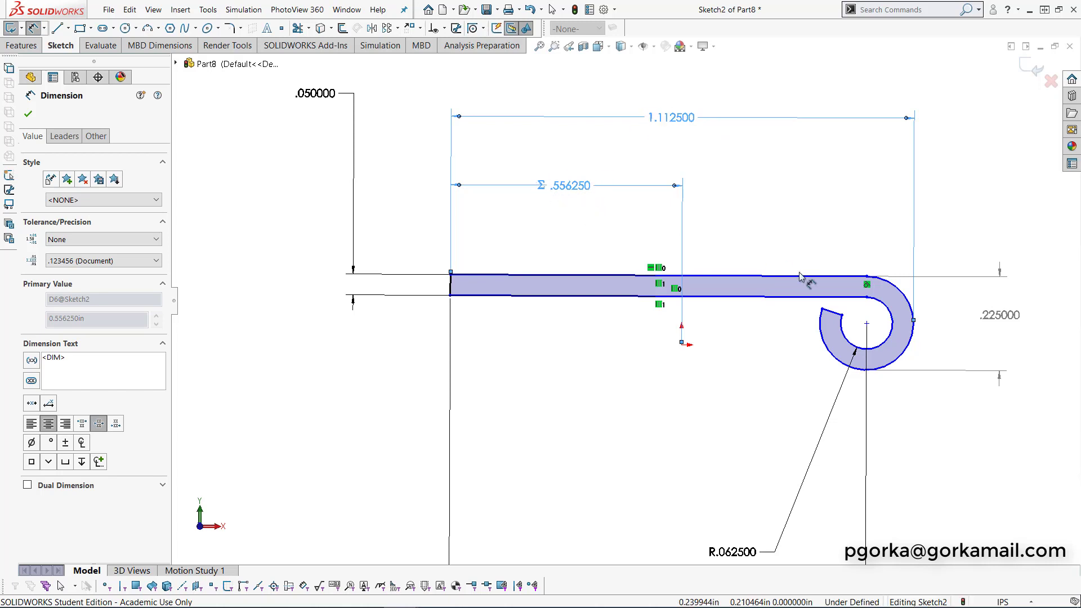
- Dimension the vertical distance from the upper straight line to the origin as half the overall height, using the equation ="D5@Sketch2"/2
{"action": "scroll", "coordinate": [748, 272], "scroll_direction": "up", "scroll_amount": 1}
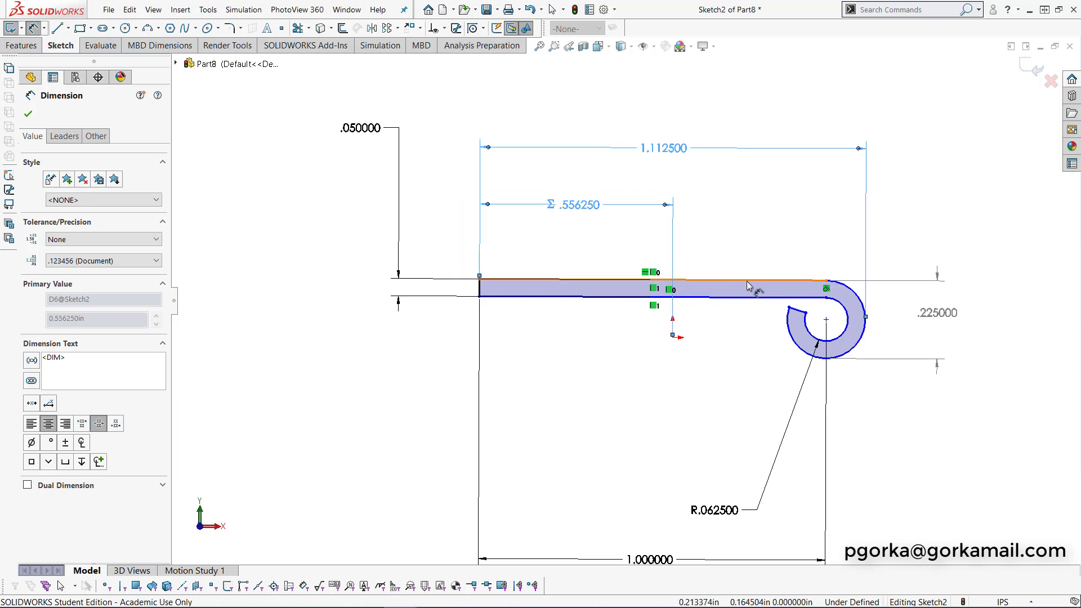
{"action": "left_click", "coordinate": [748, 282]}
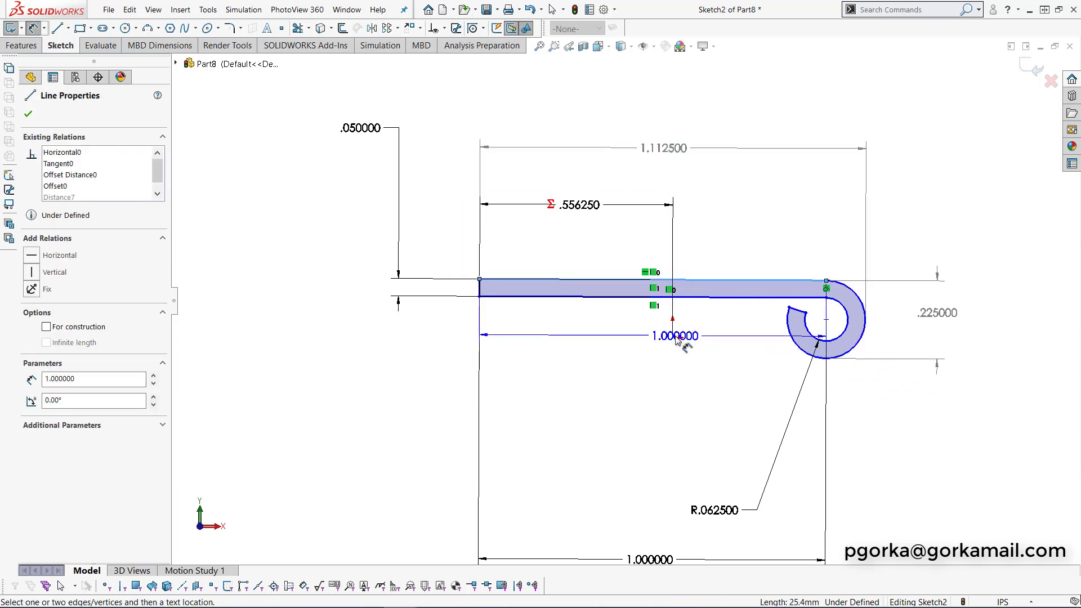
{"action": "left_click", "coordinate": [673, 338]}
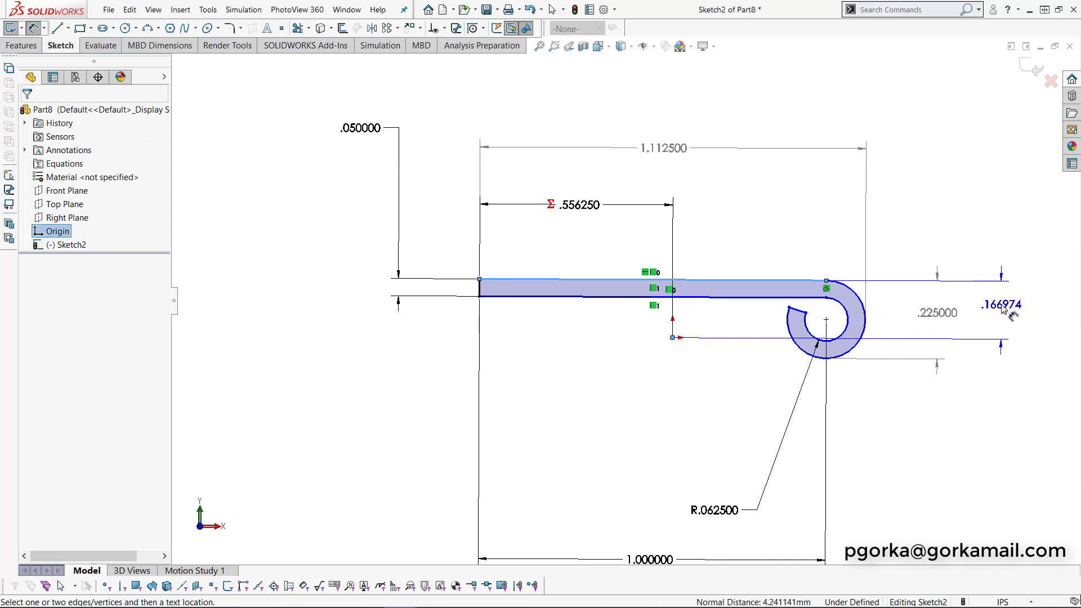
{"action": "left_click", "coordinate": [1004, 308]}
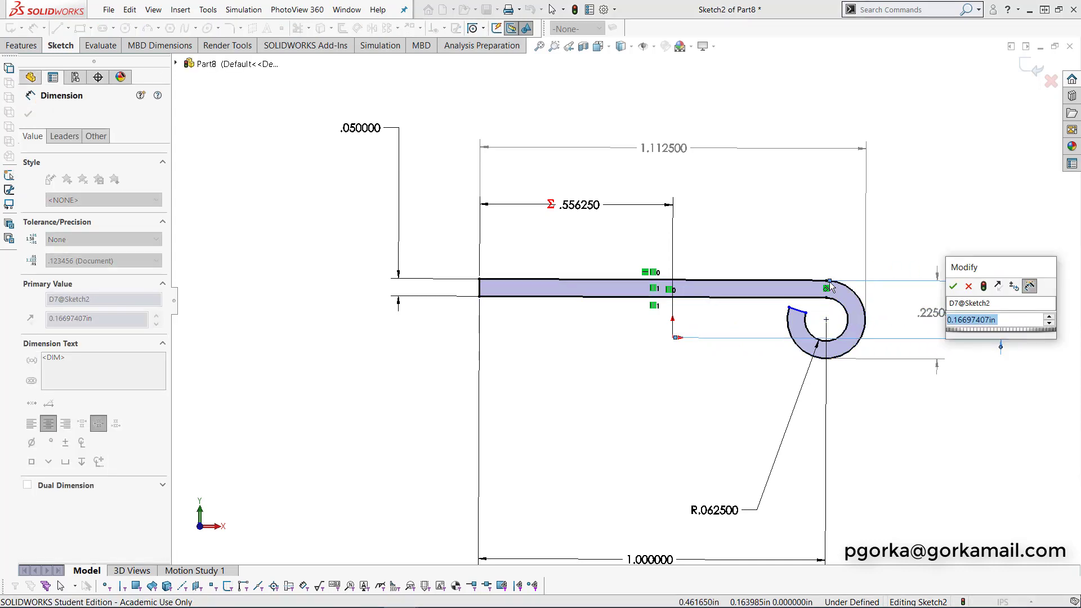
{"action": "left_click_drag", "start_coordinate": [988, 265], "coordinate": [930, 166]}
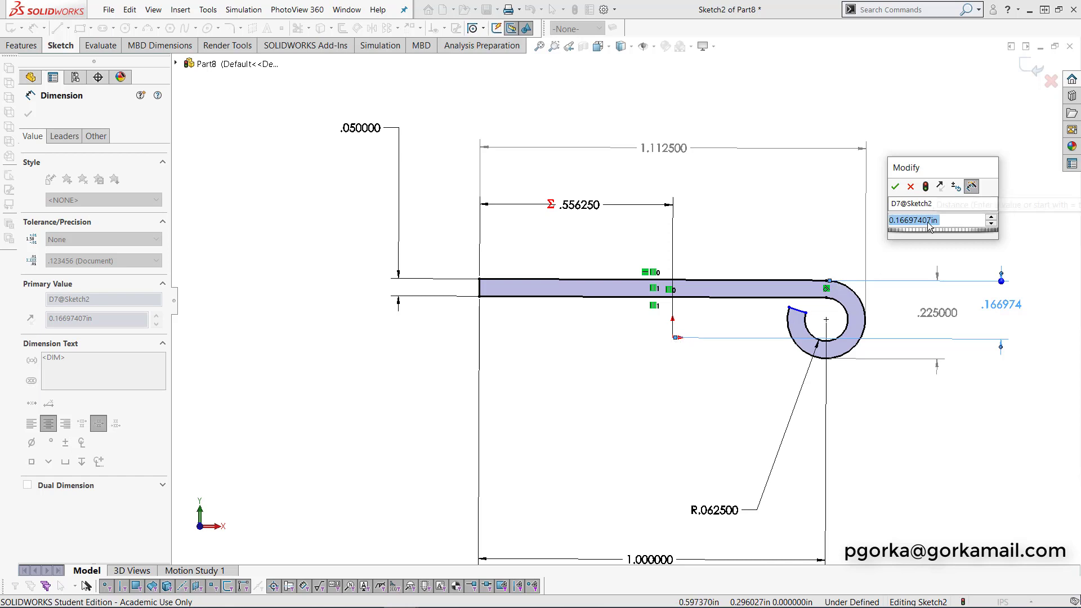
{"action": "type", "text": "="}
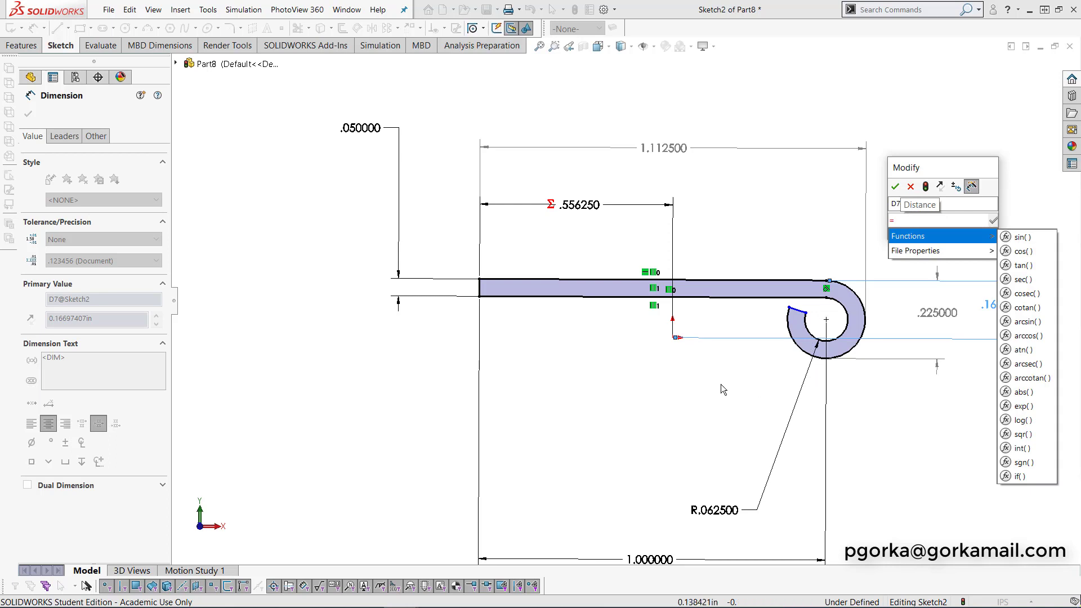
{"action": "left_click", "coordinate": [939, 369]}
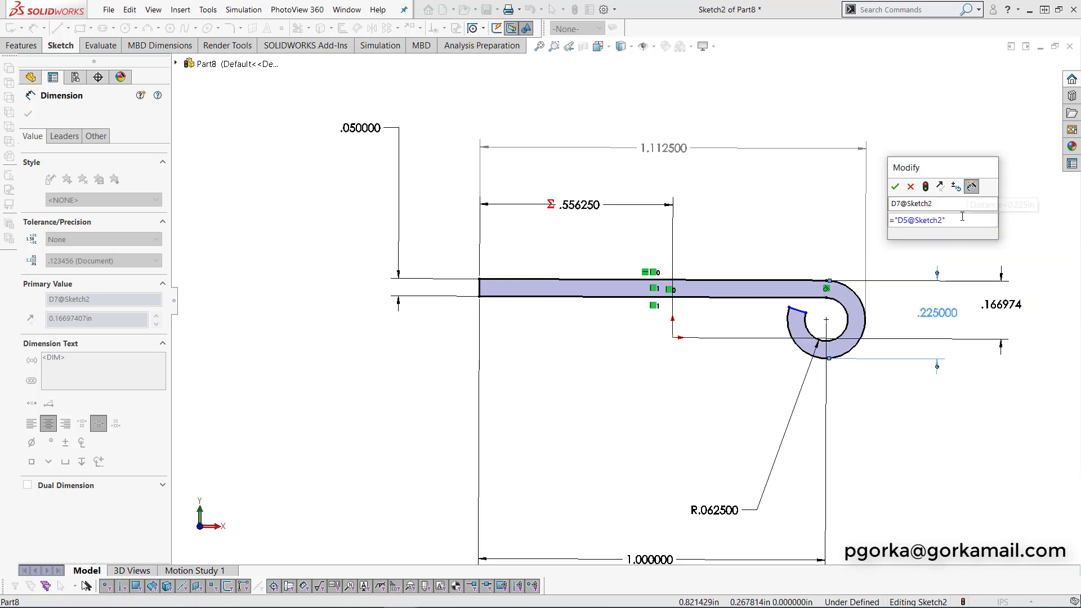
{"action": "type", "text": "/2"}
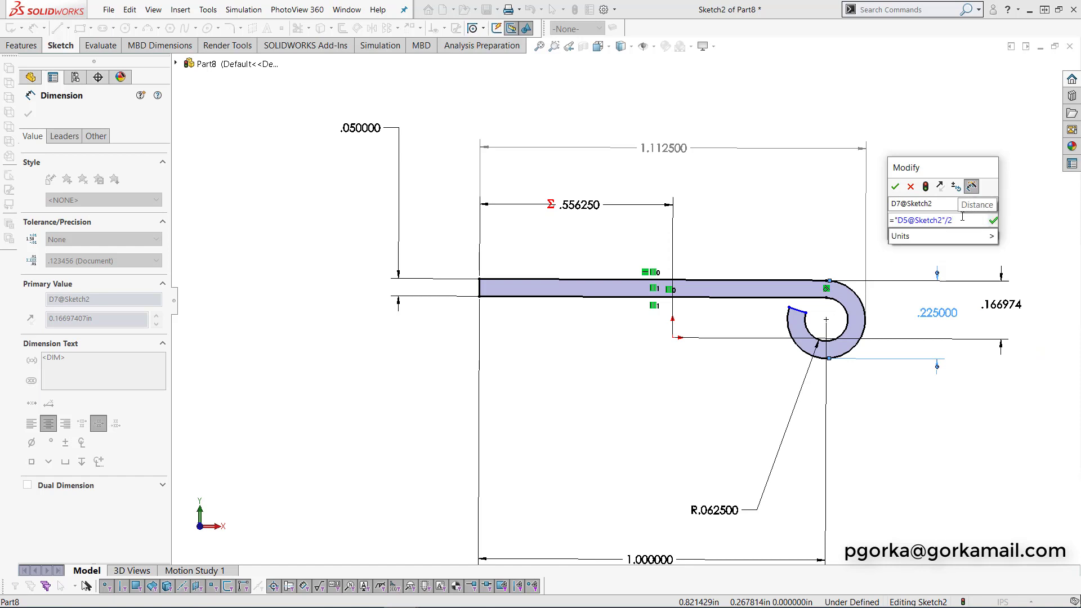
{"action": "key", "text": "Return"}
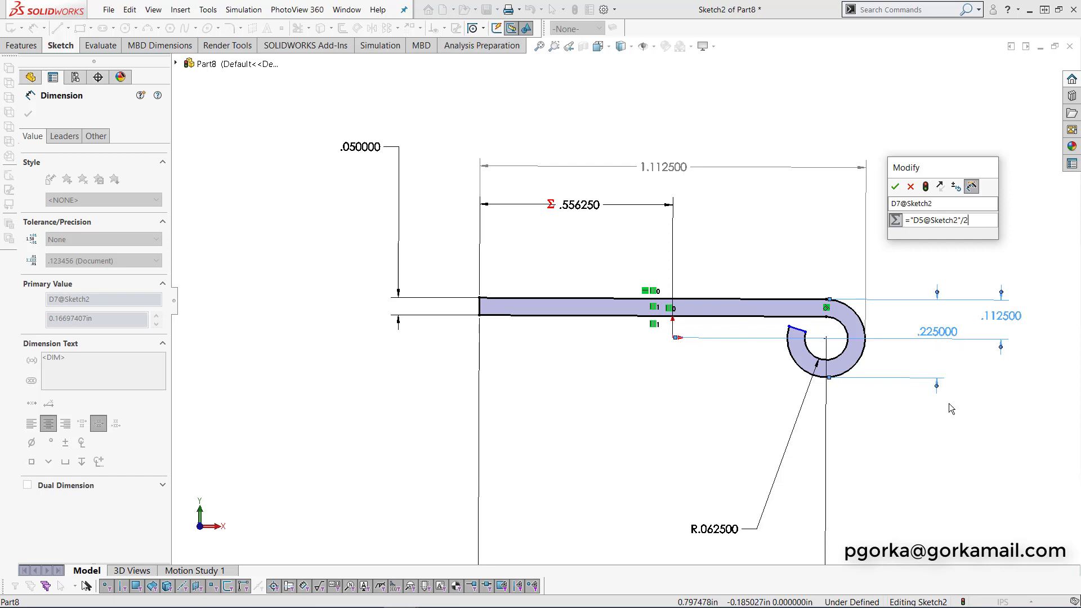
{"action": "key", "text": "Return"}
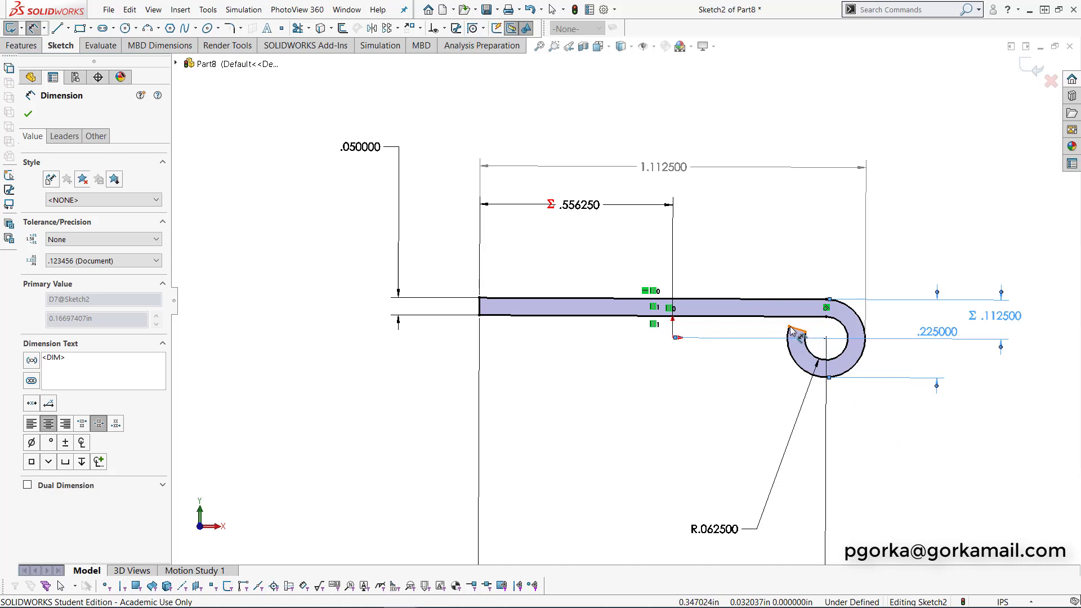
- Move the short line closing the curl's open end slightly to test its remaining freedom
{"action": "scroll", "coordinate": [830, 345], "scroll_direction": "up", "scroll_amount": 2}
{"action": "scroll", "coordinate": [757, 328], "scroll_direction": "down", "scroll_amount": 3}
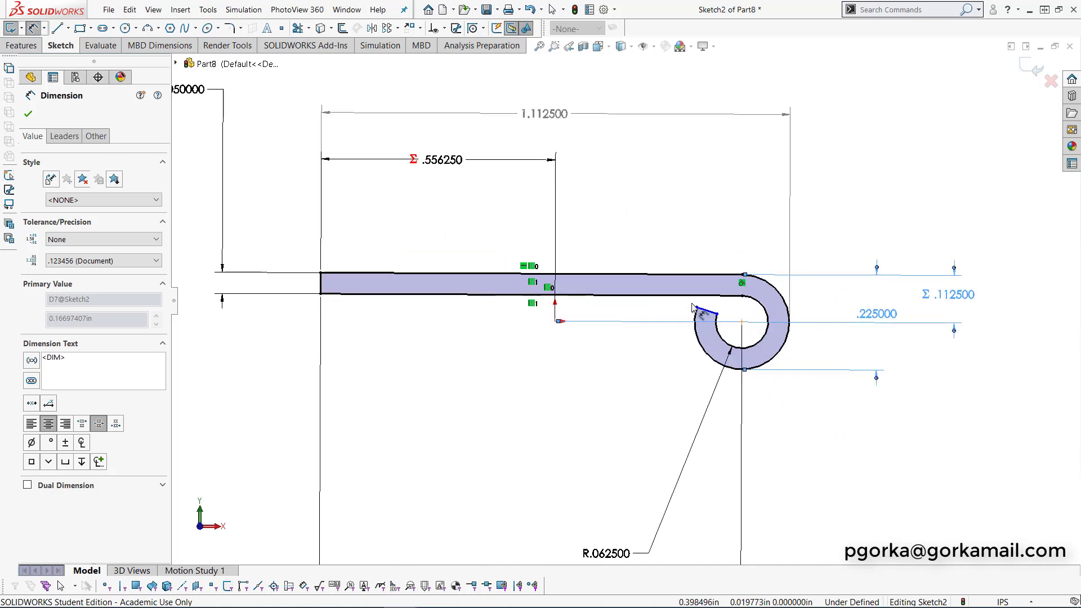
{"action": "scroll", "coordinate": [598, 297], "scroll_direction": "down", "scroll_amount": 2}
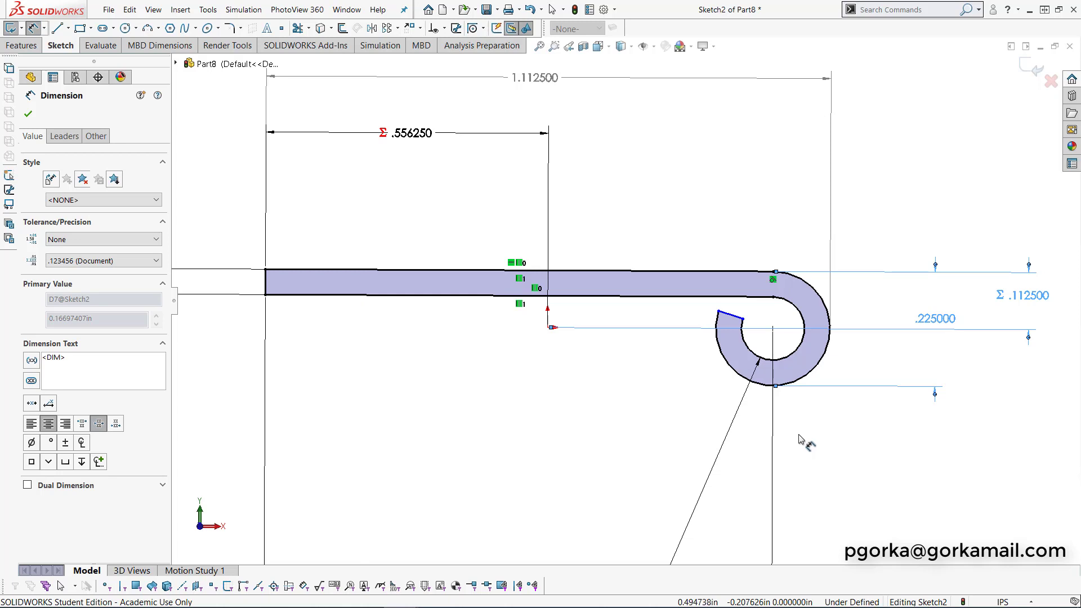
{"action": "key", "text": "Escape"}
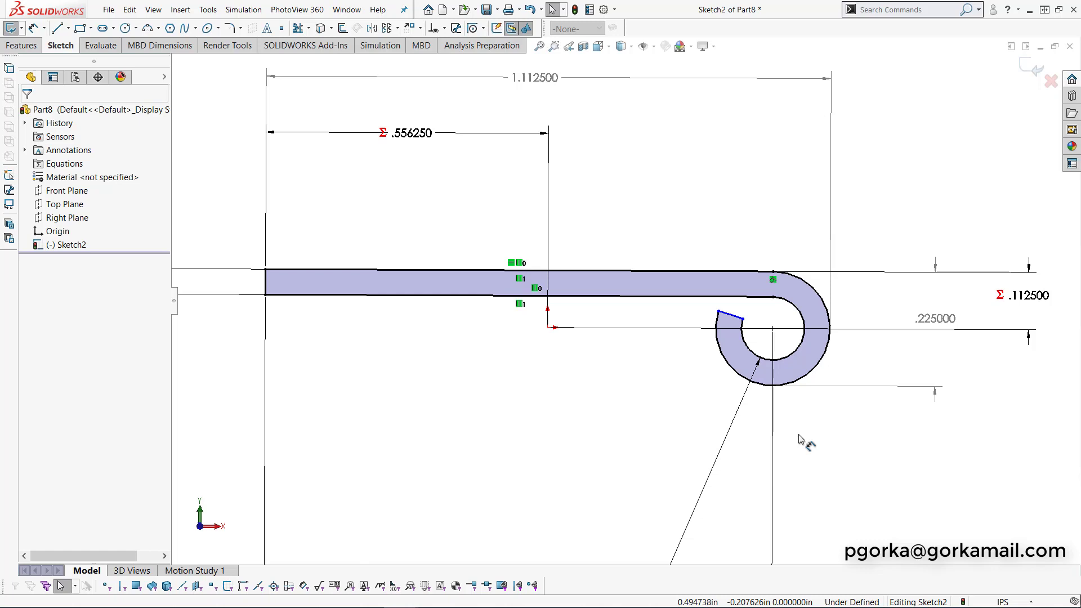
{"action": "left_click", "coordinate": [720, 312]}
{"action": "mouse_move", "coordinate": [724, 314]}
{"action": "left_mouse_down"}
{"action": "mouse_move", "coordinate": [726, 364]}
{"action": "mouse_move", "coordinate": [717, 315]}
{"action": "left_mouse_up"}
{"action": "left_click", "coordinate": [685, 395]}
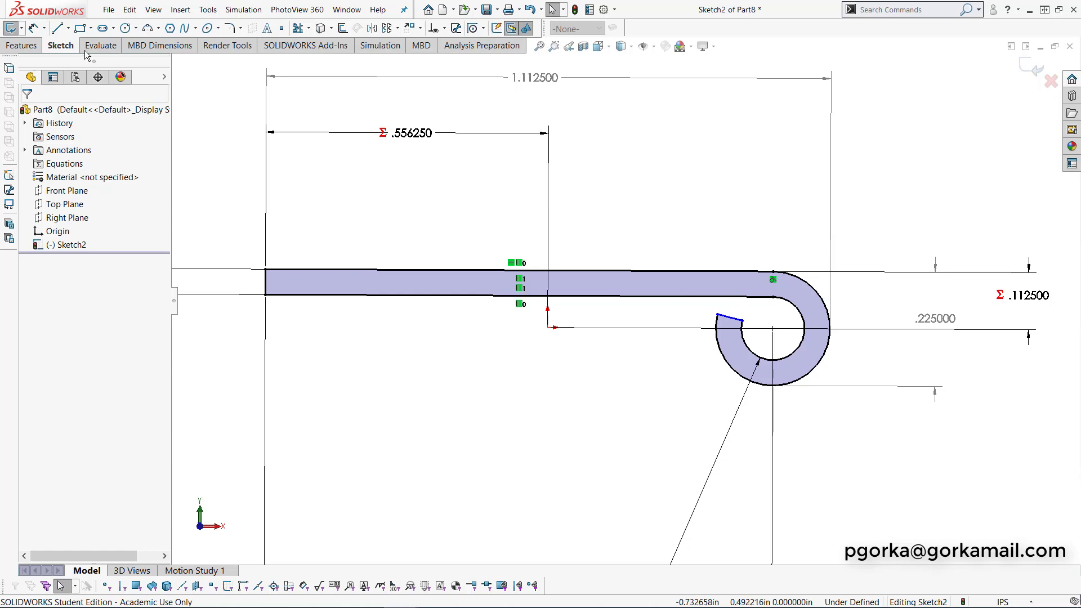
- Add a 25° angle dimension between the curl's open end line and the lower straight line of the profile
{"action": "left_click", "coordinate": [33, 29]}
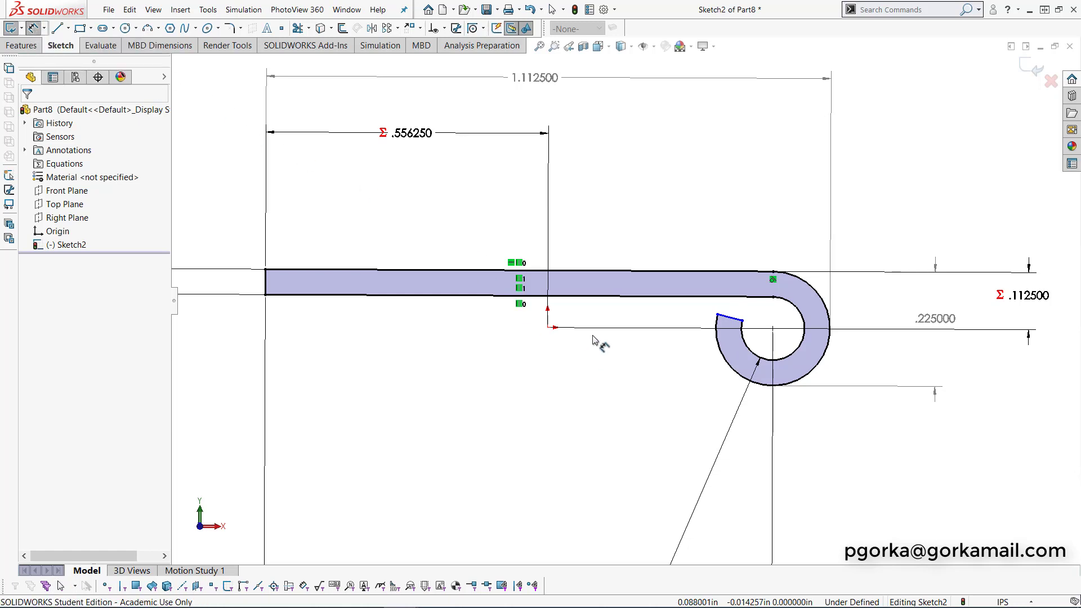
{"action": "left_click", "coordinate": [724, 315]}
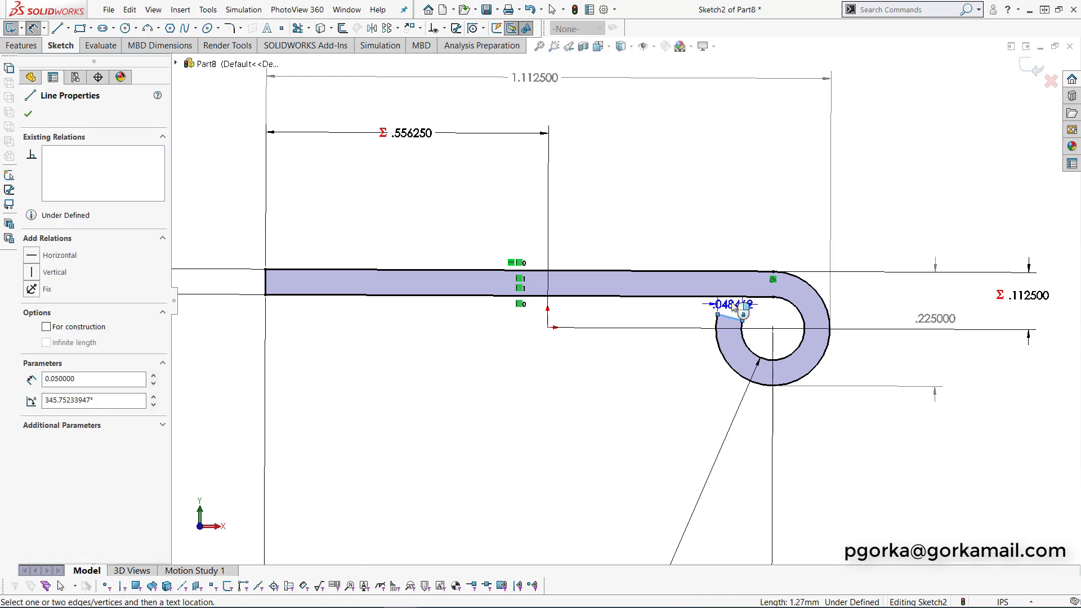
{"action": "left_click", "coordinate": [739, 297]}
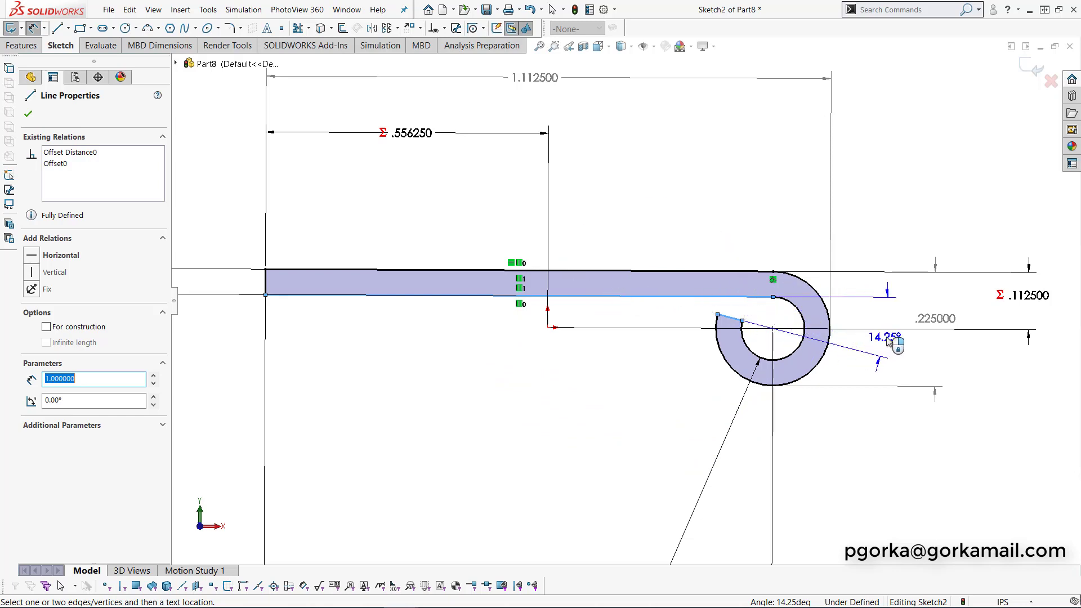
{"action": "left_click", "coordinate": [894, 339]}
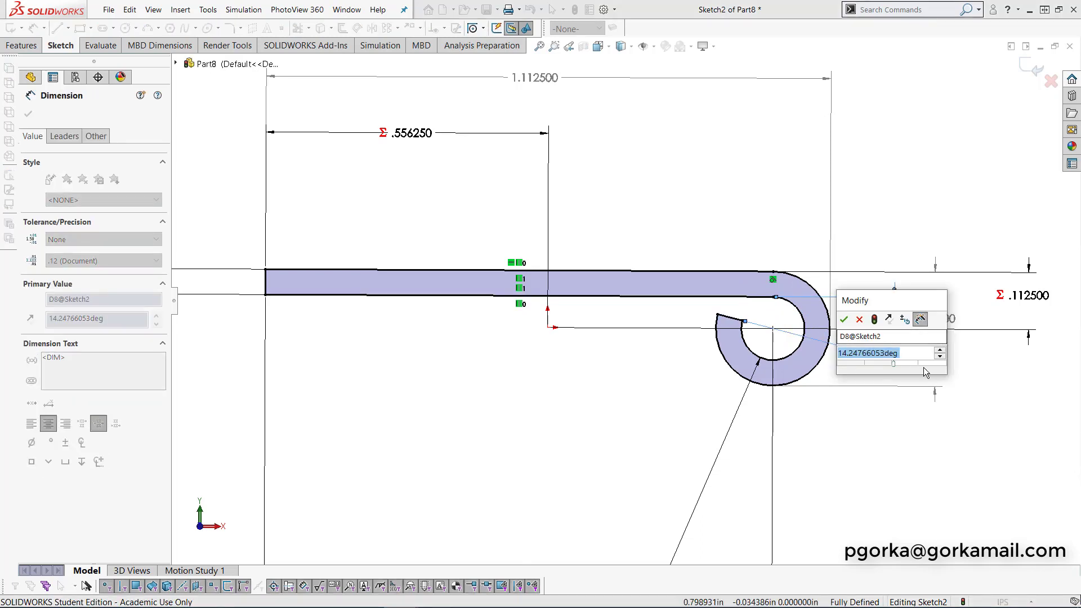
{"action": "type", "text": "25"}
{"action": "key", "text": "Return"}
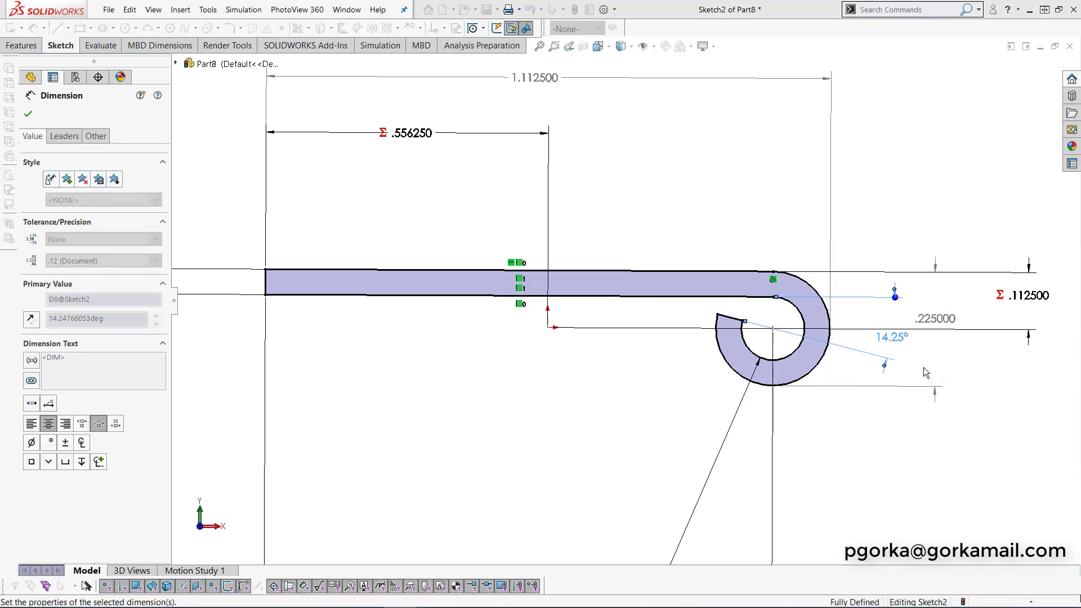
{"action": "left_click", "coordinate": [965, 199]}
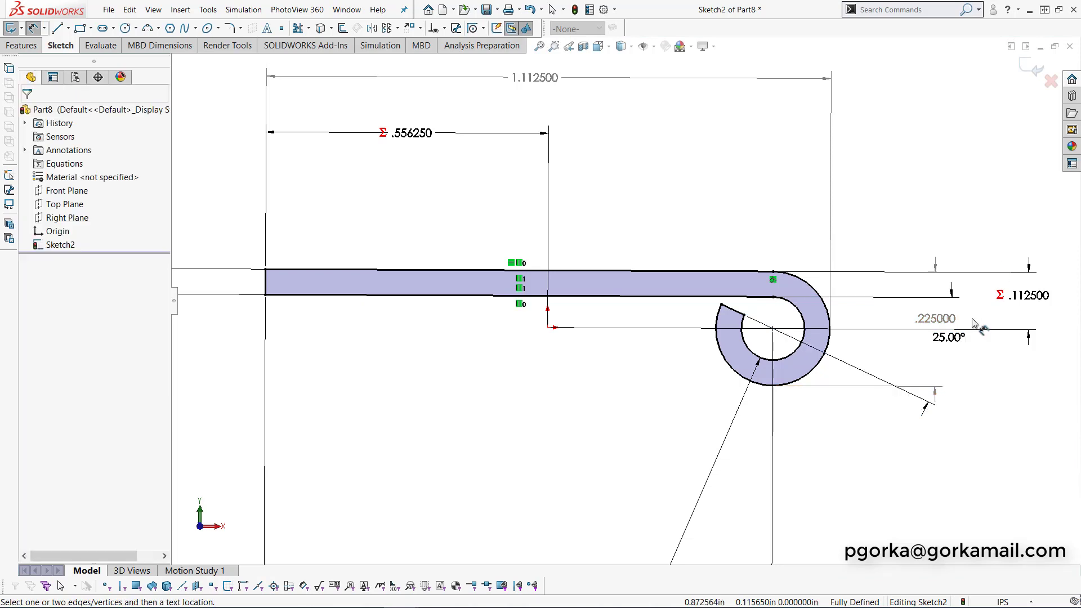
{"action": "key", "text": "Escape"}
- Move the half-length, overall length, thickness, inner radius and end-to-curl-centre dimensions closer to the profile
{"action": "scroll", "coordinate": [715, 315], "scroll_direction": "up", "scroll_amount": 2}
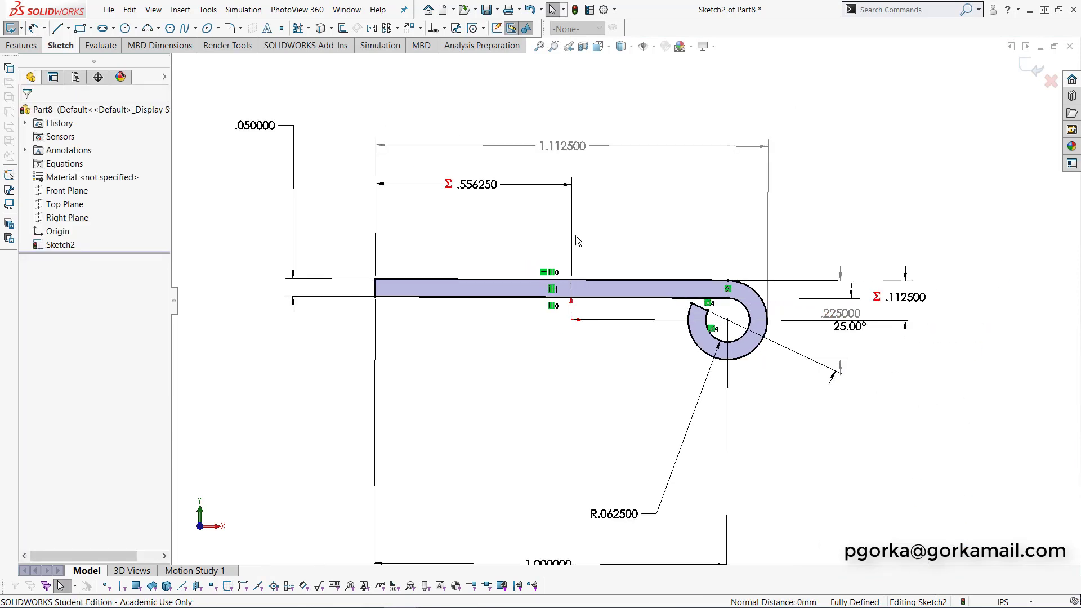
{"action": "left_click_drag", "start_coordinate": [490, 186], "coordinate": [483, 247]}
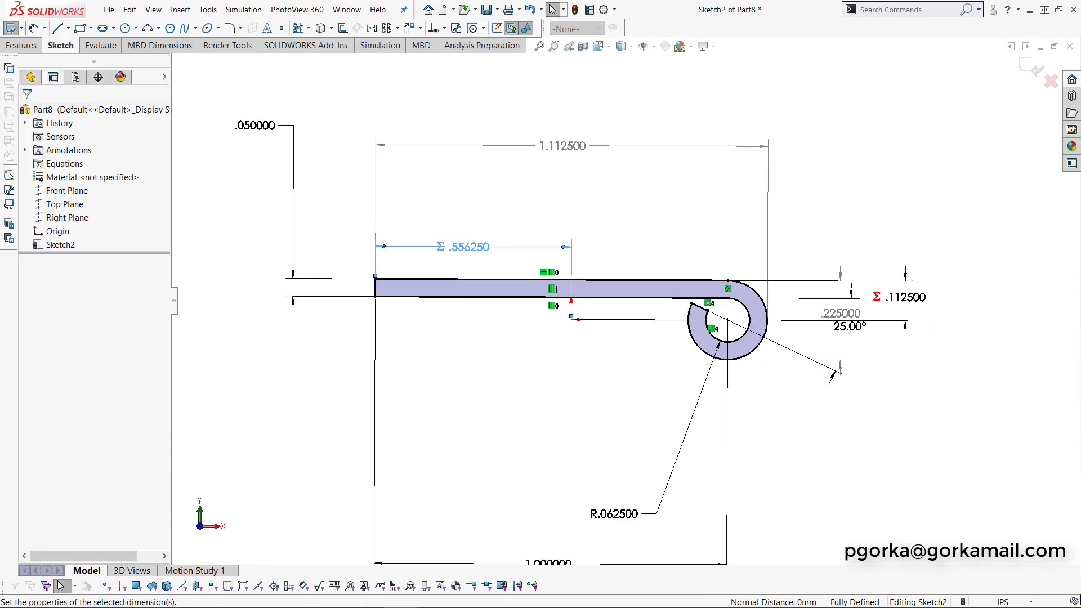
{"action": "left_click_drag", "start_coordinate": [566, 145], "coordinate": [562, 218]}
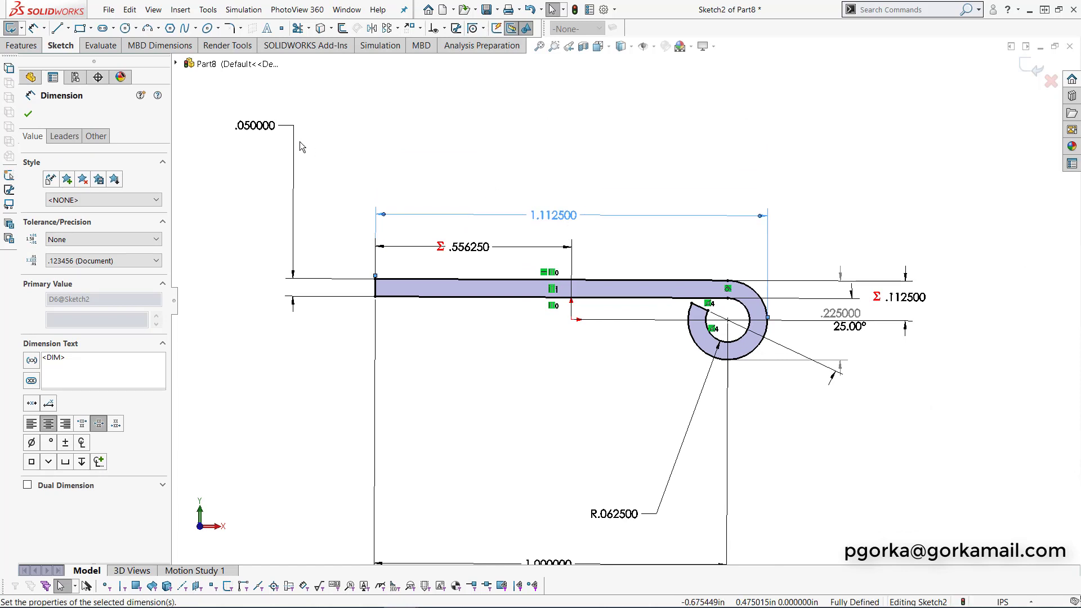
{"action": "left_click_drag", "start_coordinate": [260, 128], "coordinate": [316, 237]}
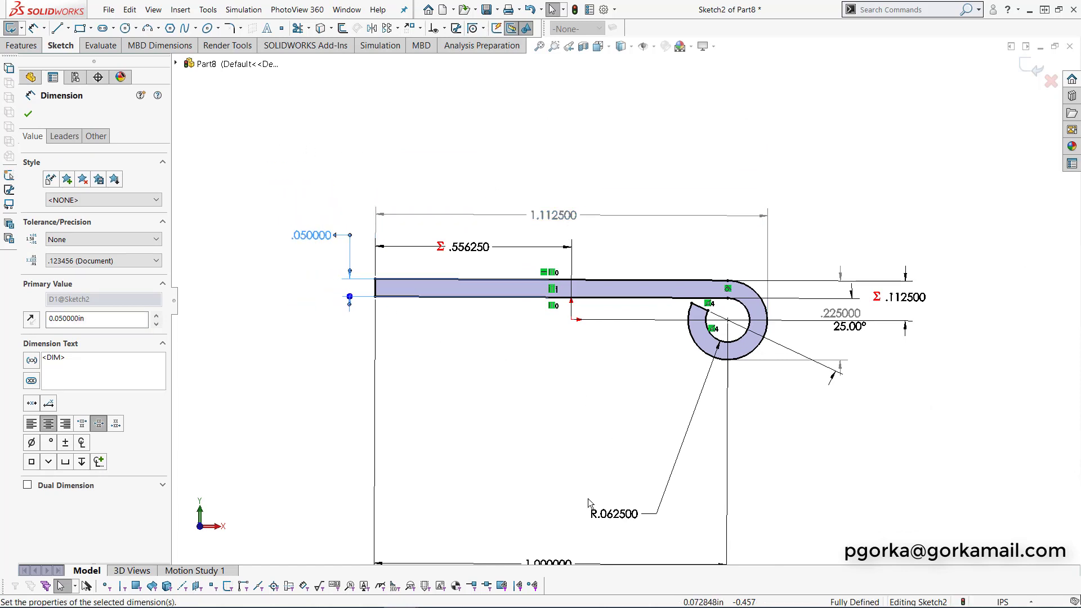
{"action": "left_click_drag", "start_coordinate": [614, 514], "coordinate": [633, 360]}
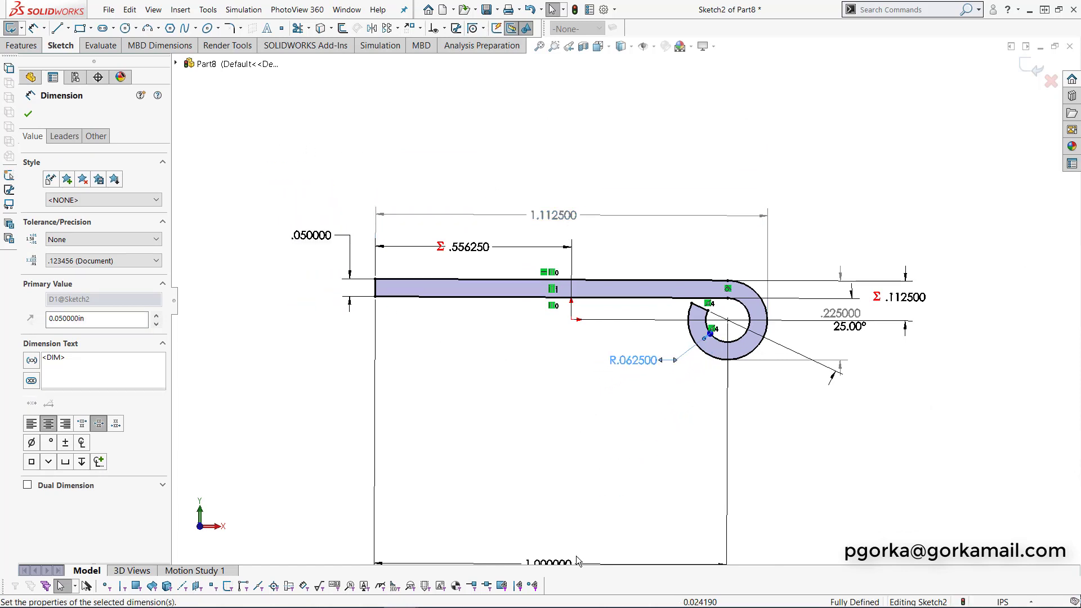
{"action": "left_click_drag", "start_coordinate": [568, 563], "coordinate": [577, 405]}
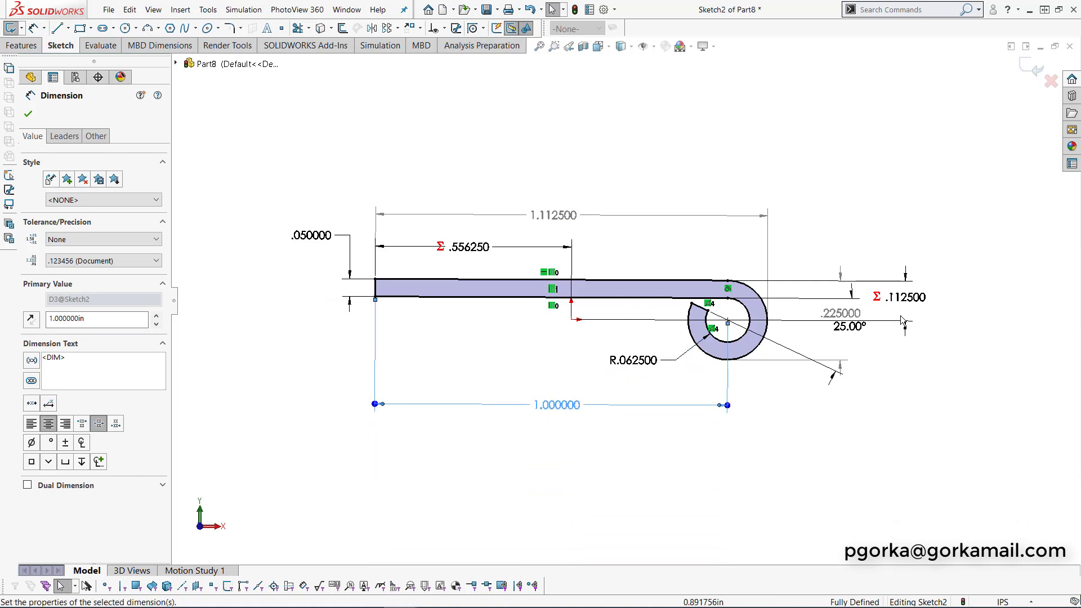
- Space out the 25° angle, half-height and overall height dimensions beside the curl, and exit the sketch
{"action": "left_click_drag", "start_coordinate": [850, 327], "coordinate": [868, 347]}
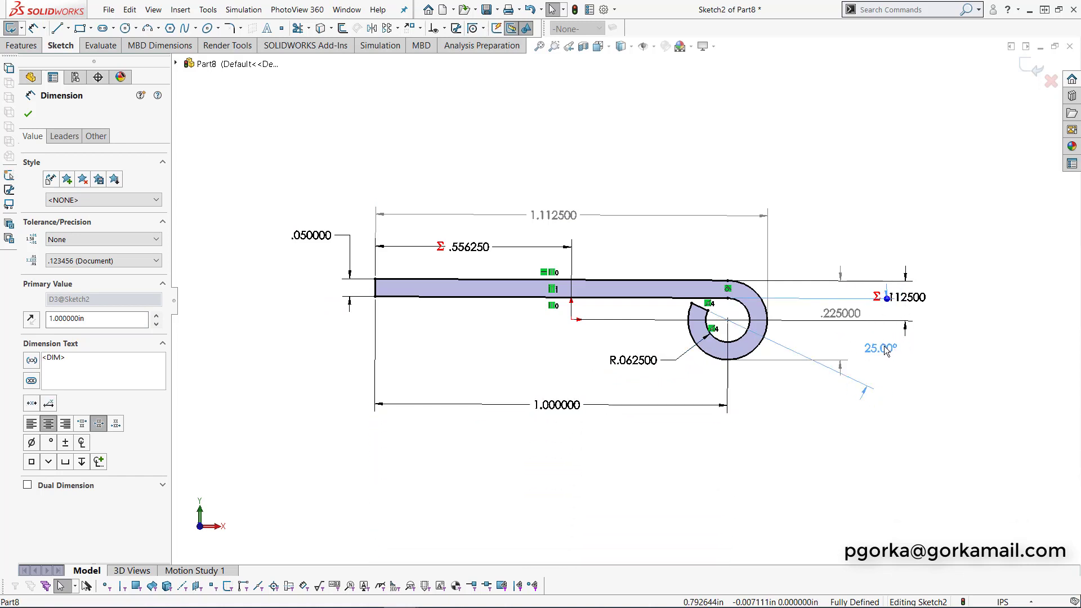
{"action": "left_click_drag", "start_coordinate": [840, 313], "coordinate": [945, 325]}
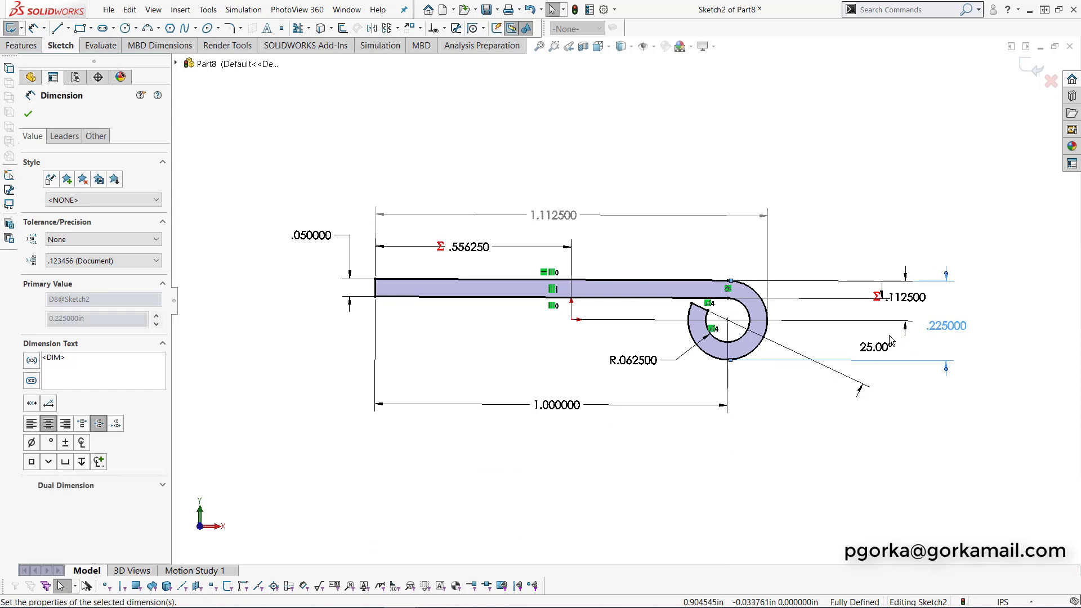
{"action": "left_click_drag", "start_coordinate": [878, 346], "coordinate": [822, 337]}
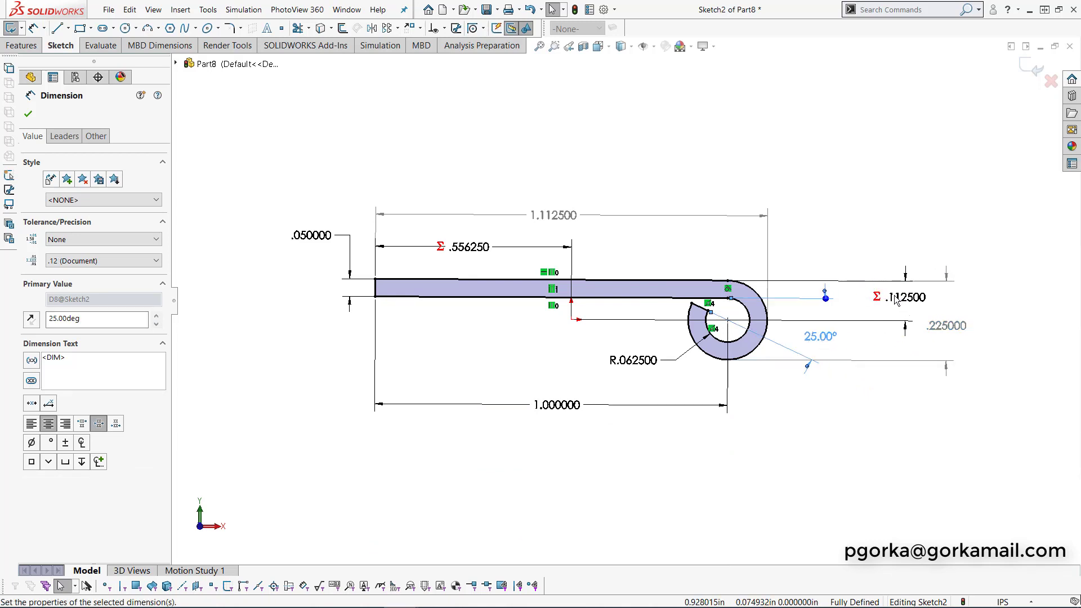
{"action": "left_click_drag", "start_coordinate": [902, 297], "coordinate": [878, 303]}
{"action": "left_click_drag", "start_coordinate": [942, 326], "coordinate": [917, 336]}
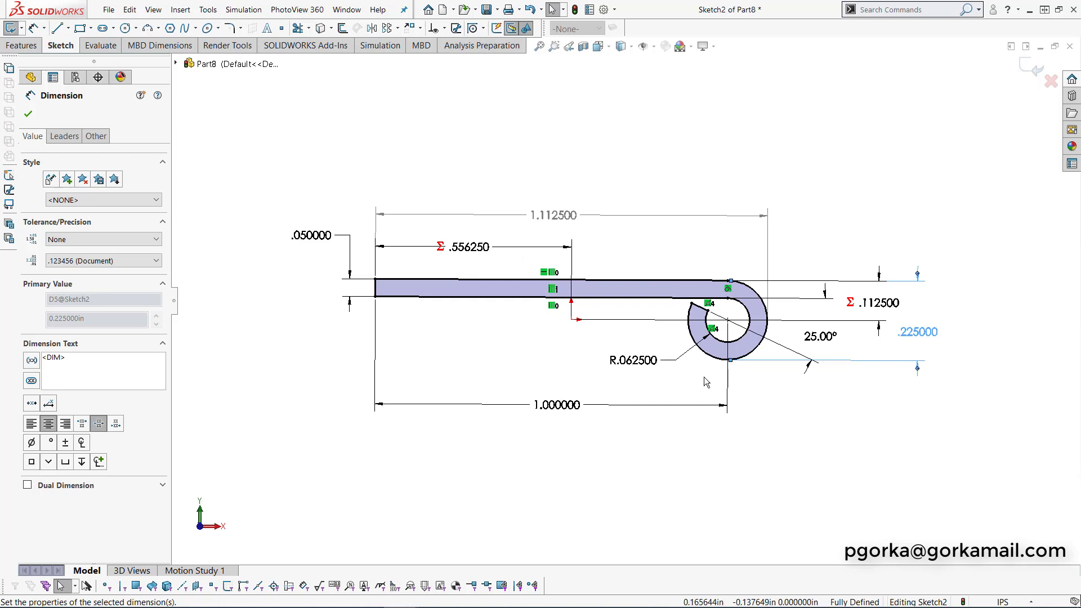
{"action": "left_click", "coordinate": [1025, 68]}
{"action": "left_click", "coordinate": [1025, 68]}
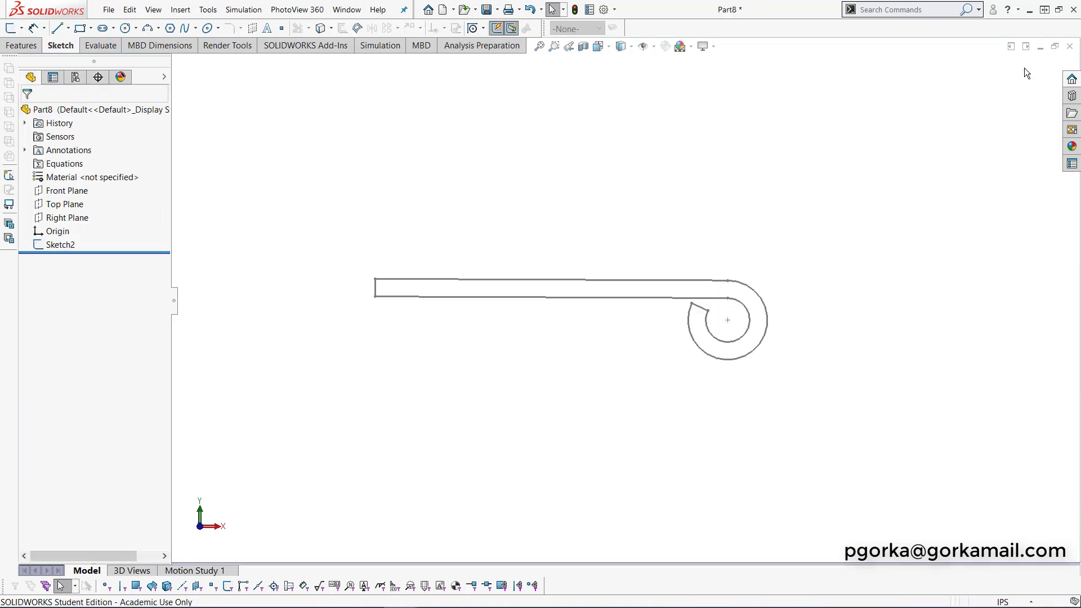
- Start a boss extrusion of the curled profile sketch with the Mid Plane end condition
{"action": "scroll", "coordinate": [499, 386], "scroll_direction": "down", "scroll_amount": 2}
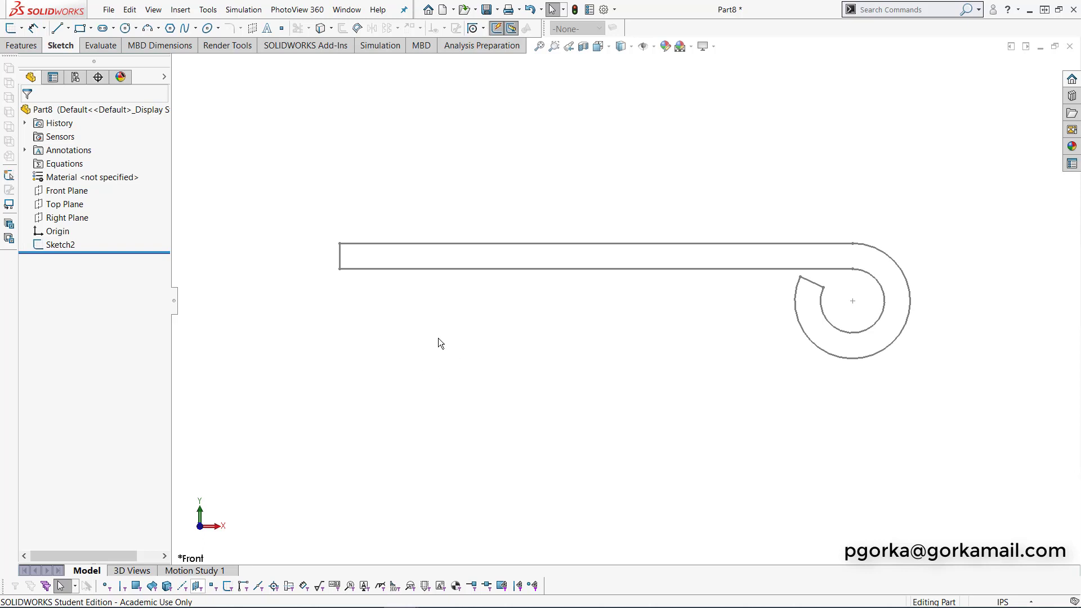
{"action": "left_click", "coordinate": [22, 47]}
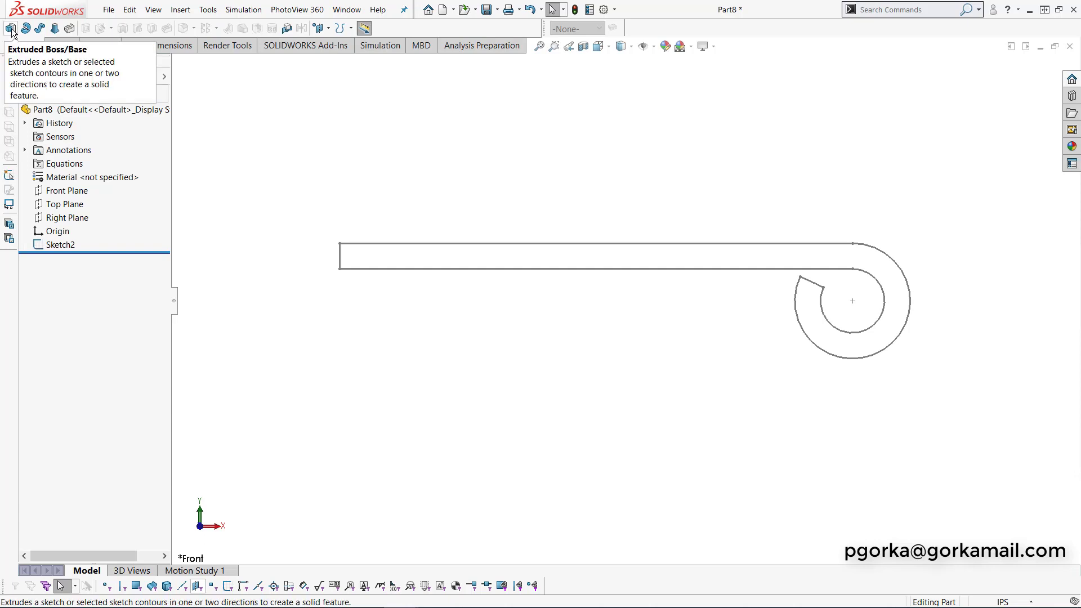
{"action": "left_click", "coordinate": [10, 28]}
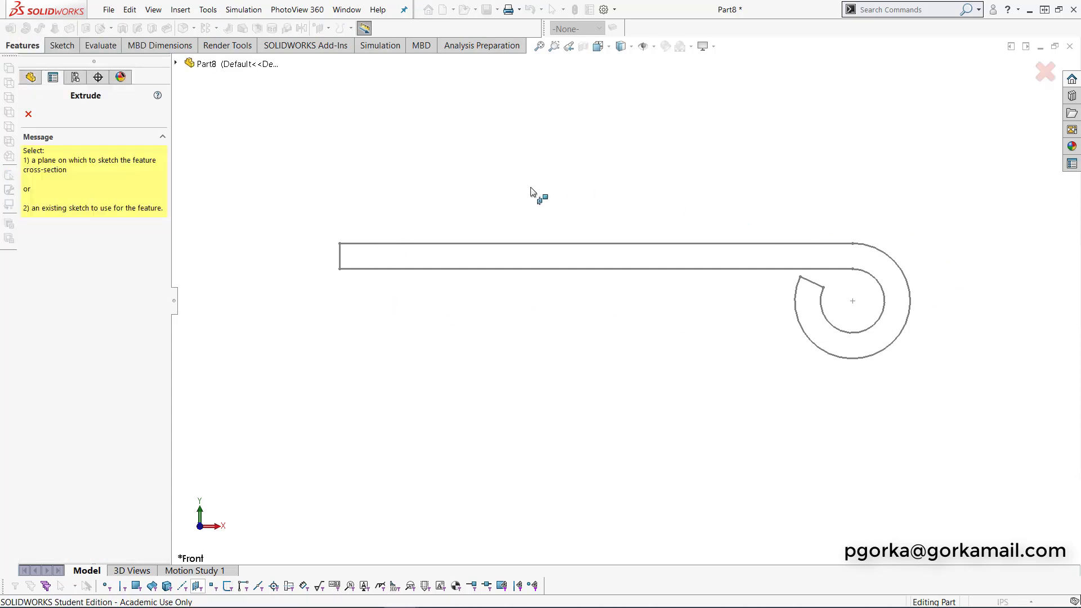
{"action": "left_click", "coordinate": [579, 272]}
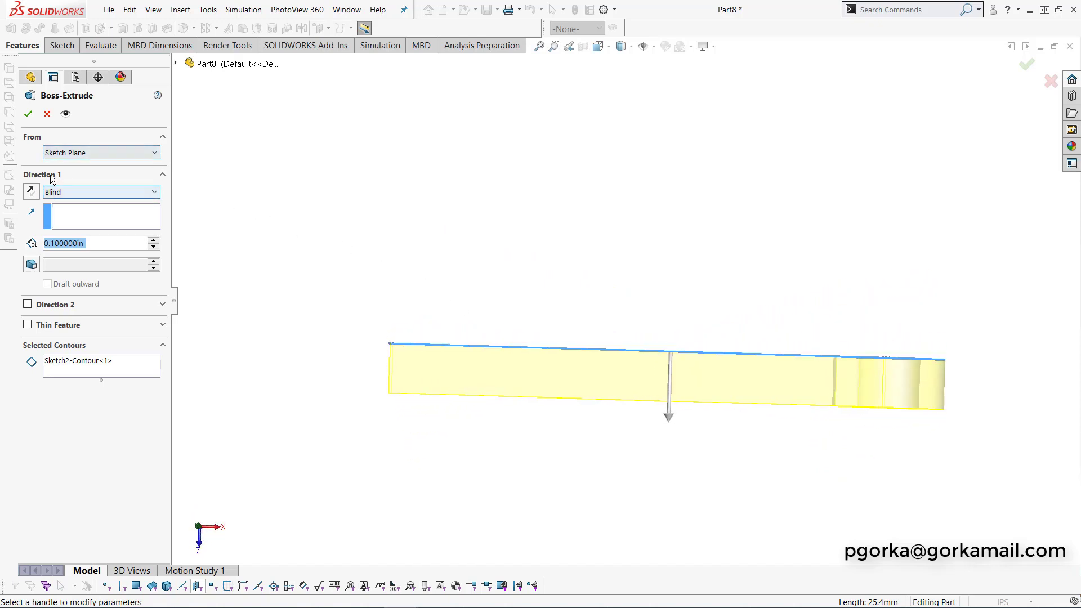
{"action": "left_click", "coordinate": [85, 193]}
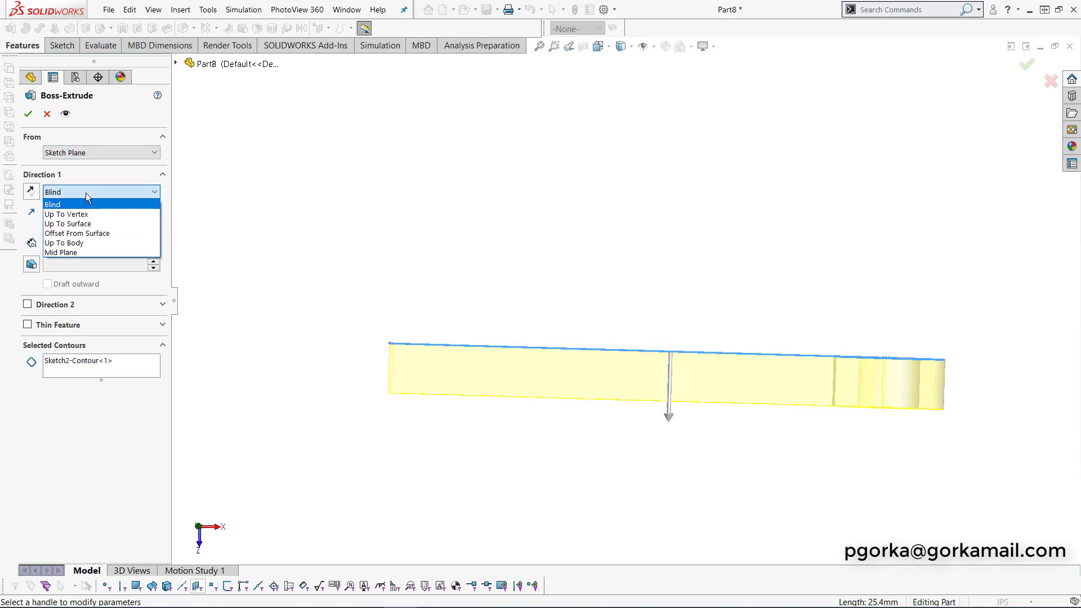
{"action": "left_click", "coordinate": [93, 250]}
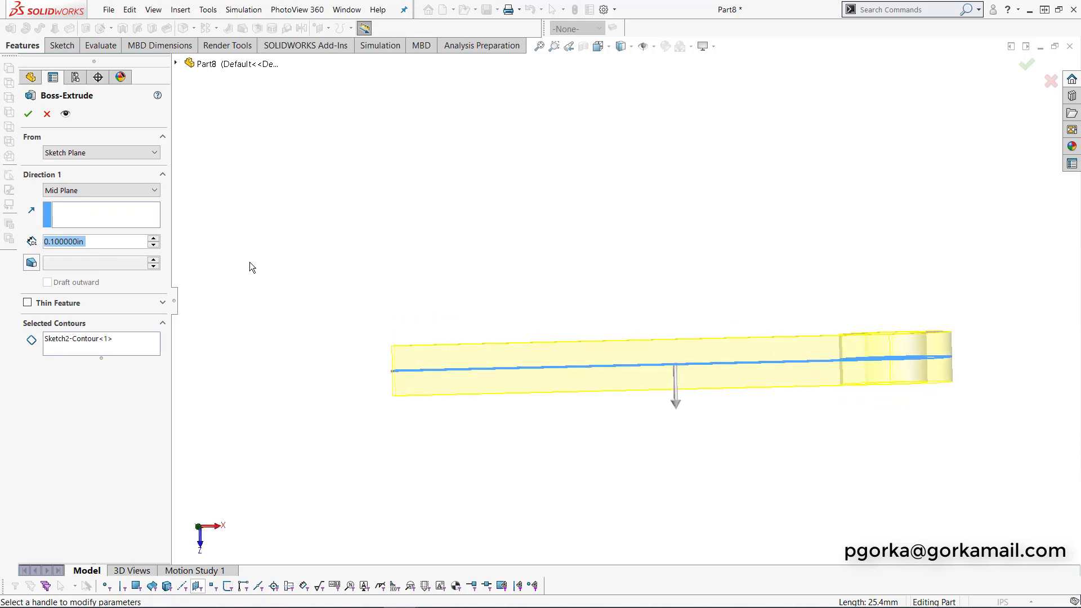
{"action": "key", "text": "ctrl+7"}
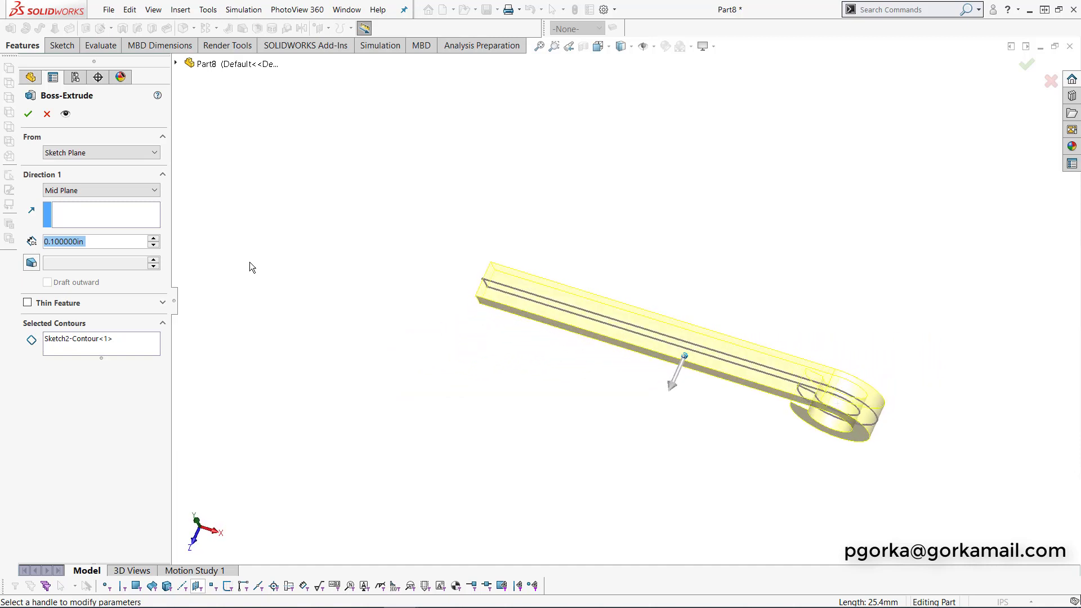
- Set the extrusion depth to 2 in and finish the hinge wing body
{"action": "left_click_drag", "start_coordinate": [99, 241], "coordinate": [31, 242]}
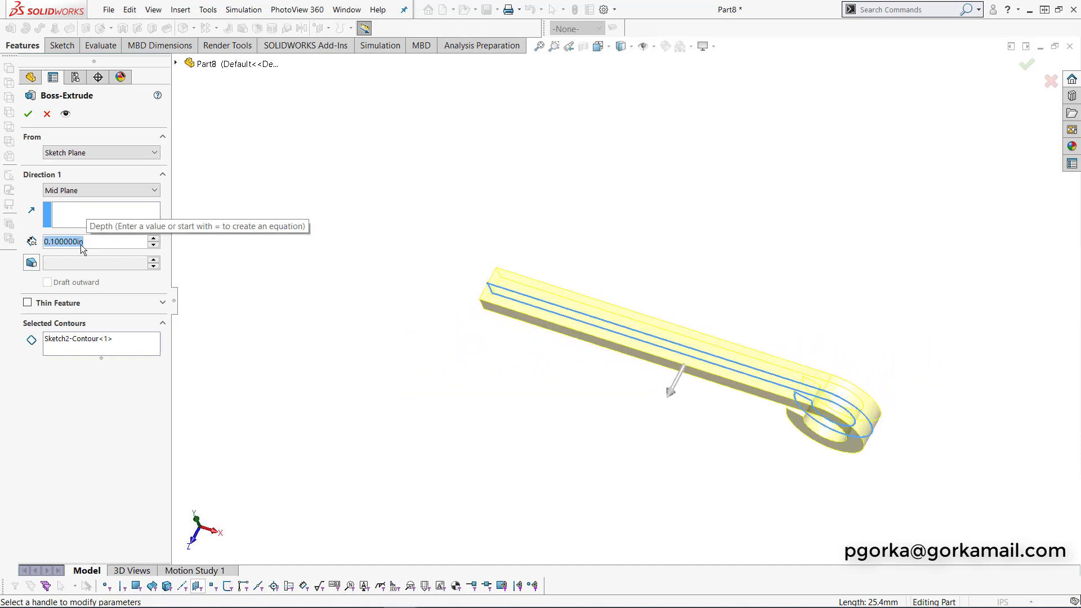
{"action": "type", "text": "2"}
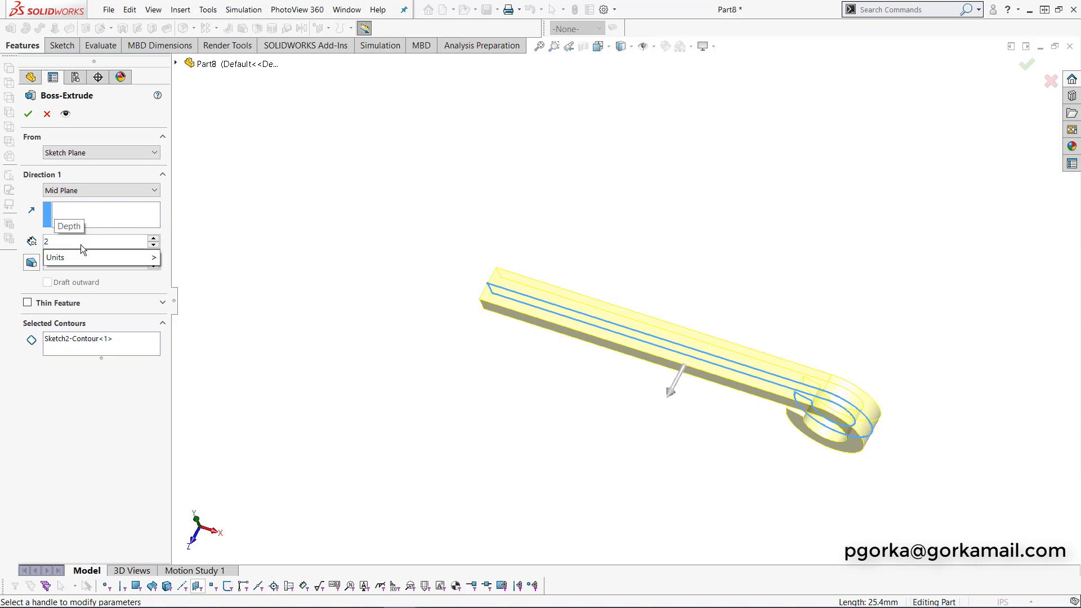
{"action": "key", "text": "Return"}
{"action": "key", "text": "f"}
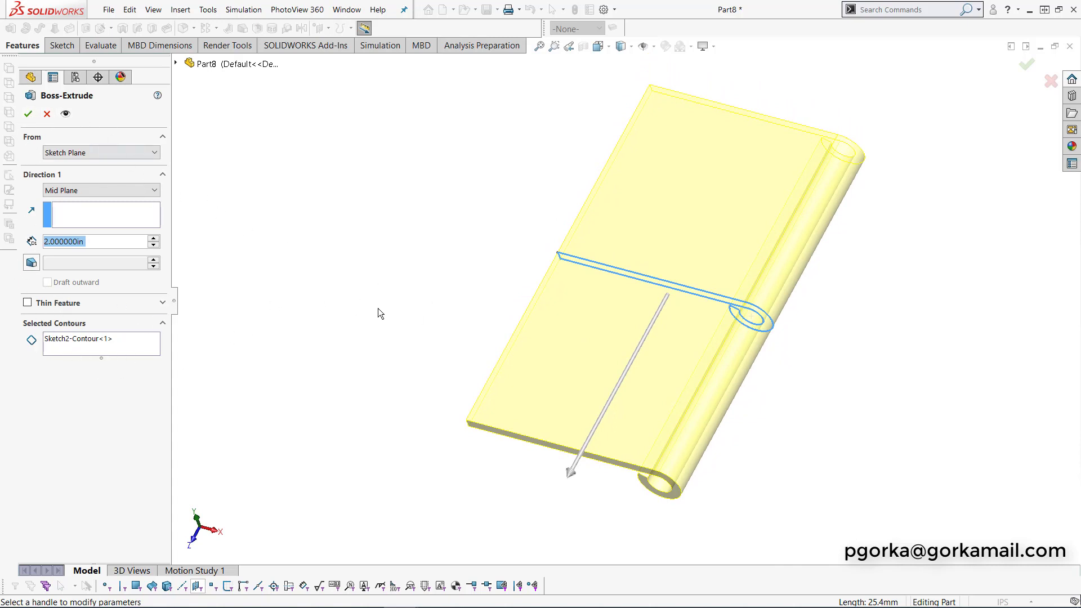
{"action": "middle_click_drag", "start_coordinate": [464, 312], "coordinate": [48, 137]}
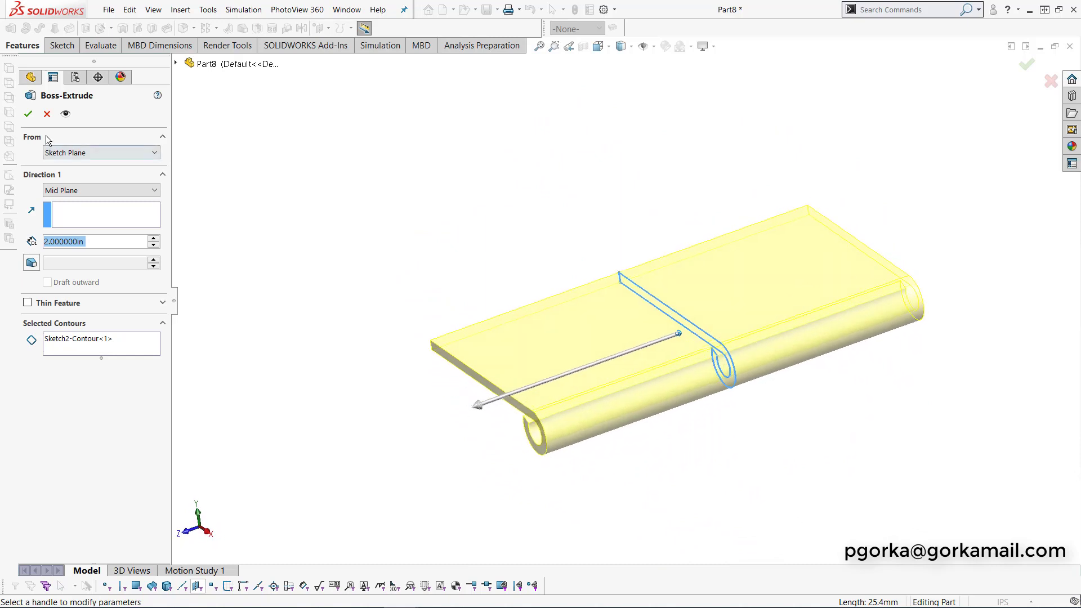
{"action": "left_click", "coordinate": [27, 114]}
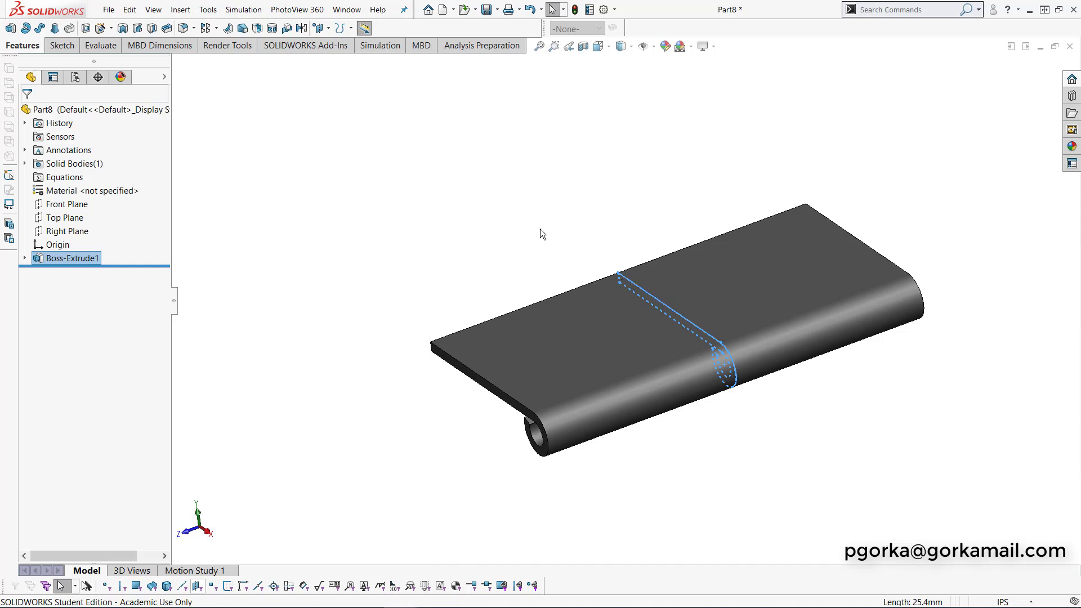
{"action": "key", "text": "Escape"}
- Fillet the two short corner edges at the plate's flat end, opposite the curl, with a 0.1 in radius
{"action": "key", "text": "ctrl+1"}
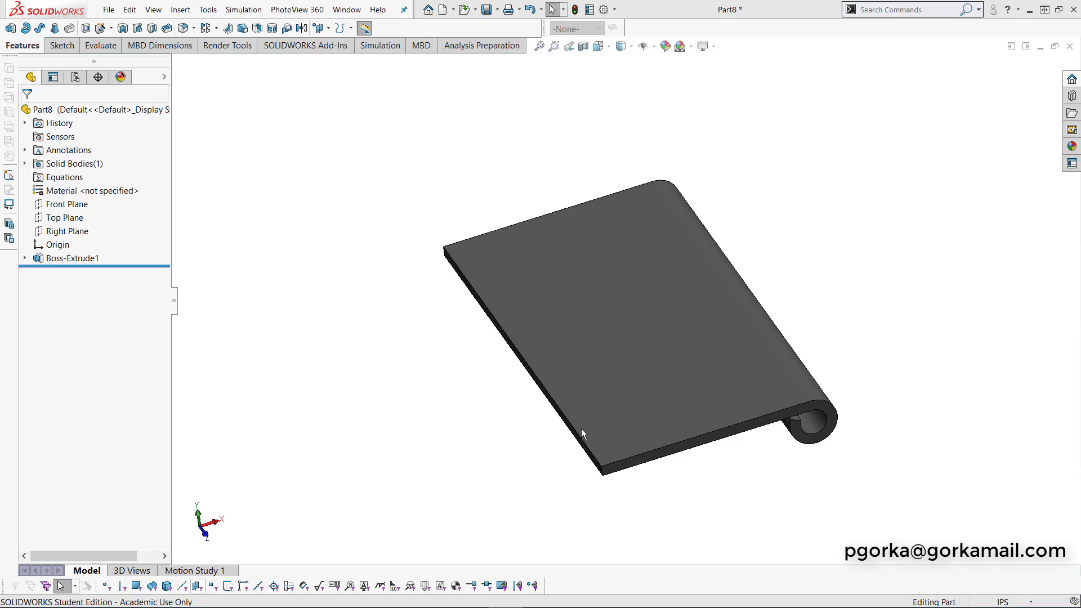
{"action": "left_click", "coordinate": [187, 33]}
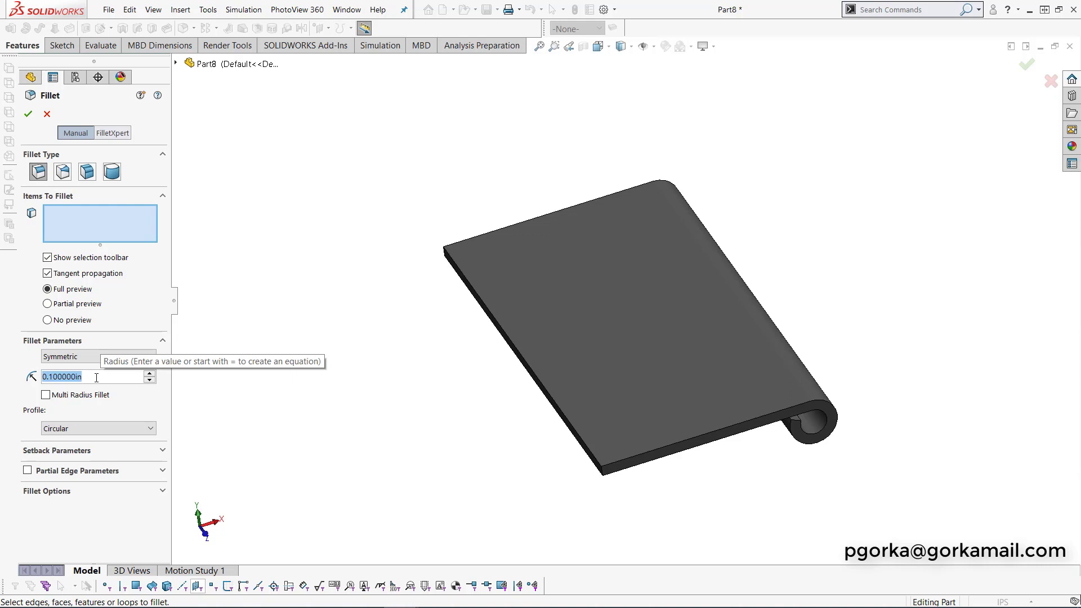
{"action": "left_click", "coordinate": [85, 240]}
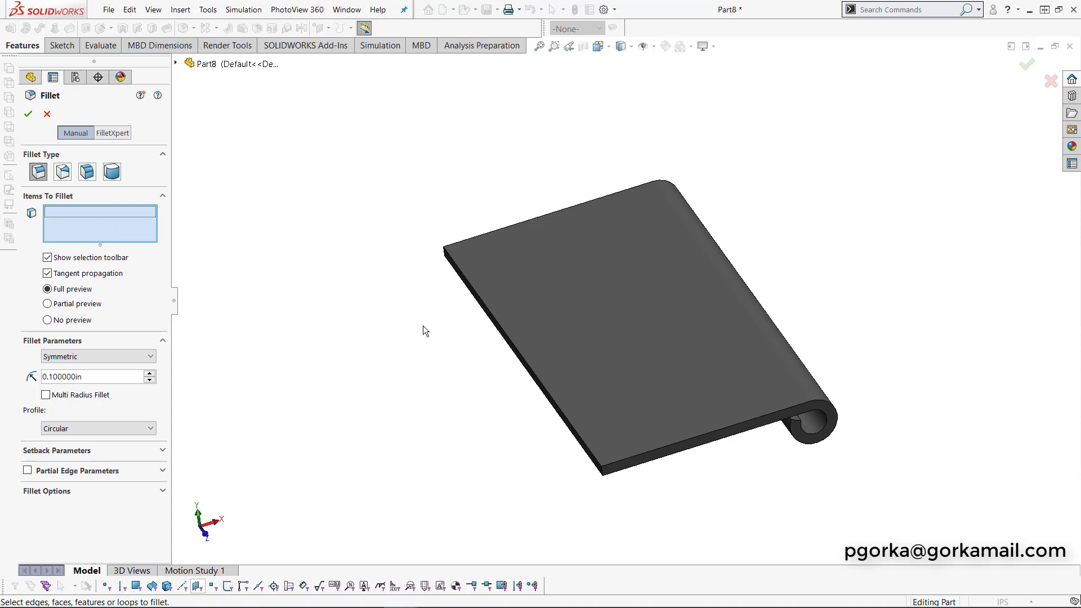
{"action": "mouse_move", "coordinate": [572, 440]}
{"action": "middle_mouse_down"}
{"action": "mouse_move", "coordinate": [632, 442]}
{"action": "mouse_move", "coordinate": [591, 441]}
{"action": "middle_mouse_up"}
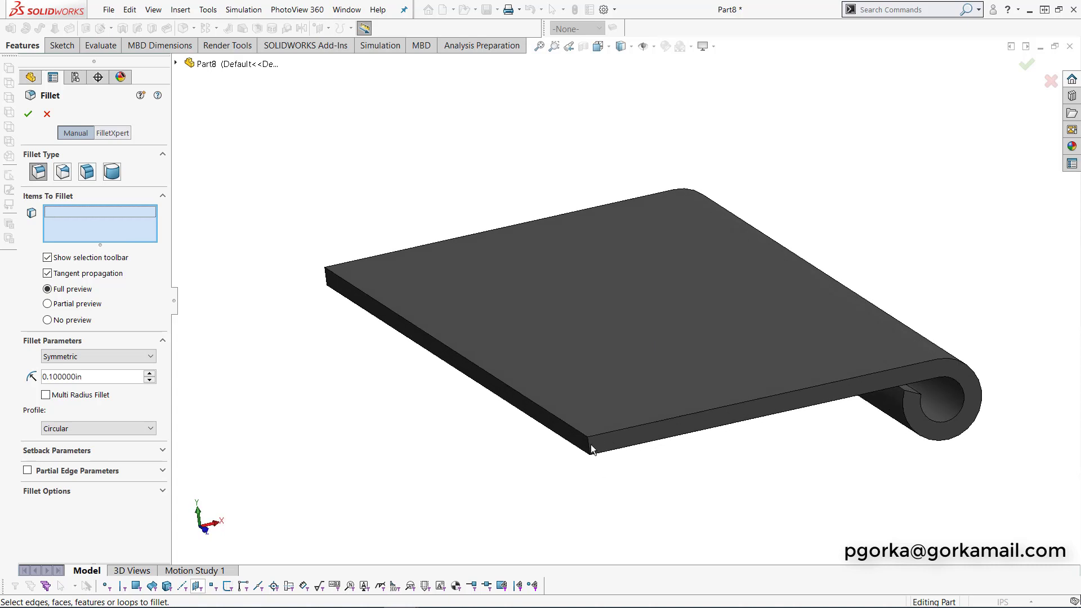
{"action": "left_click", "coordinate": [591, 449]}
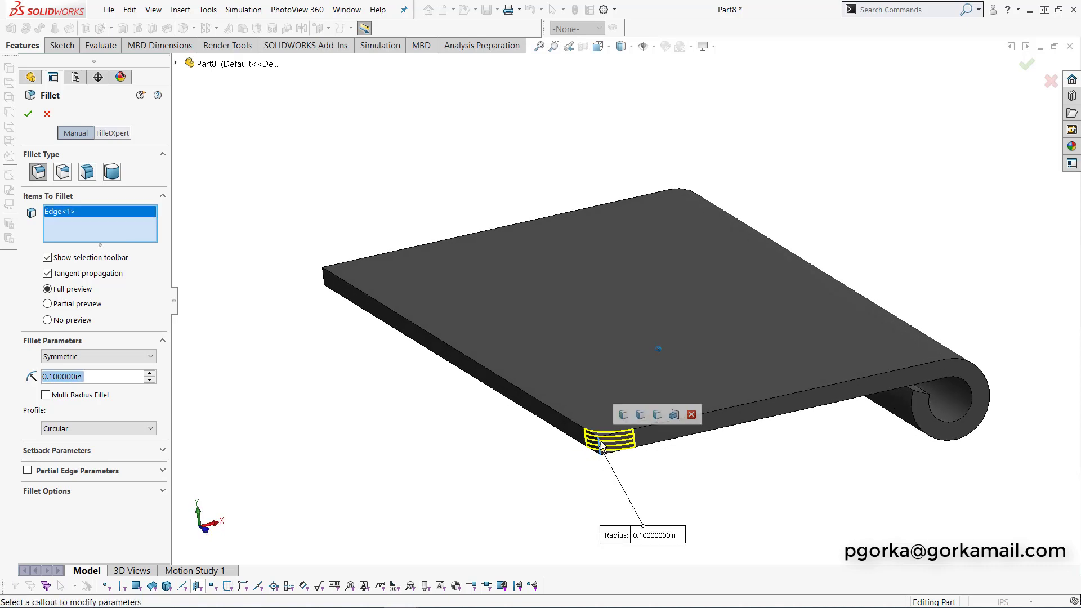
{"action": "middle_click_drag", "start_coordinate": [592, 446], "coordinate": [550, 457]}
{"action": "left_click", "coordinate": [543, 462]}
{"action": "middle_click_drag", "start_coordinate": [438, 415], "coordinate": [437, 405]}
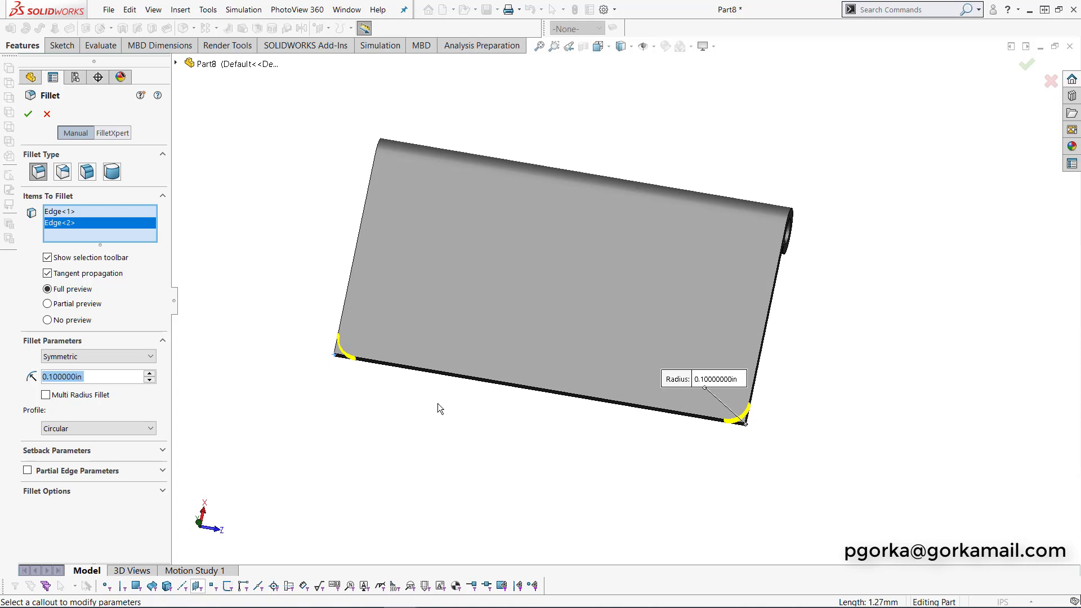
{"action": "left_click", "coordinate": [27, 116]}
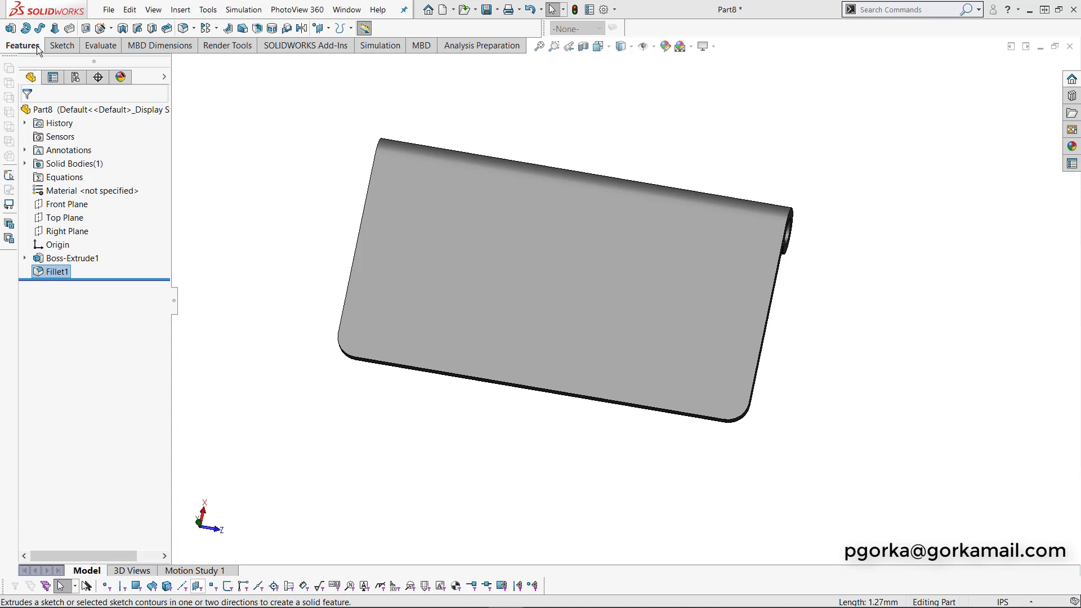
- Start a Hole Wizard hole and set its type to All Drill sizes
{"action": "left_click", "coordinate": [99, 28]}
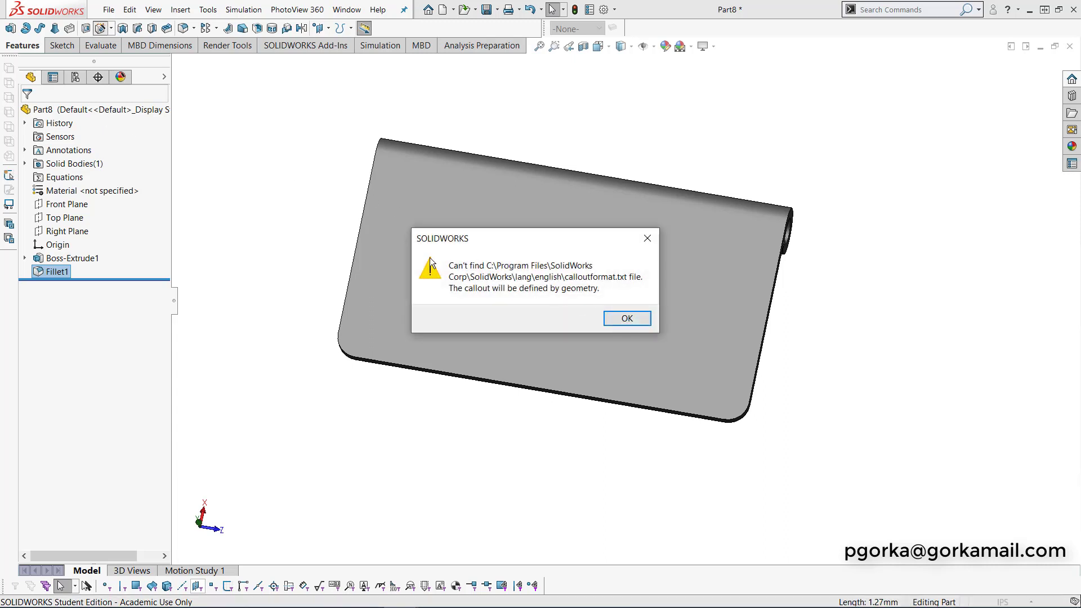
{"action": "left_click", "coordinate": [628, 320]}
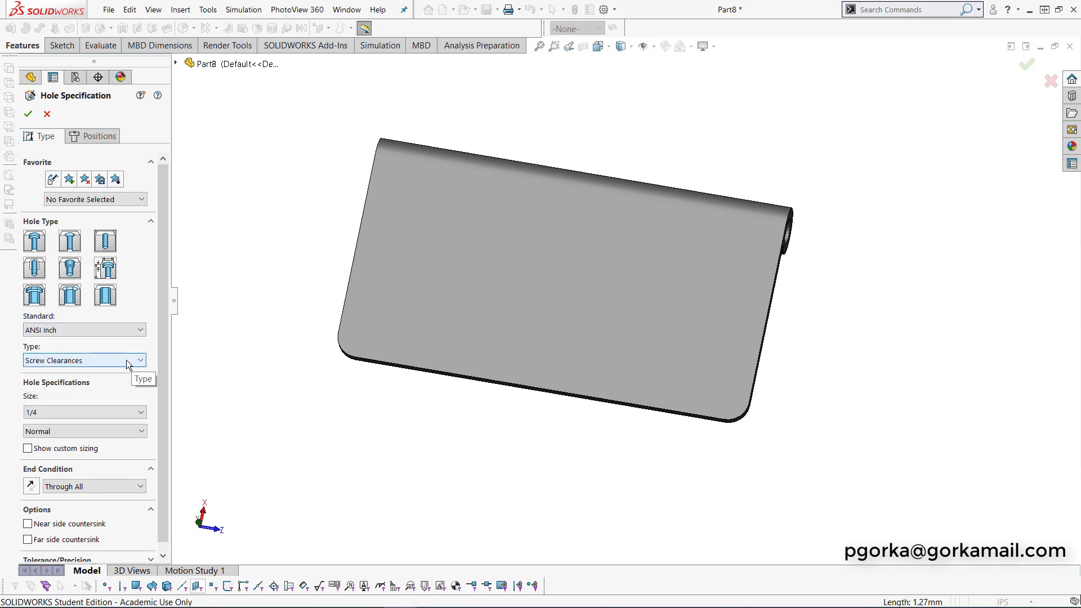
{"action": "left_click", "coordinate": [80, 359]}
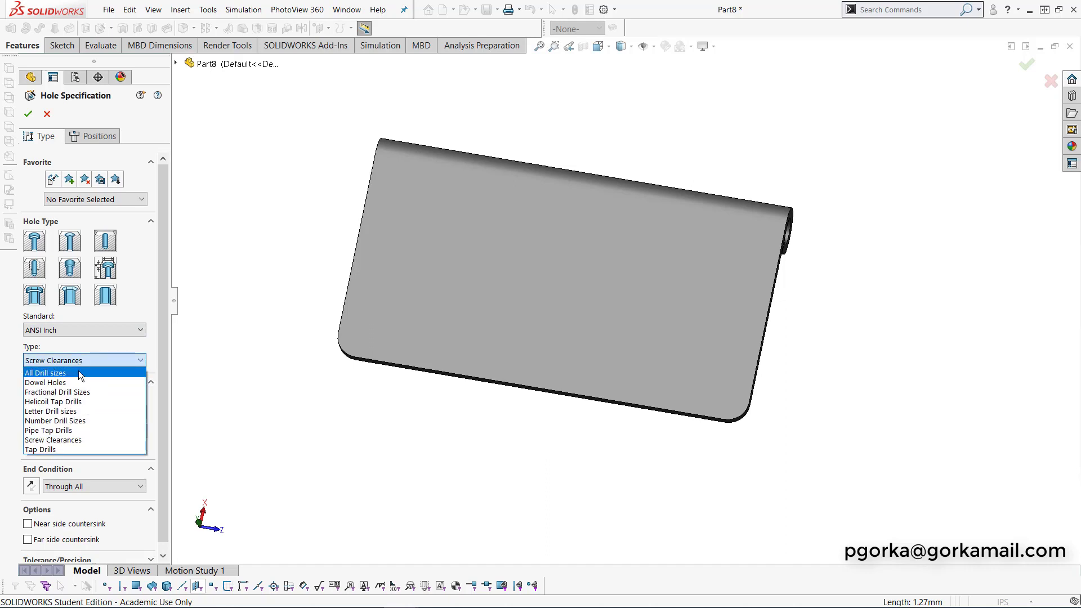
{"action": "left_click", "coordinate": [79, 371]}
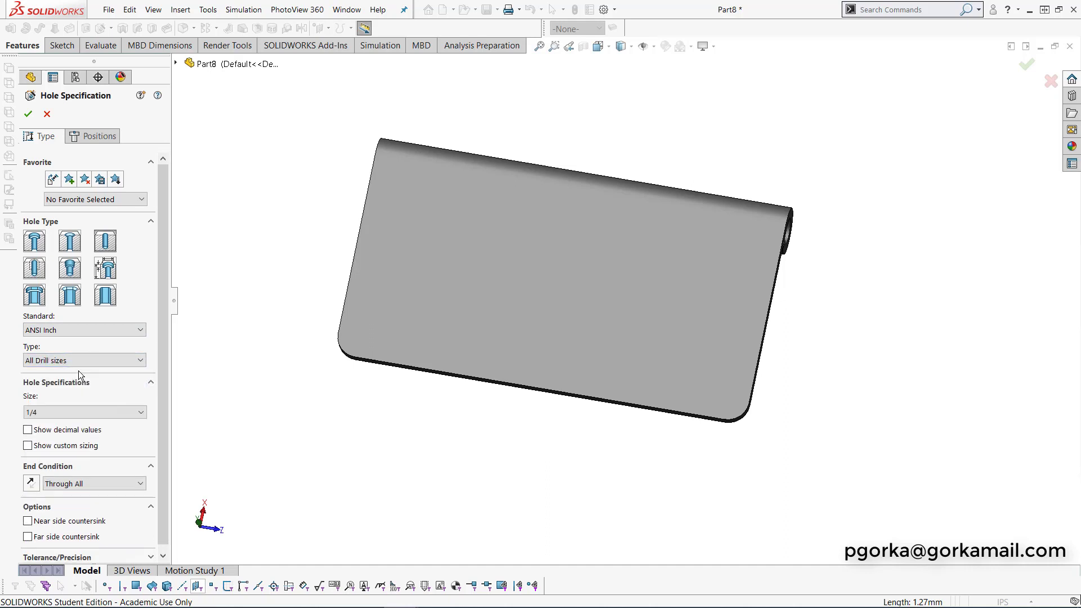
- Show decimal values for the drill sizes and look through the available hole sizes
{"action": "left_click", "coordinate": [53, 413]}
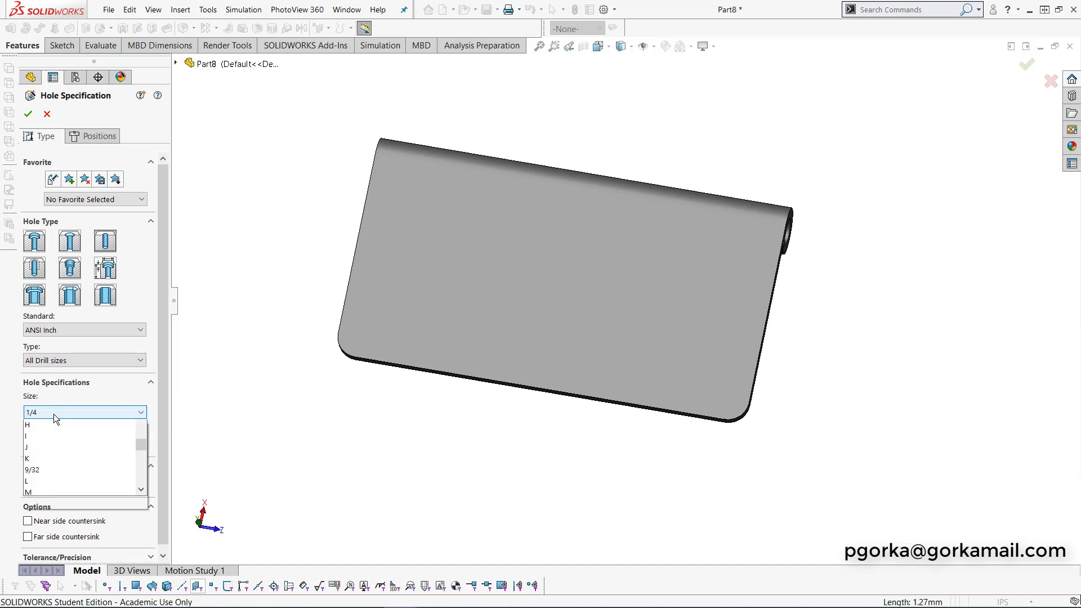
{"action": "left_click", "coordinate": [53, 414]}
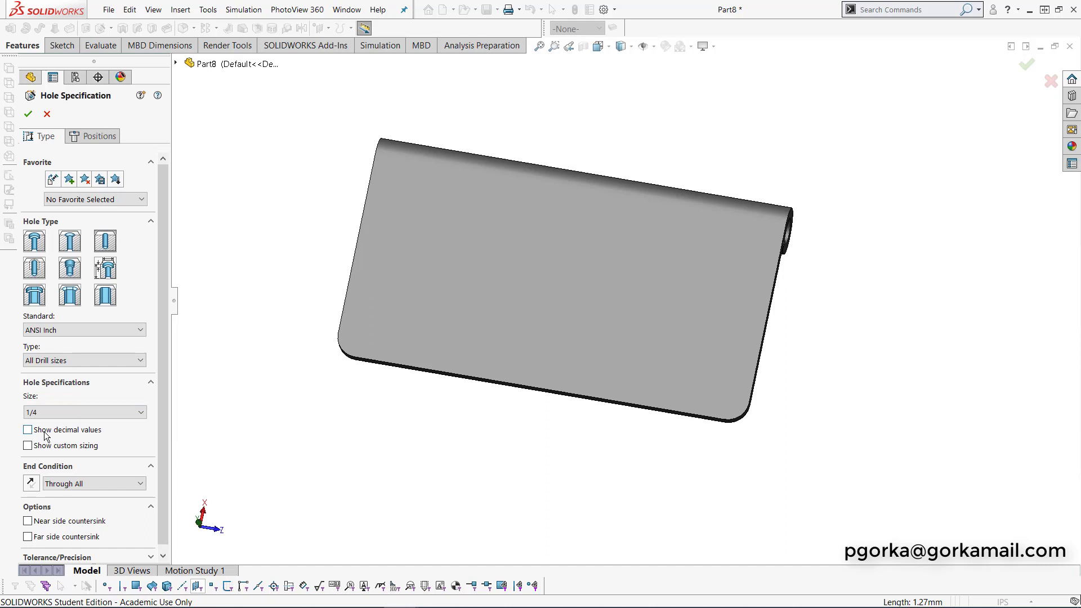
{"action": "left_click", "coordinate": [45, 433]}
{"action": "left_click", "coordinate": [94, 412]}
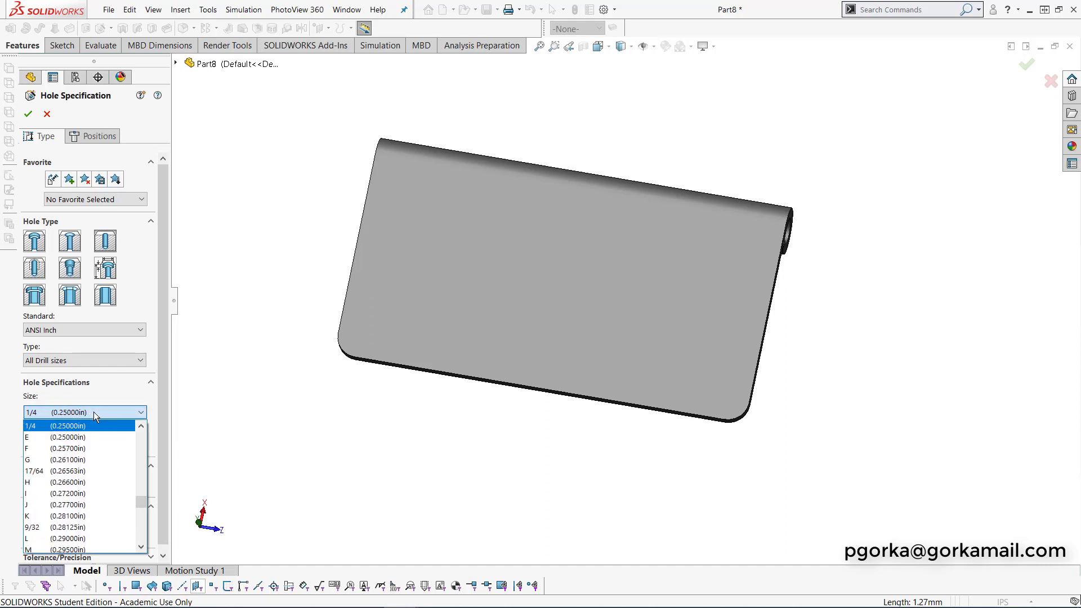
{"action": "scroll", "coordinate": [97, 485], "scroll_direction": "down", "scroll_amount": 9}
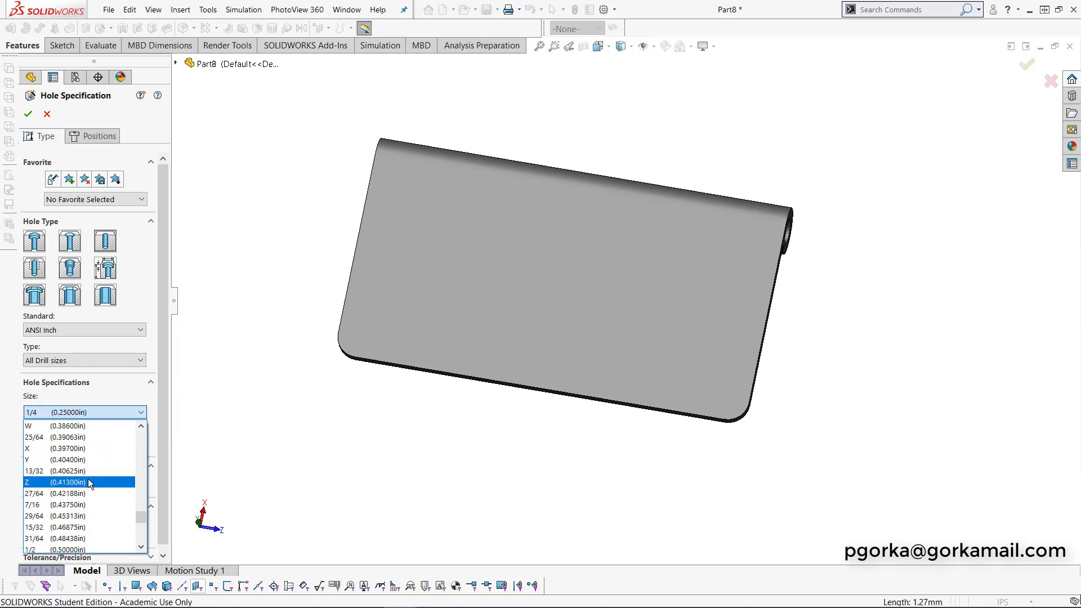
{"action": "scroll", "coordinate": [89, 484], "scroll_direction": "down", "scroll_amount": 1}
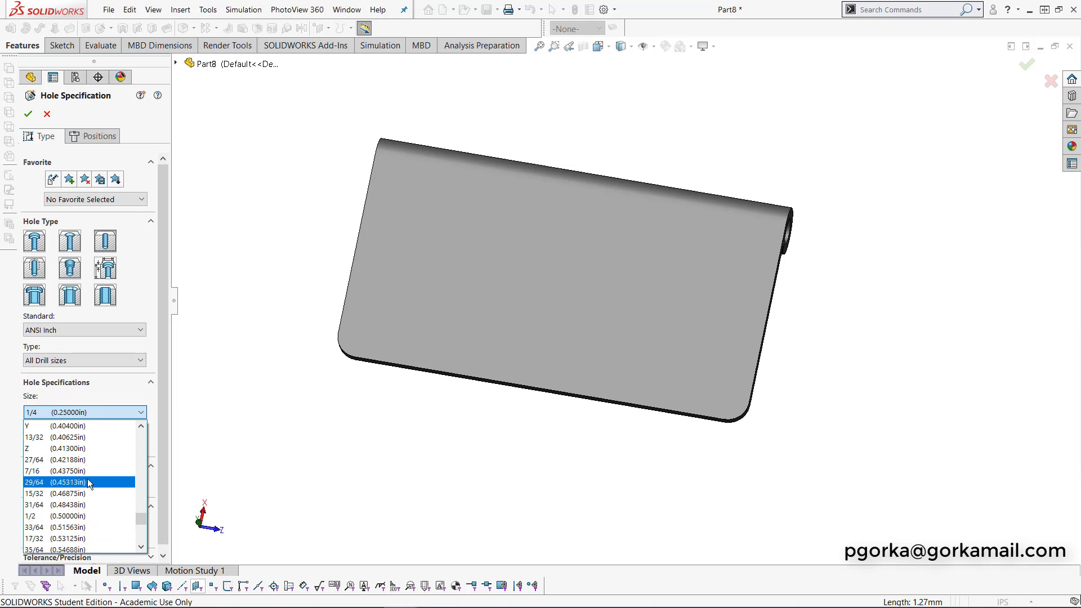
{"action": "scroll", "coordinate": [88, 482], "scroll_direction": "up", "scroll_amount": 2}
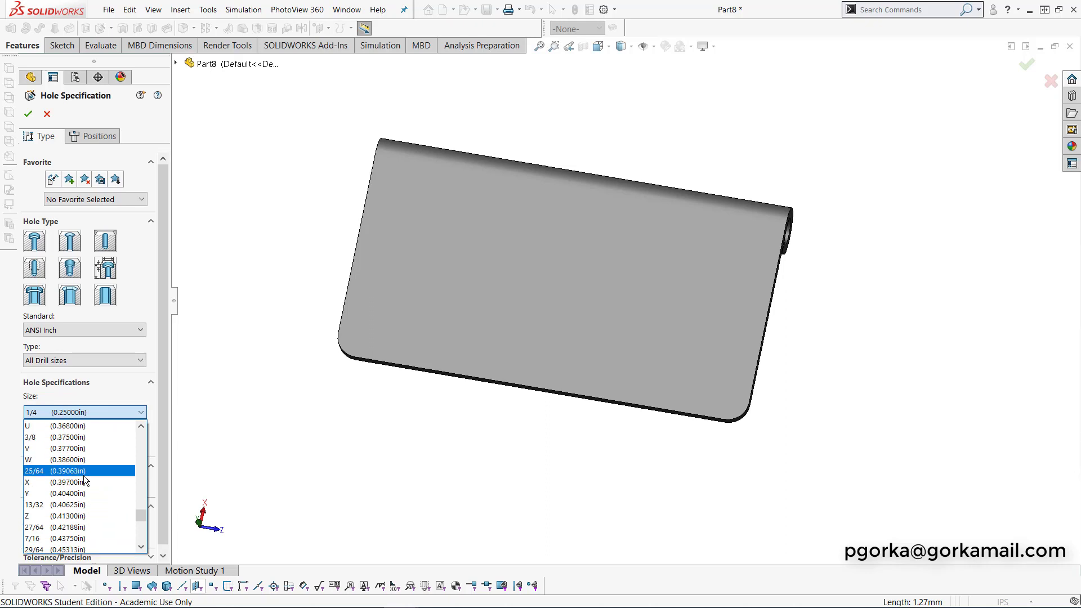
{"action": "left_click", "coordinate": [103, 394]}
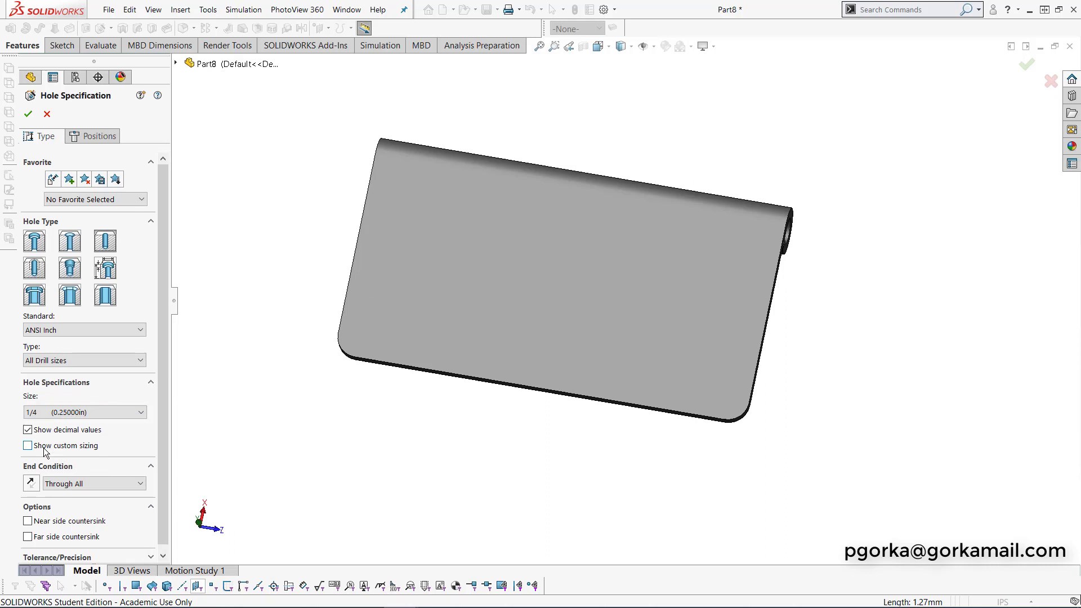
- Enable custom sizing and set the through hole diameter to 0.125 in
{"action": "left_click", "coordinate": [28, 445]}
{"action": "left_click", "coordinate": [47, 463]}
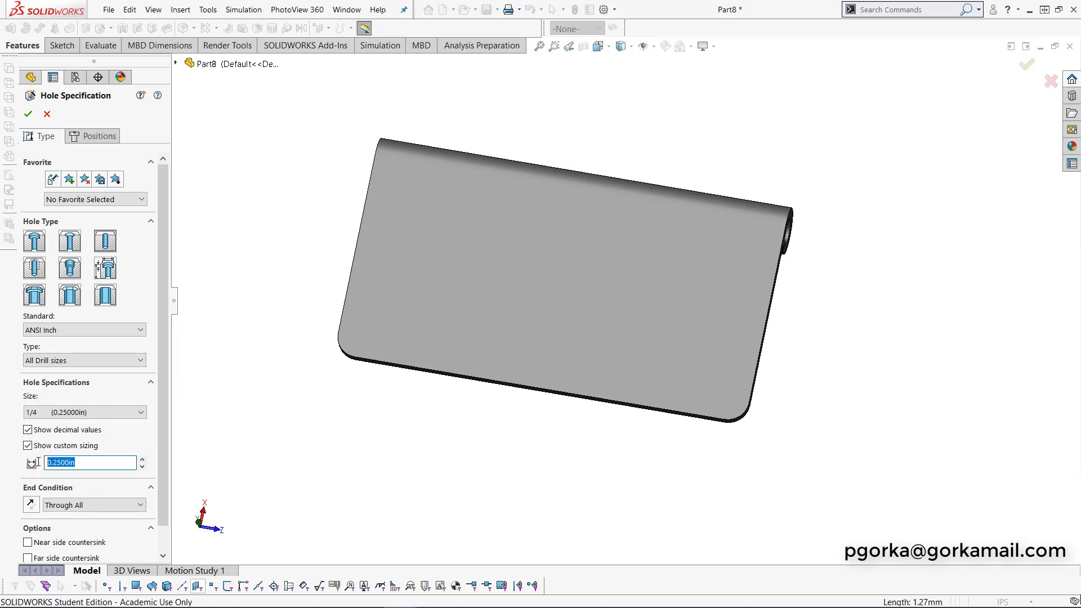
{"action": "type", "text": "."}
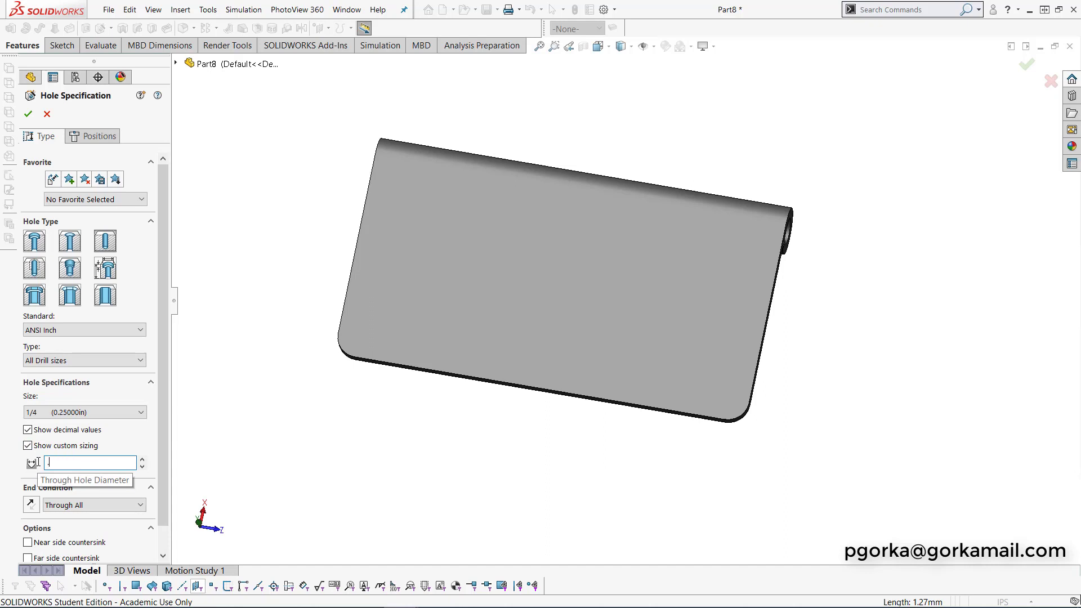
{"action": "type", "text": "125"}
{"action": "left_click_drag", "start_coordinate": [166, 420], "coordinate": [164, 502]}
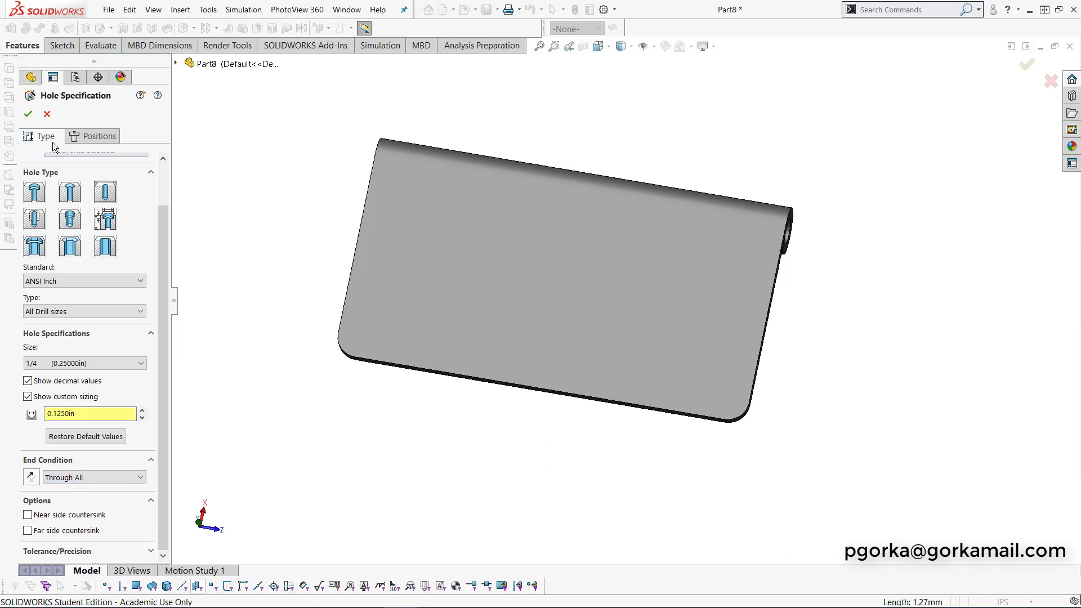
- Place three hole centres on the plate's flat face, stepping diagonally across the upper half away from the curl
{"action": "left_click", "coordinate": [98, 140]}
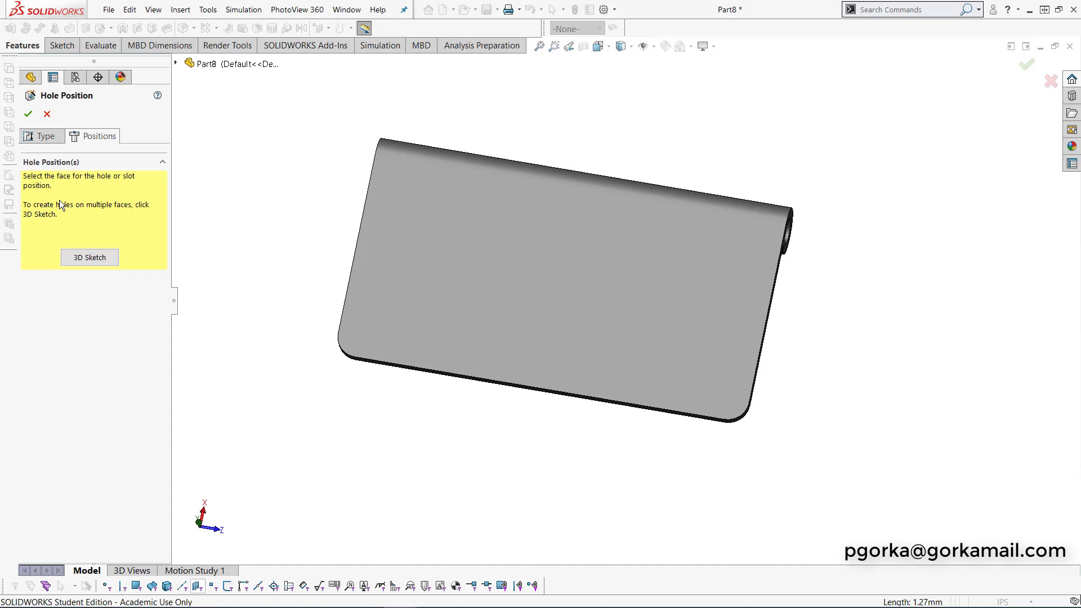
{"action": "left_click", "coordinate": [418, 283]}
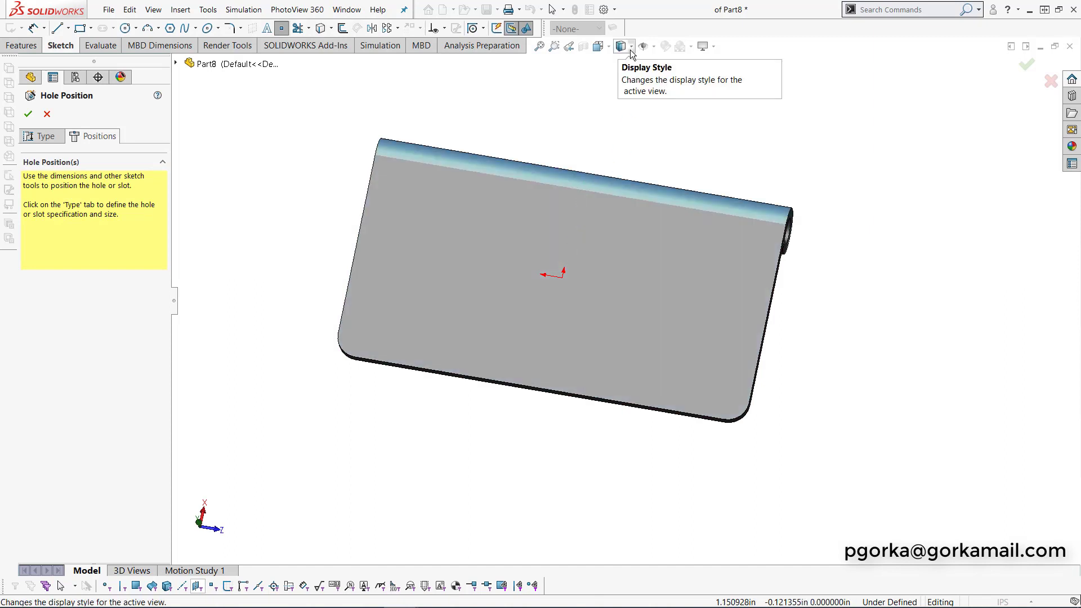
{"action": "left_click", "coordinate": [611, 49]}
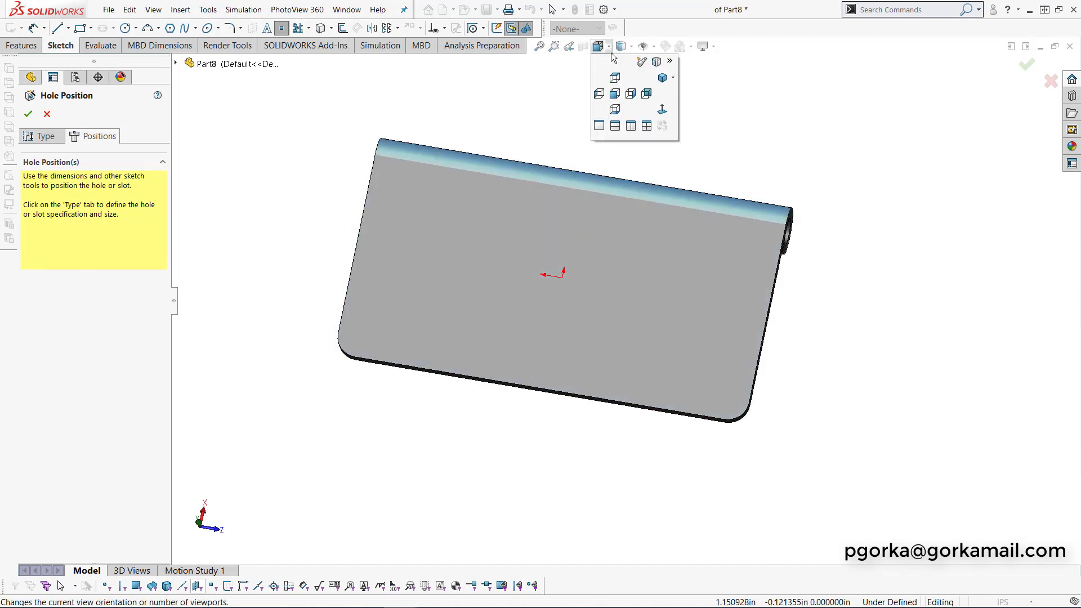
{"action": "left_click", "coordinate": [663, 109]}
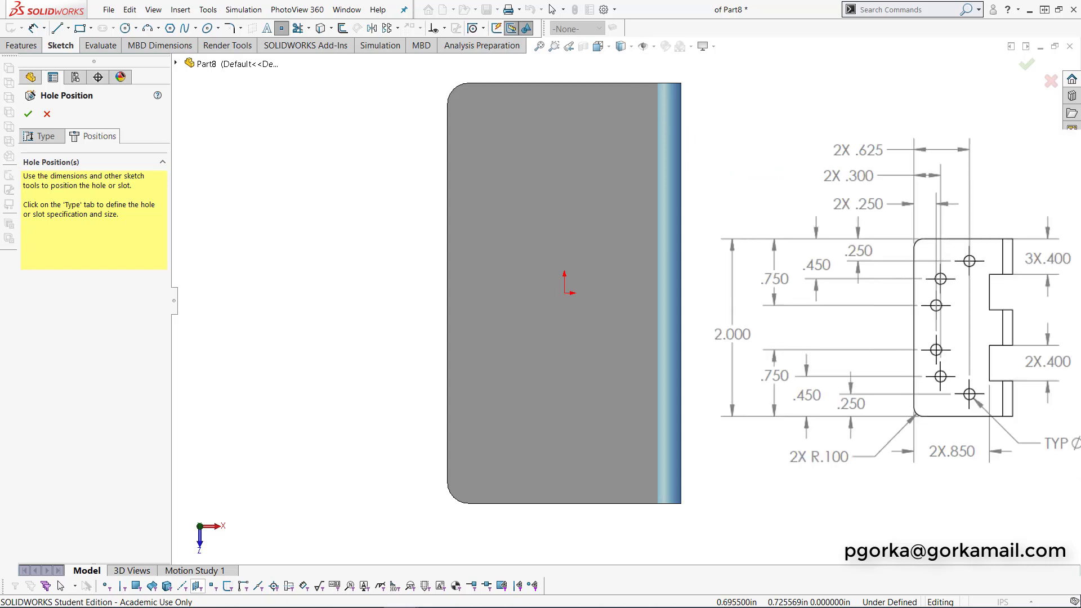
{"action": "left_click", "coordinate": [606, 137]}
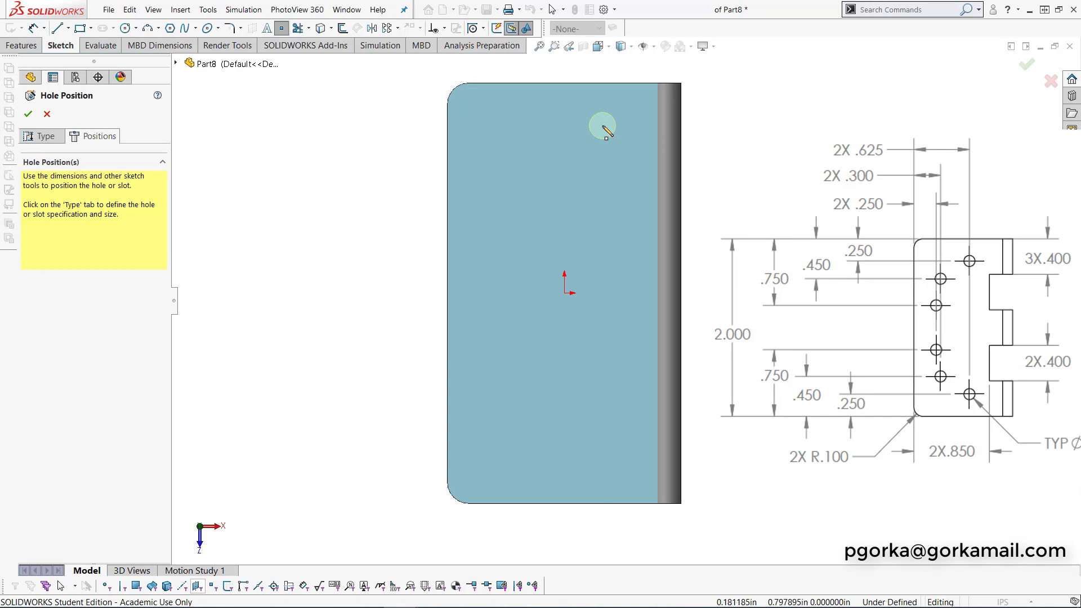
{"action": "left_click", "coordinate": [603, 126]}
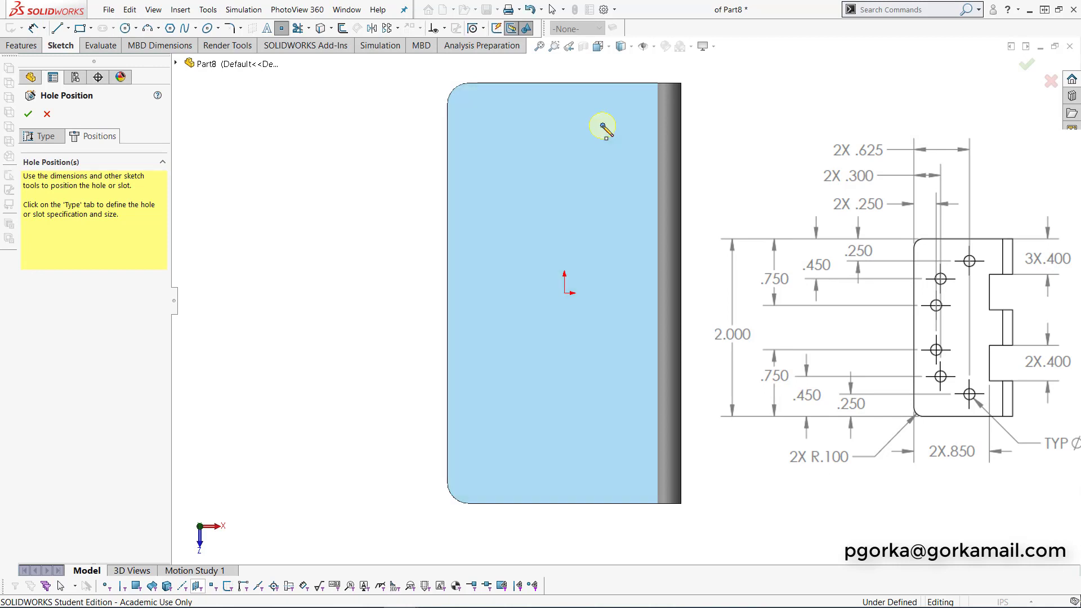
{"action": "left_click", "coordinate": [538, 152]}
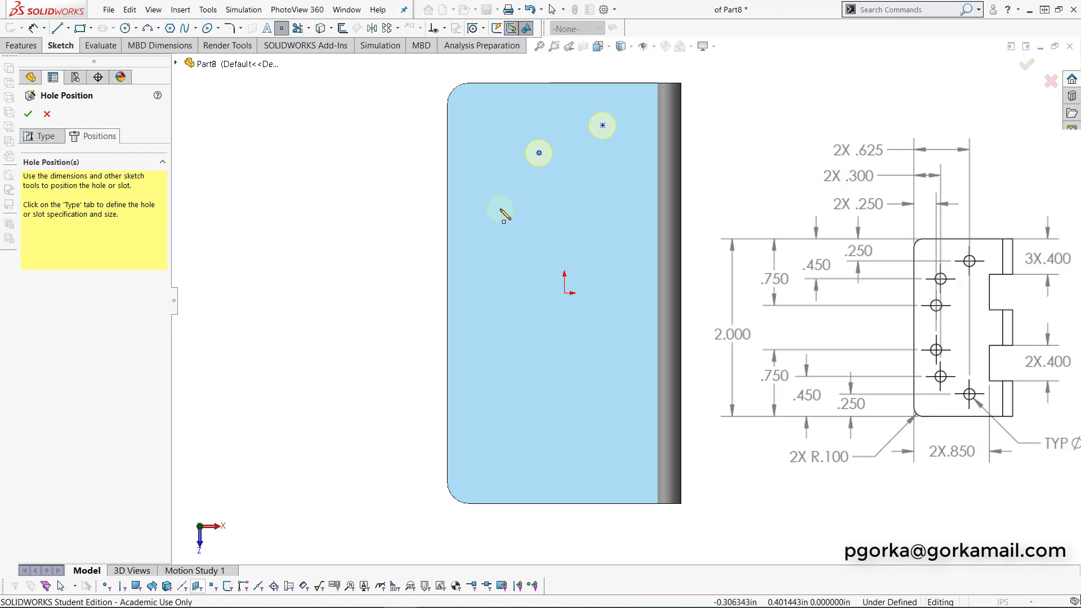
{"action": "left_click", "coordinate": [500, 209]}
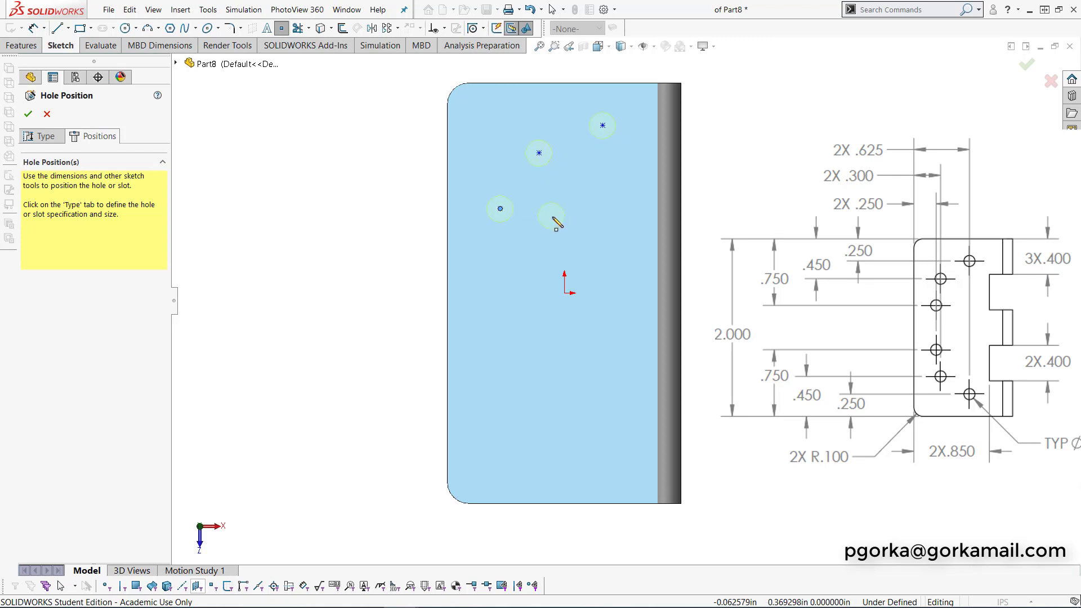
- Dimension the hole centre nearest the curl 0.625 in from the plate's straight outer edge
{"action": "left_click", "coordinate": [35, 29]}
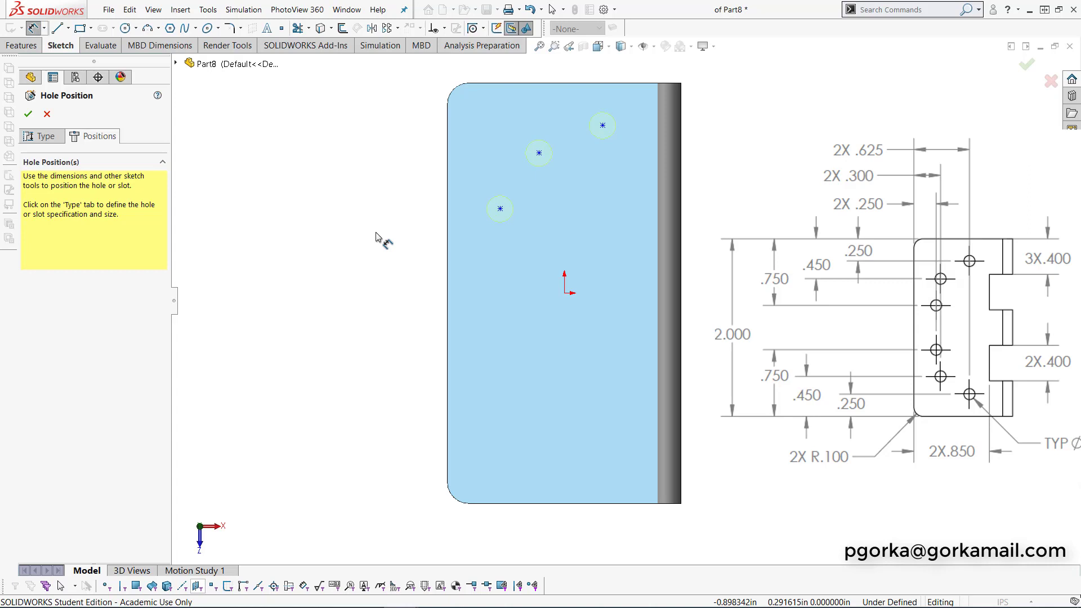
{"action": "left_click", "coordinate": [449, 169]}
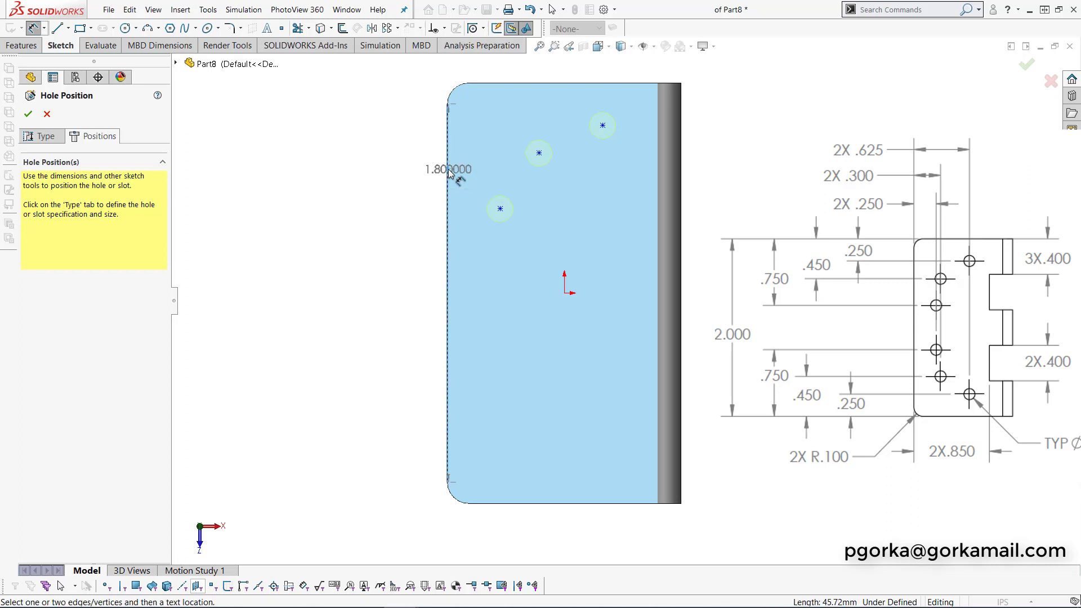
{"action": "left_click", "coordinate": [605, 127]}
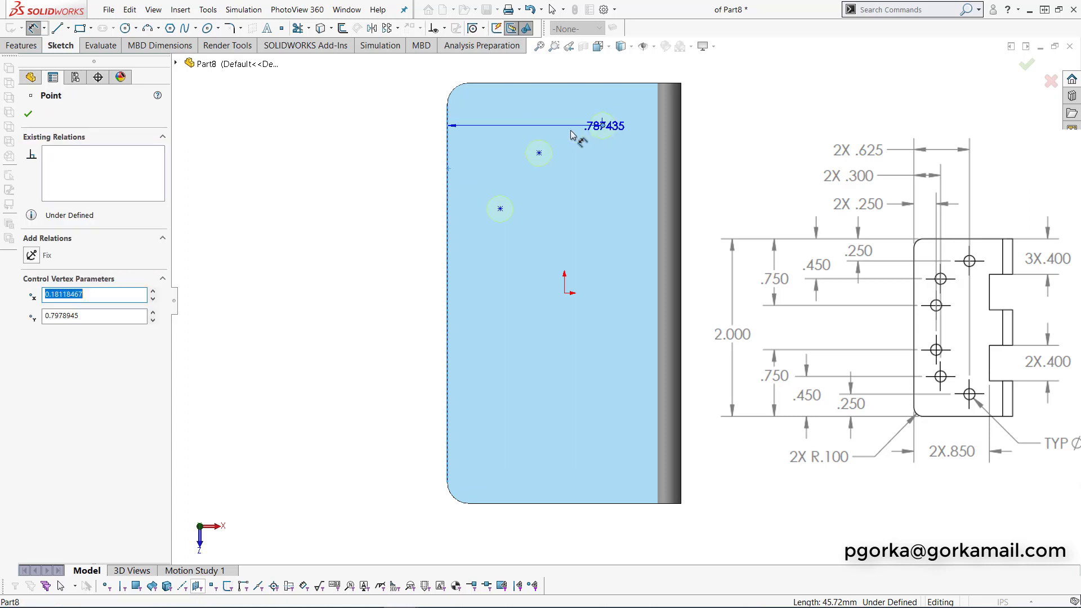
{"action": "scroll", "coordinate": [570, 131], "scroll_direction": "up", "scroll_amount": 2}
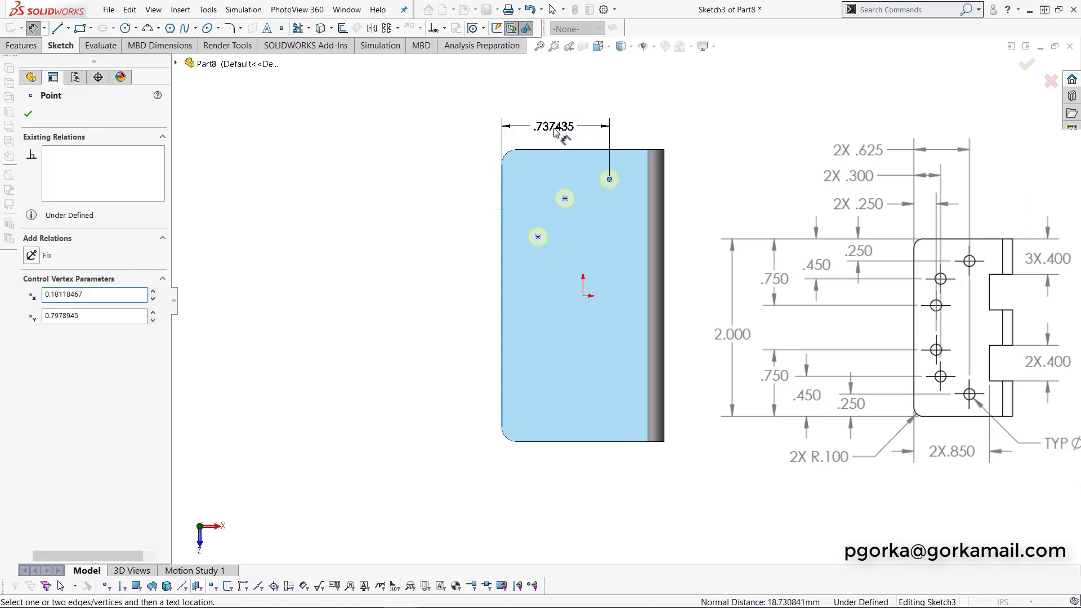
{"action": "left_click", "coordinate": [557, 133]}
{"action": "type", "text": ".625"}
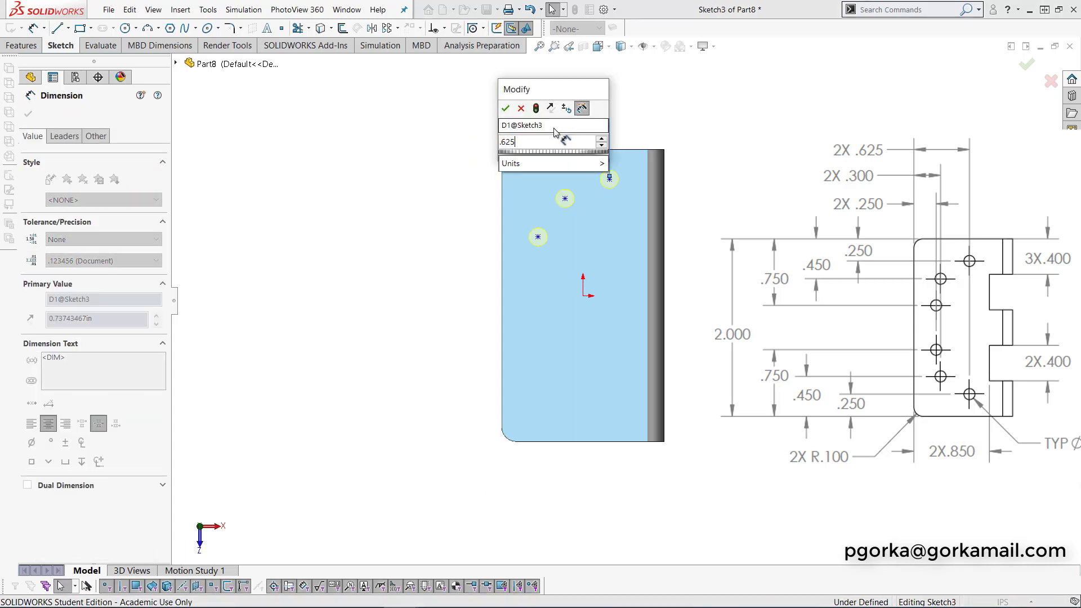
{"action": "key", "text": "Return"}
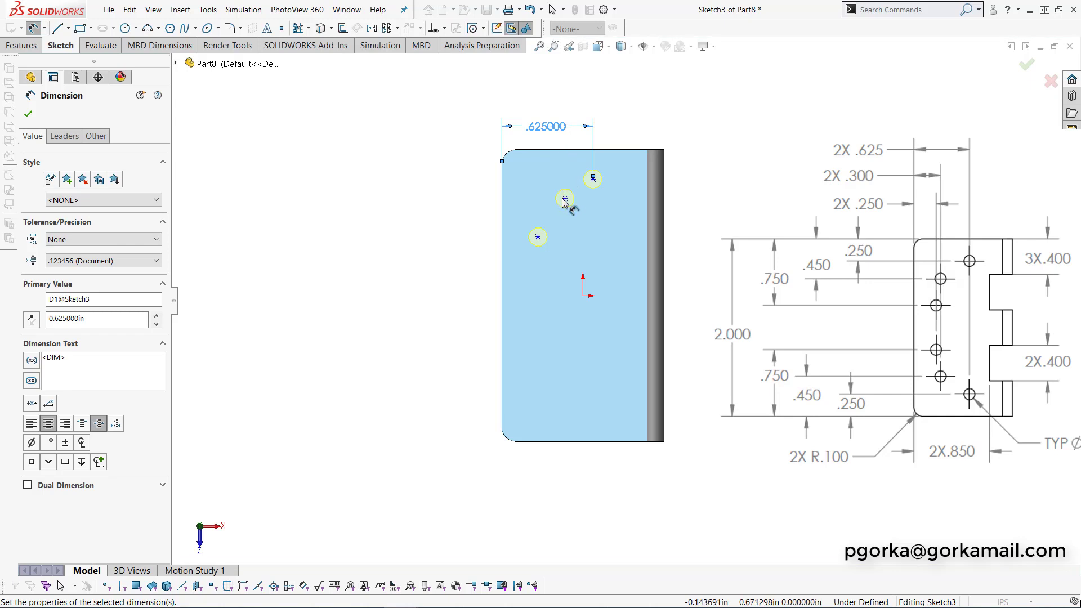
- Dimension the middle hole centre 0.3 in from the plate's straight outer edge
{"action": "left_click", "coordinate": [565, 200]}
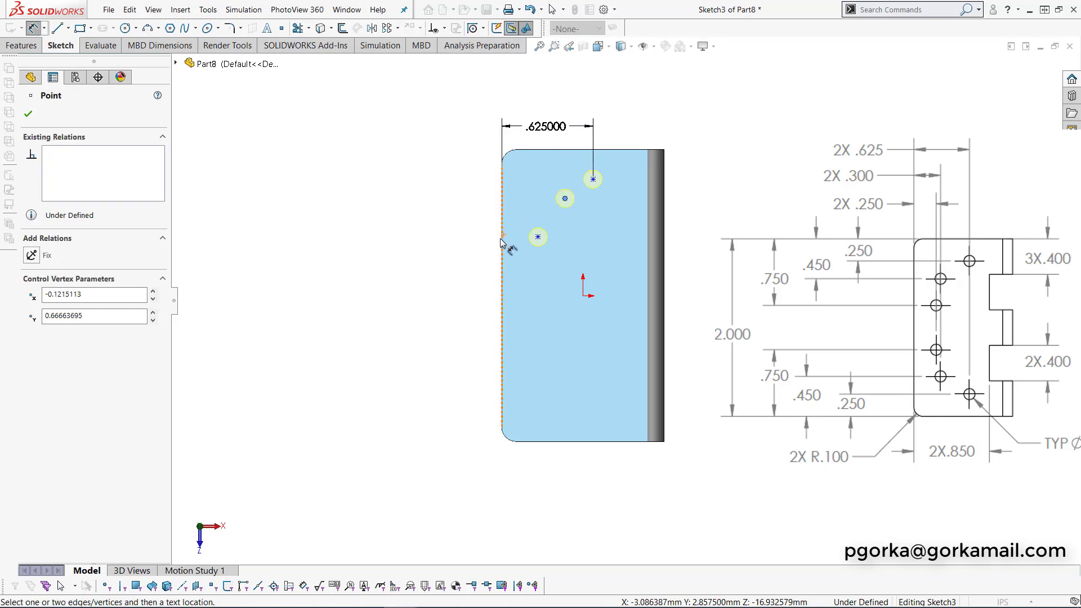
{"action": "left_click", "coordinate": [504, 239]}
{"action": "left_click", "coordinate": [530, 145]}
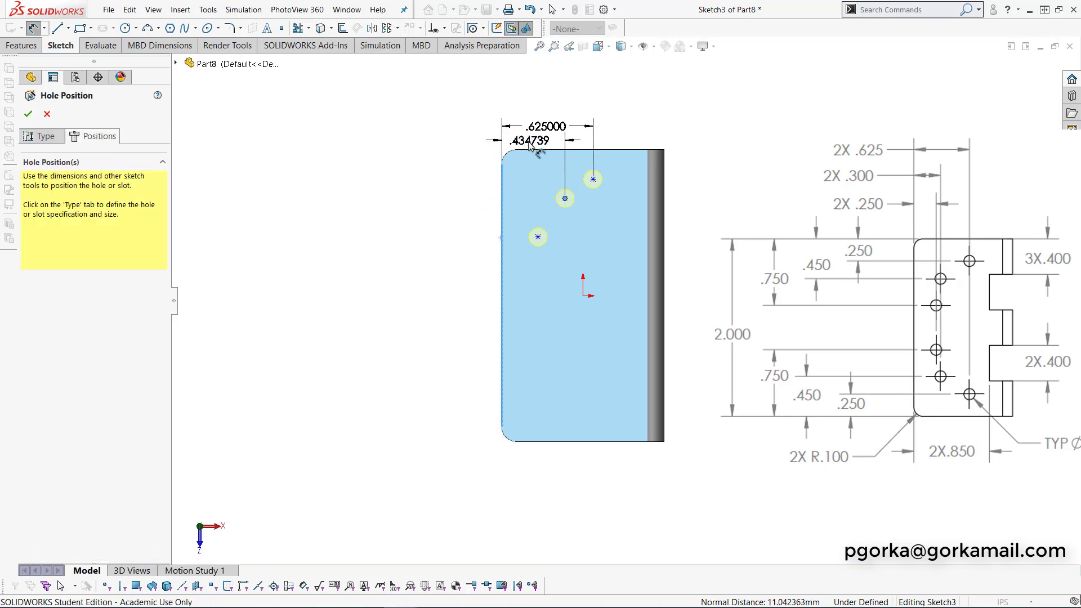
{"action": "type", "text": ".3"}
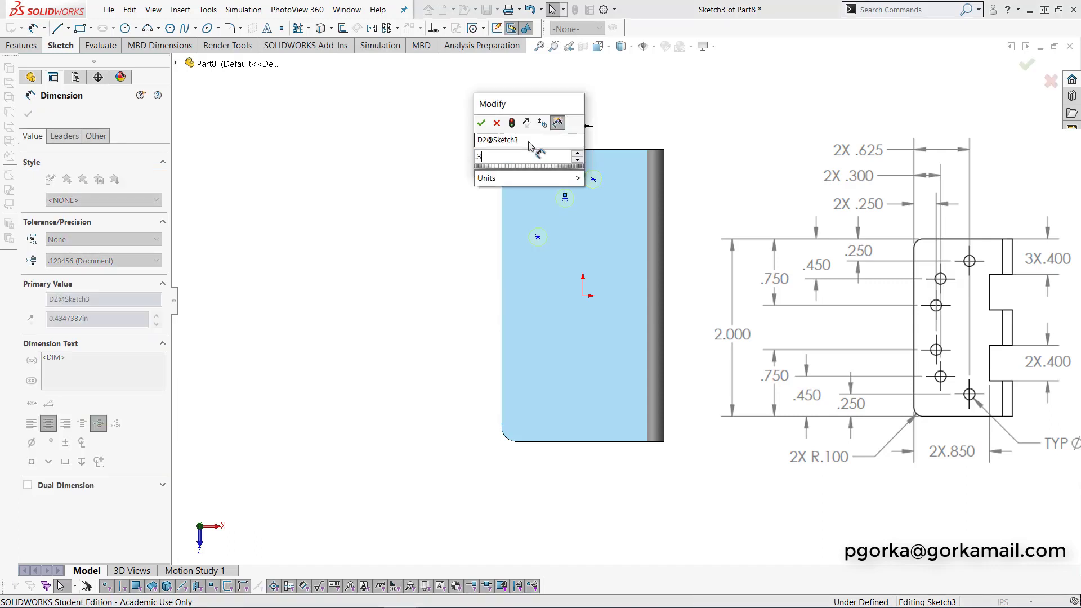
{"action": "key", "text": "Return"}
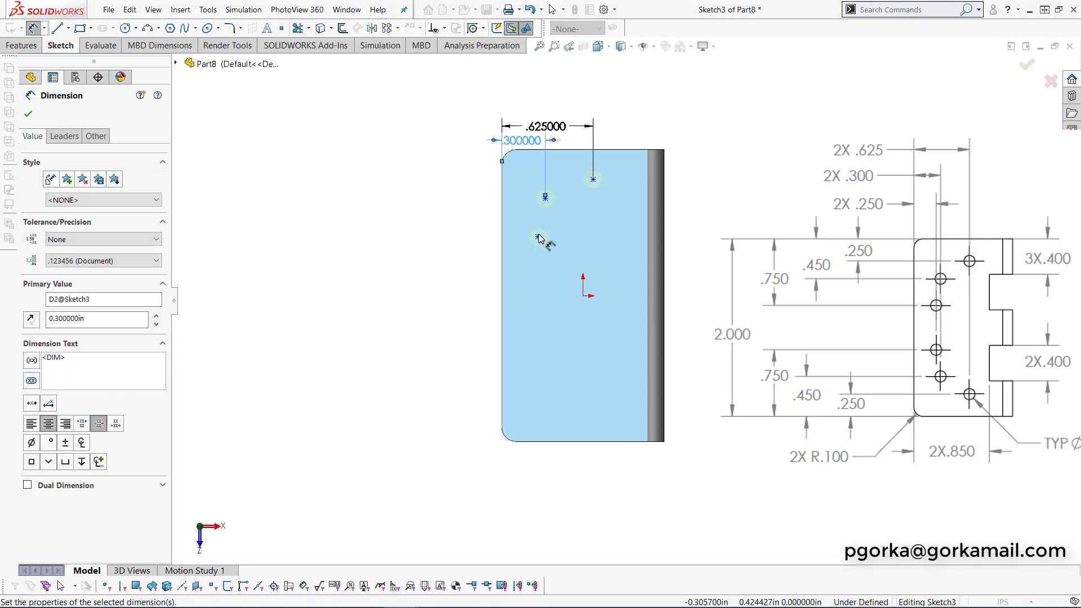
- Dimension the lowest hole centre 0.25 in from the plate's straight outer edge
{"action": "left_click", "coordinate": [537, 237]}
{"action": "left_click", "coordinate": [503, 239]}
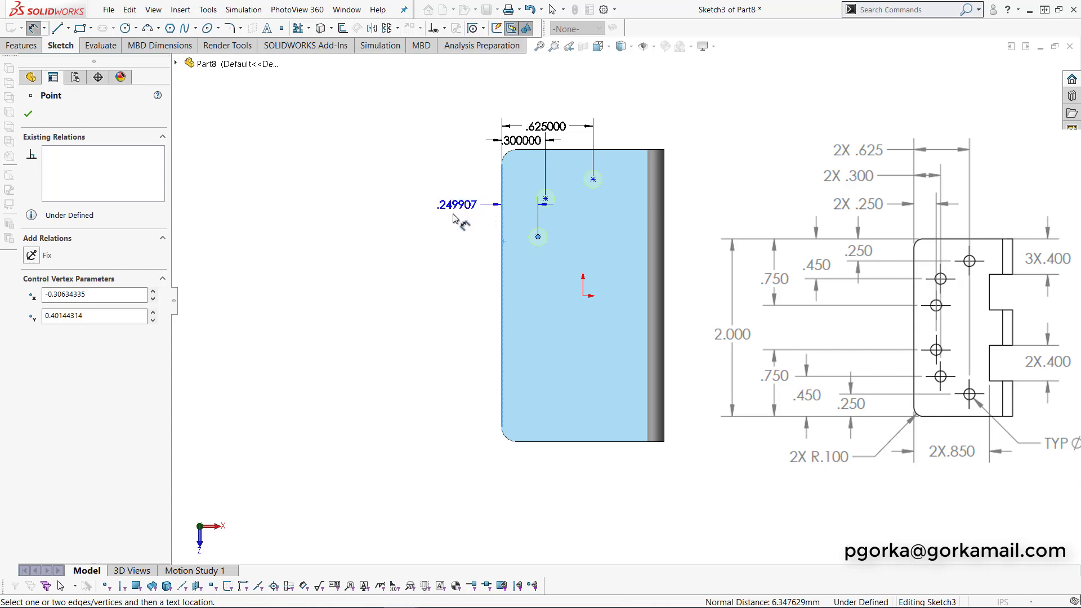
{"action": "left_click", "coordinate": [451, 257]}
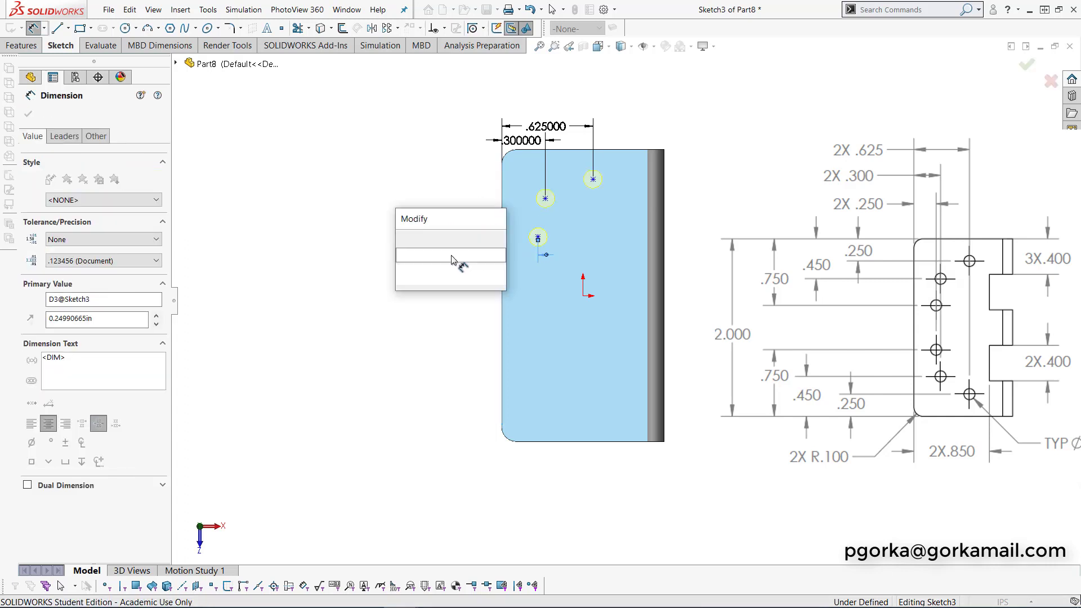
{"action": "type", "text": ".25"}
{"action": "key", "text": "Return"}
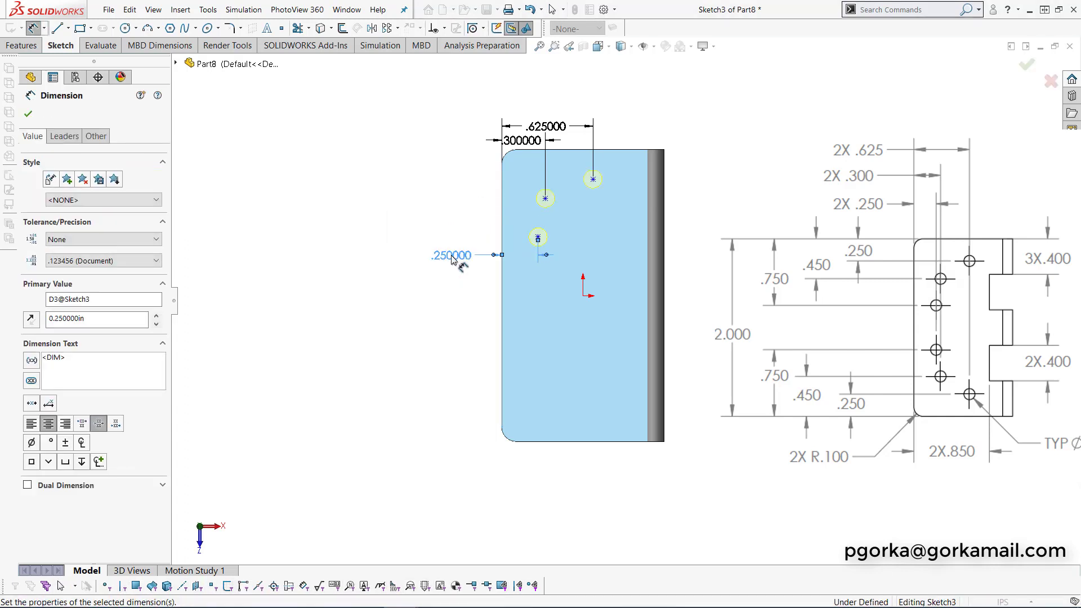
- Dimension the hole centre nearest the curl 0.25 in from the plate's upper end edge
{"action": "left_click", "coordinate": [617, 154]}
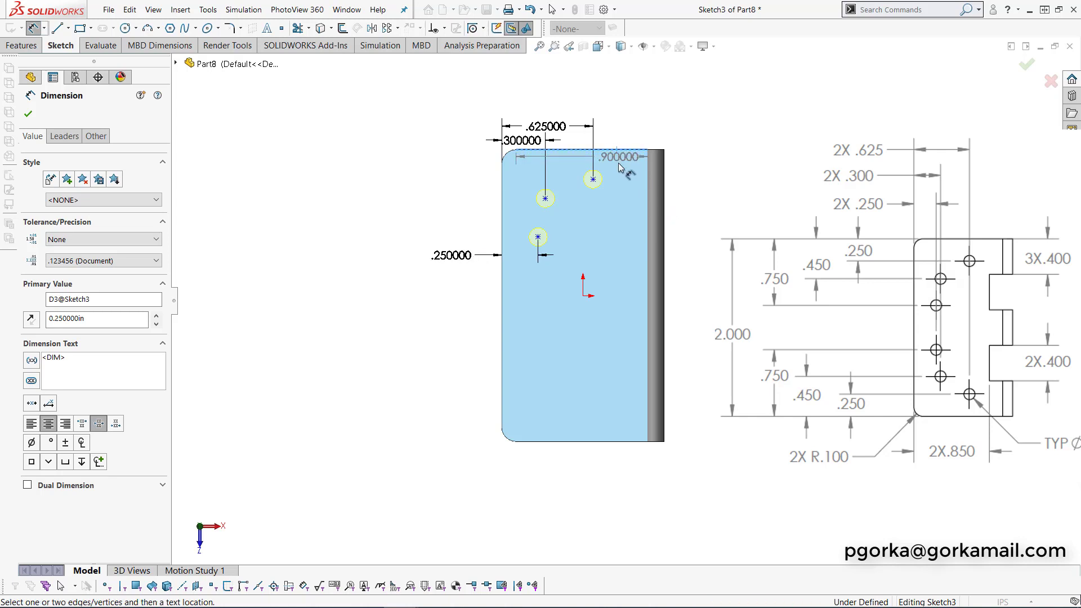
{"action": "left_click", "coordinate": [593, 179]}
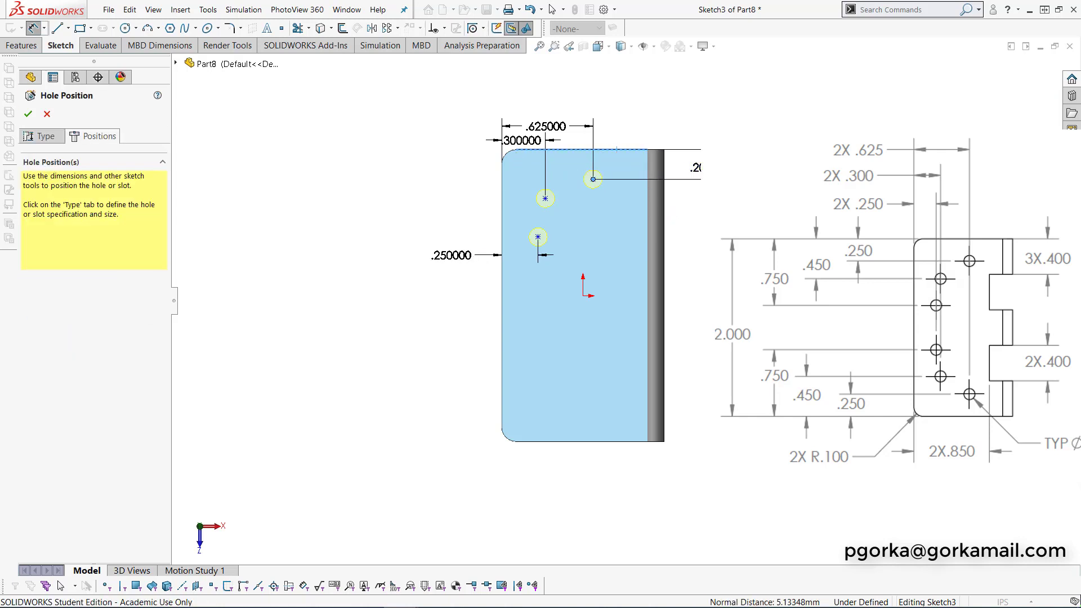
{"action": "left_click", "coordinate": [698, 169]}
{"action": "type", "text": ".25"}
{"action": "key", "text": "Return"}
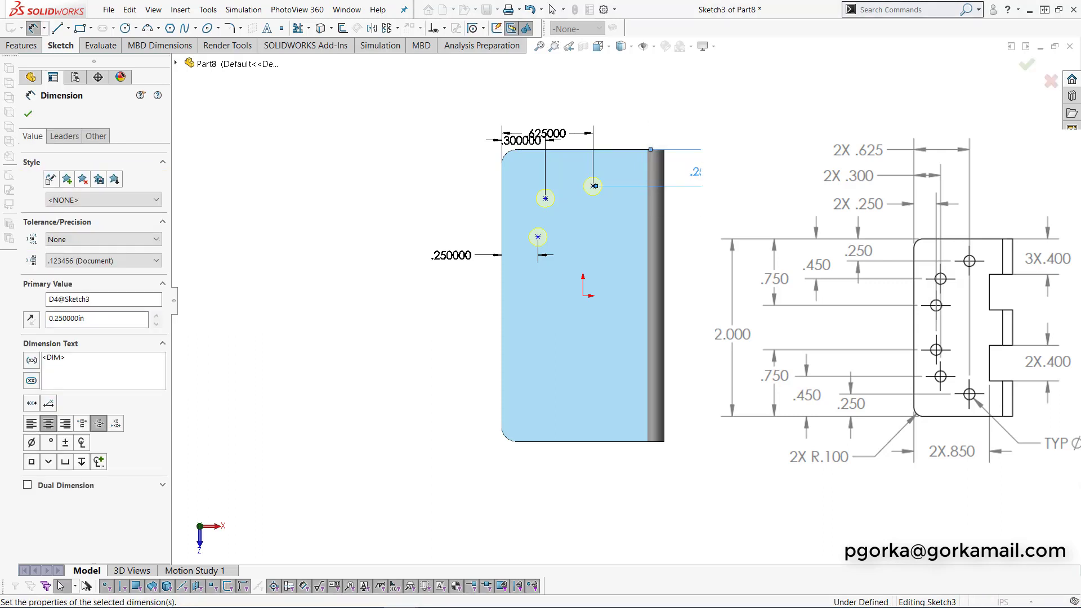
- Dimension the middle hole centre 0.45 in from the plate's upper end edge
{"action": "left_click", "coordinate": [588, 150]}
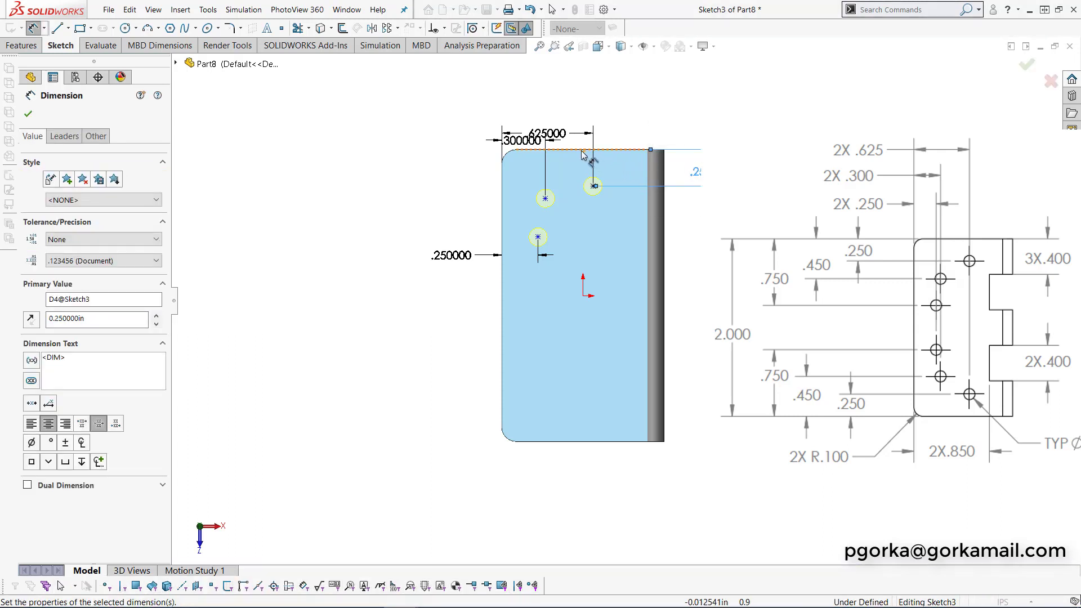
{"action": "left_click", "coordinate": [545, 199]}
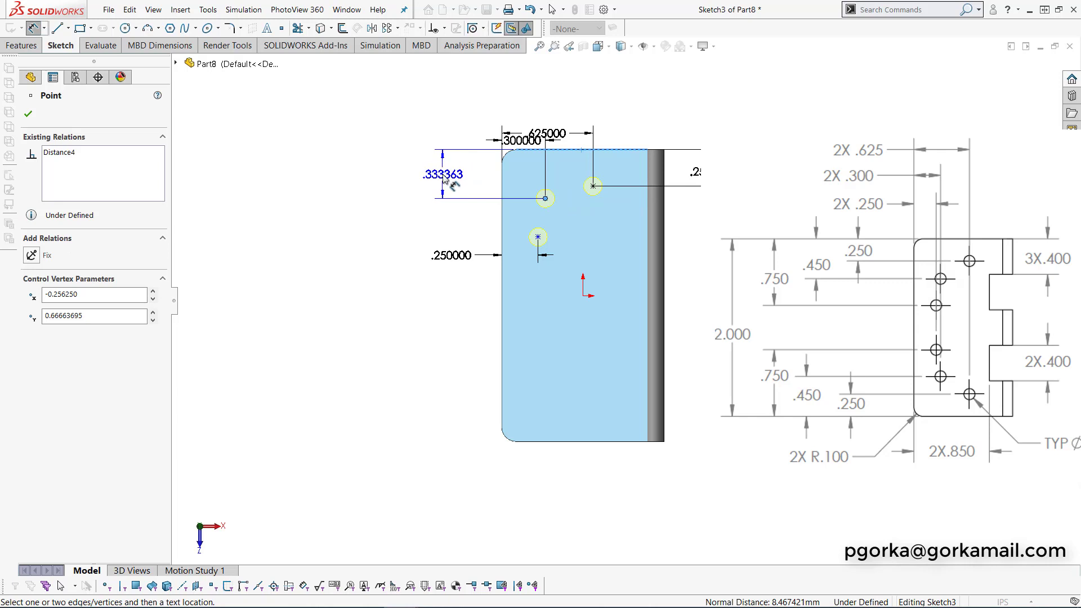
{"action": "left_click", "coordinate": [445, 176]}
{"action": "type", "text": ".45"}
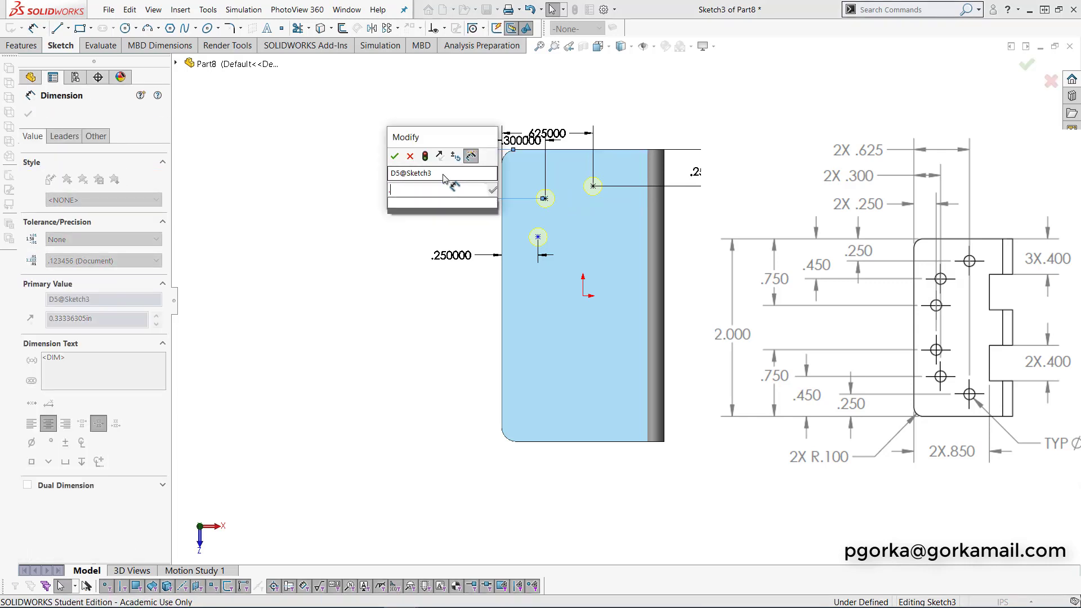
{"action": "key", "text": "Return"}
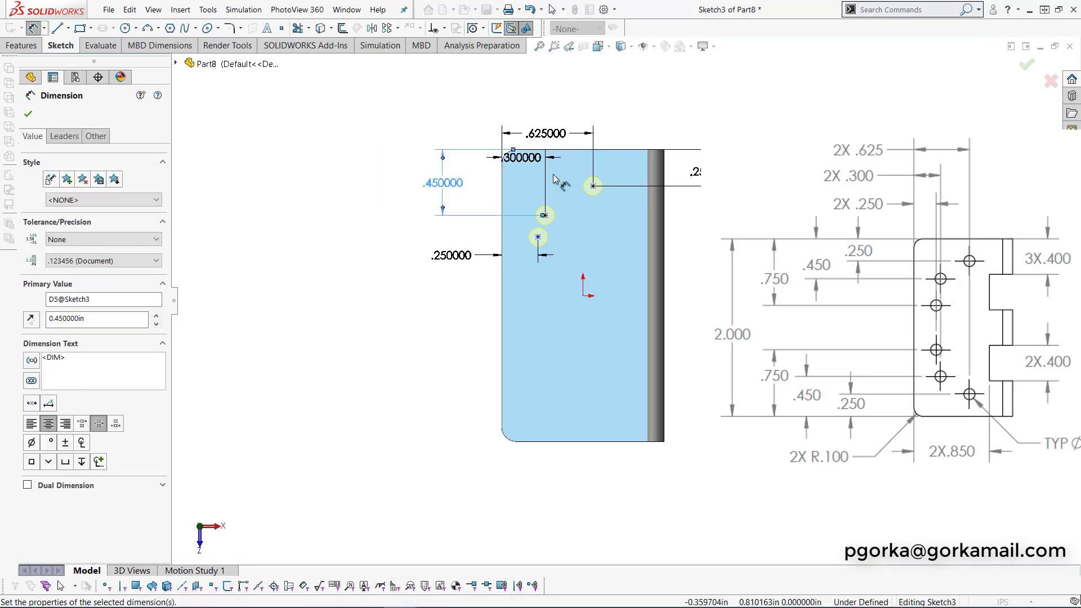
- Dimension the lowest hole centre 0.75 in from the plate's upper end edge
{"action": "left_click", "coordinate": [577, 149]}
{"action": "left_click", "coordinate": [538, 238]}
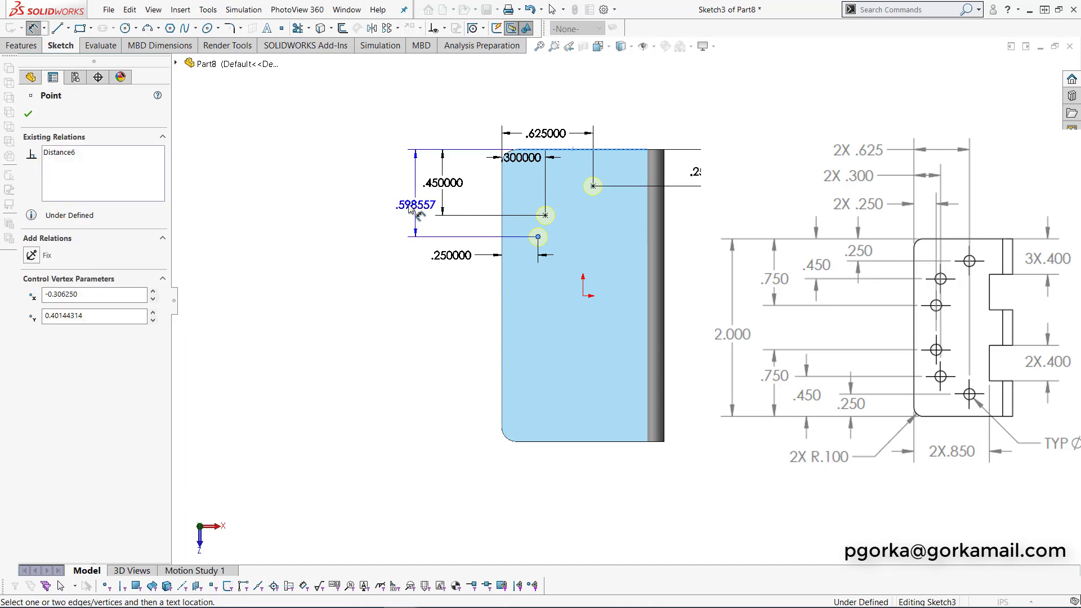
{"action": "left_click", "coordinate": [385, 207]}
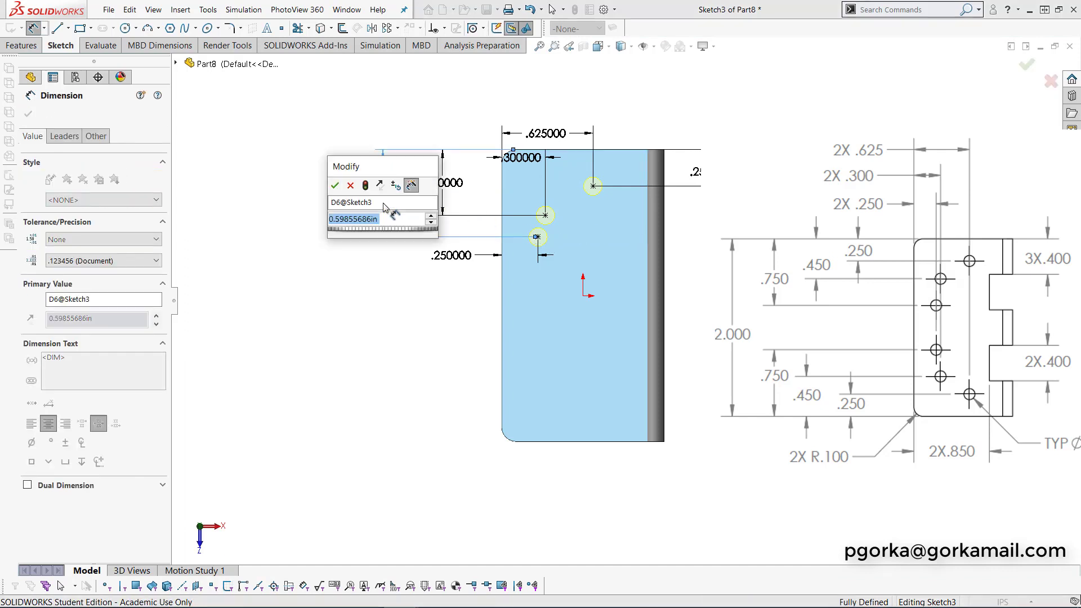
{"action": "type", "text": ".75"}
{"action": "key", "text": "Return"}
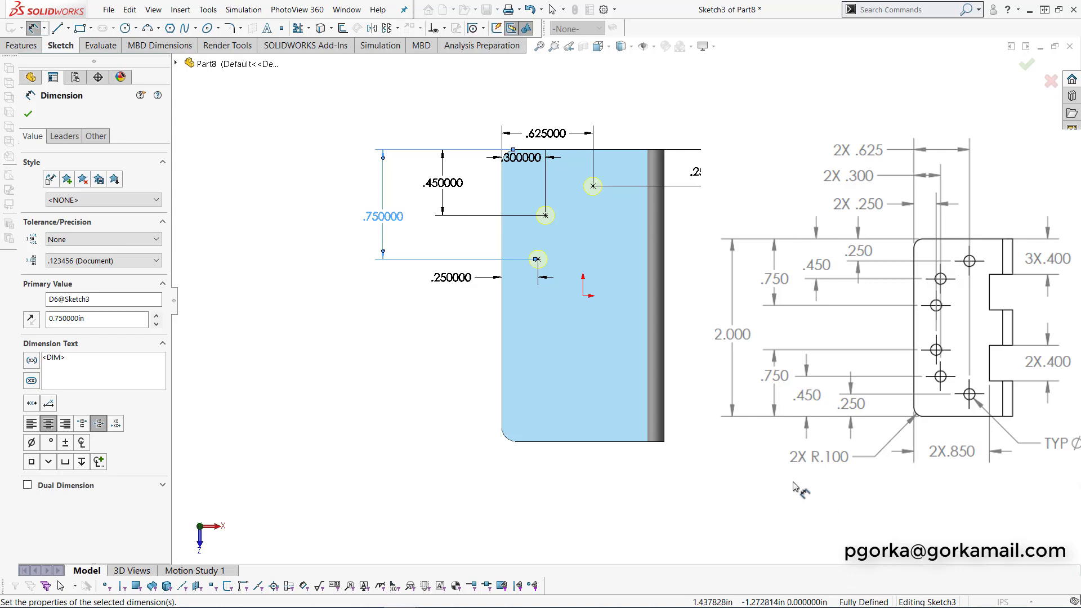
- Rearrange the hole position dimensions around the plate so their texts are spaced clear of the outline and each other
{"action": "left_click_drag", "start_coordinate": [545, 136], "coordinate": [545, 107]}
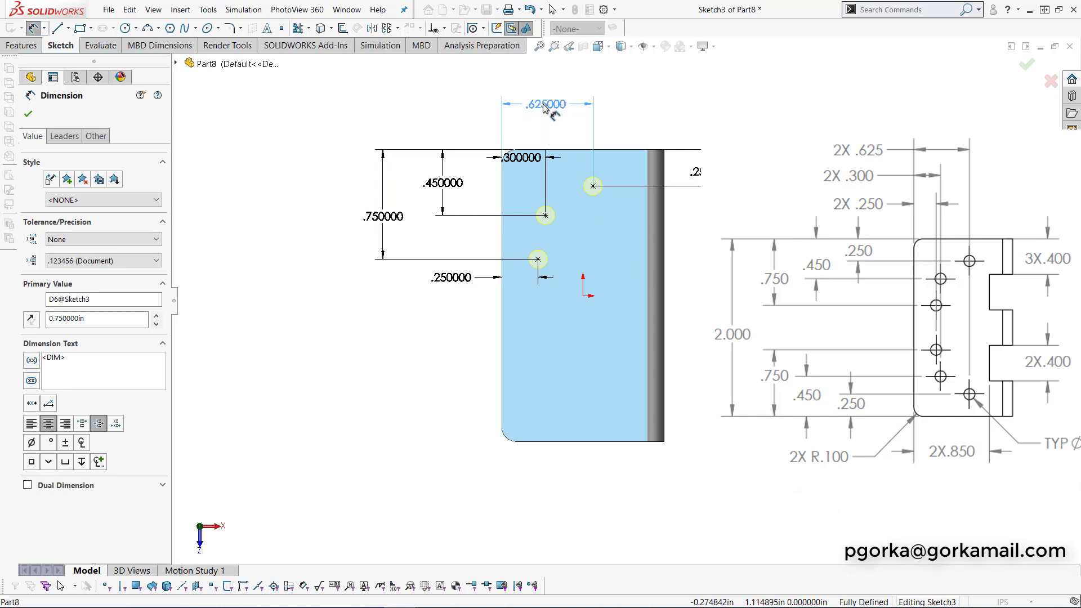
{"action": "left_click_drag", "start_coordinate": [523, 158], "coordinate": [525, 129]}
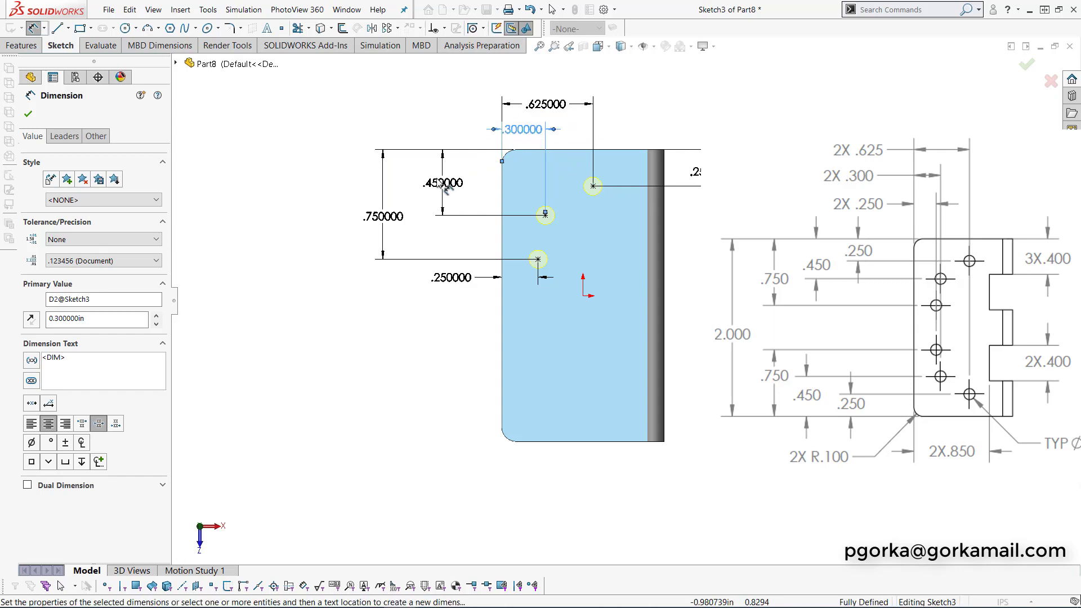
{"action": "left_click_drag", "start_coordinate": [444, 182], "coordinate": [476, 184]}
{"action": "left_click_drag", "start_coordinate": [372, 218], "coordinate": [440, 217]}
{"action": "left_click_drag", "start_coordinate": [442, 283], "coordinate": [446, 294]}
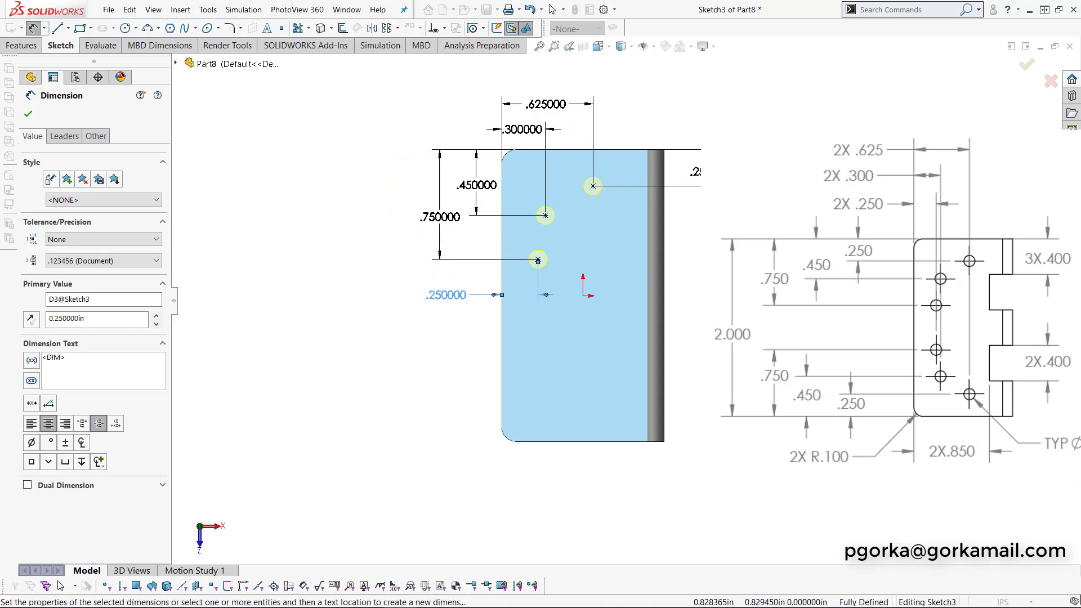
{"action": "left_click_drag", "start_coordinate": [699, 173], "coordinate": [688, 172]}
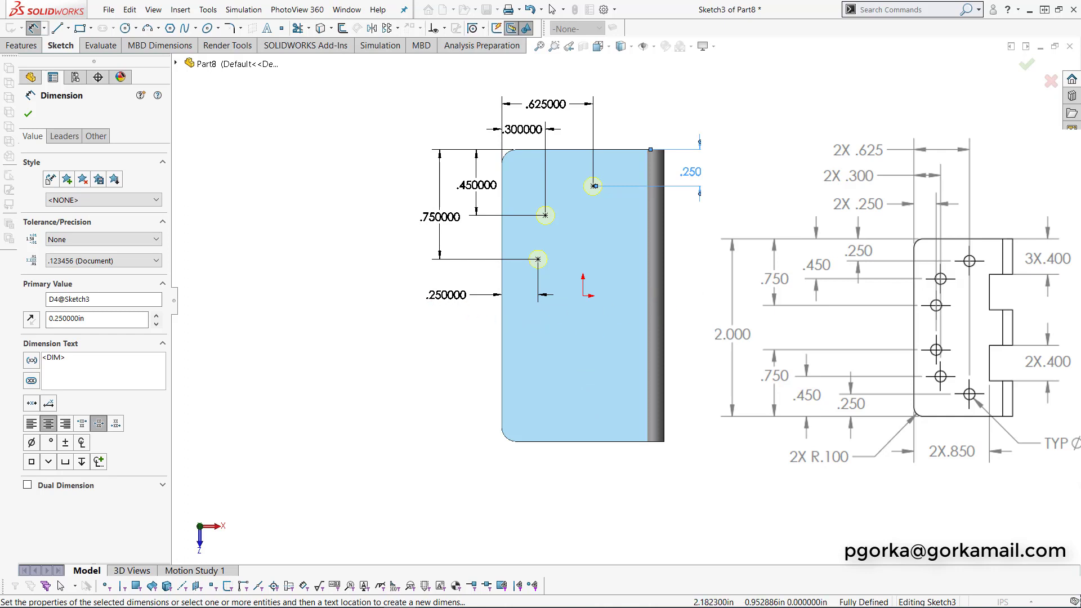
- Accept the hole positions, finish the hole feature with its three holes and clear the selection
{"action": "left_click", "coordinate": [1025, 72]}
{"action": "left_click", "coordinate": [1025, 71]}
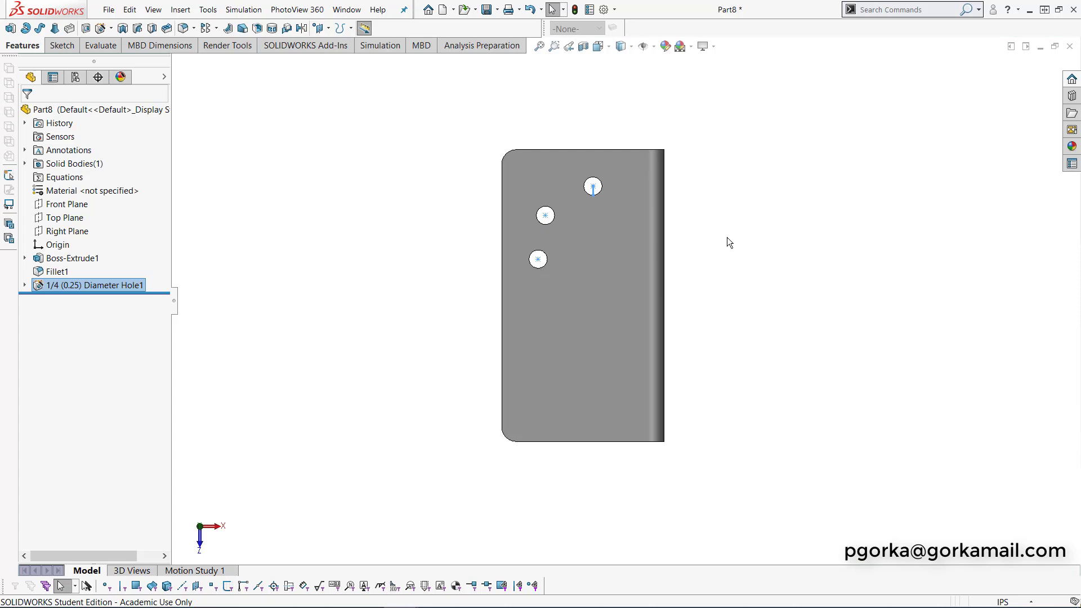
{"action": "left_click", "coordinate": [727, 237]}
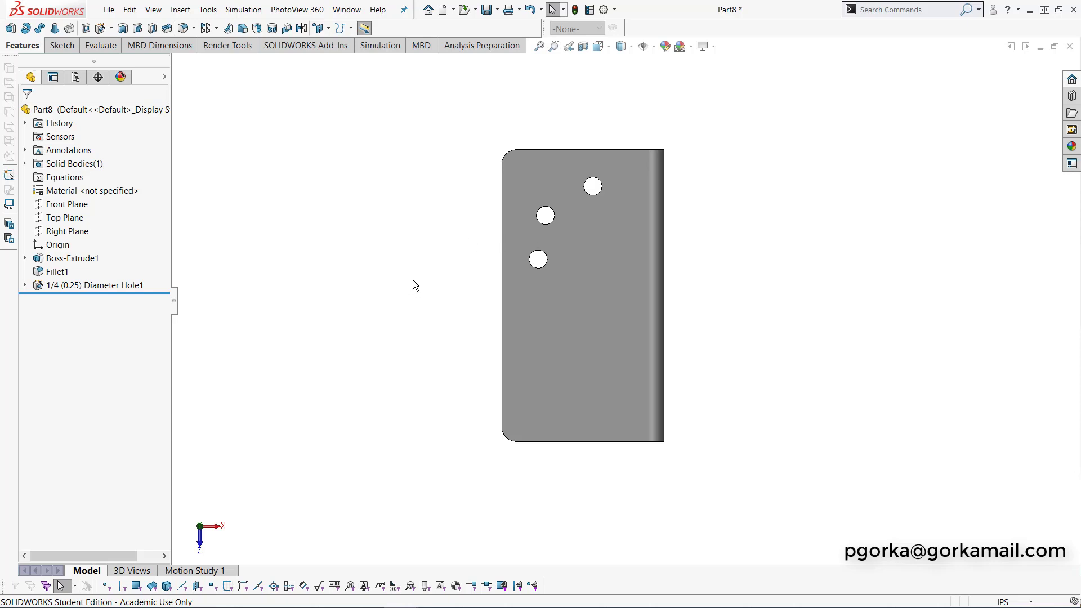
- Inspect the hole feature's profile sketch, Sketch4, from an angled view and exit it, discarding any changes
{"action": "left_click", "coordinate": [25, 286]}
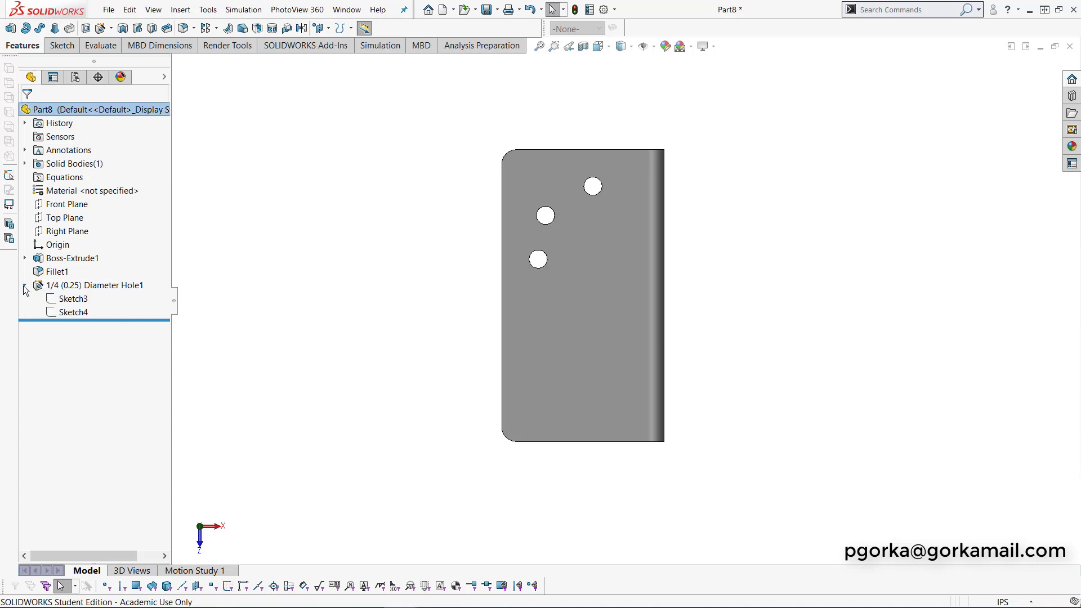
{"action": "left_click", "coordinate": [66, 310]}
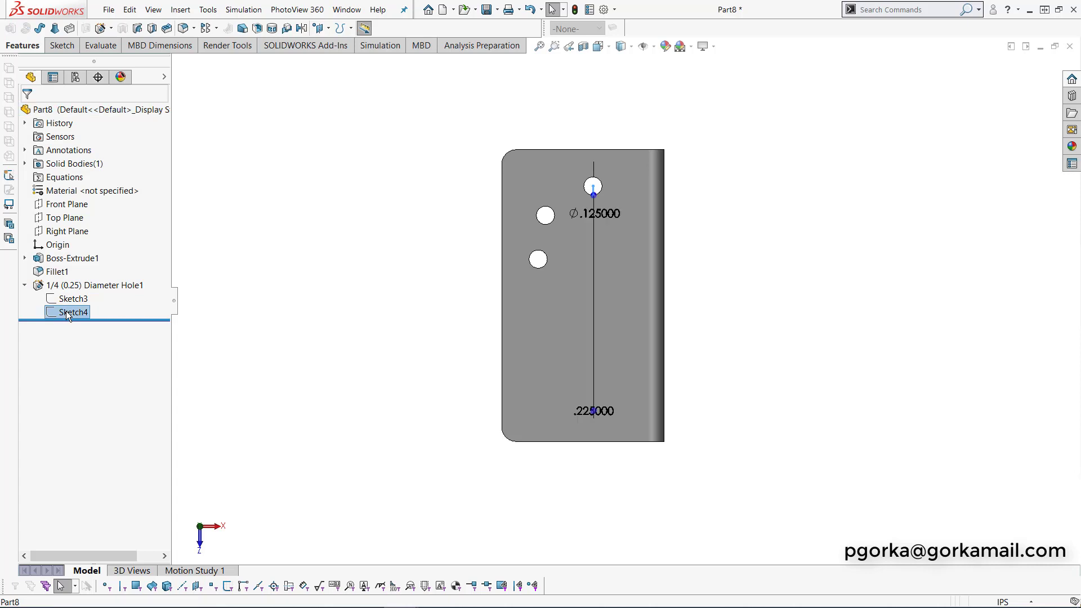
{"action": "left_click", "coordinate": [251, 305]}
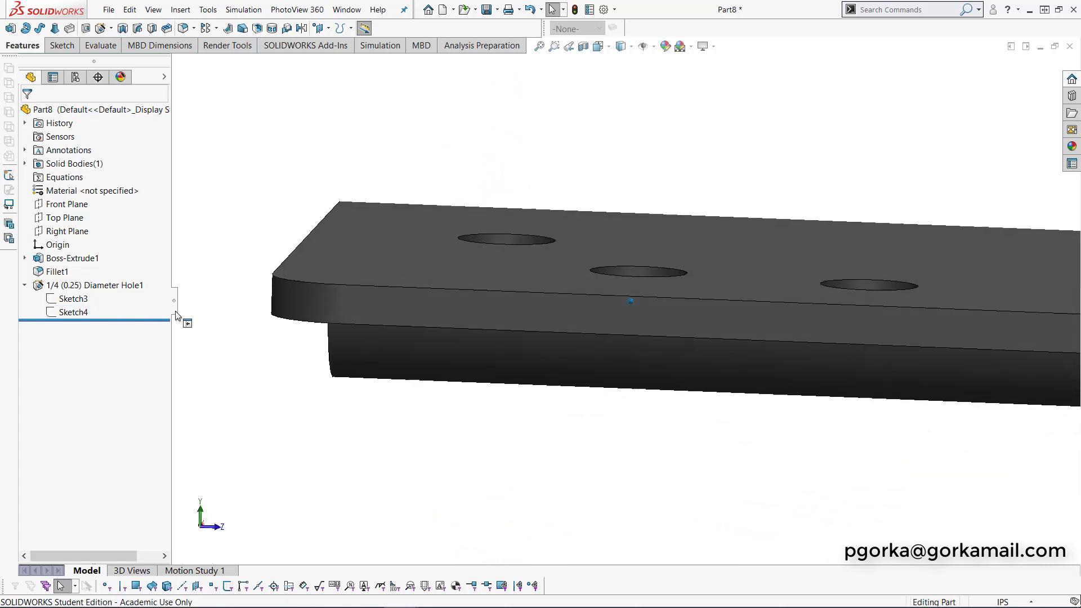
{"action": "left_click", "coordinate": [82, 312]}
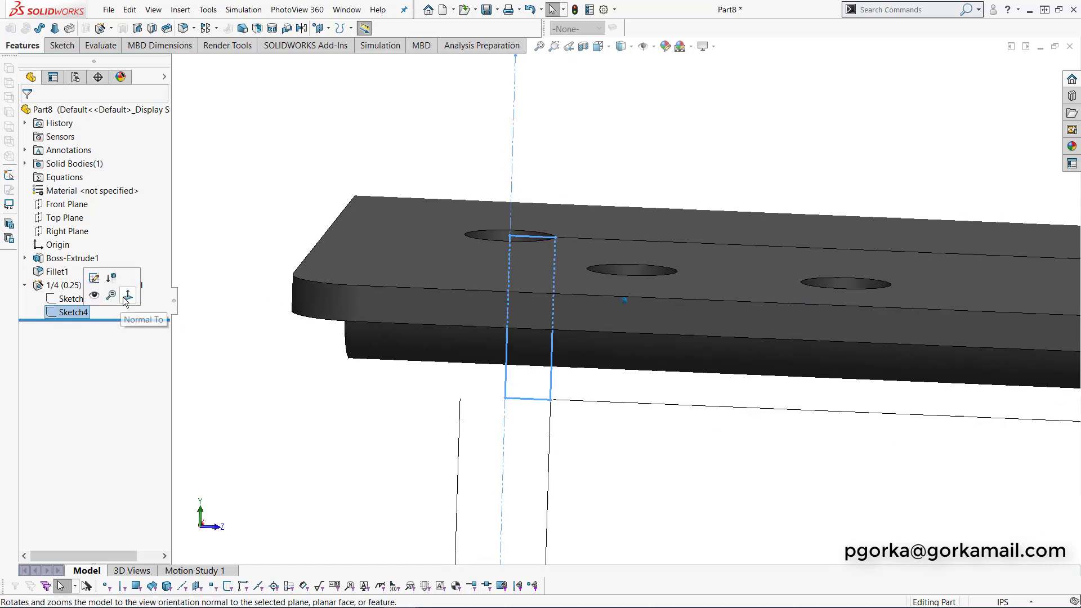
{"action": "left_click", "coordinate": [94, 277]}
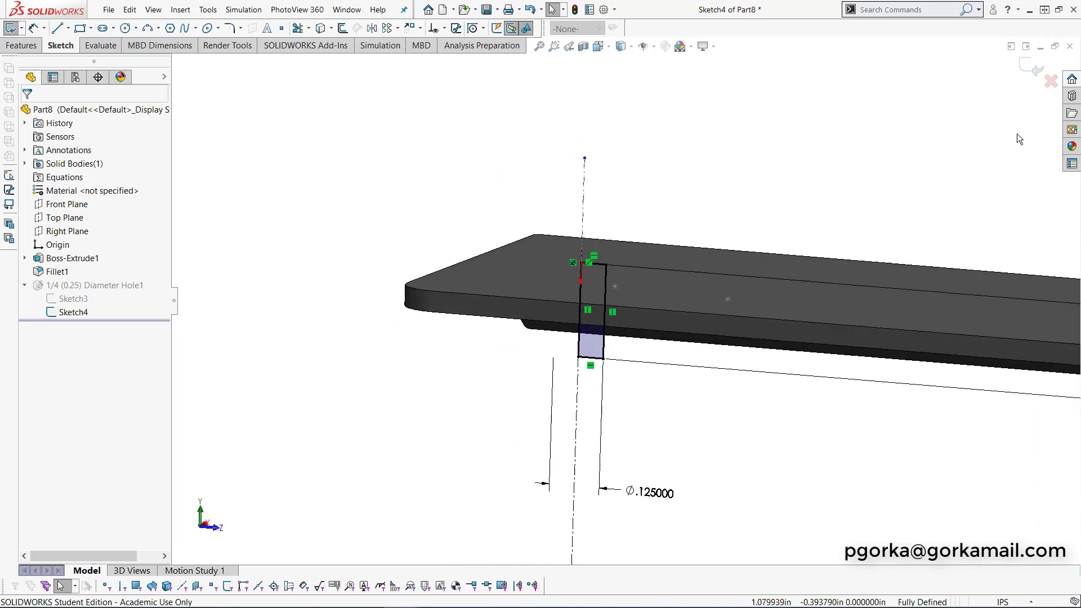
{"action": "left_click", "coordinate": [1050, 84]}
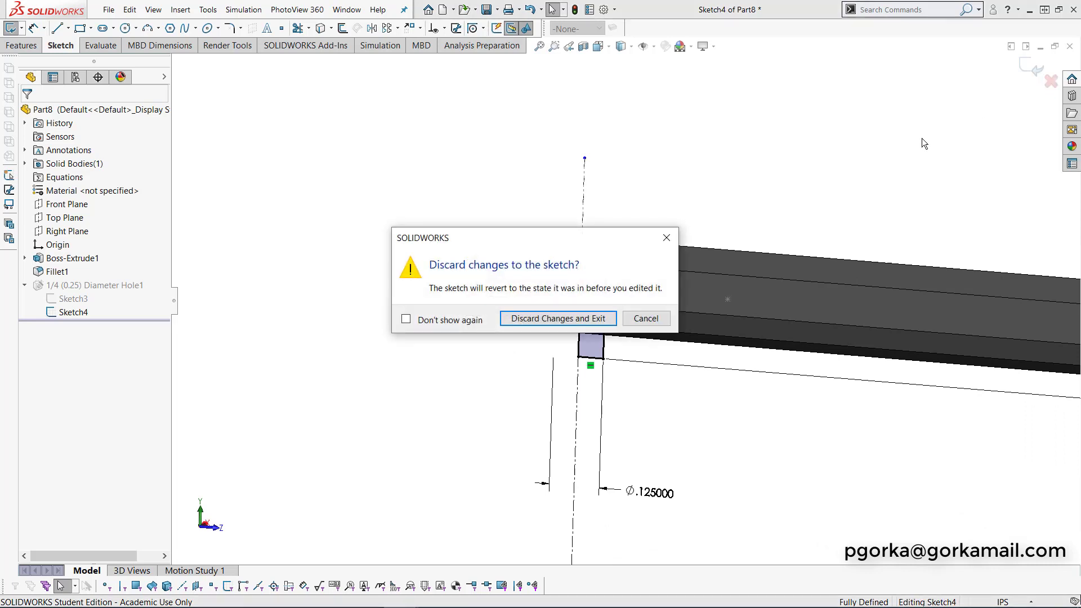
{"action": "left_click", "coordinate": [532, 318]}
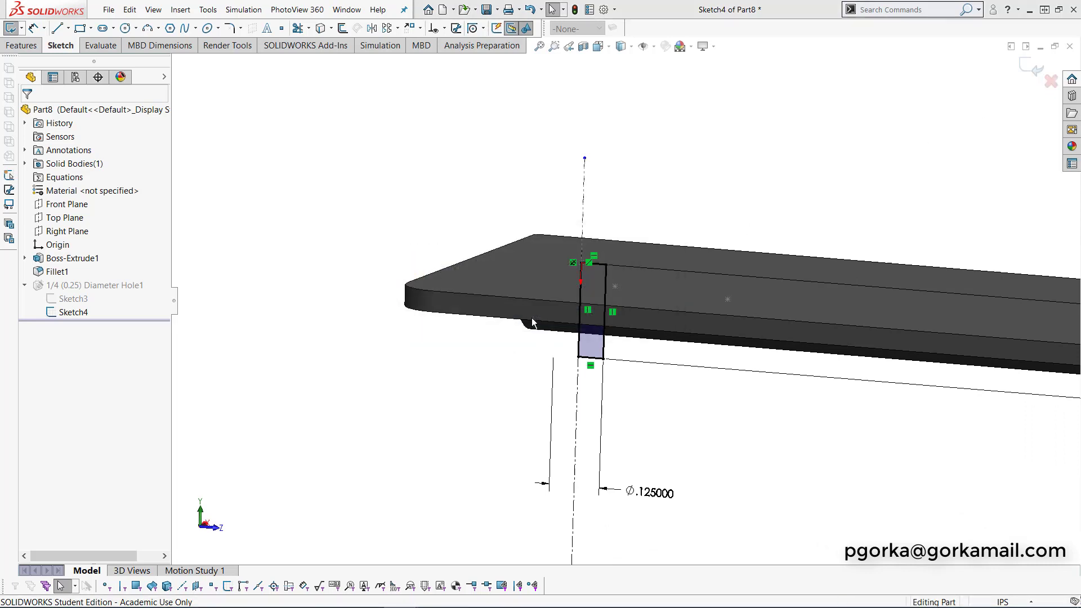
- Edit the hole position sketch, Sketch3, adding a fourth centre point between the lowest hole centre and the curl, and exit the sketch
{"action": "left_click", "coordinate": [73, 300]}
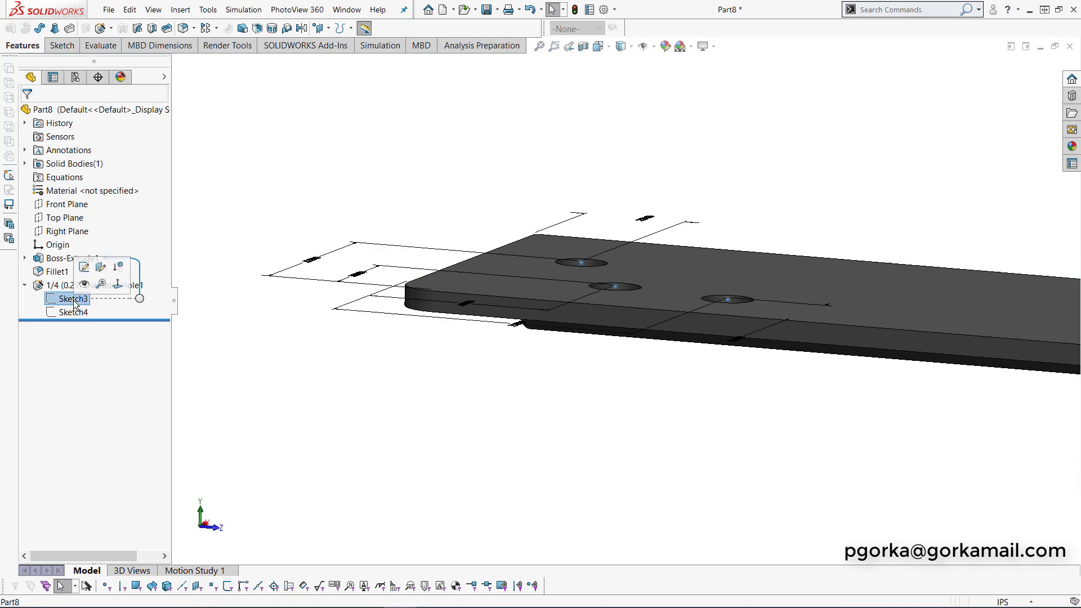
{"action": "left_click", "coordinate": [84, 267]}
{"action": "left_click", "coordinate": [611, 51]}
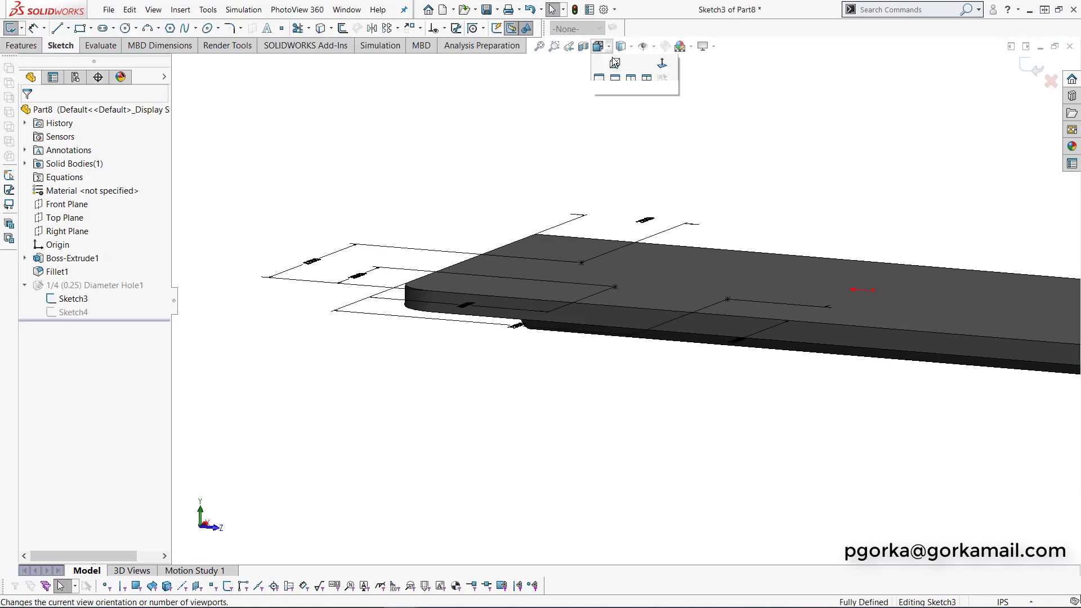
{"action": "left_click", "coordinate": [617, 101]}
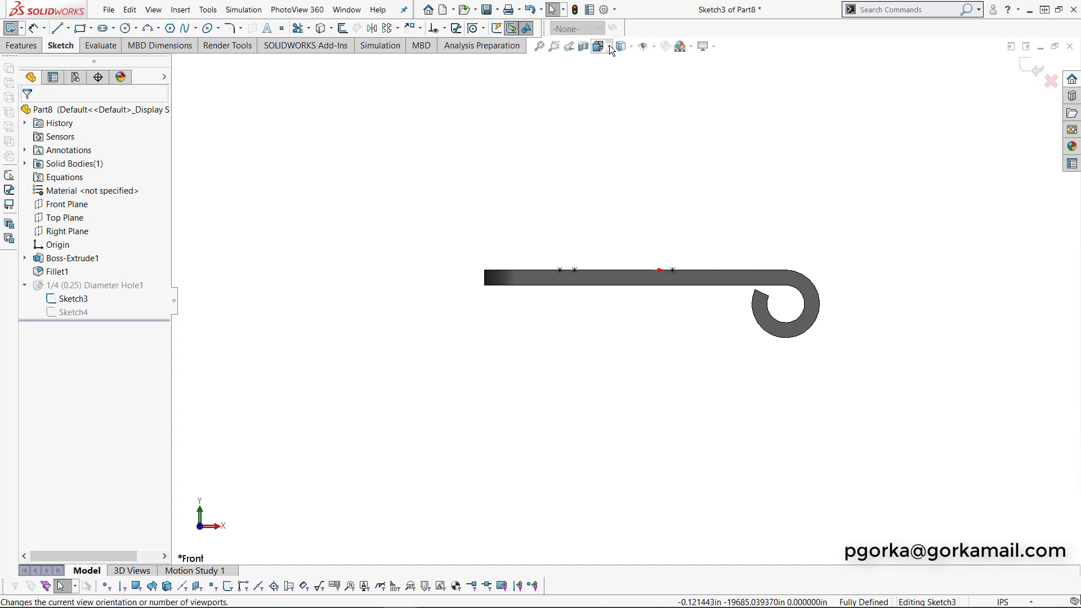
{"action": "left_click", "coordinate": [598, 47]}
{"action": "left_click", "coordinate": [616, 79]}
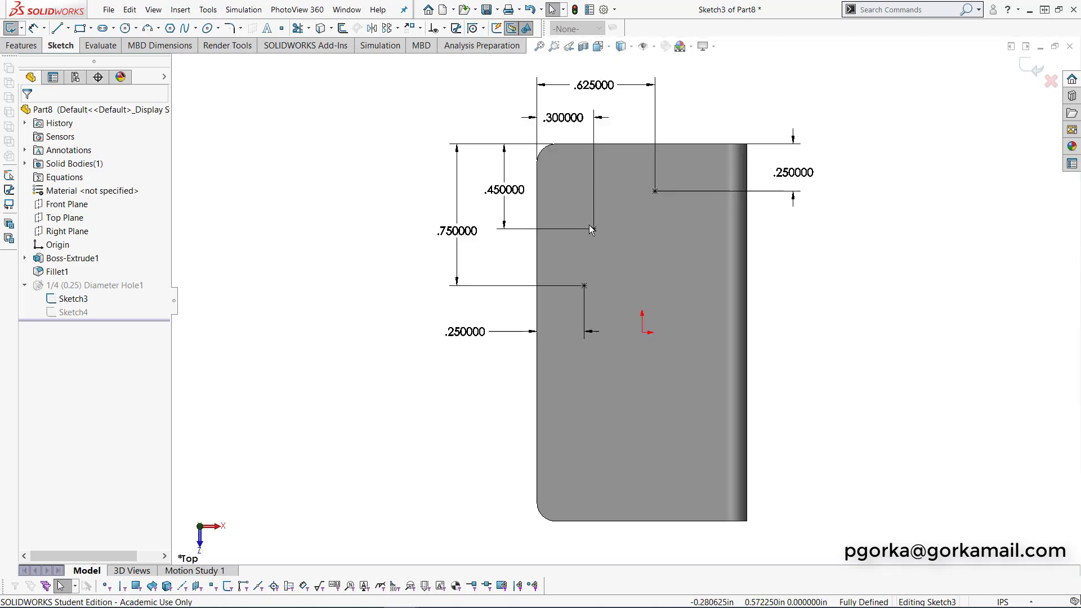
{"action": "scroll", "coordinate": [589, 224], "scroll_direction": "down", "scroll_amount": 2}
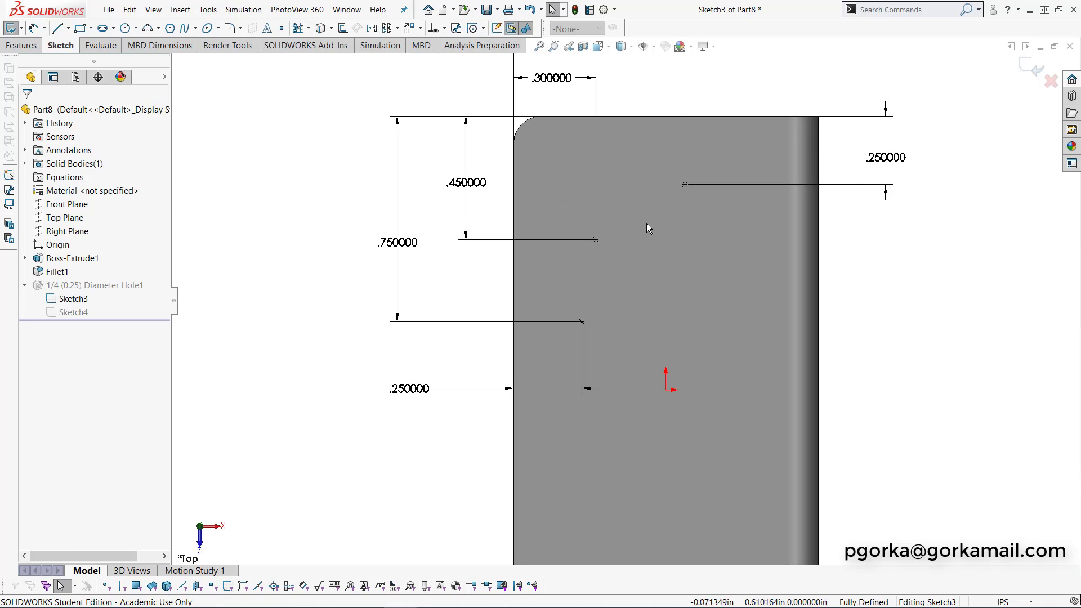
{"action": "scroll", "coordinate": [680, 313], "scroll_direction": "up", "scroll_amount": 2}
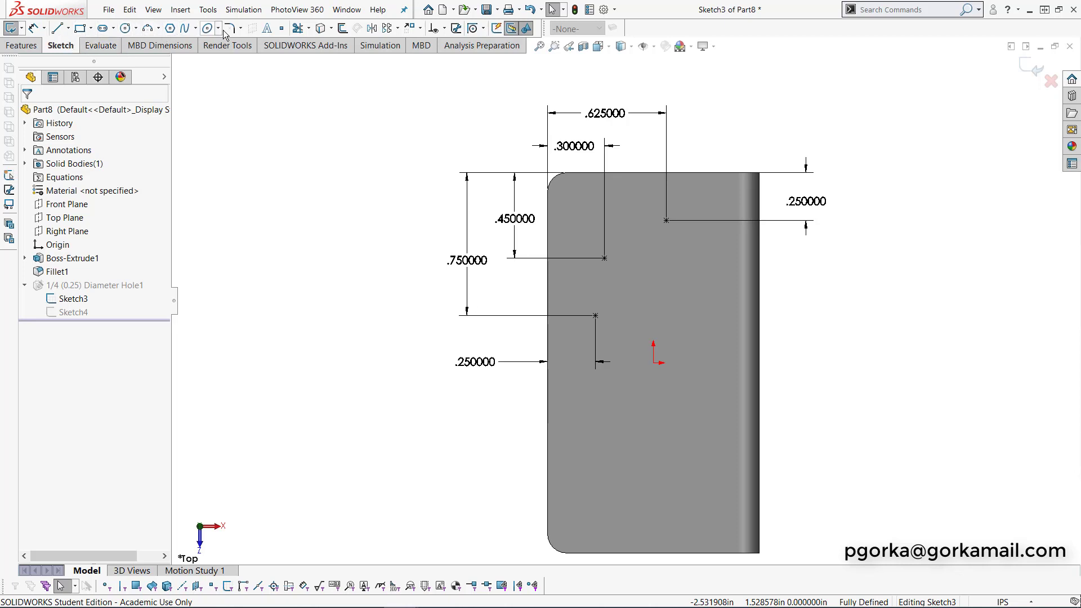
{"action": "left_click", "coordinate": [282, 29]}
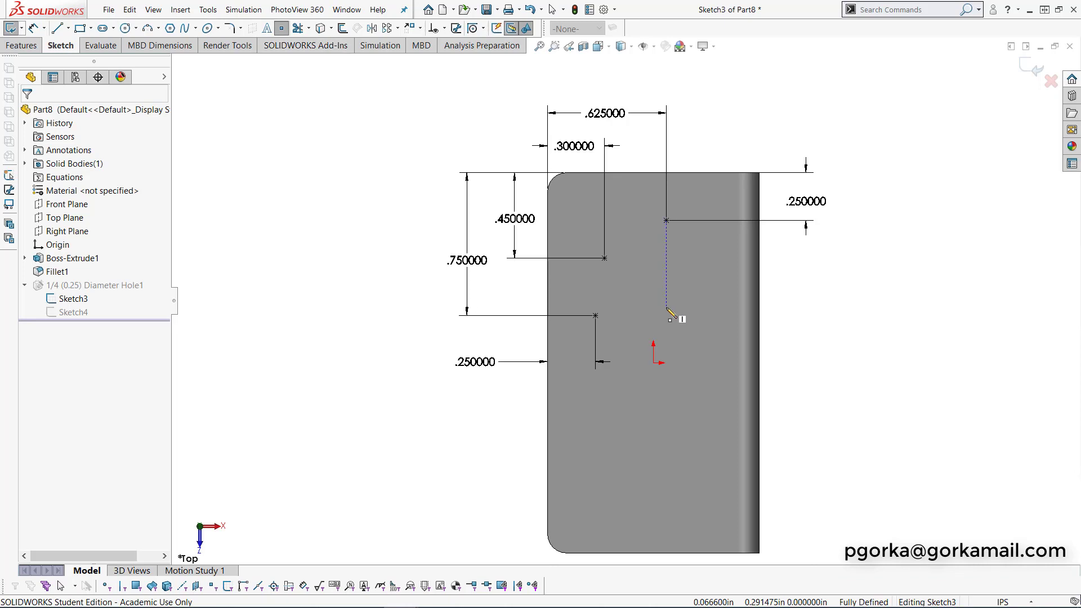
{"action": "left_click", "coordinate": [643, 302]}
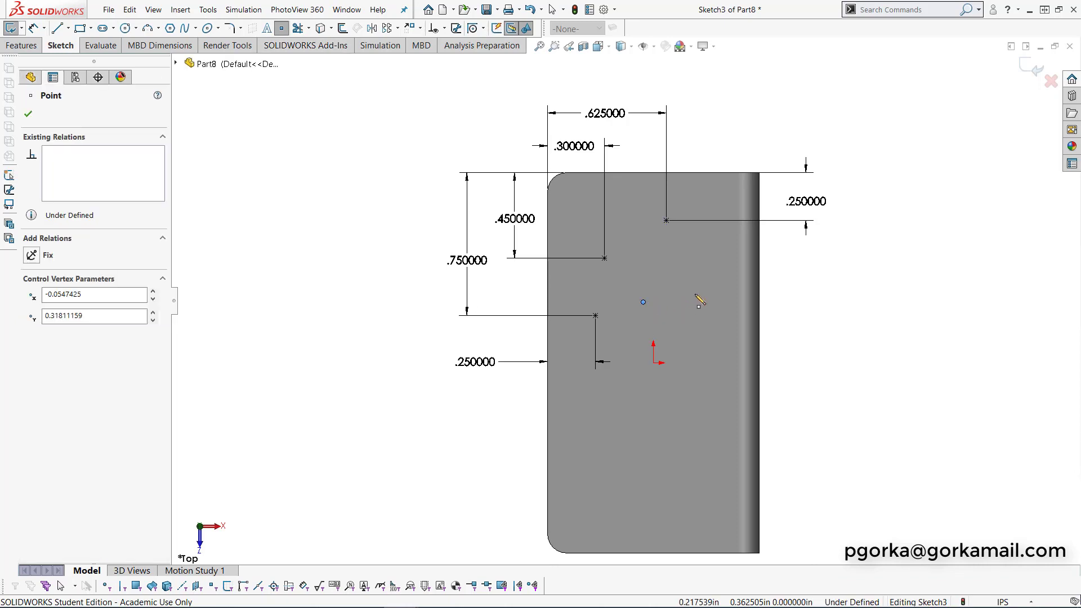
{"action": "left_click", "coordinate": [28, 115]}
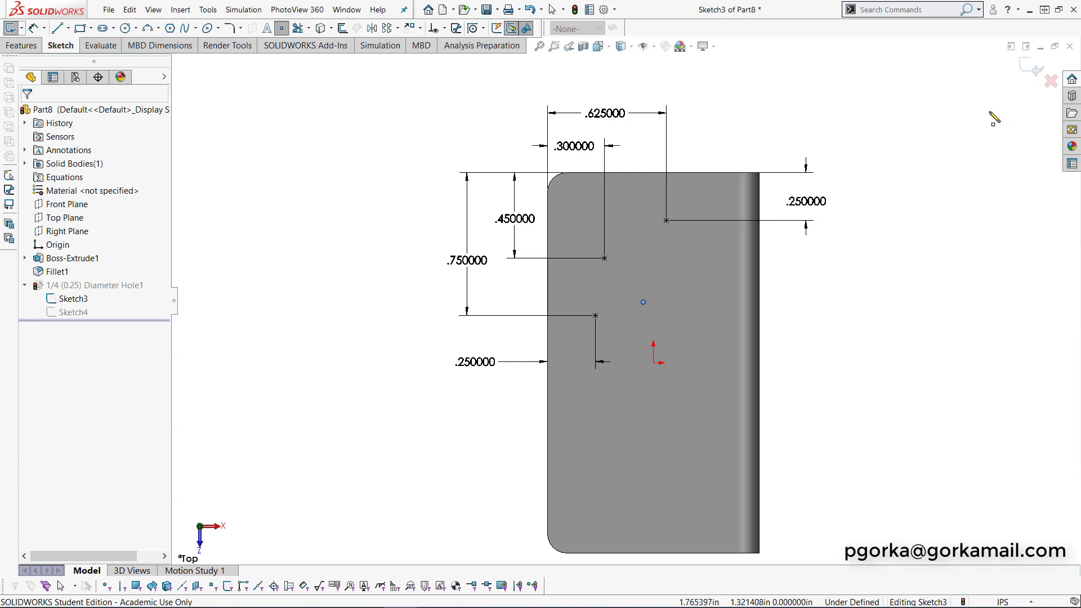
{"action": "left_click", "coordinate": [1033, 68]}
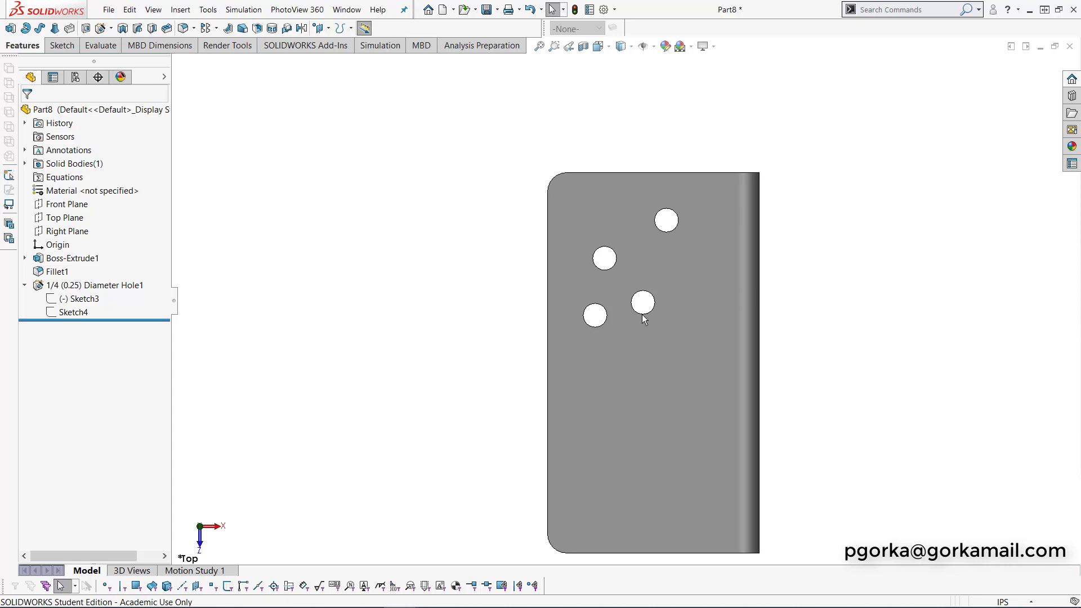
- Edit the hole position sketch, Sketch3, deleting the undimensioned fourth centre point, and exit the sketch
{"action": "left_click", "coordinate": [25, 286]}
{"action": "left_click", "coordinate": [24, 286]}
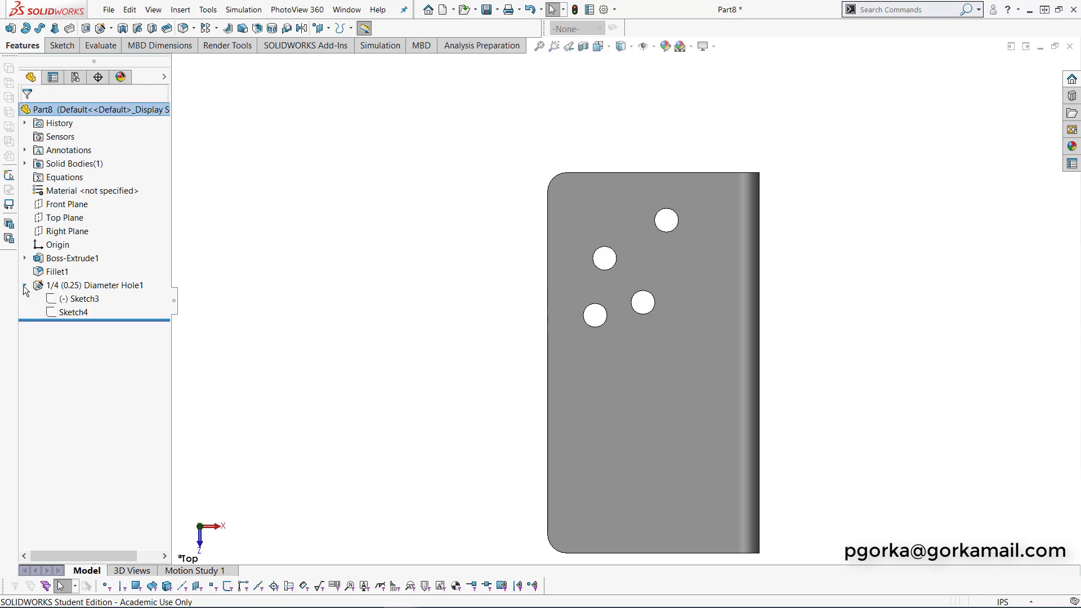
{"action": "right_click", "coordinate": [86, 299]}
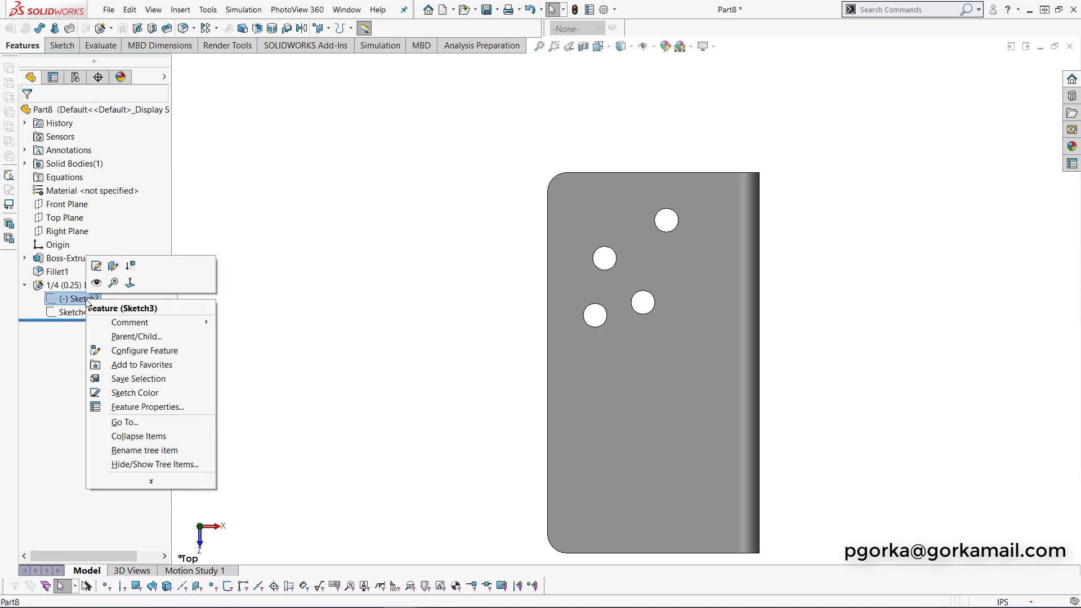
{"action": "left_click", "coordinate": [97, 266]}
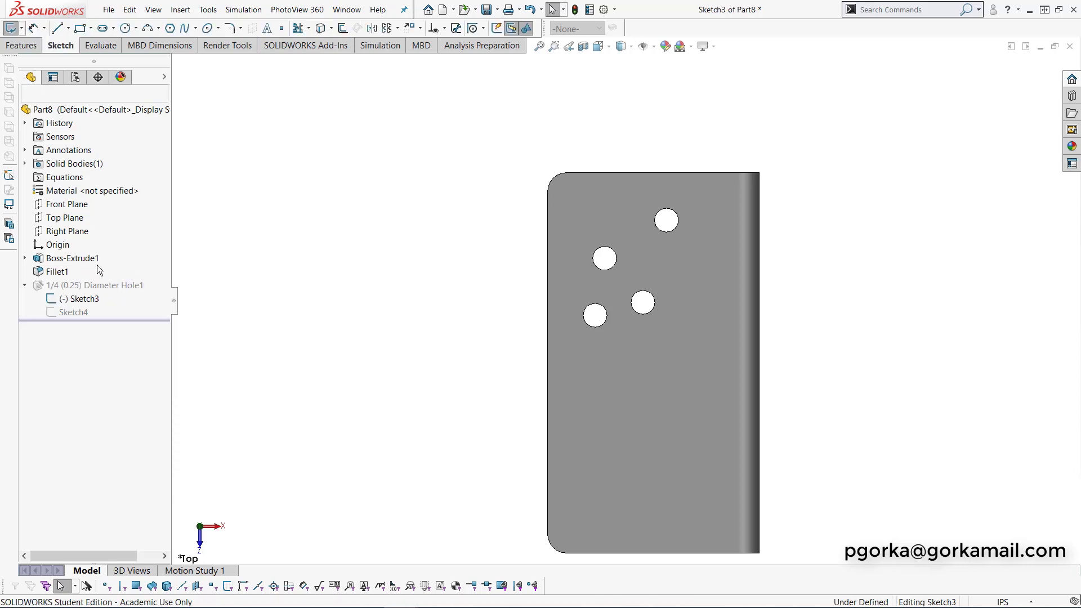
{"action": "left_click", "coordinate": [644, 303]}
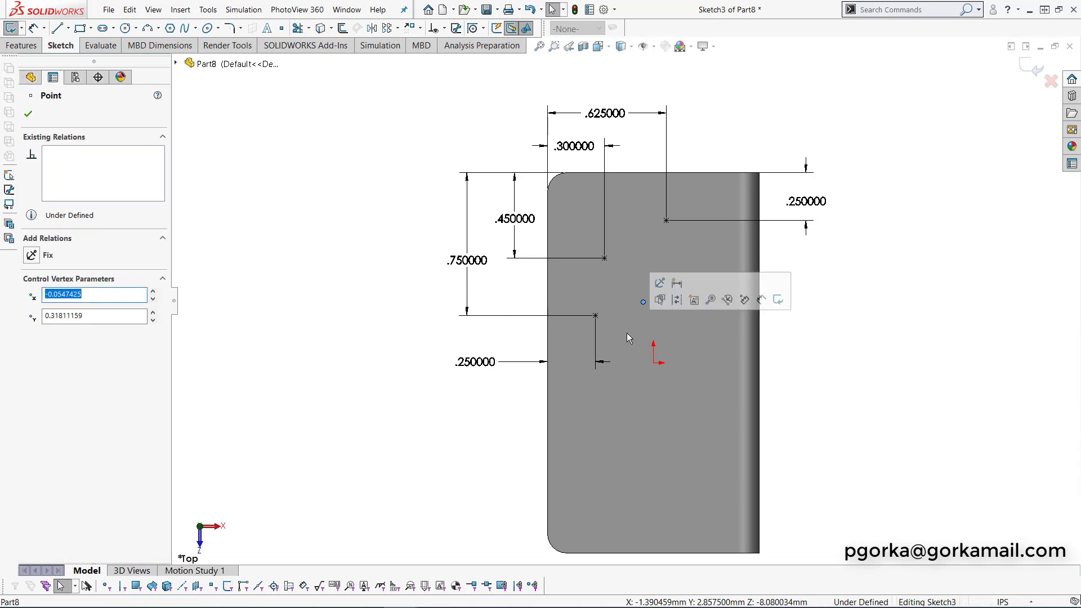
{"action": "key", "text": "Delete"}
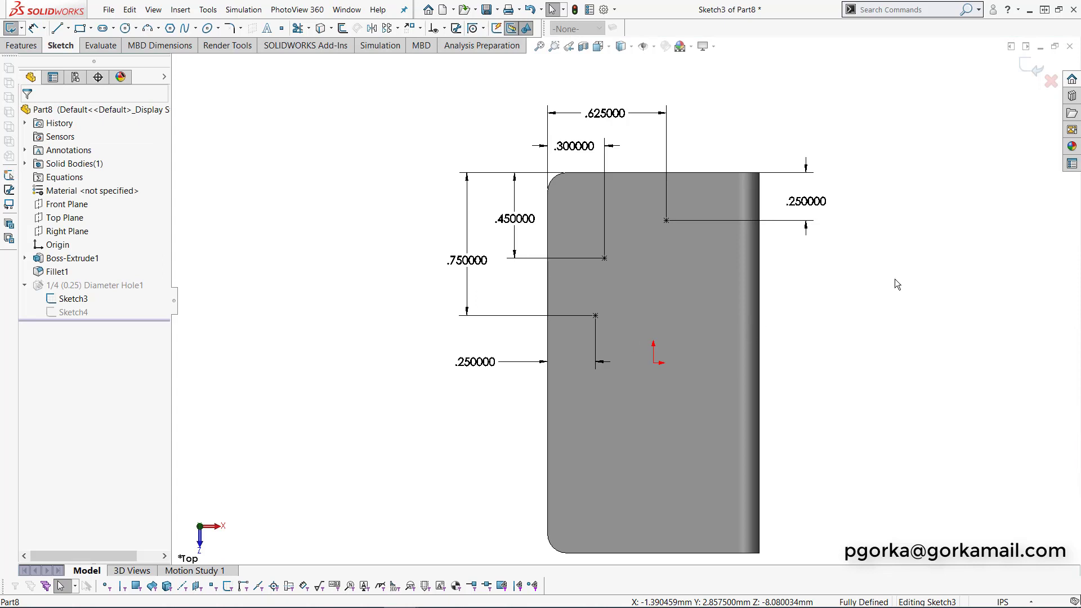
{"action": "left_click", "coordinate": [1026, 69]}
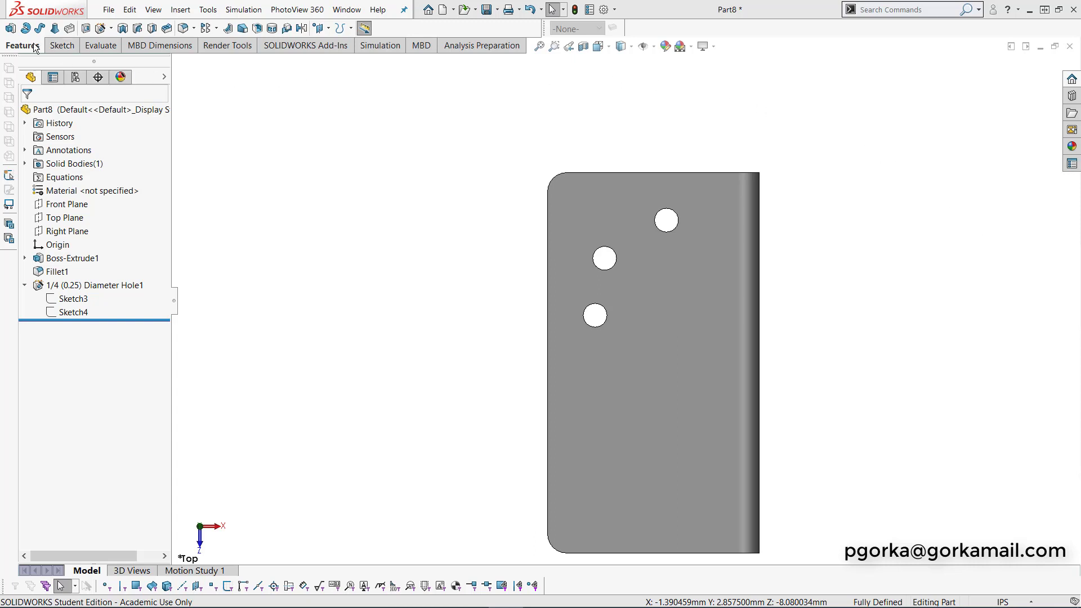
- Mirror the drilled hole feature about the Front Plane to copy its three holes onto the other half of the plate
{"action": "left_click", "coordinate": [218, 29]}
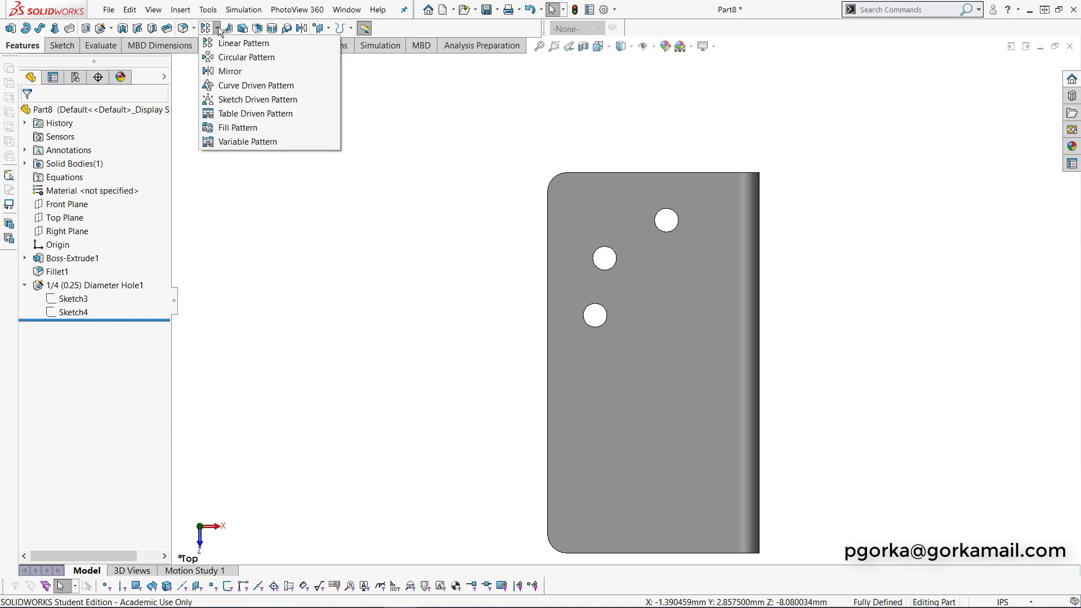
{"action": "left_click", "coordinate": [224, 72]}
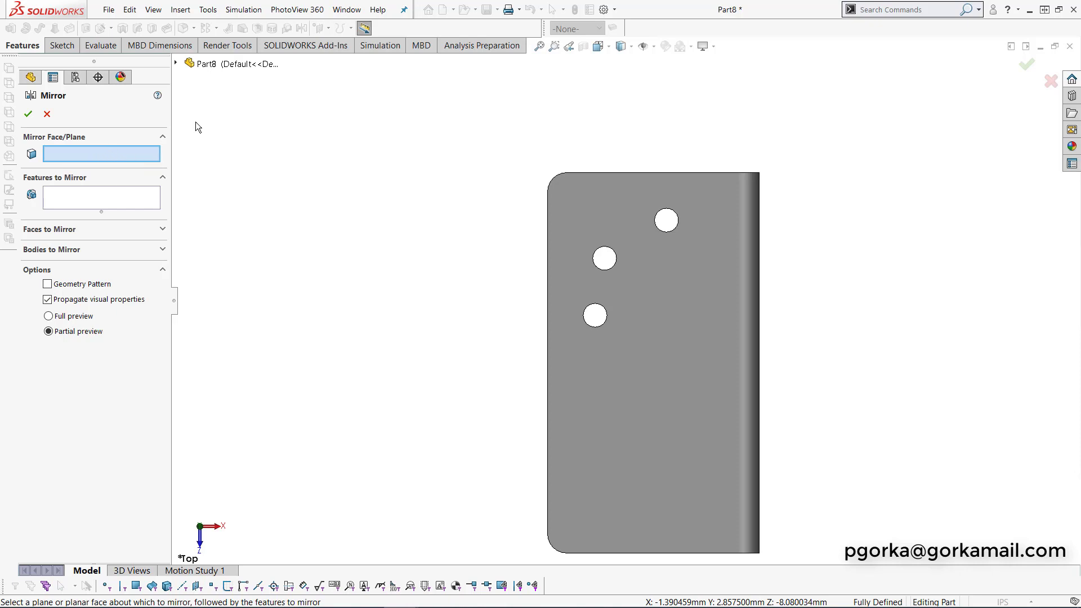
{"action": "left_click", "coordinate": [176, 63]}
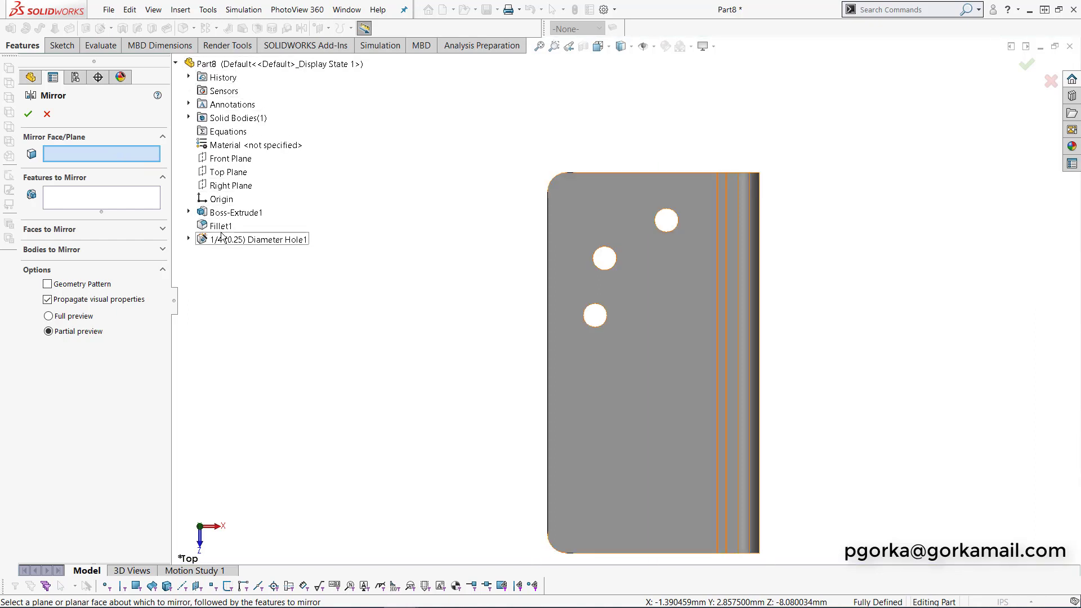
{"action": "left_click", "coordinate": [241, 160]}
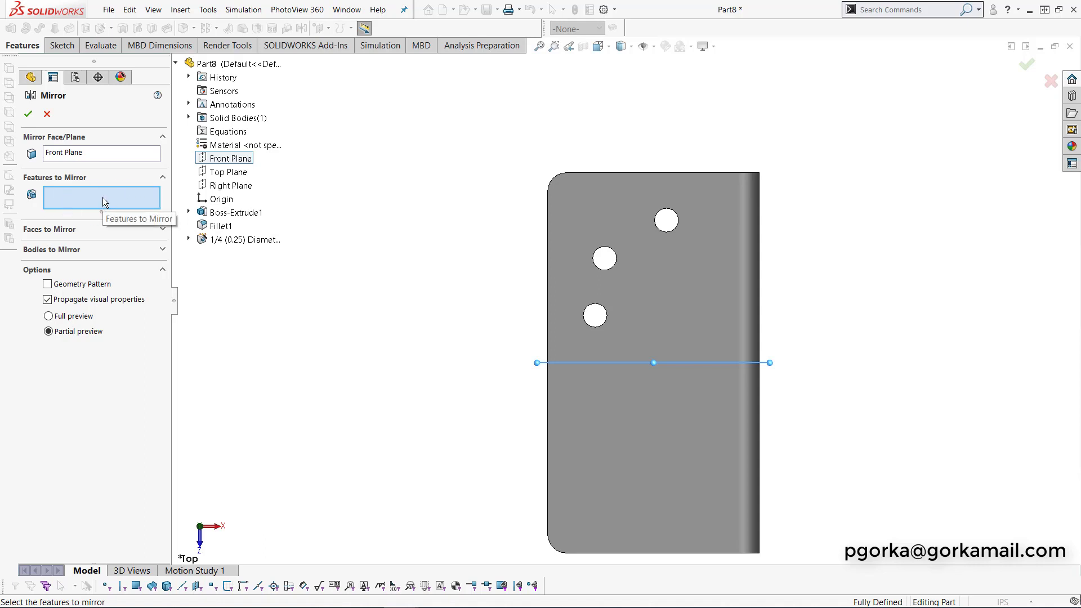
{"action": "left_click", "coordinate": [116, 156]}
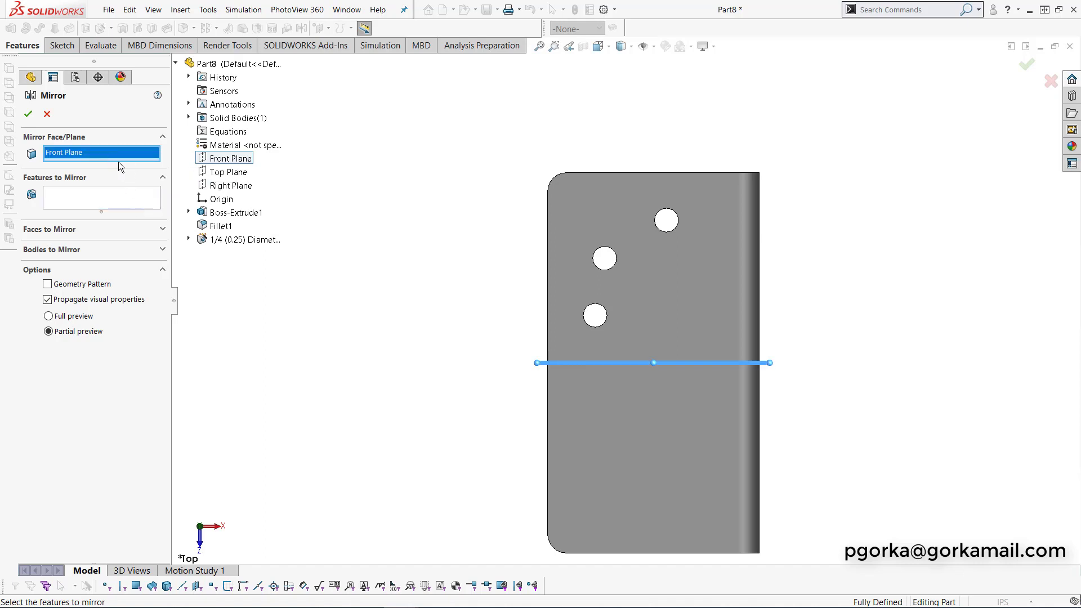
{"action": "left_click", "coordinate": [72, 200]}
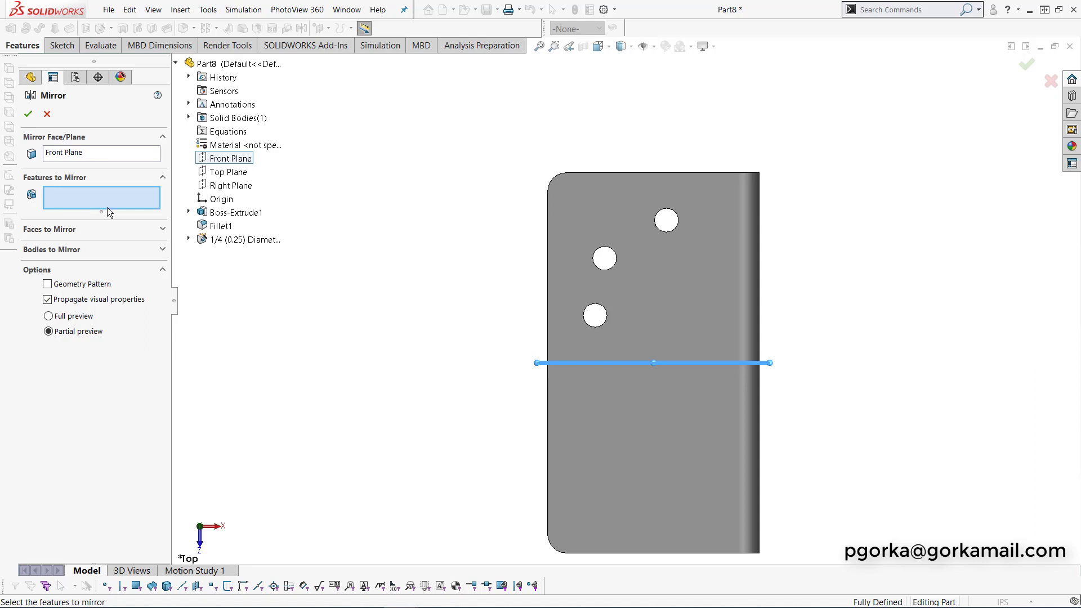
{"action": "left_click", "coordinate": [247, 241]}
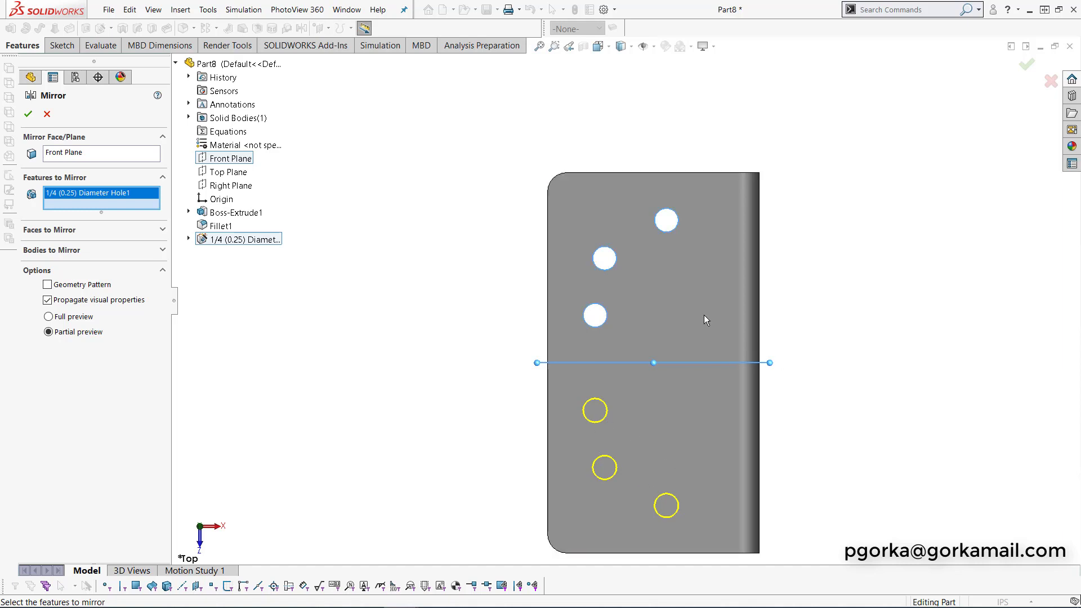
{"action": "left_click", "coordinate": [1027, 66]}
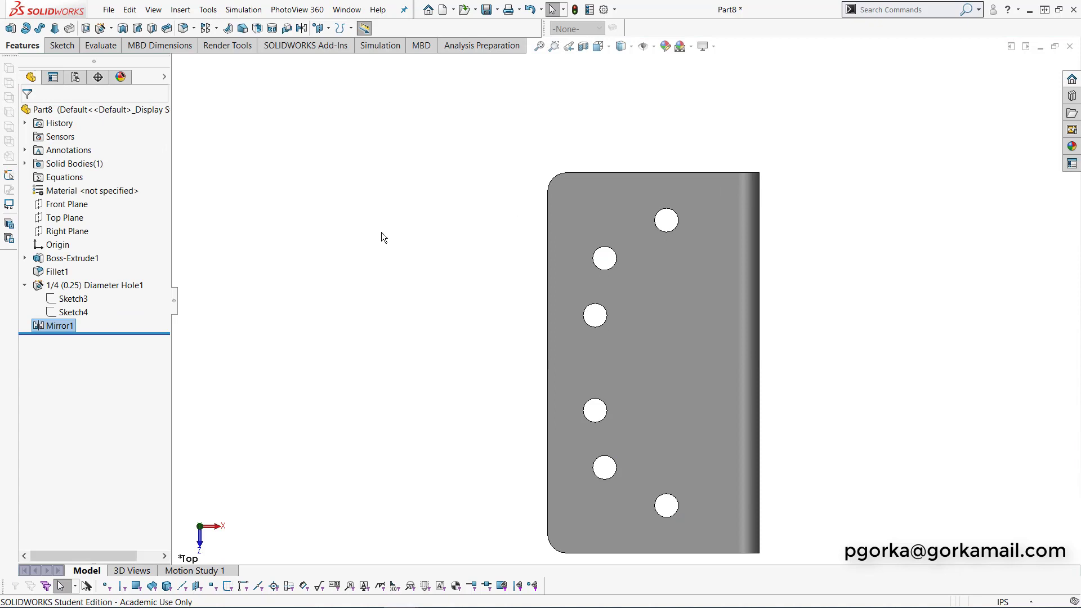
- Edit the drilled hole feature, turning off custom sizing and choosing the standard 1/8 (0.12500in) drill size
{"action": "left_click", "coordinate": [70, 288]}
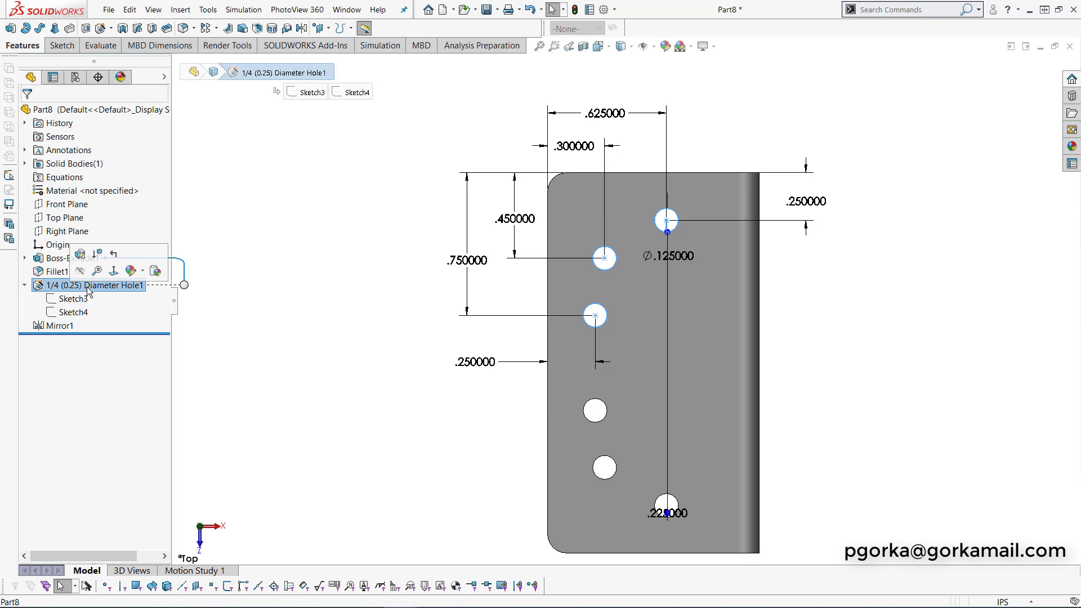
{"action": "left_click", "coordinate": [80, 256]}
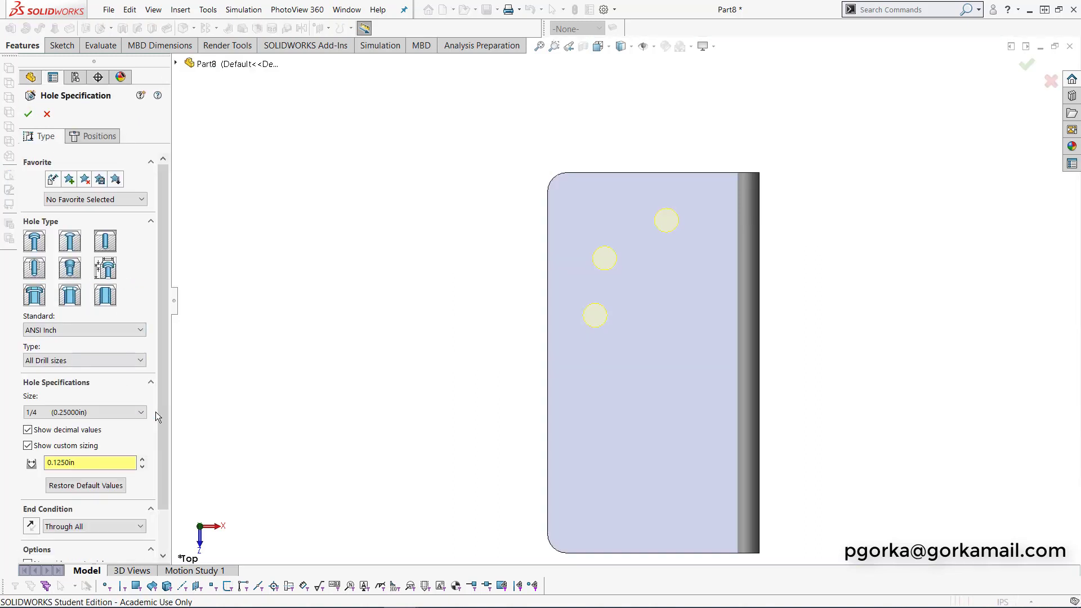
{"action": "scroll", "coordinate": [166, 411], "scroll_direction": "down", "scroll_amount": 1}
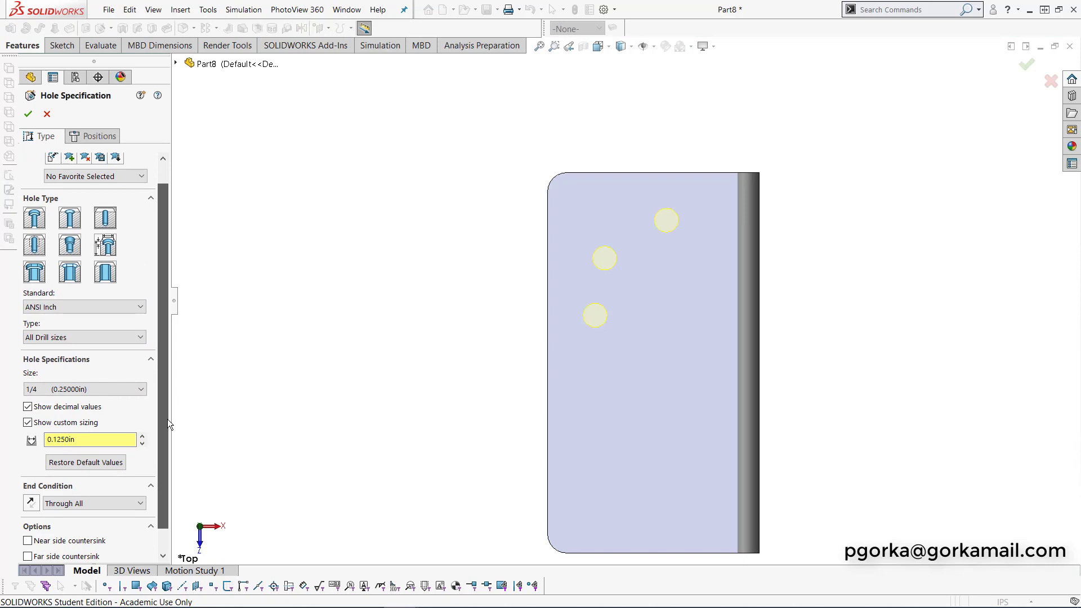
{"action": "scroll", "coordinate": [167, 423], "scroll_direction": "down", "scroll_amount": 1}
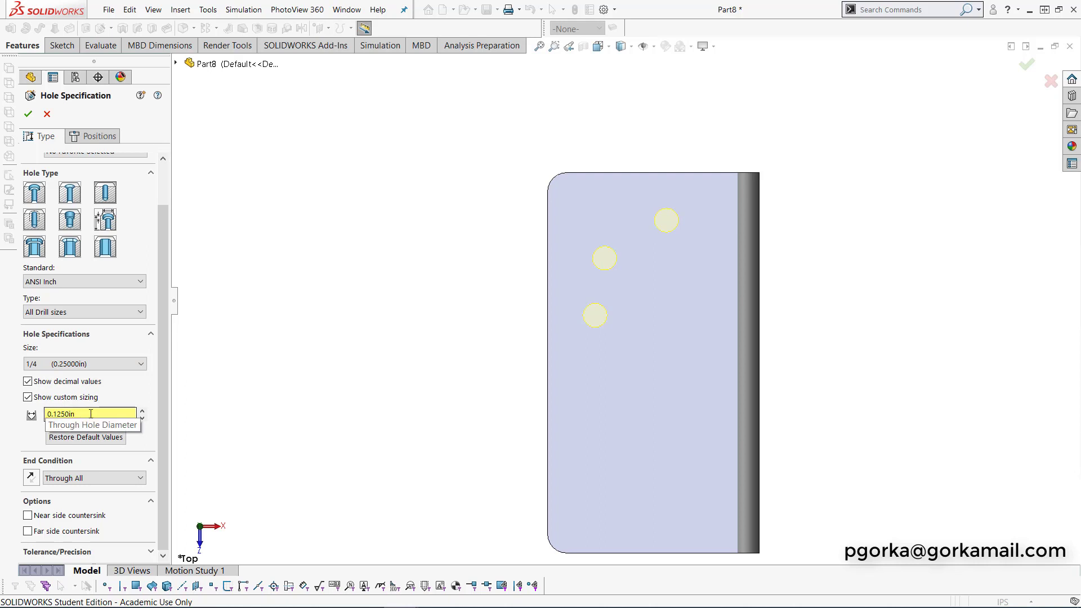
{"action": "left_click", "coordinate": [28, 397]}
{"action": "left_click", "coordinate": [130, 385]}
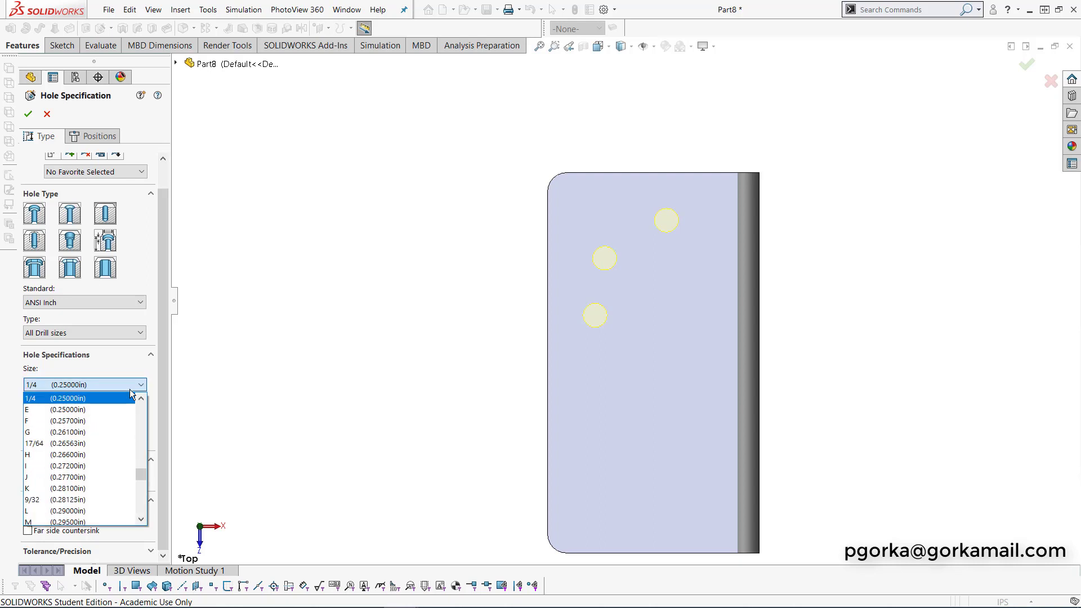
{"action": "left_click", "coordinate": [140, 468]}
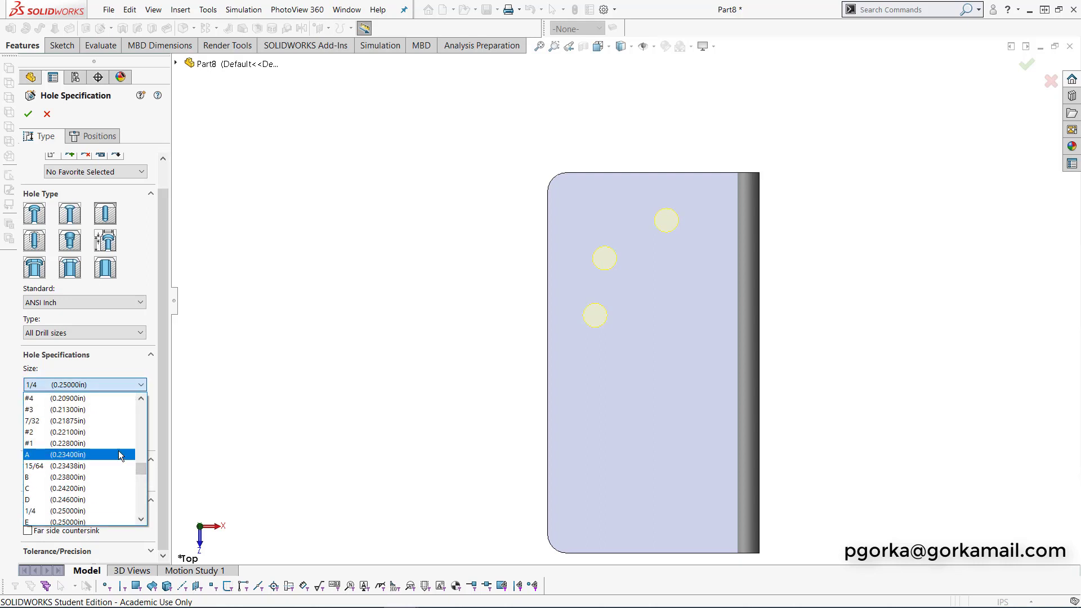
{"action": "scroll", "coordinate": [118, 452], "scroll_direction": "up", "scroll_amount": 5}
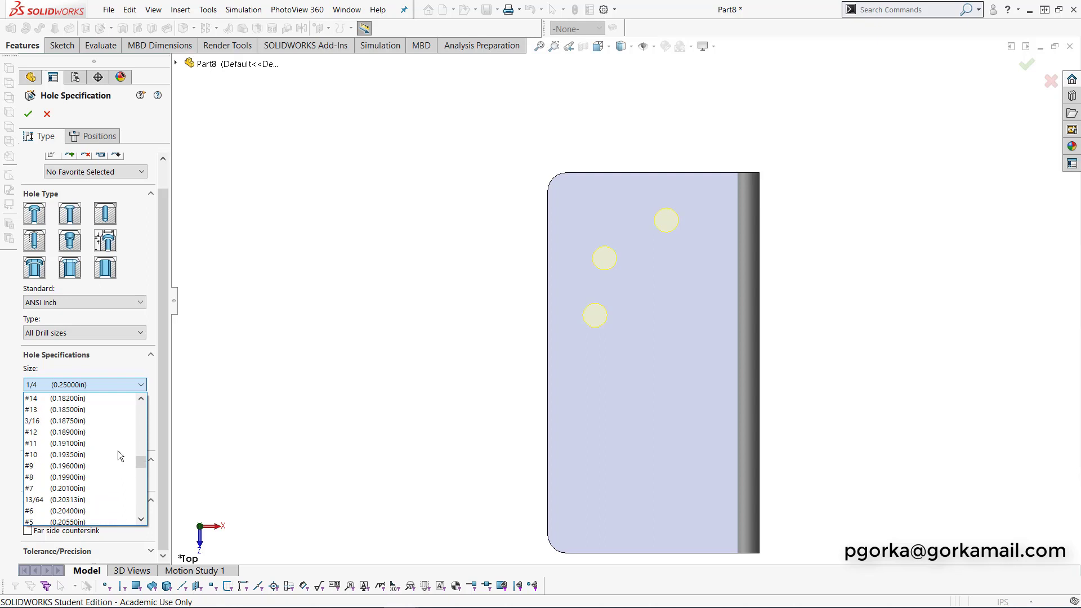
{"action": "scroll", "coordinate": [118, 451], "scroll_direction": "up", "scroll_amount": 3}
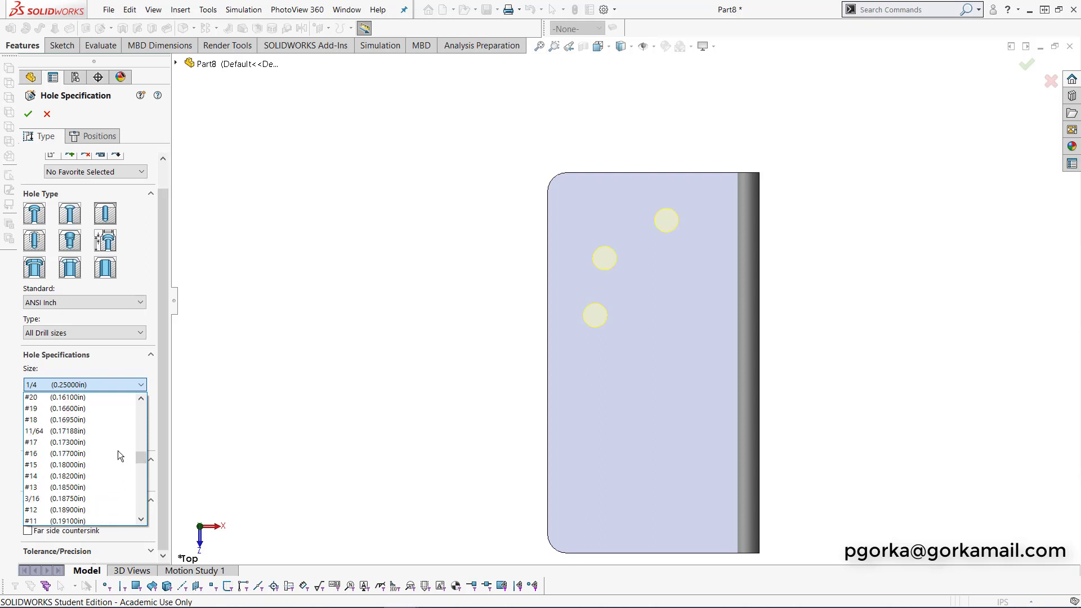
{"action": "scroll", "coordinate": [118, 452], "scroll_direction": "up", "scroll_amount": 4}
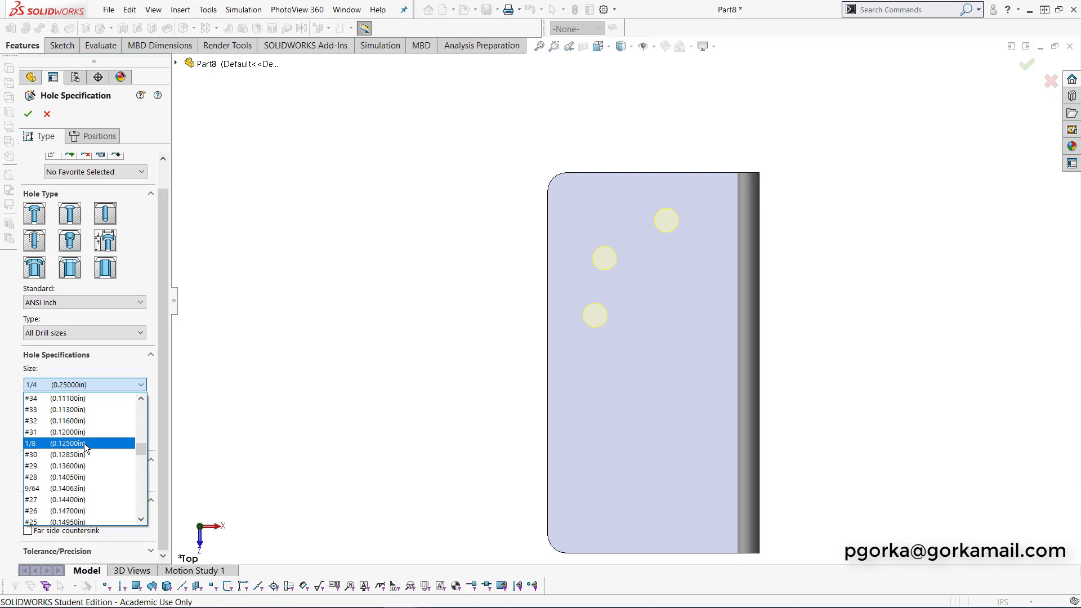
{"action": "left_click", "coordinate": [84, 443]}
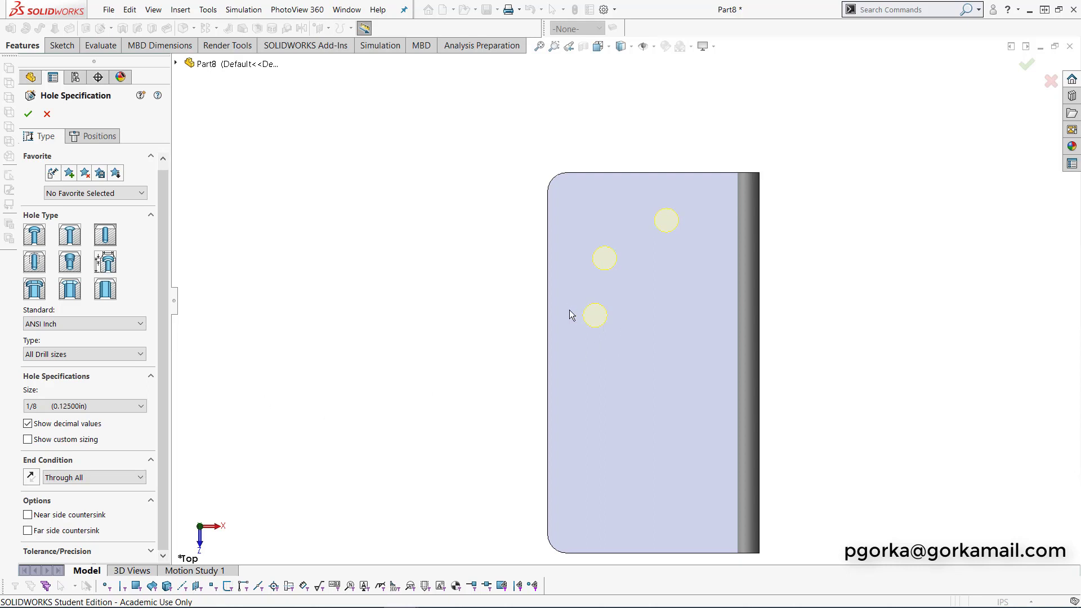
{"action": "left_click", "coordinate": [30, 115]}
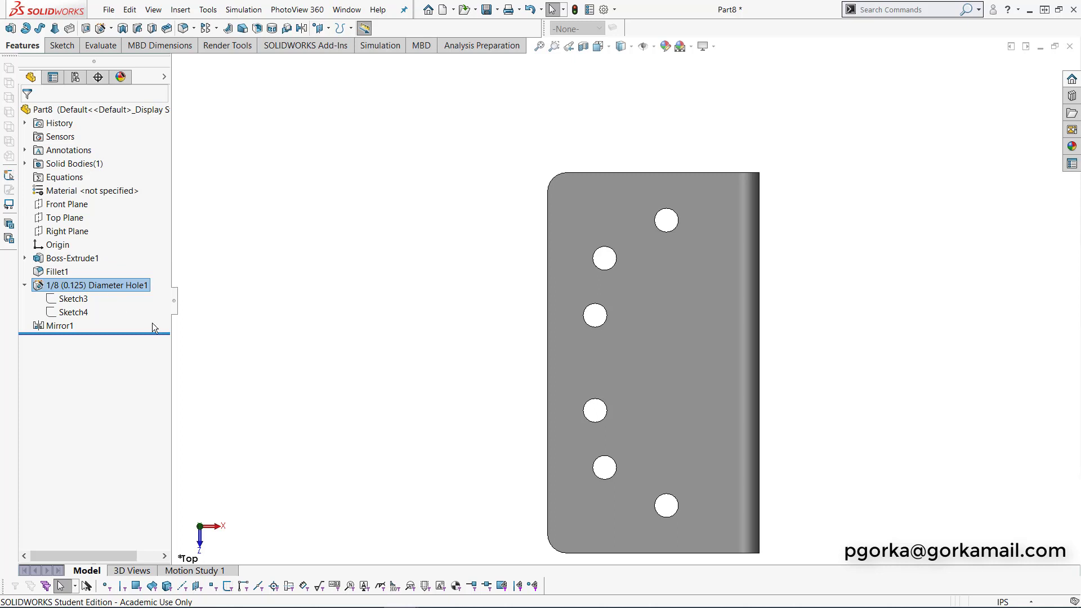
{"action": "left_click", "coordinate": [897, 440]}
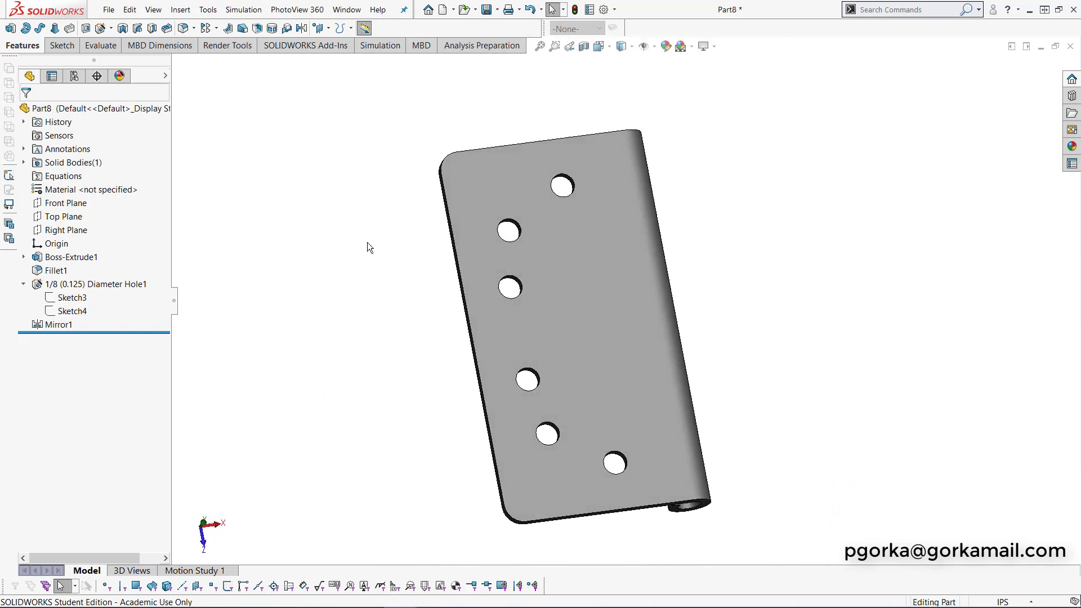
- Rename the part's Default configuration as Base
{"action": "left_click", "coordinate": [75, 77]}
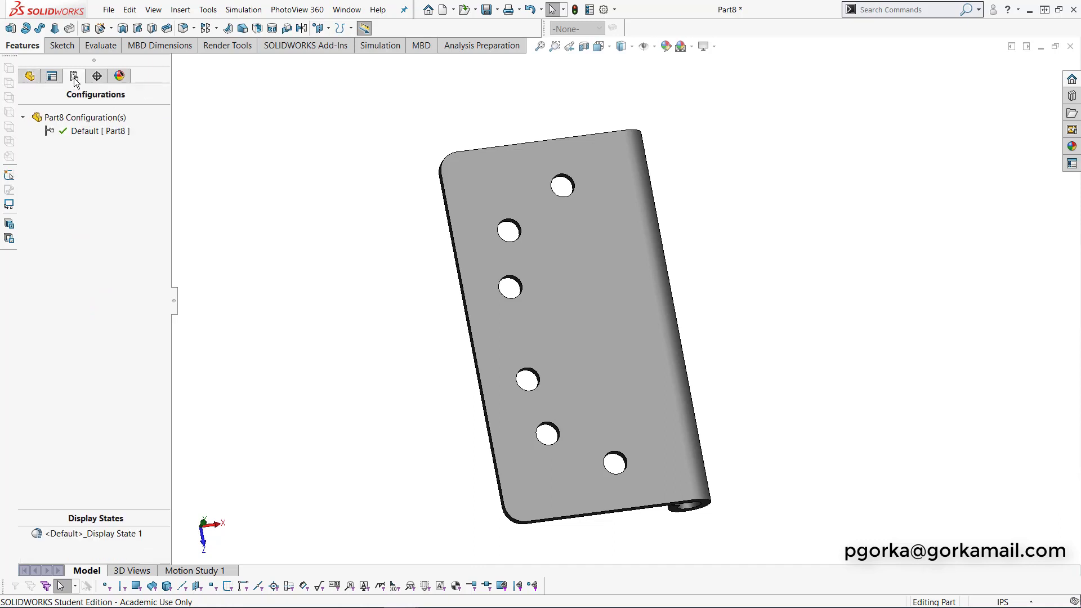
{"action": "right_click", "coordinate": [108, 135]}
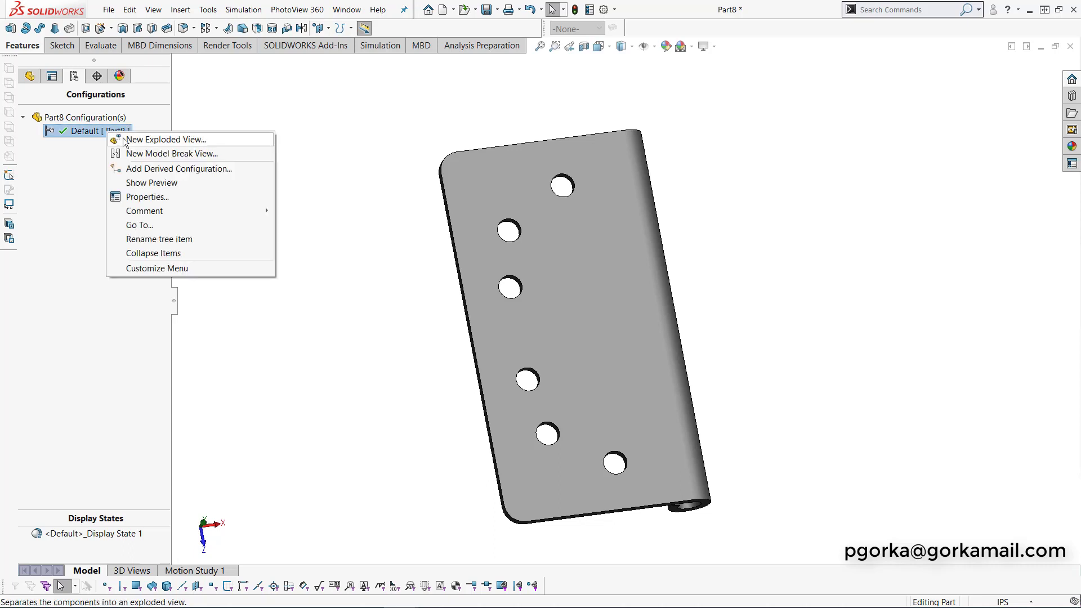
{"action": "left_click", "coordinate": [146, 197]}
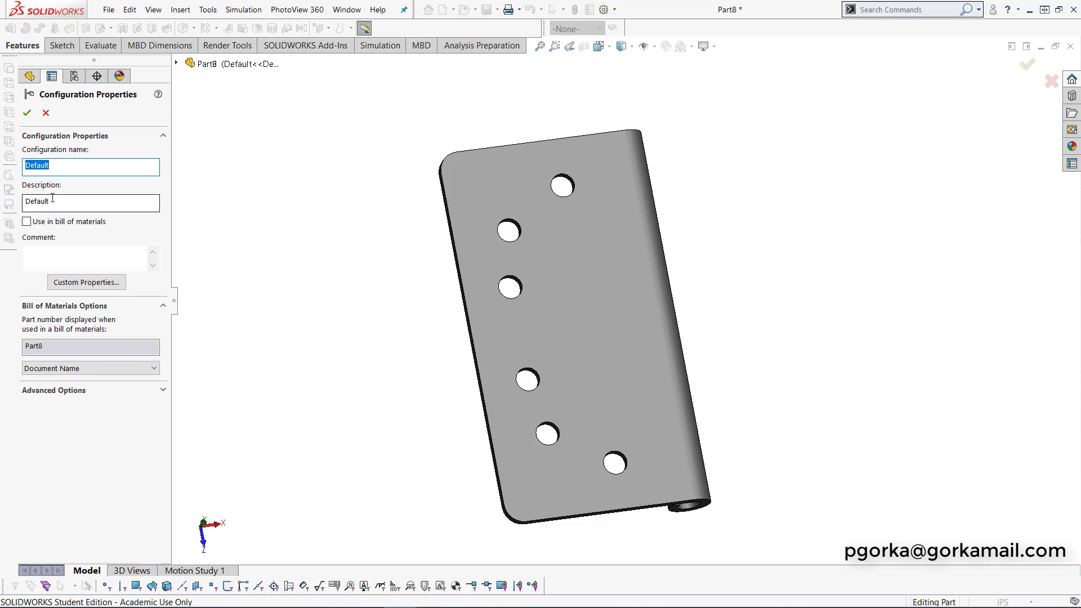
{"action": "type", "text": "Base"}
{"action": "left_click", "coordinate": [26, 112]}
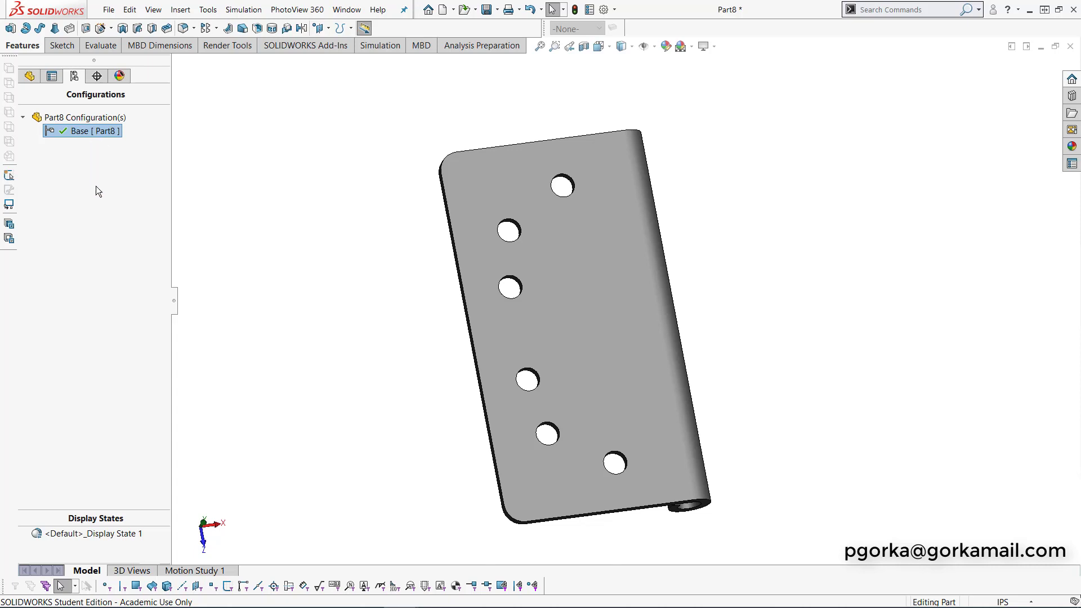
- Add a derived configuration named Left under Base, reveal it in the configuration list and return to the feature tree
{"action": "right_click", "coordinate": [84, 131]}
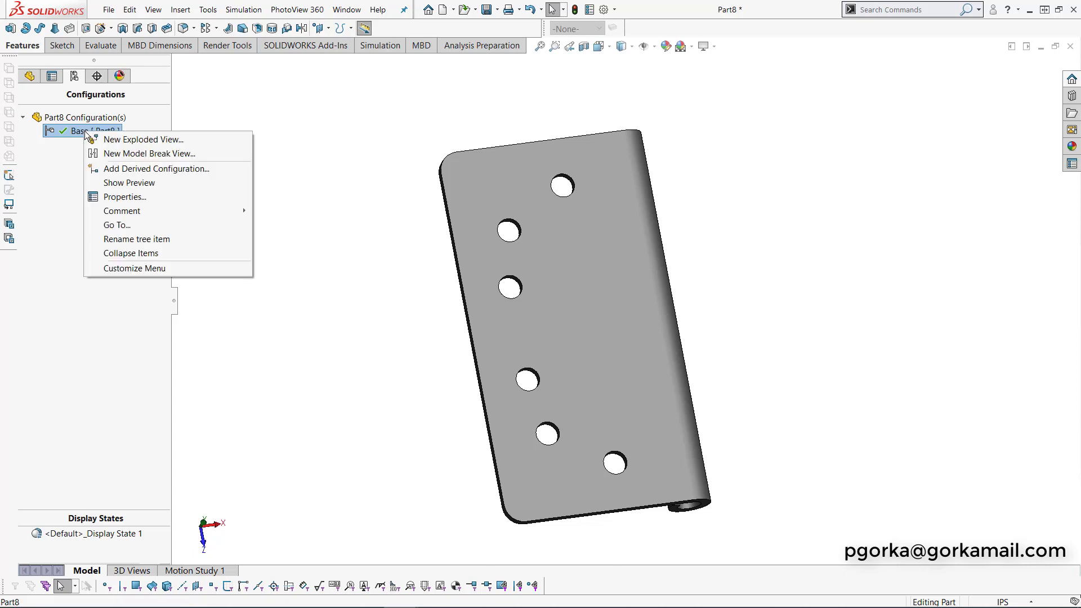
{"action": "left_click", "coordinate": [144, 169]}
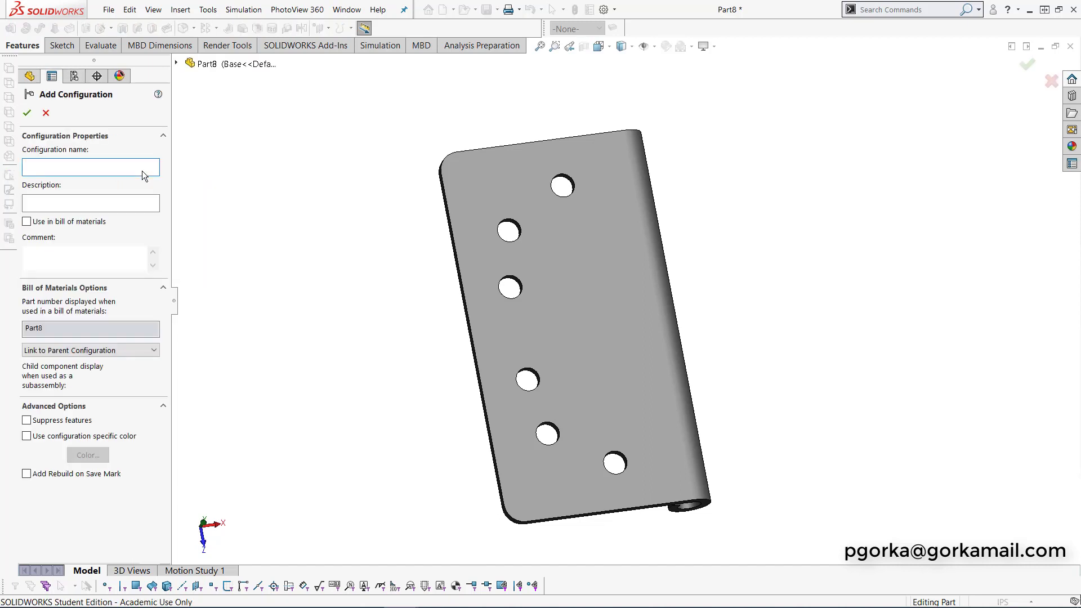
{"action": "type", "text": "Left"}
{"action": "left_click", "coordinate": [27, 113]}
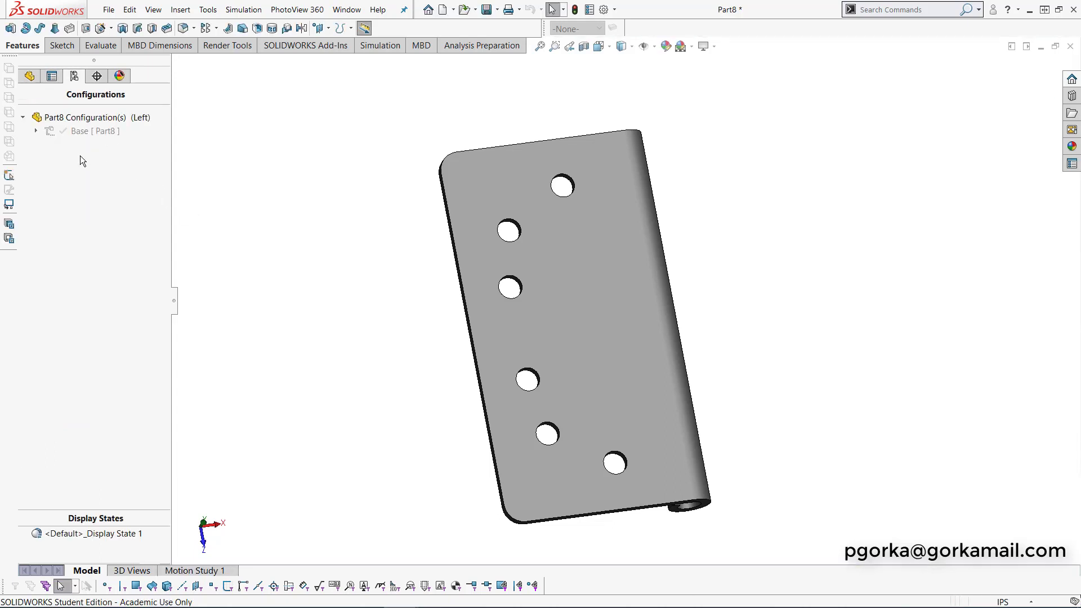
{"action": "left_click", "coordinate": [35, 131]}
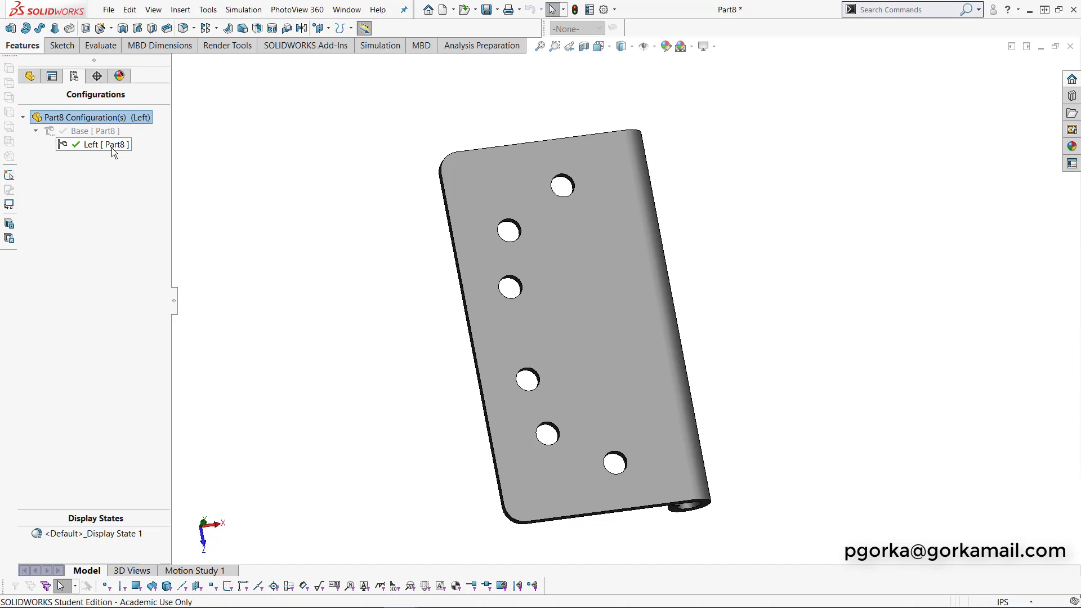
{"action": "left_click", "coordinate": [29, 77]}
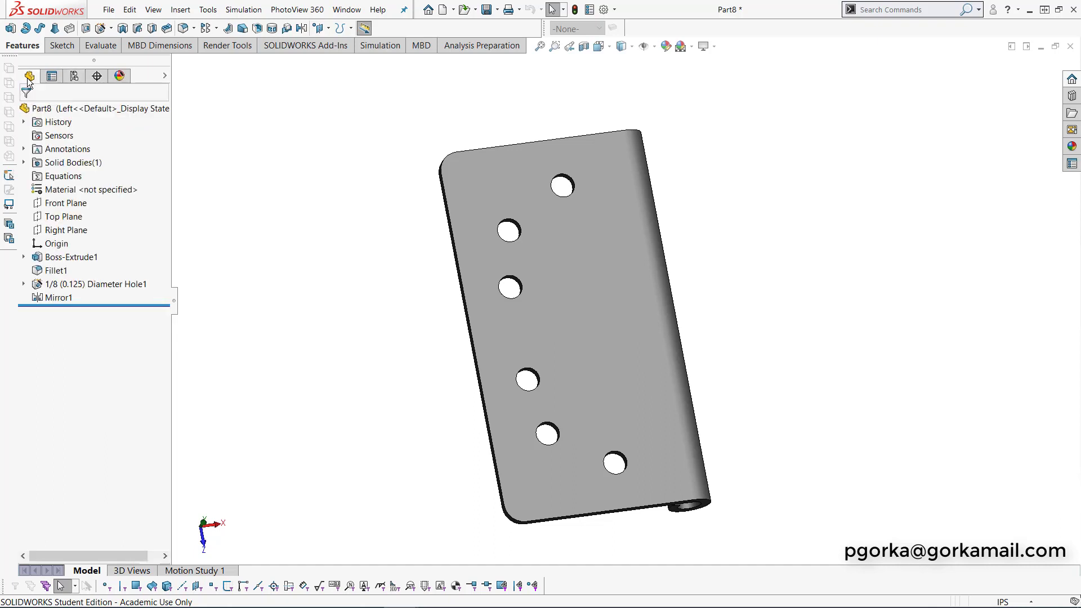
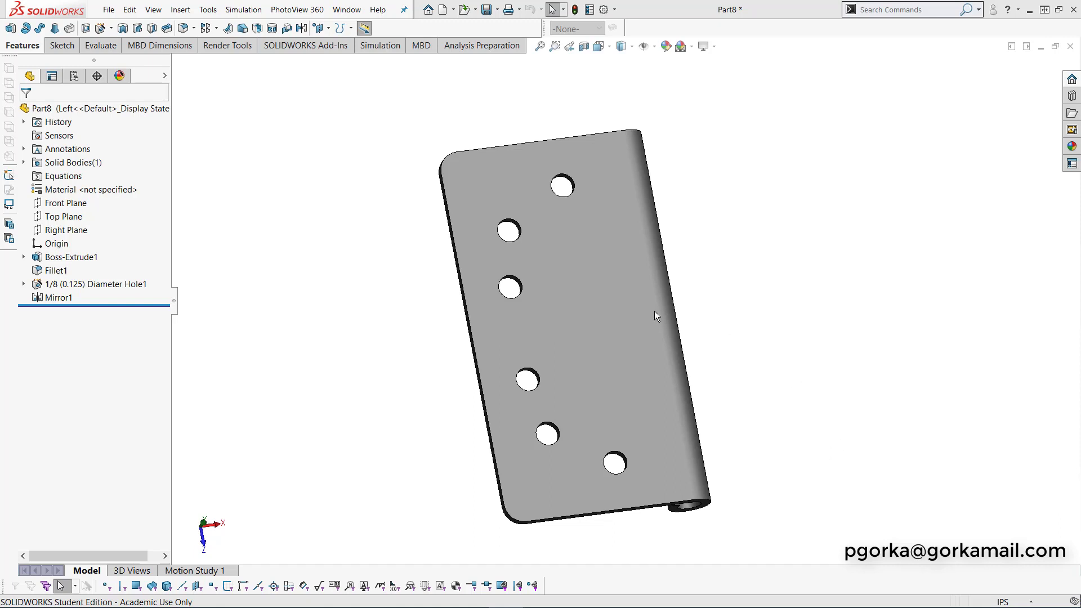
- Sketch a corner rectangle about 0.41 by 0.47 in on the plate's flat face, overlapping the curled edge above the origin
{"action": "left_click", "coordinate": [583, 313]}
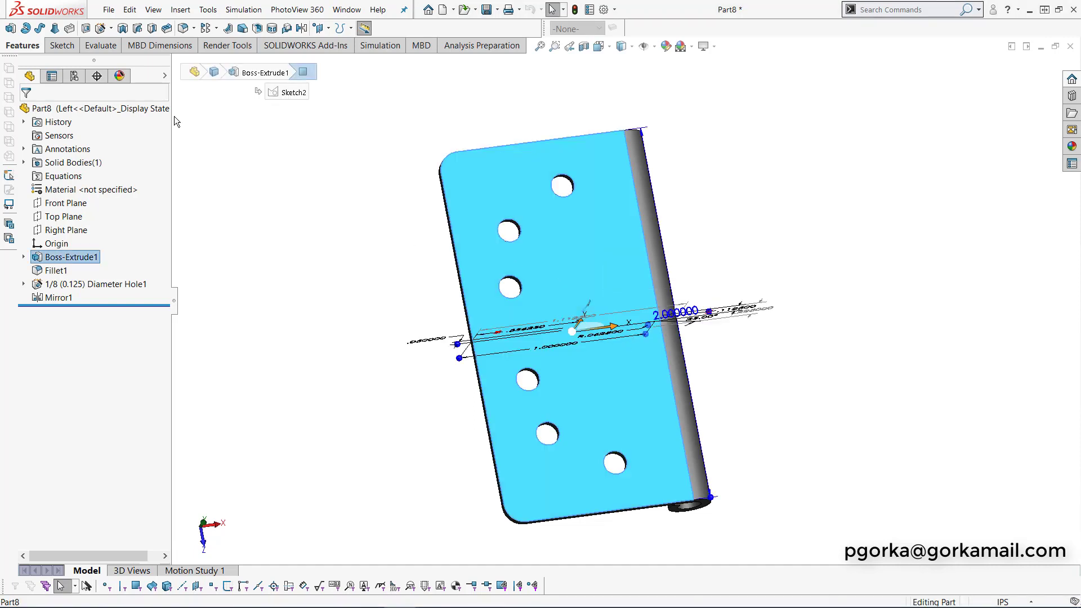
{"action": "left_click", "coordinate": [58, 45]}
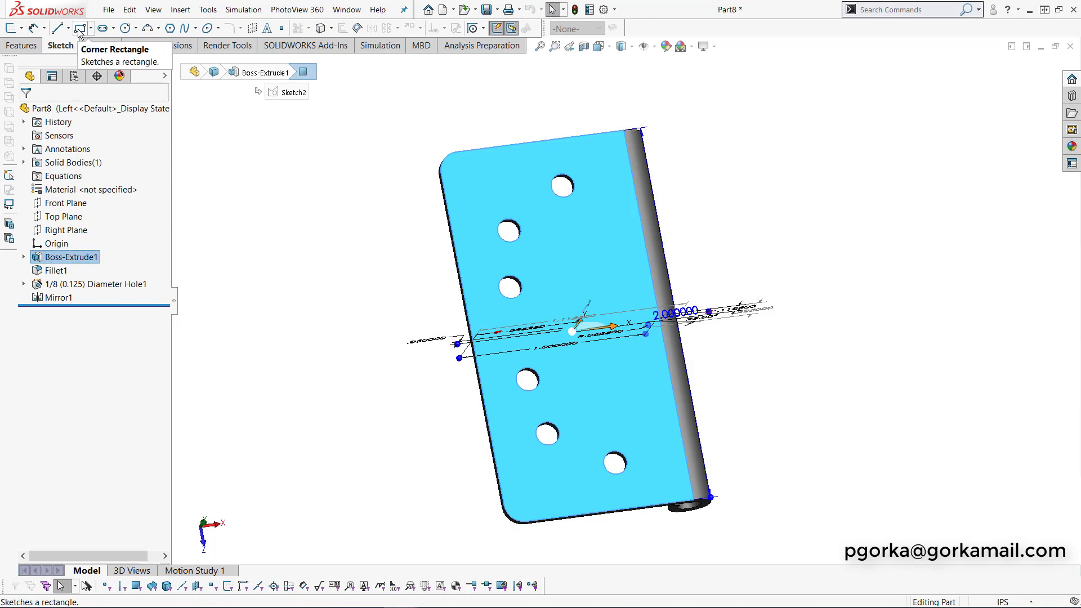
{"action": "left_click", "coordinate": [79, 29]}
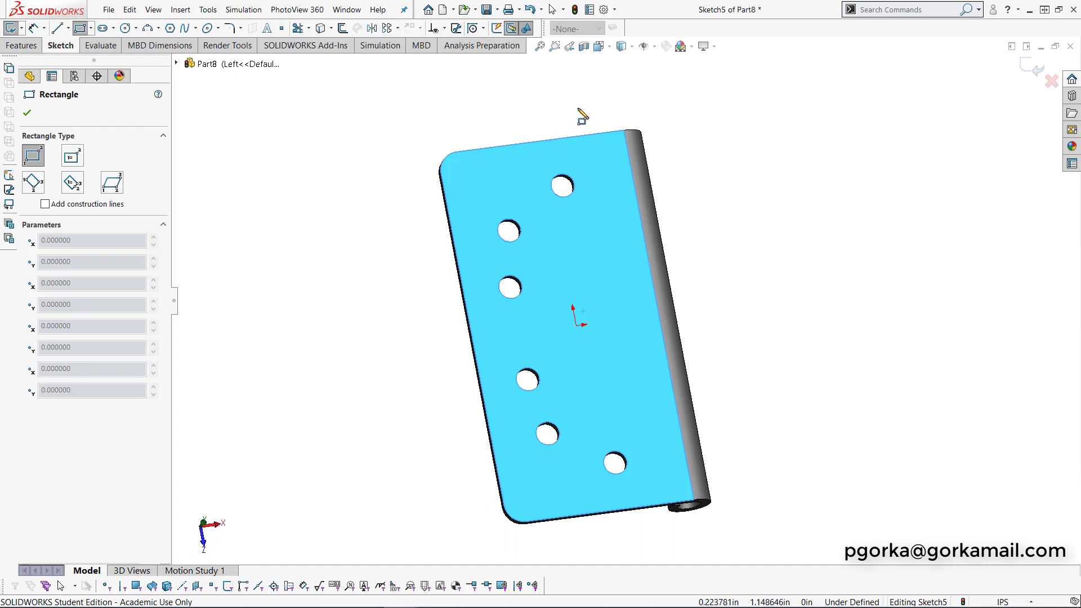
{"action": "left_click", "coordinate": [609, 47]}
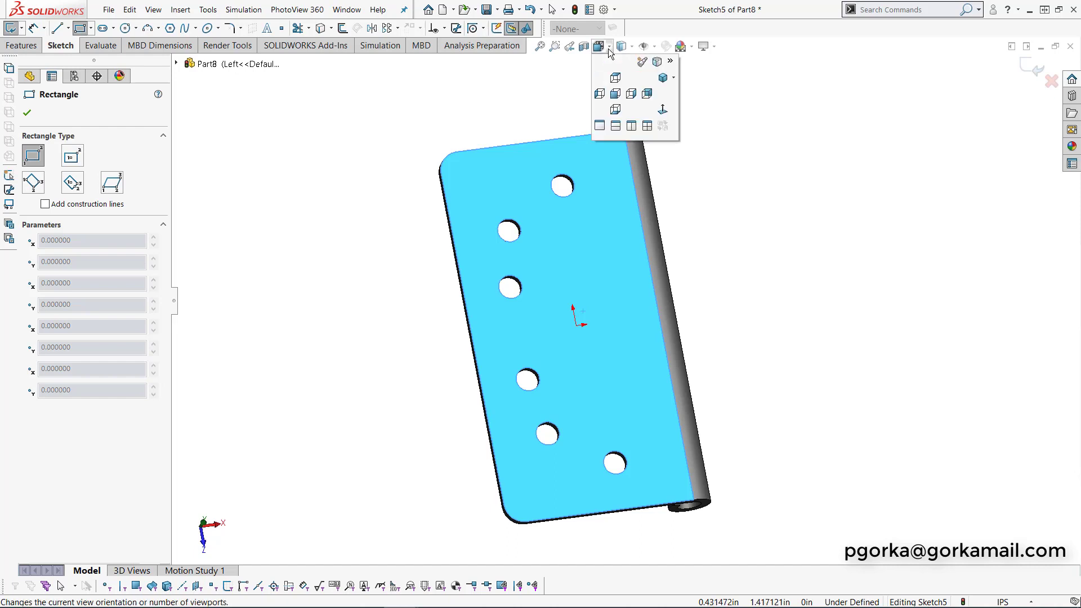
{"action": "left_click", "coordinate": [663, 112]}
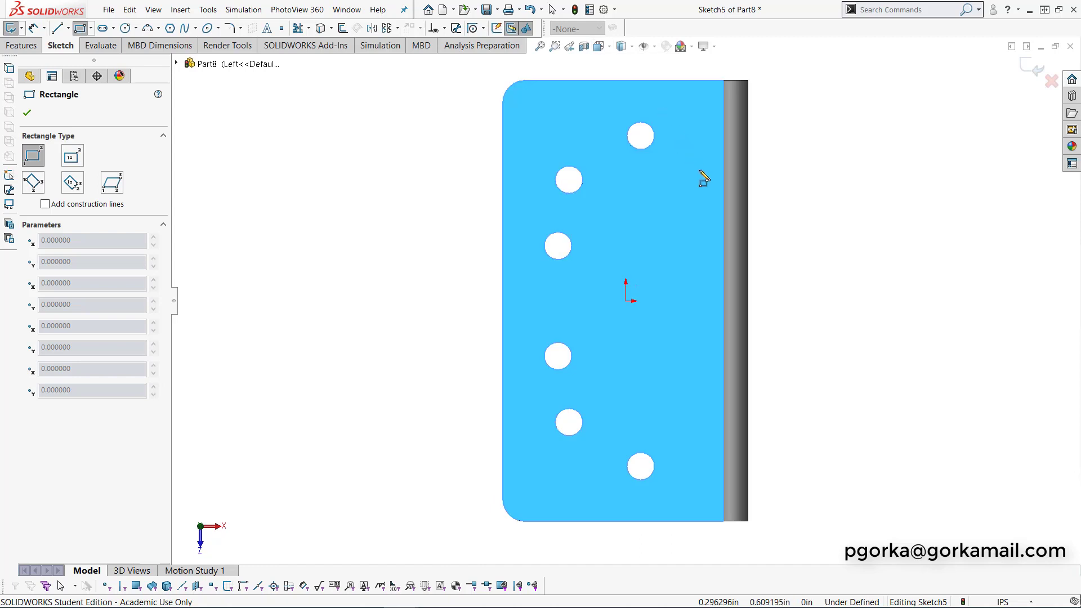
{"action": "left_click", "coordinate": [781, 148]}
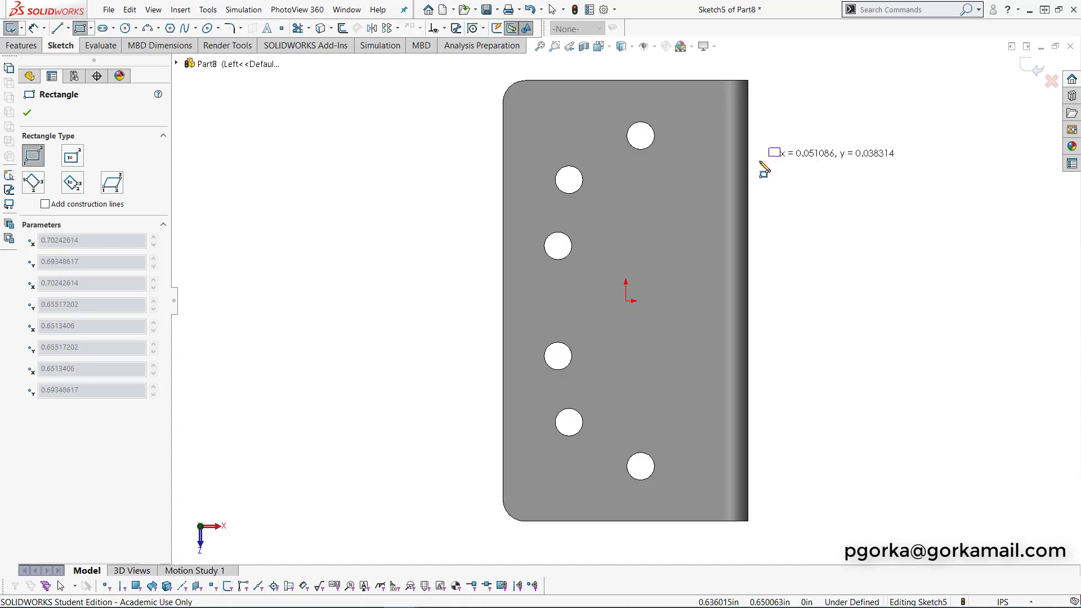
{"action": "left_click", "coordinate": [692, 251]}
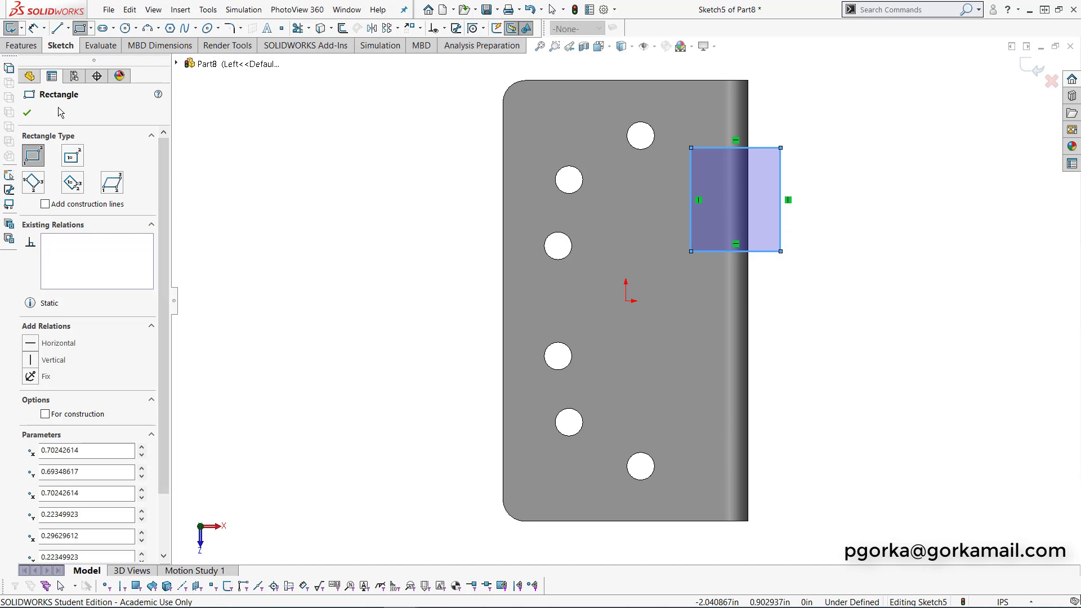
{"action": "left_click", "coordinate": [26, 113]}
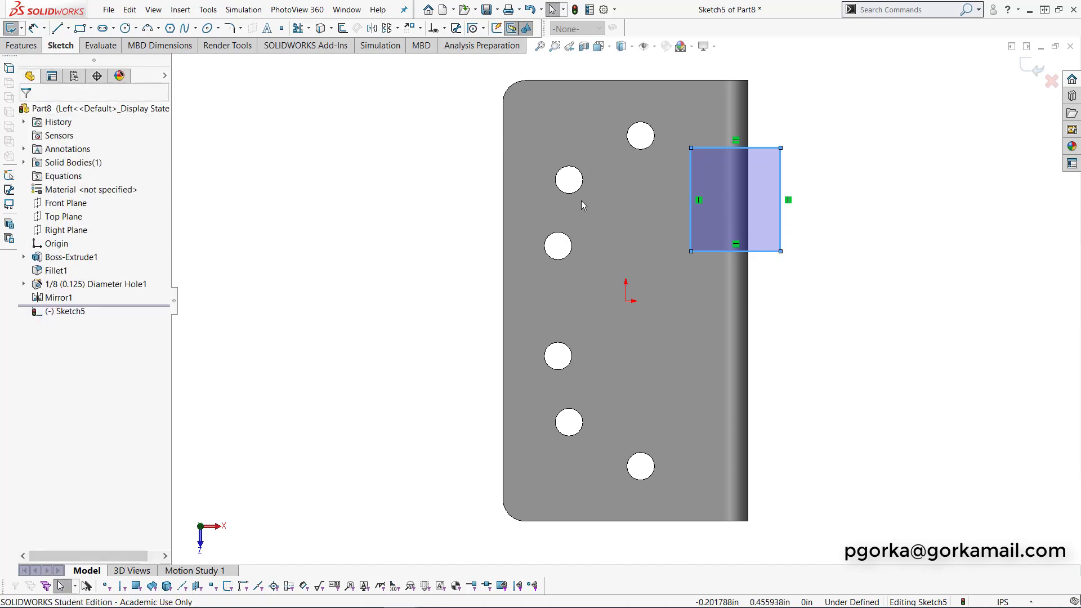
{"action": "left_click", "coordinate": [816, 238]}
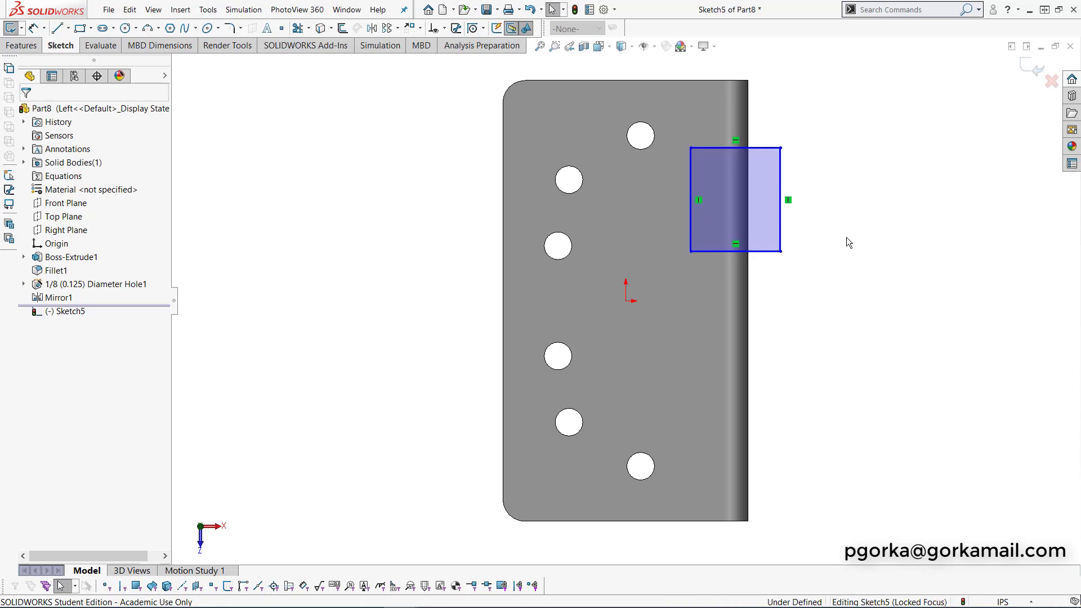
{"action": "left_click", "coordinate": [781, 230]}
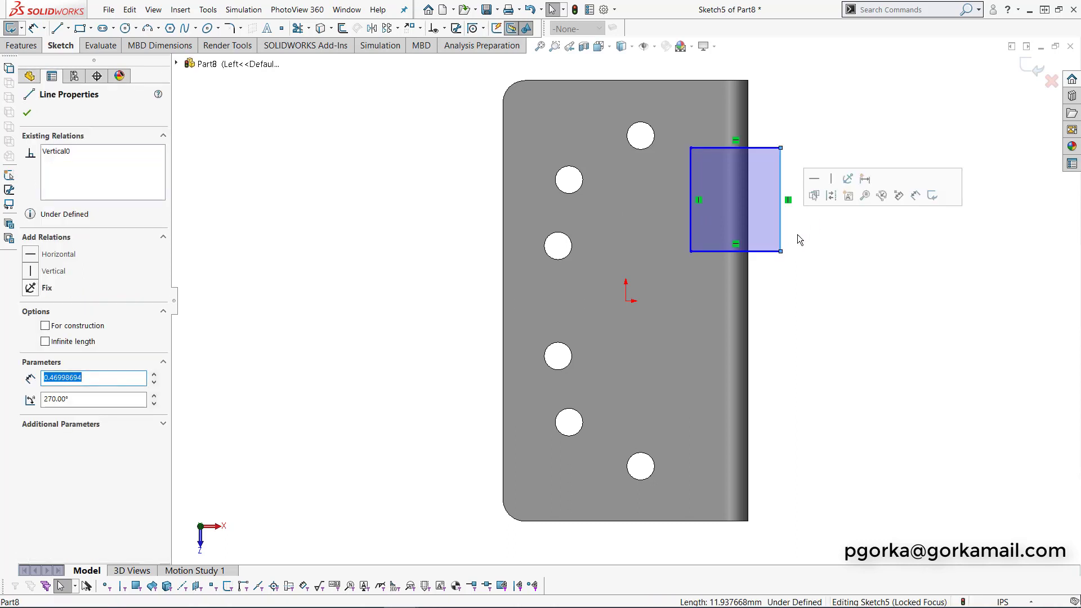
{"action": "left_click", "coordinate": [749, 277], "text": "ctrl"}
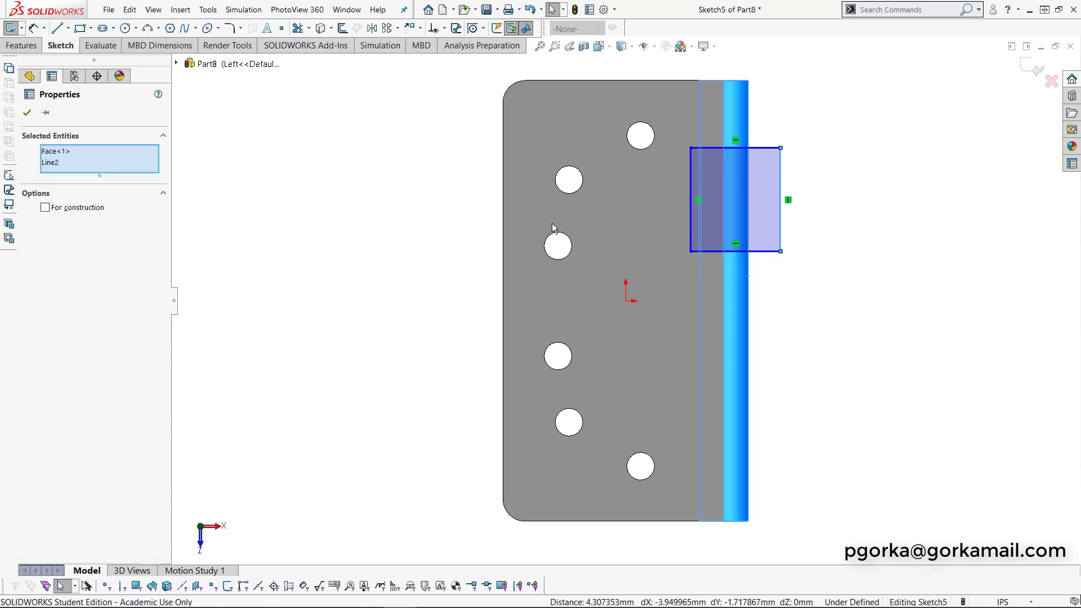
{"action": "right_click", "coordinate": [137, 152]}
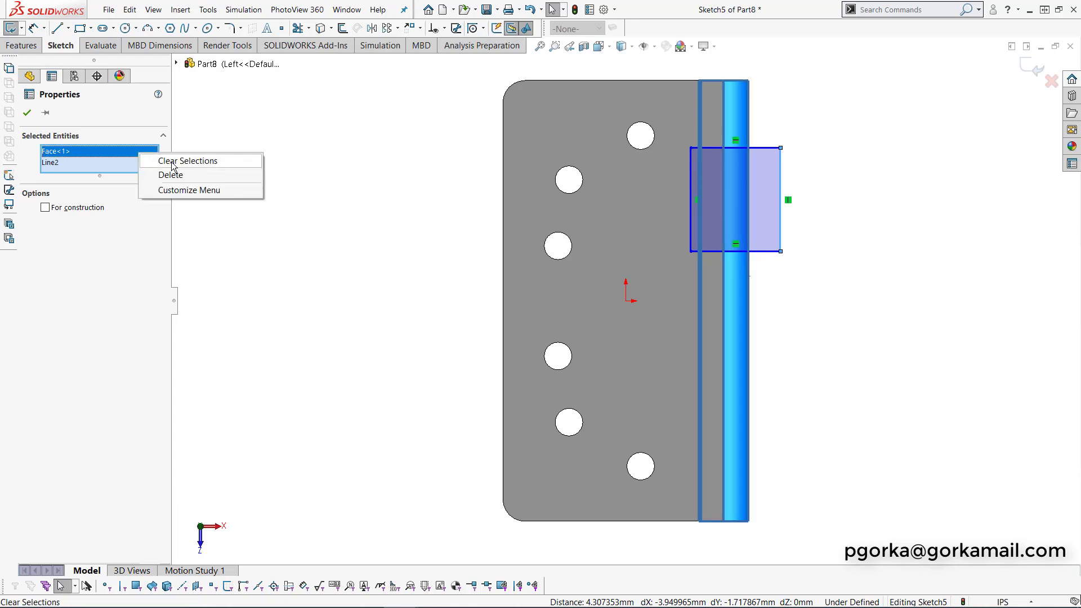
{"action": "left_click", "coordinate": [198, 164]}
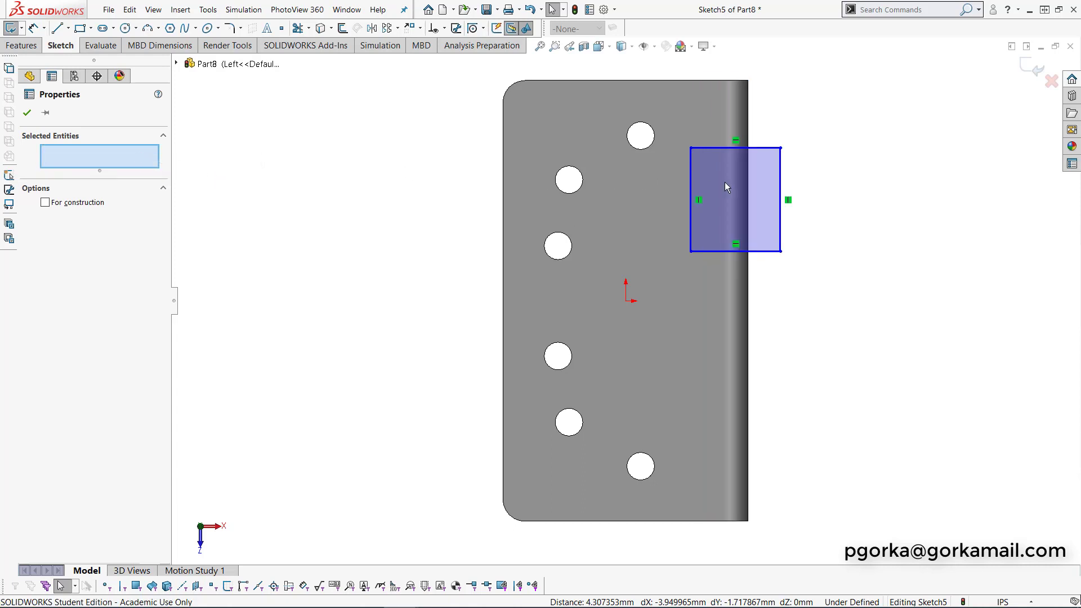
- Make the rectangle's outer vertical side collinear with the silhouette edge of the curl
{"action": "left_click", "coordinate": [780, 182]}
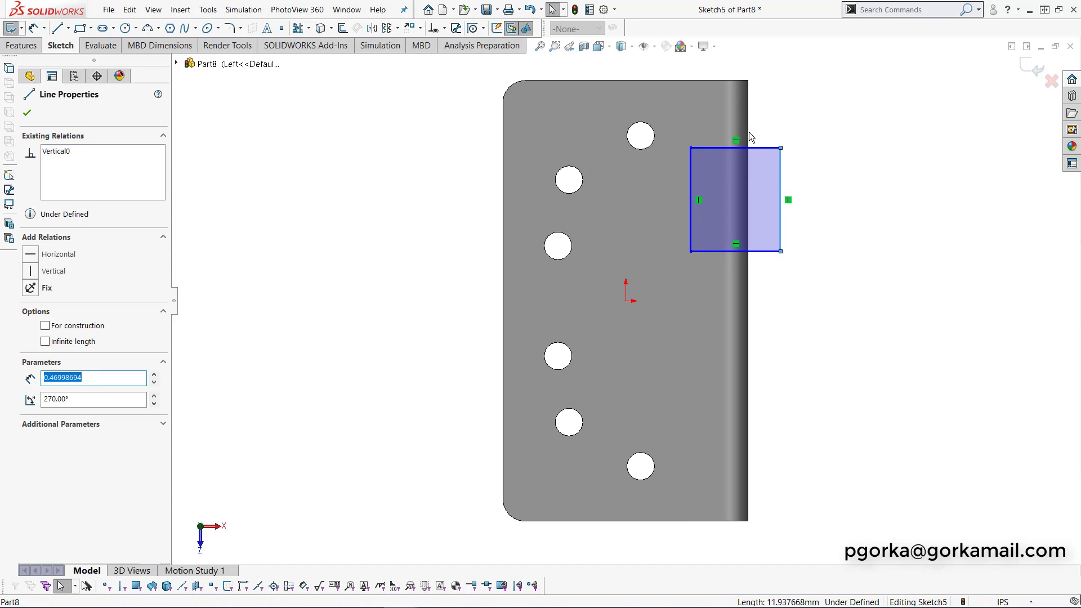
{"action": "left_click", "coordinate": [749, 280], "text": "ctrl"}
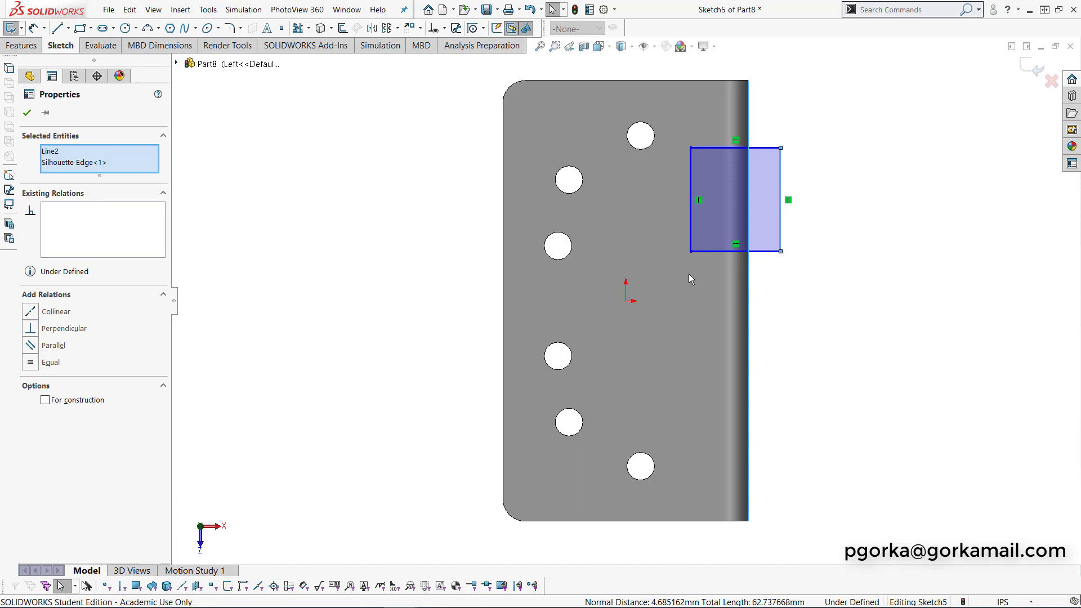
{"action": "left_click", "coordinate": [31, 312]}
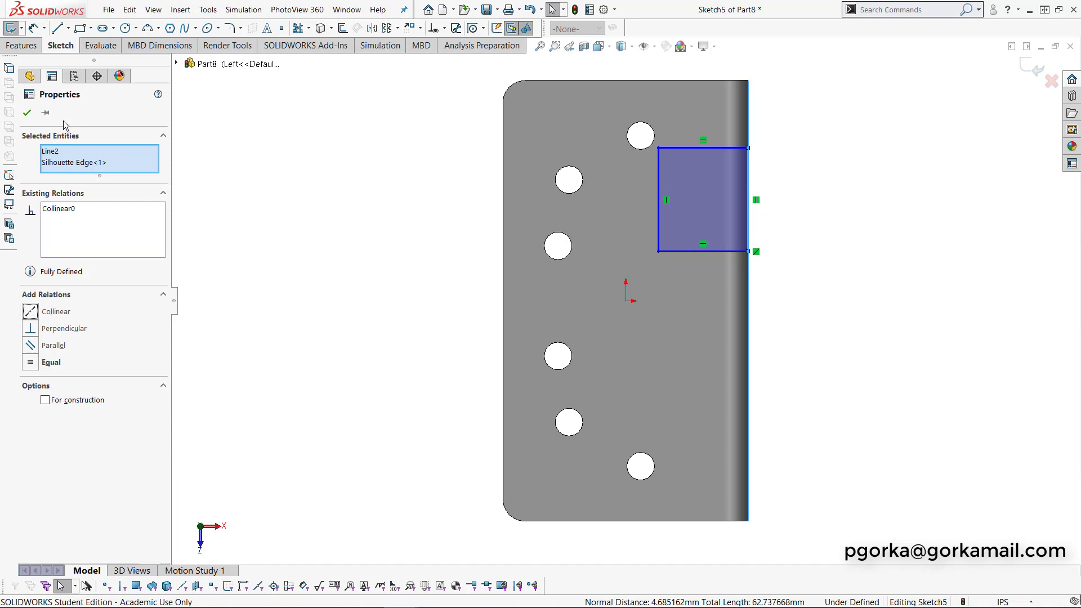
- Dimension the rectangle's vertical side to 0.4 in
{"action": "left_click", "coordinate": [32, 28]}
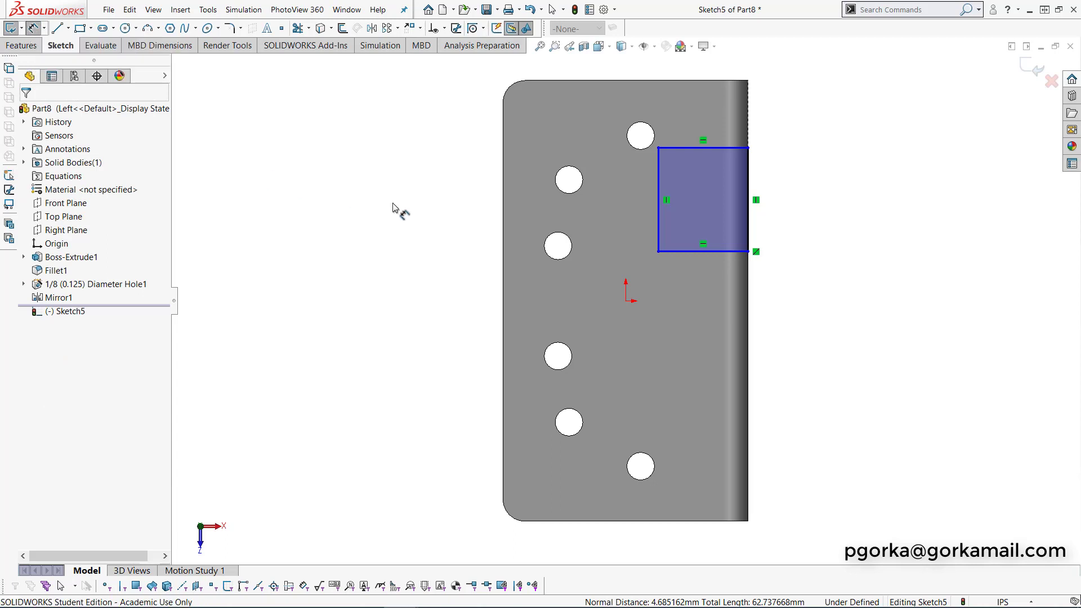
{"action": "left_click", "coordinate": [658, 231]}
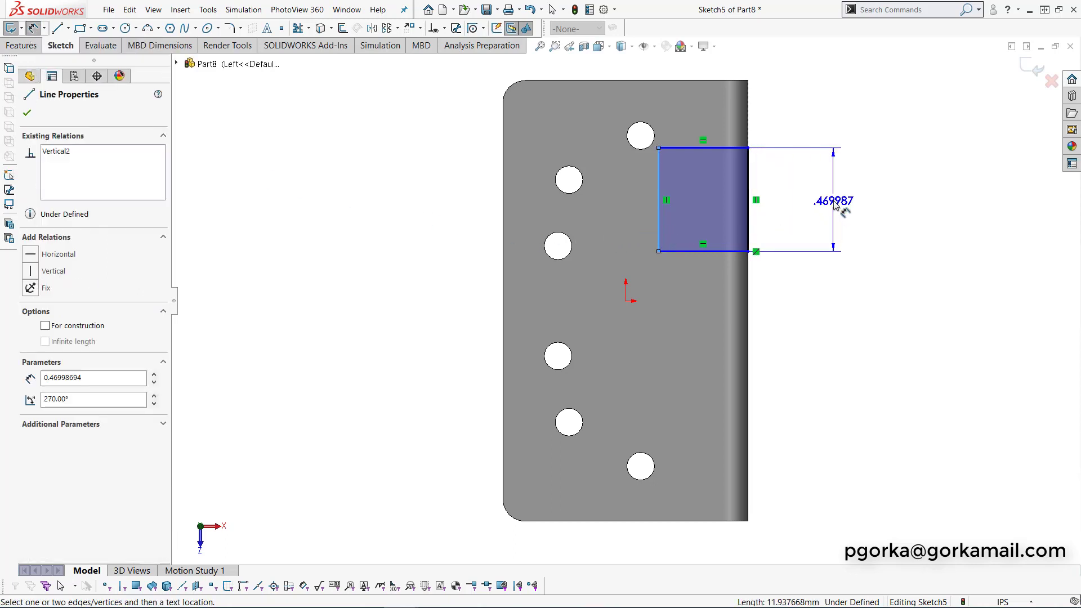
{"action": "left_click", "coordinate": [835, 206]}
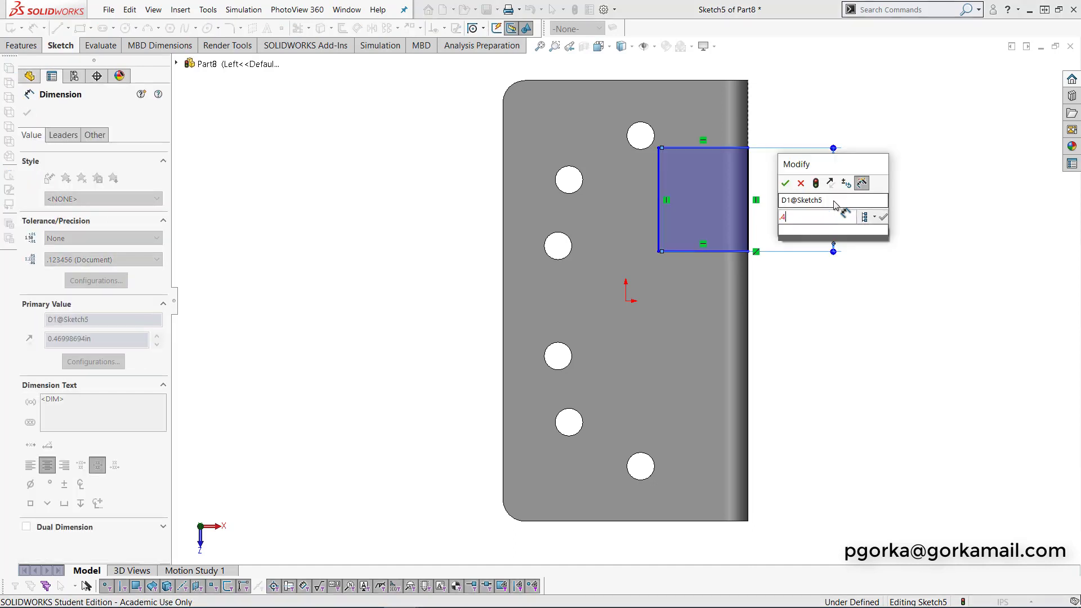
{"action": "key", "text": "Escape"}
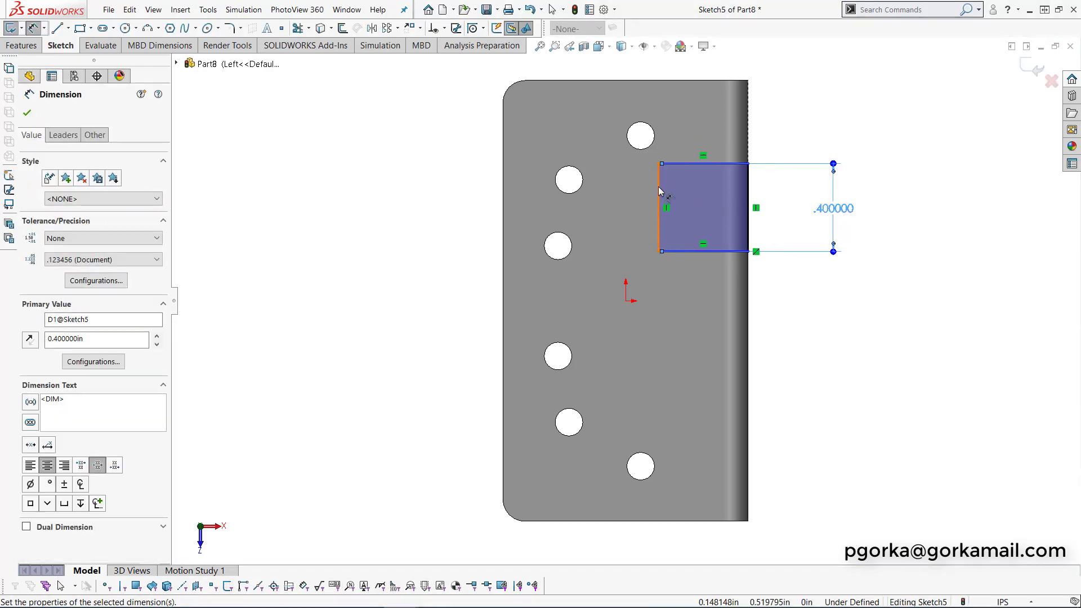
- Dimension the rectangle's inner vertical side 0.85 in from the plate's long edge opposite the curl
{"action": "left_click", "coordinate": [659, 188]}
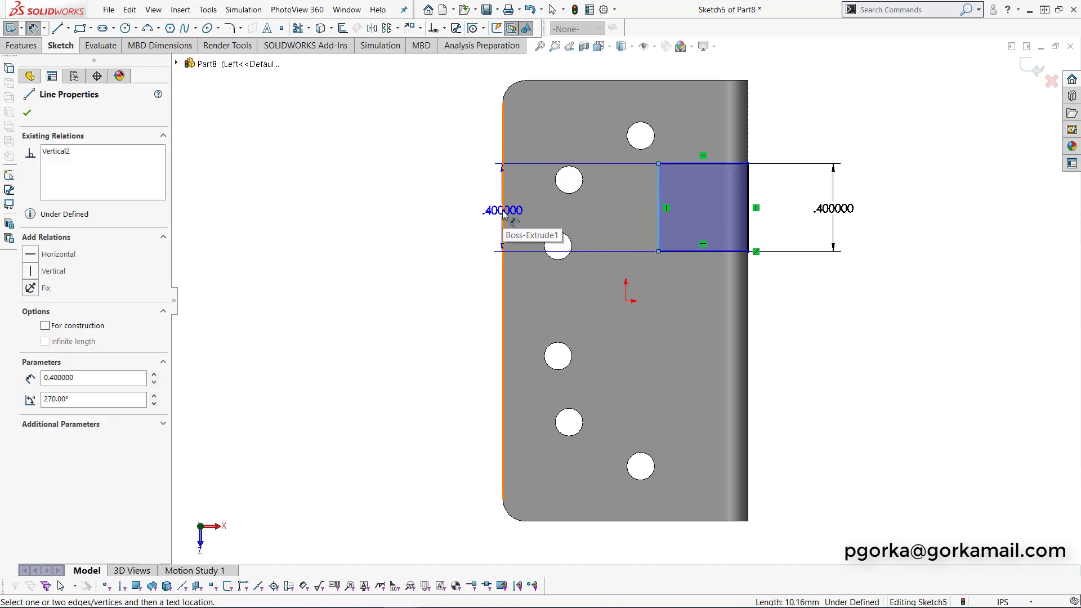
{"action": "left_click", "coordinate": [504, 209]}
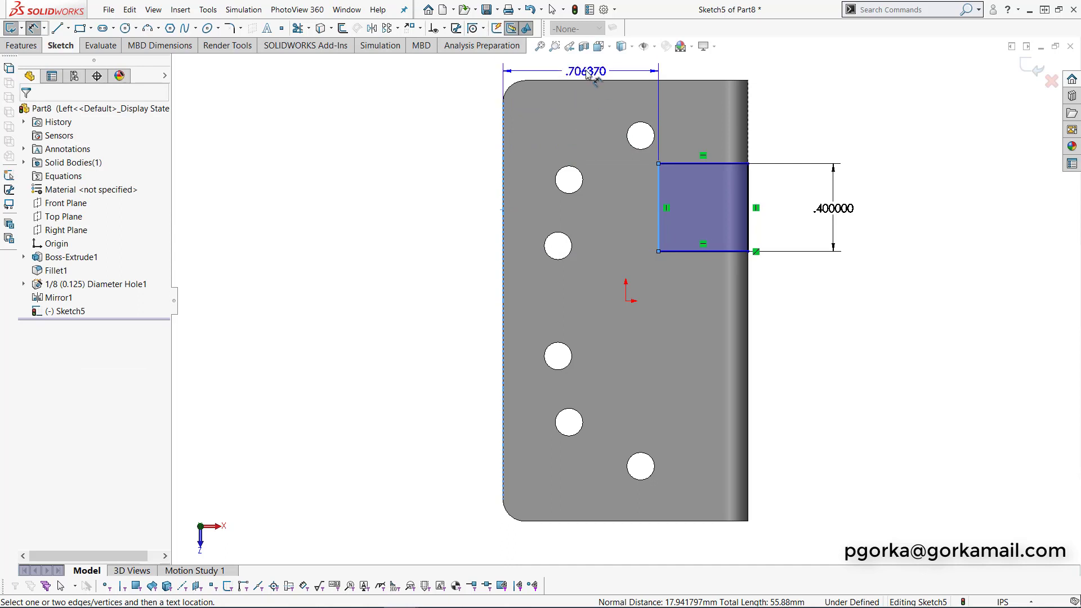
{"action": "left_click", "coordinate": [587, 72]}
{"action": "type", "text": "."}
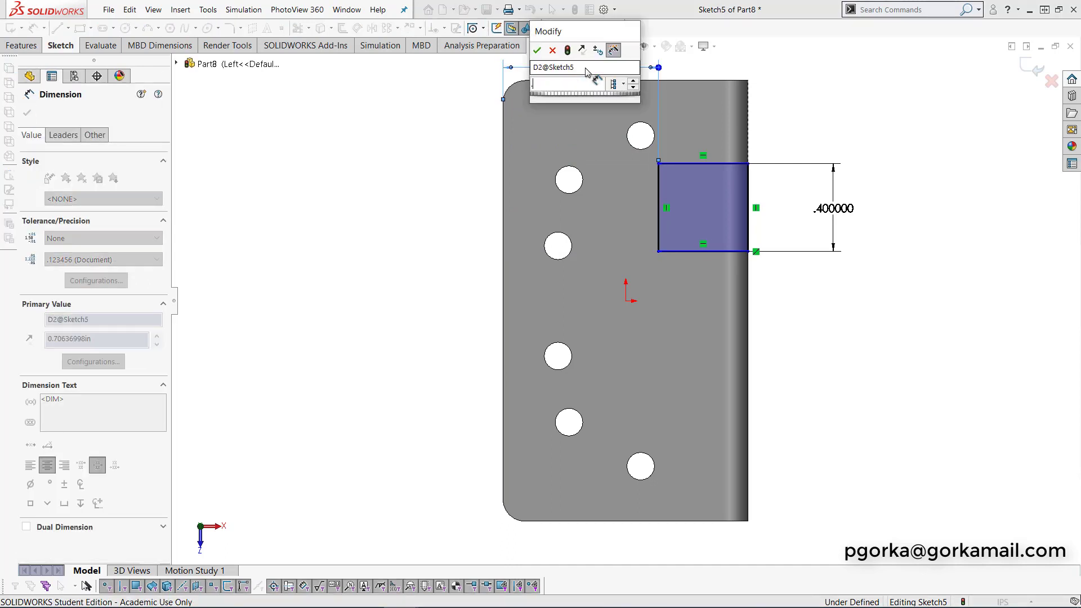
{"action": "type", "text": "85"}
{"action": "key", "text": "Return"}
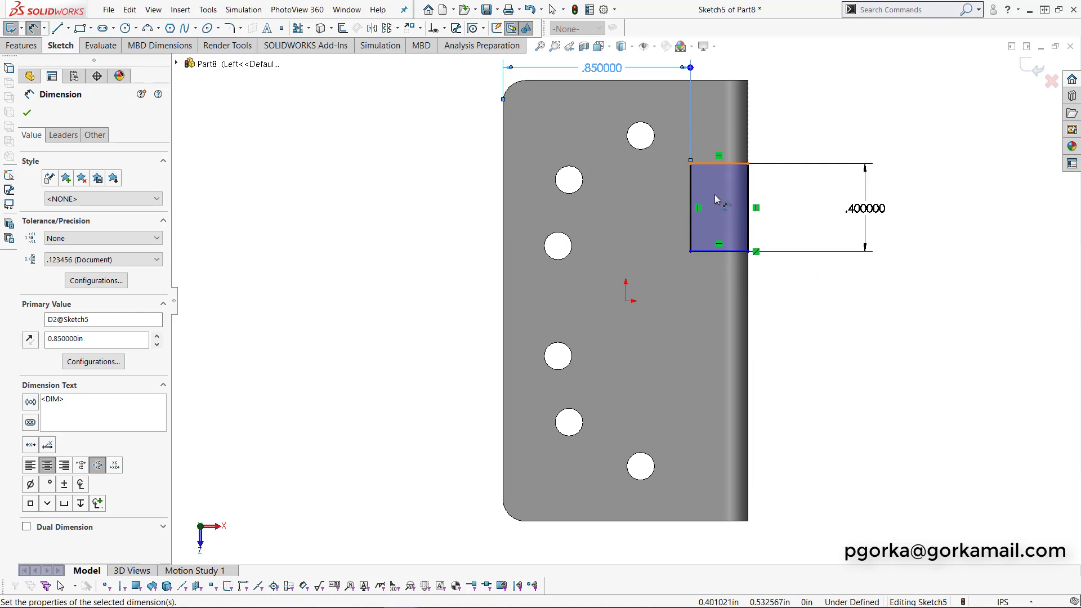
- Dimension the rectangle's upper side 0.4 in from the plate's upper short edge and exit the sketch
{"action": "left_click", "coordinate": [716, 252]}
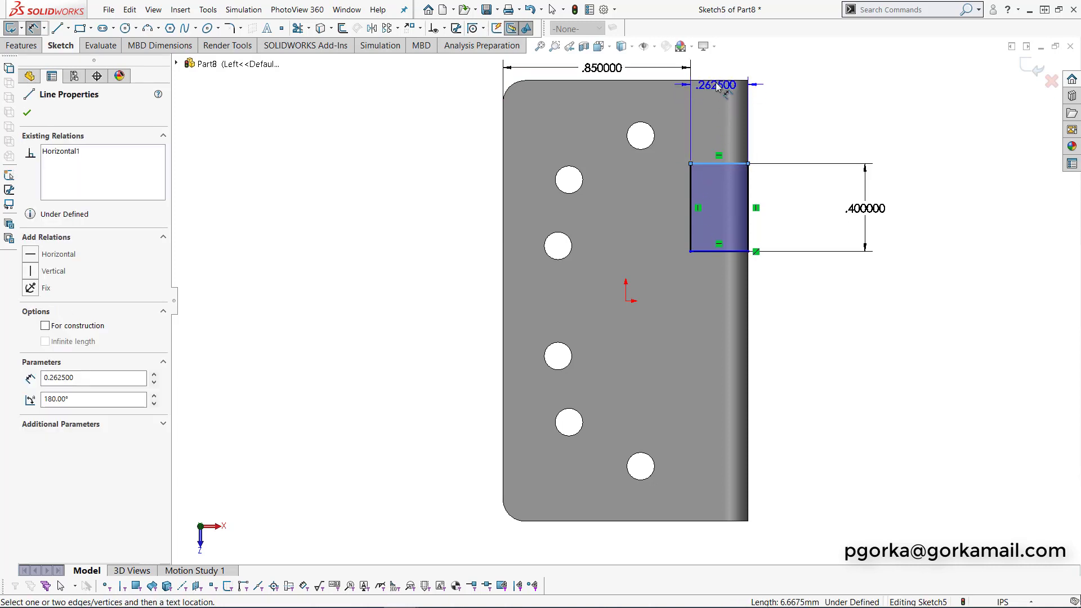
{"action": "left_click", "coordinate": [717, 81]}
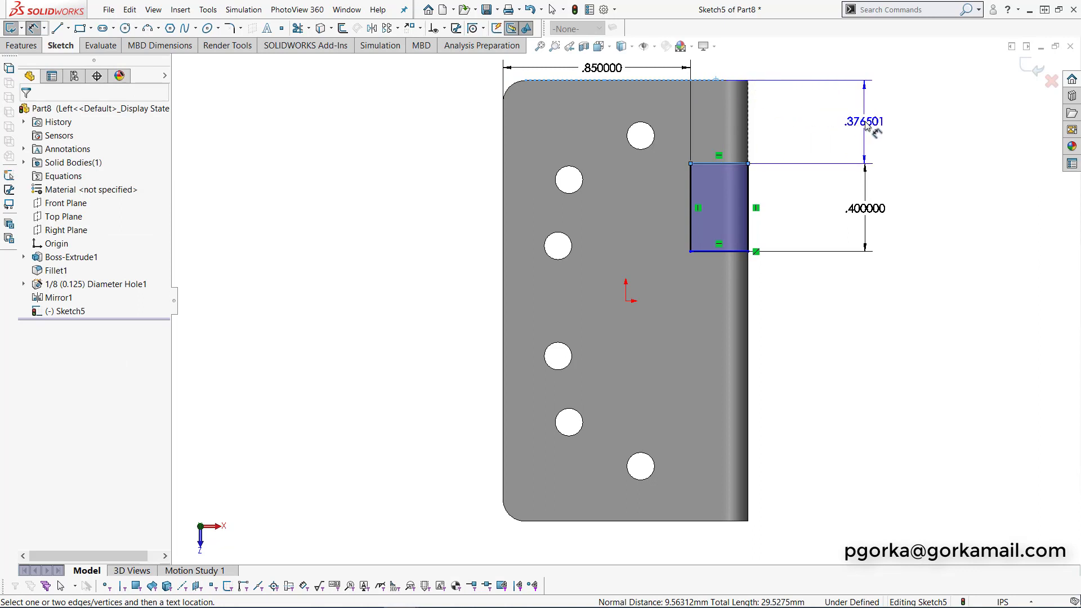
{"action": "left_click", "coordinate": [867, 127]}
{"action": "type", "text": ".4"}
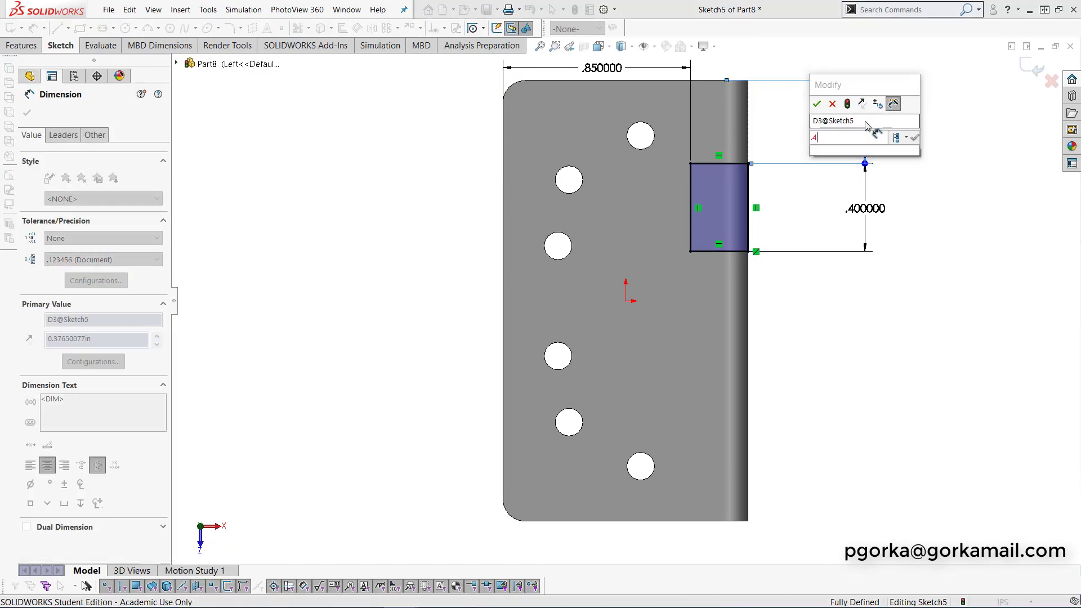
{"action": "key", "text": "Return"}
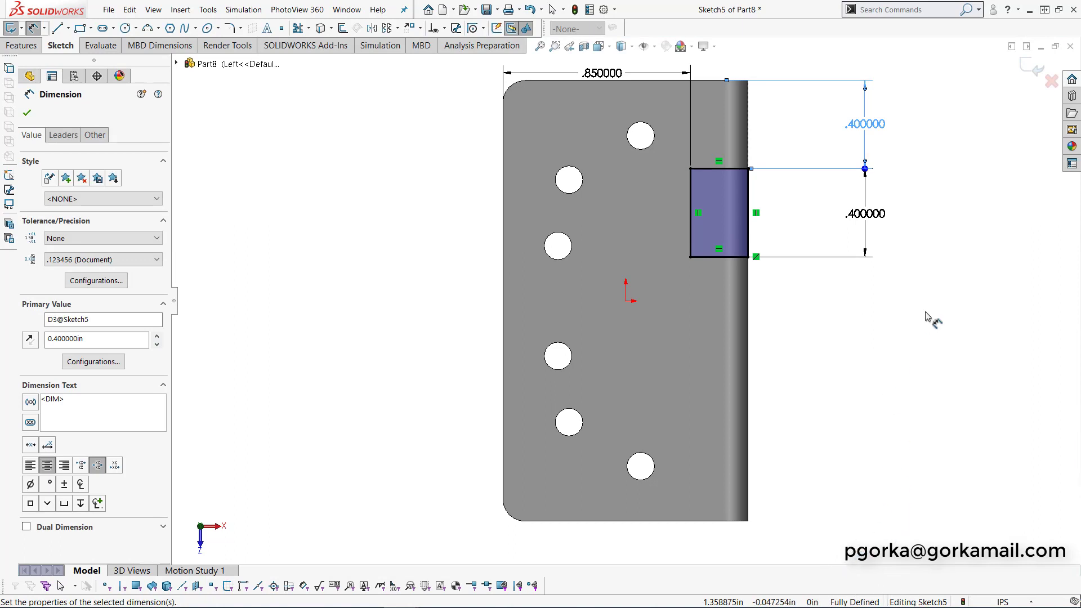
{"action": "left_click", "coordinate": [1036, 71]}
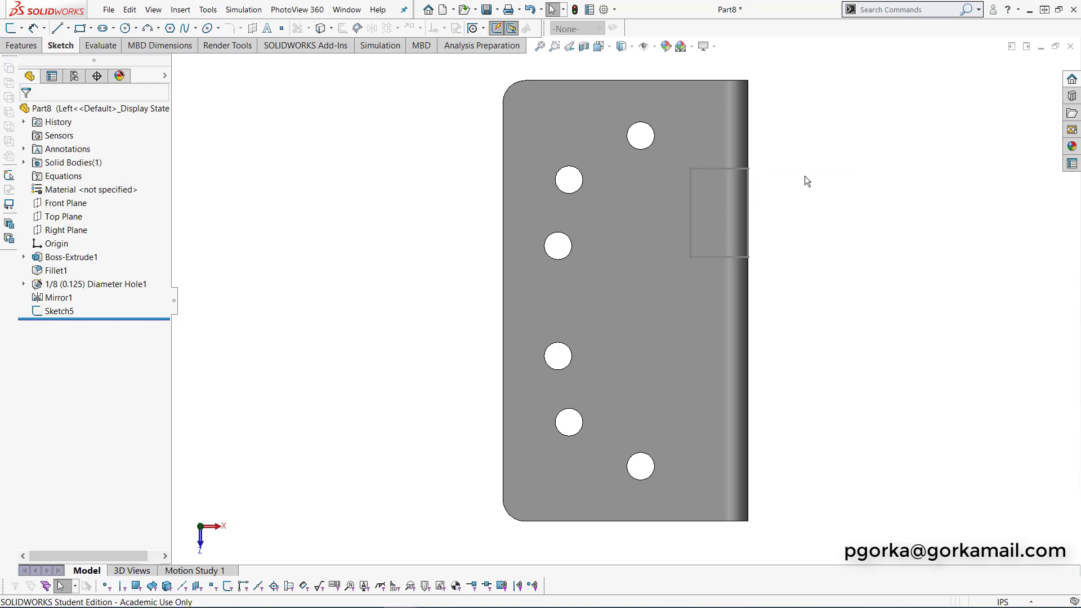
- Extrude-cut the dimensioned rectangle sketch Through All - Both to make the knuckle notch in the curled edge
{"action": "left_click", "coordinate": [62, 312]}
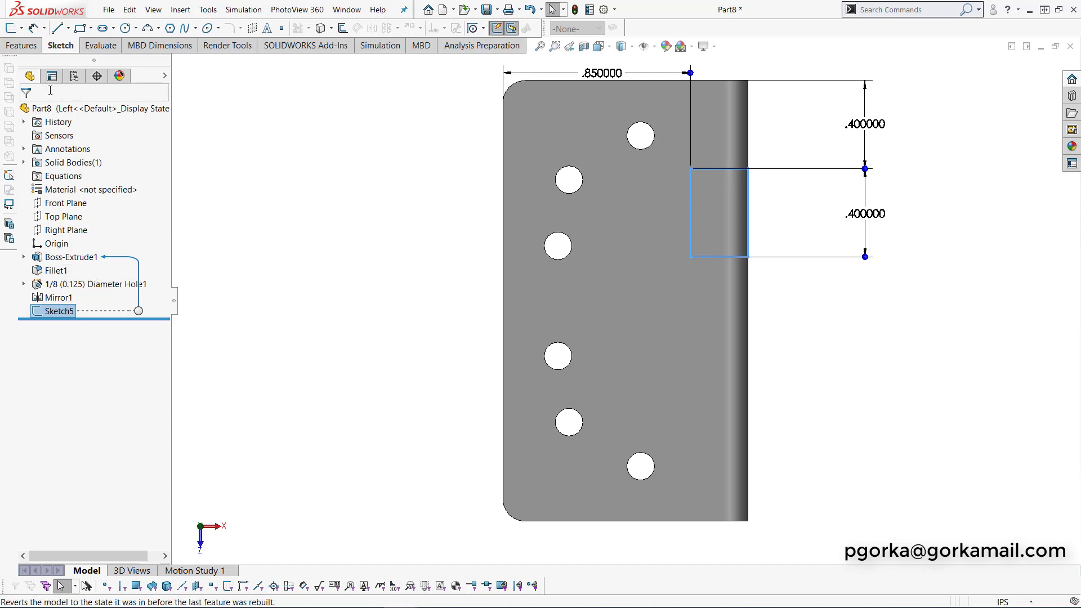
{"action": "left_click", "coordinate": [23, 46]}
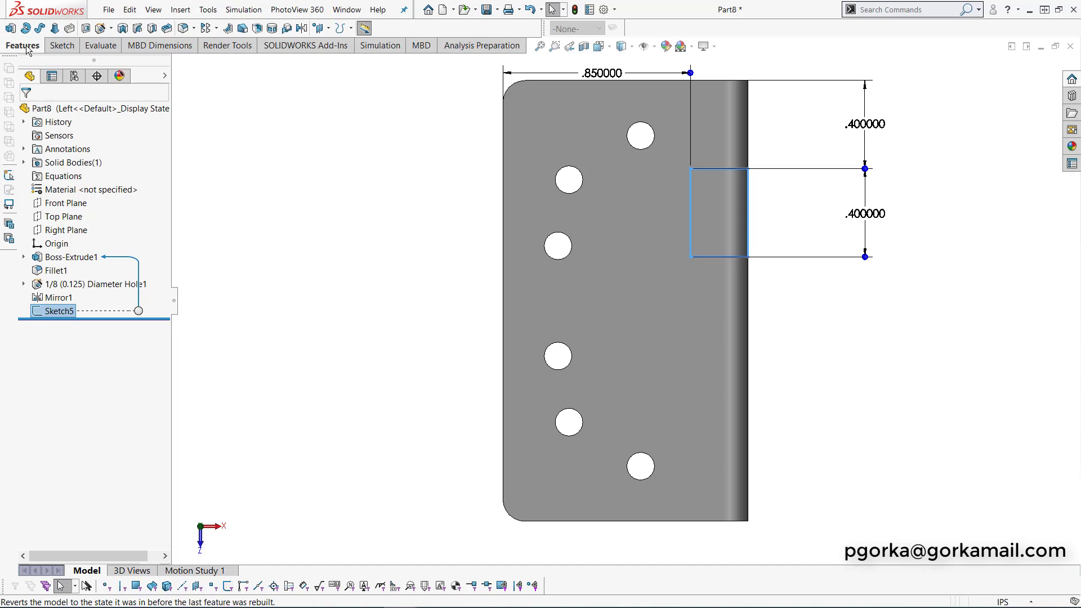
{"action": "left_click", "coordinate": [86, 29]}
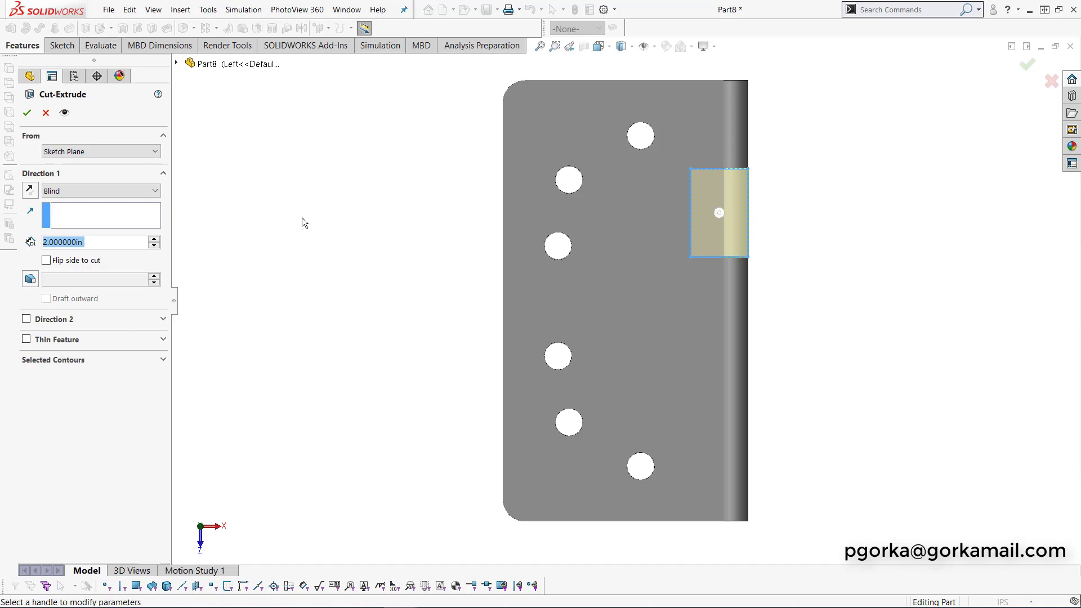
{"action": "key", "text": "ctrl+7"}
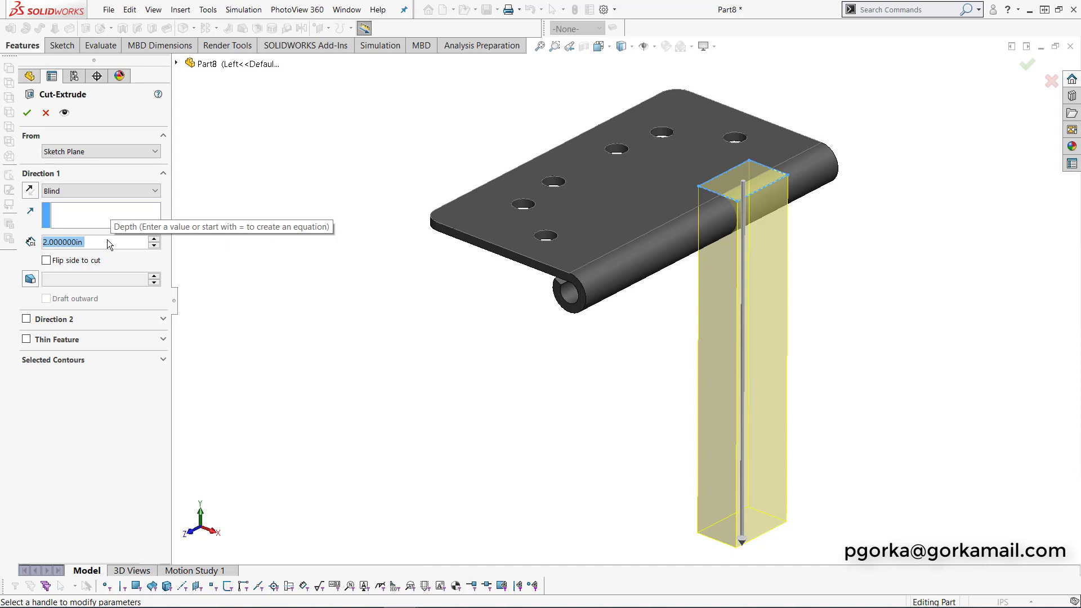
{"action": "left_click", "coordinate": [109, 191]}
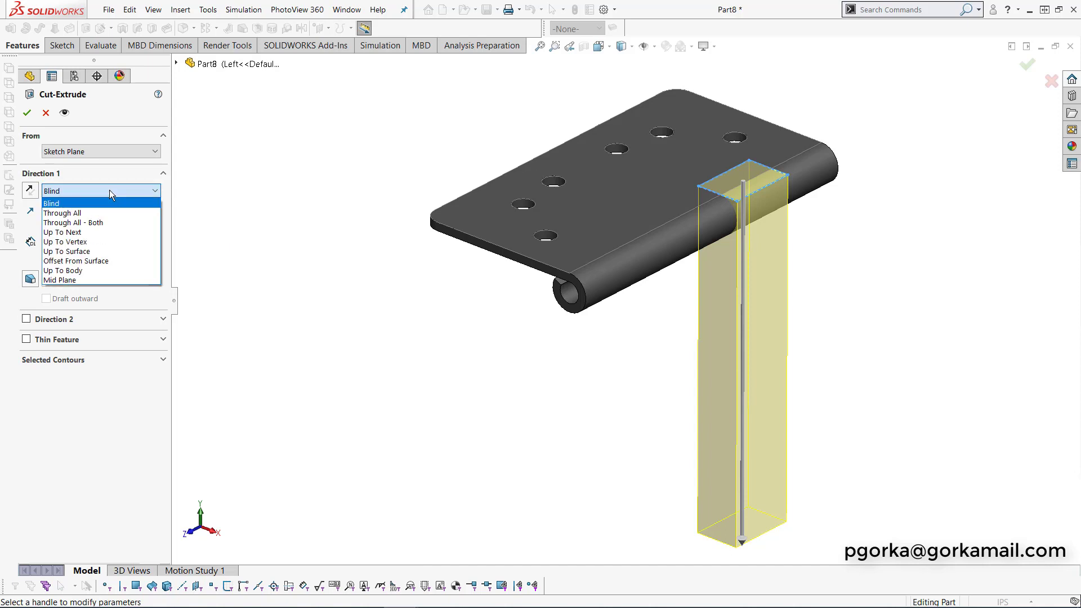
{"action": "left_click", "coordinate": [110, 221]}
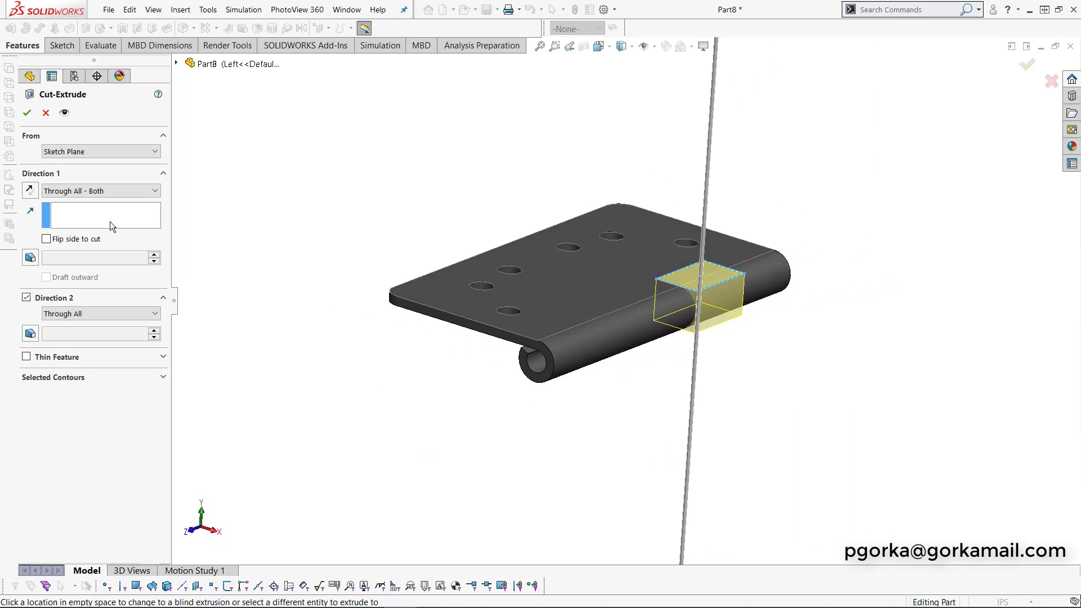
{"action": "left_click", "coordinate": [27, 115]}
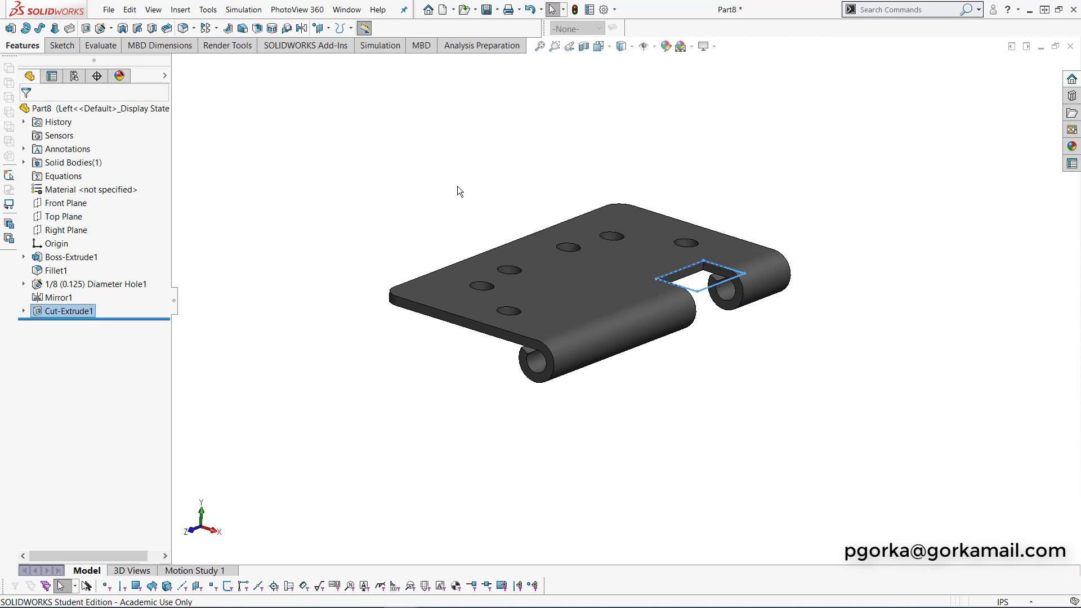
{"action": "key", "text": "Escape"}
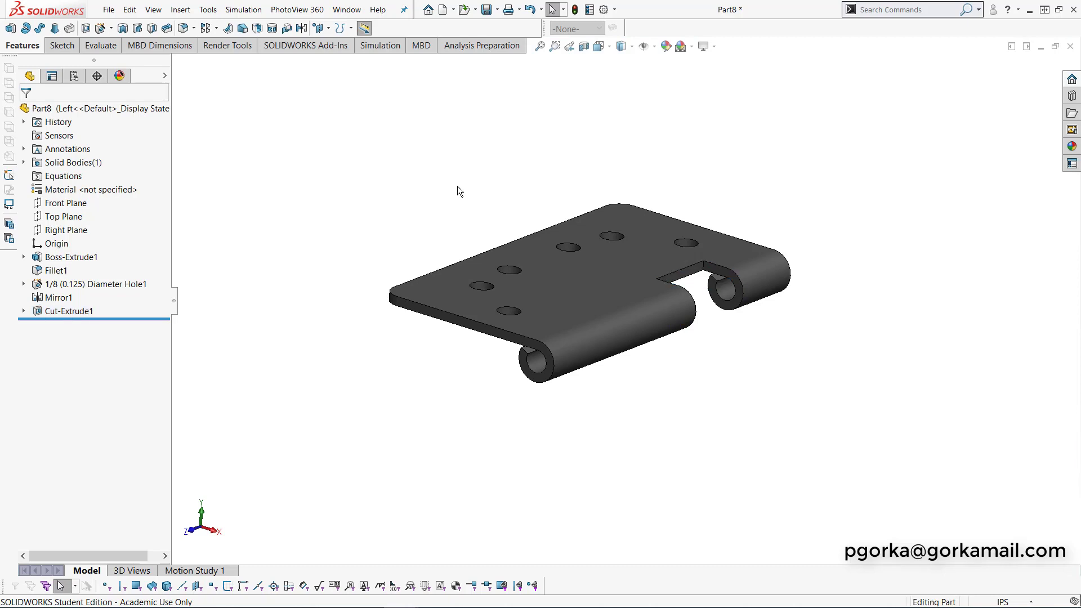
- Mirror the knuckle notch cut about the Front Plane as a separate mirror feature
{"action": "key", "text": "ctrl+5"}
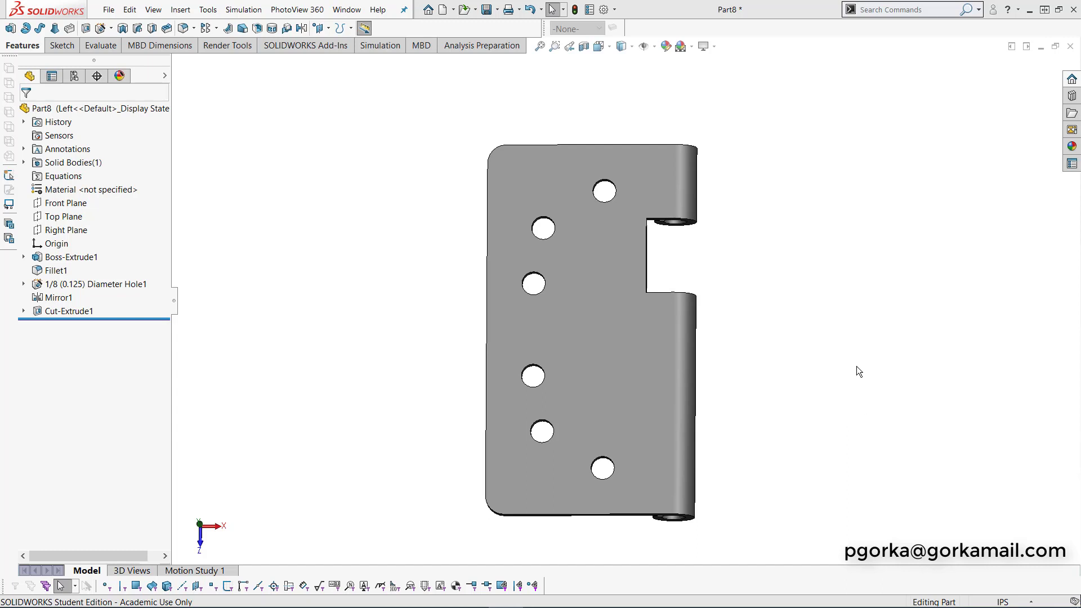
{"action": "left_click", "coordinate": [217, 29]}
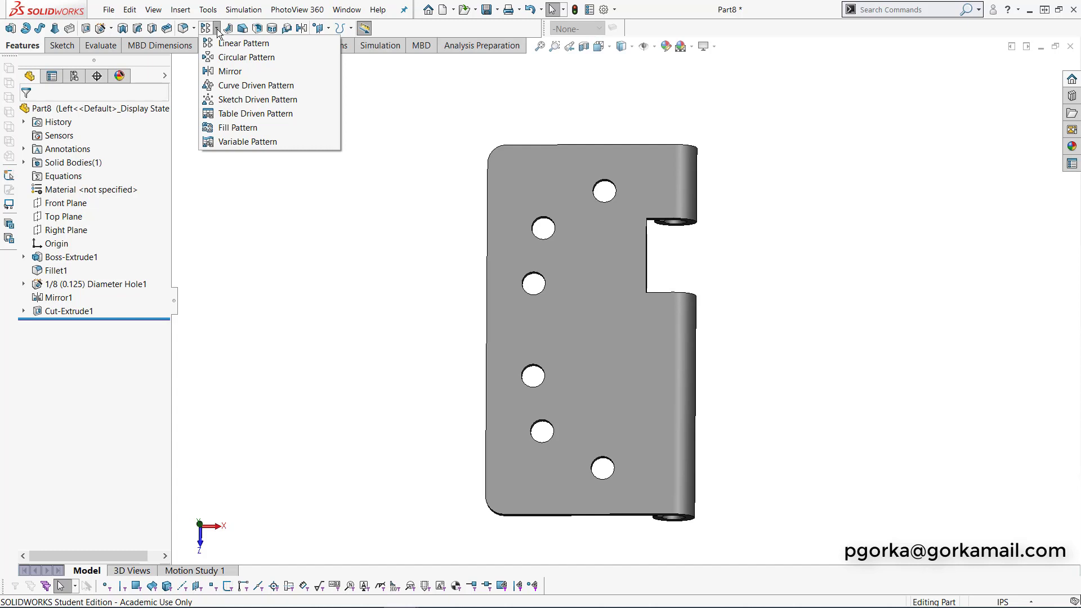
{"action": "left_click", "coordinate": [226, 72]}
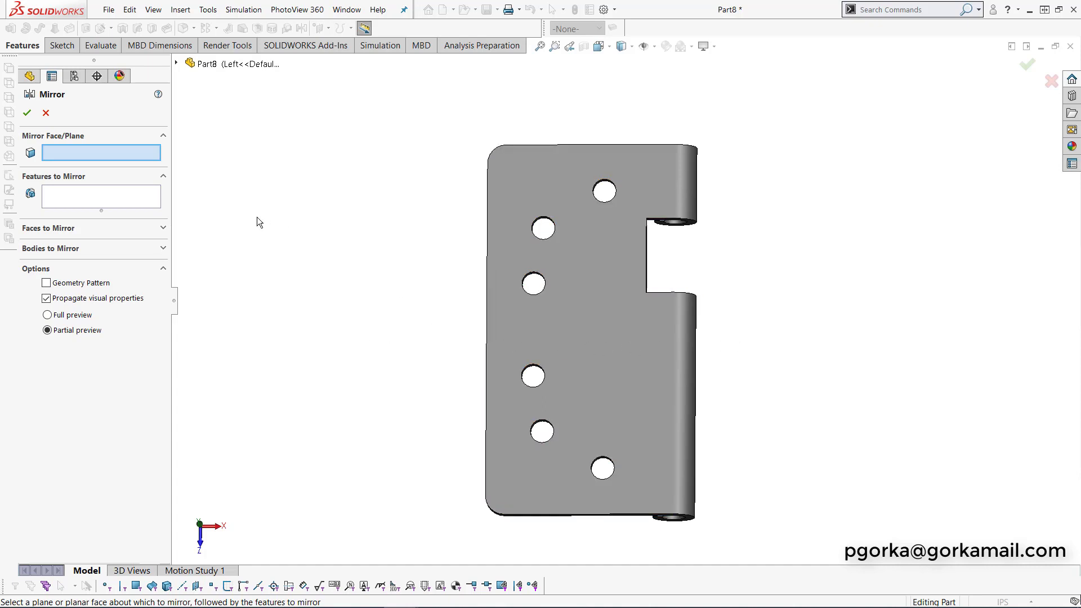
{"action": "left_click", "coordinate": [177, 64]}
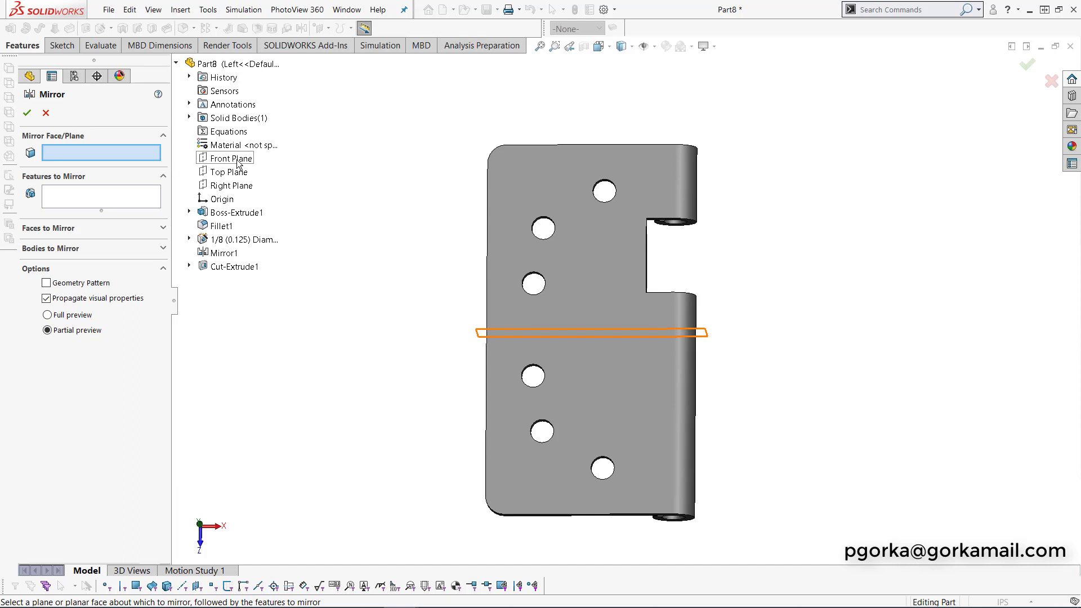
{"action": "left_click", "coordinate": [232, 159]}
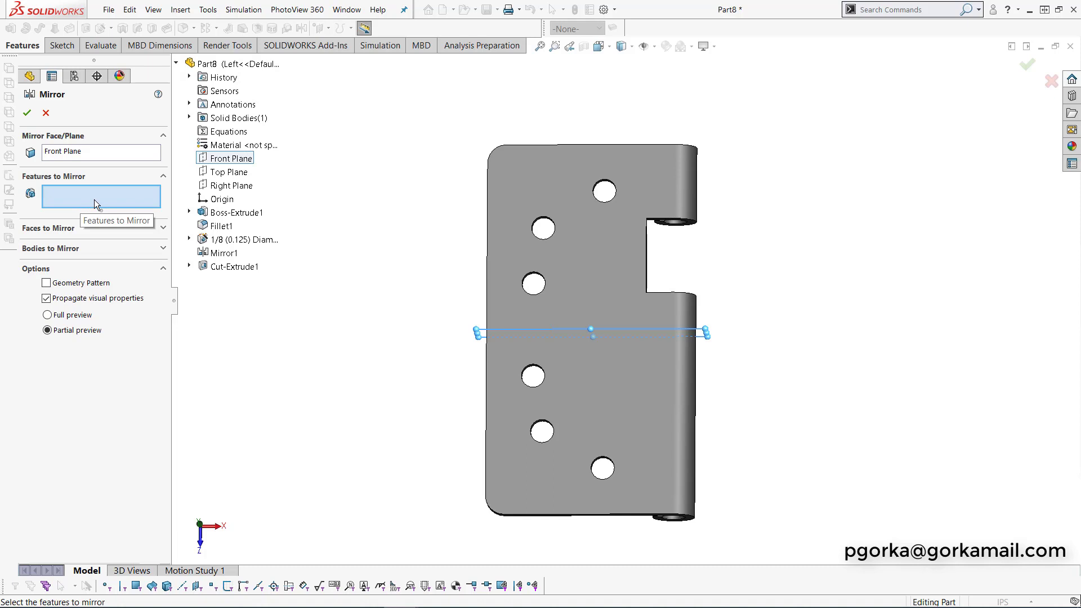
{"action": "left_click", "coordinate": [102, 150]}
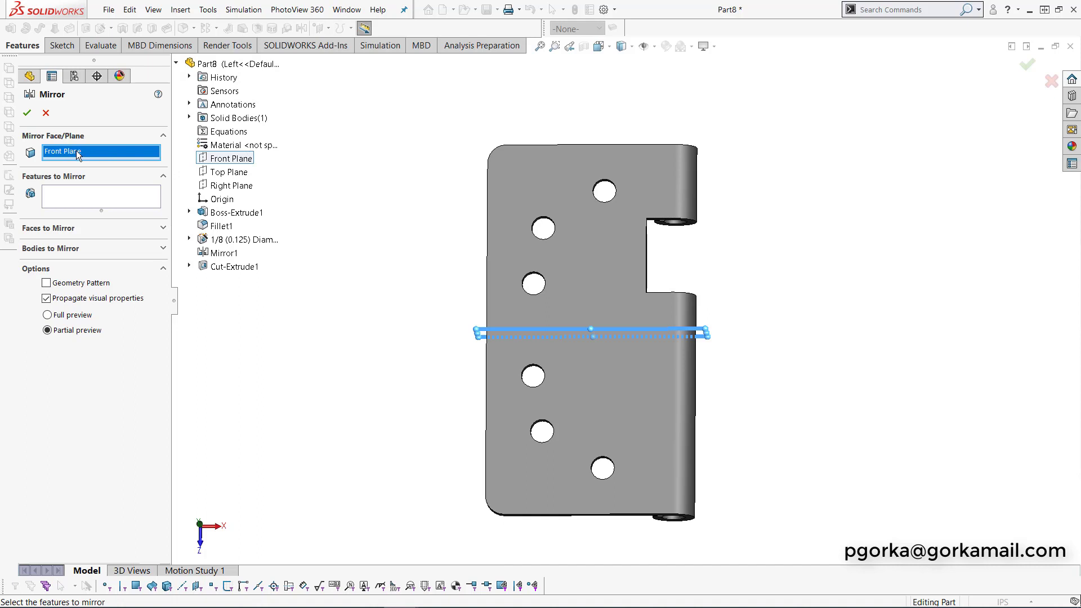
{"action": "left_click", "coordinate": [228, 174]}
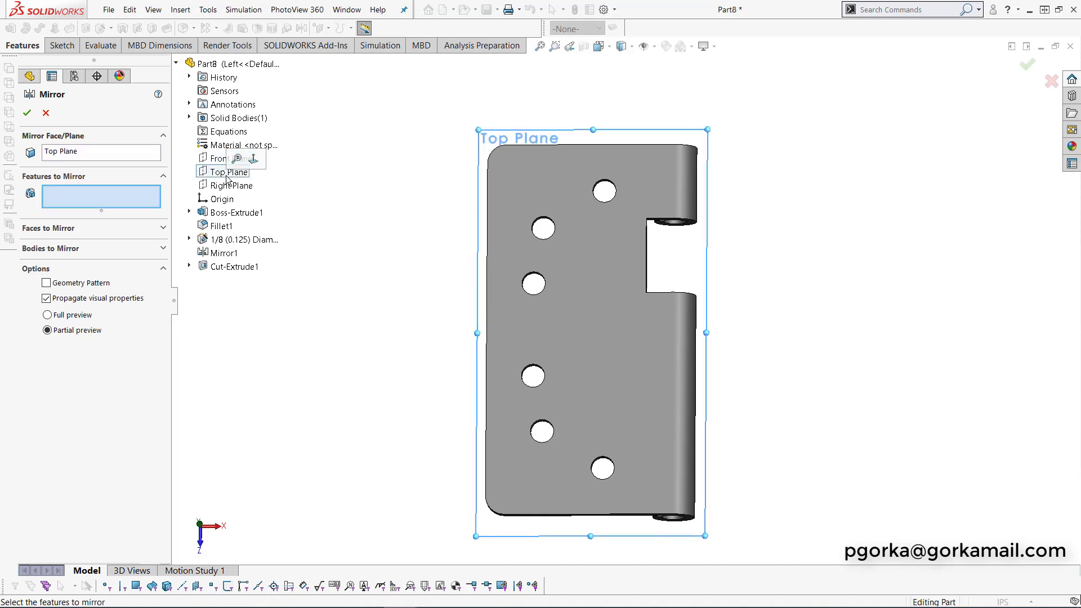
{"action": "left_click", "coordinate": [120, 149]}
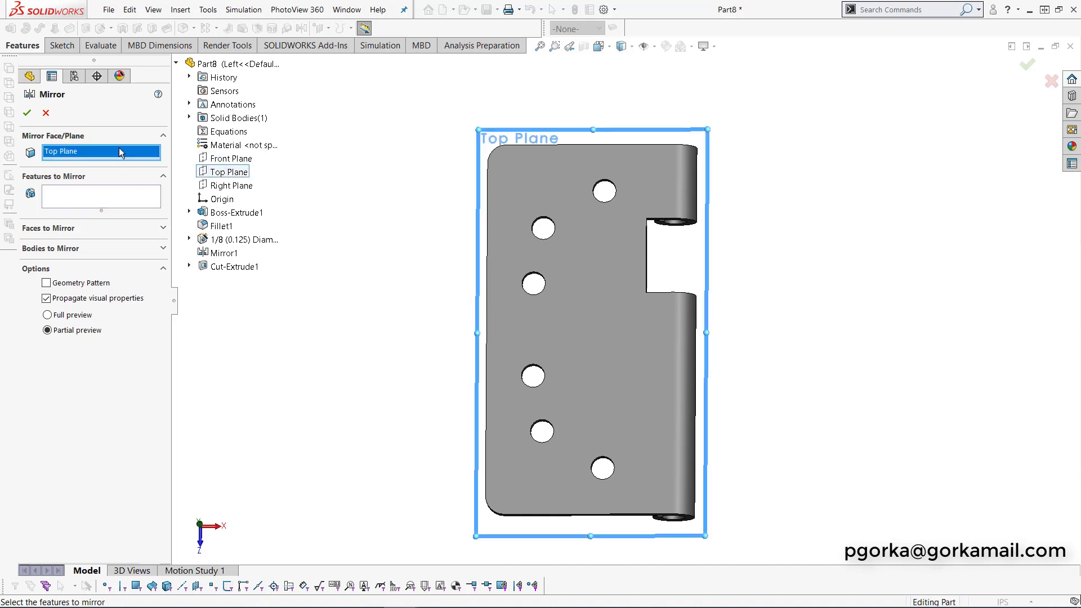
{"action": "left_click", "coordinate": [240, 162]}
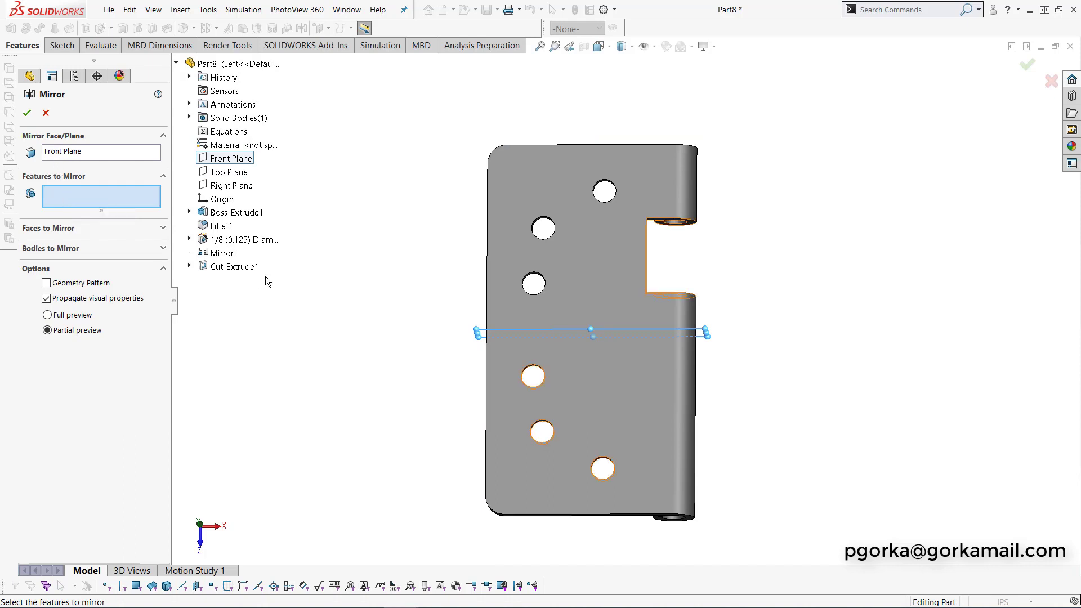
{"action": "left_click", "coordinate": [229, 267]}
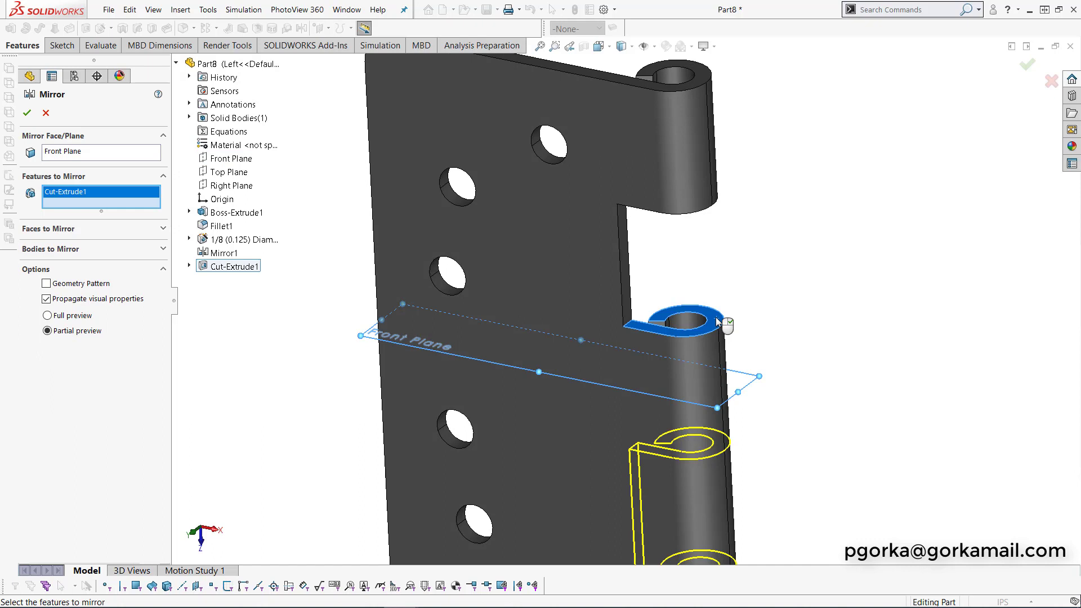
{"action": "scroll", "coordinate": [716, 317], "scroll_direction": "up", "scroll_amount": 4}
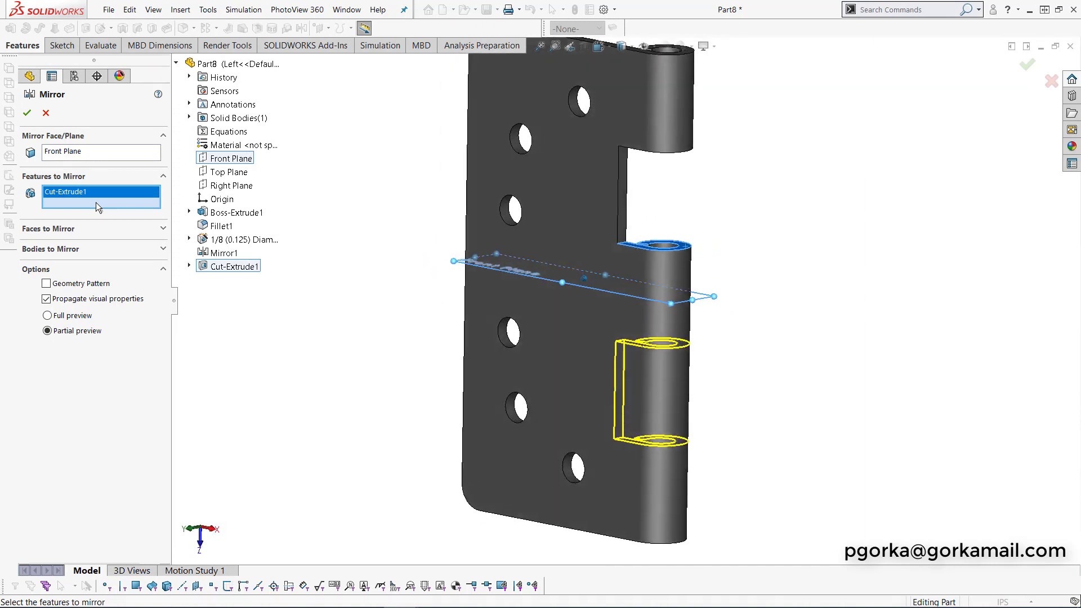
{"action": "left_click", "coordinate": [28, 114]}
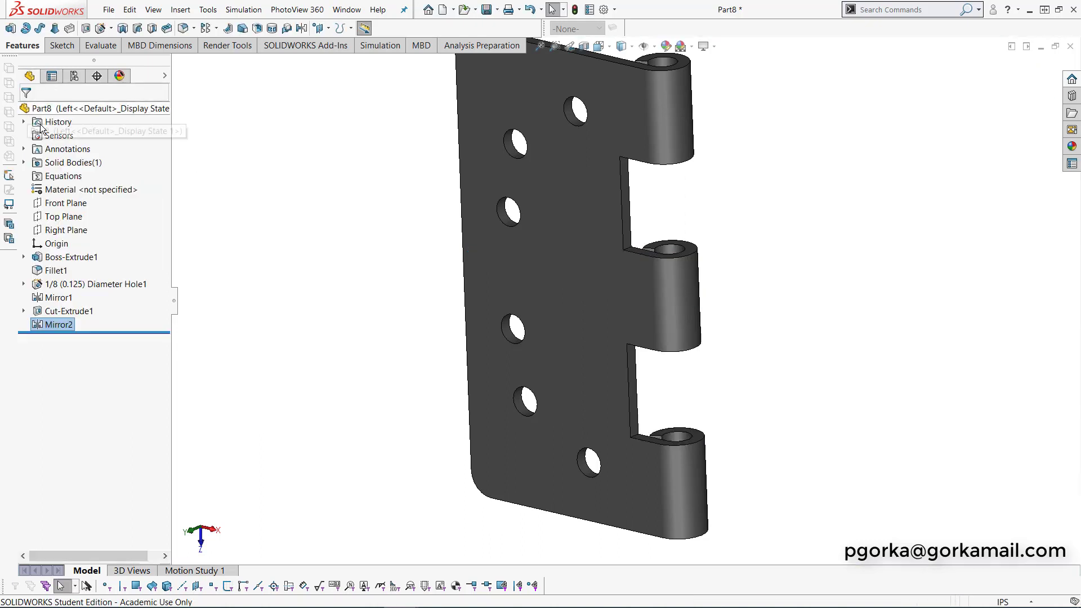
{"action": "left_click", "coordinate": [332, 271]}
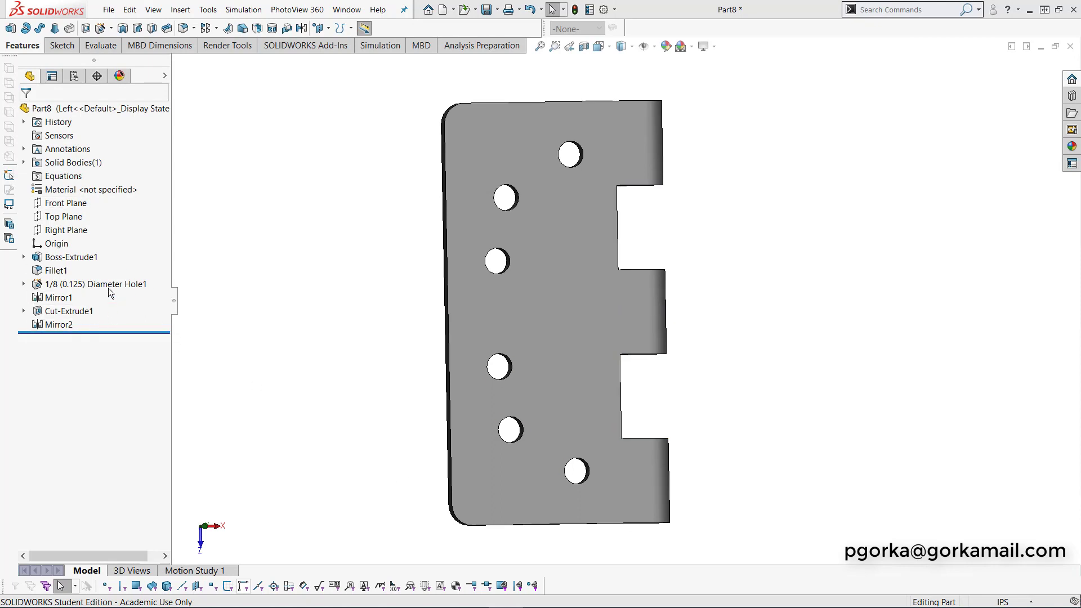
- Compare the hole mirror with the notch mirror and delete the separate notch mirror, Mirror2
{"action": "left_click", "coordinate": [62, 297]}
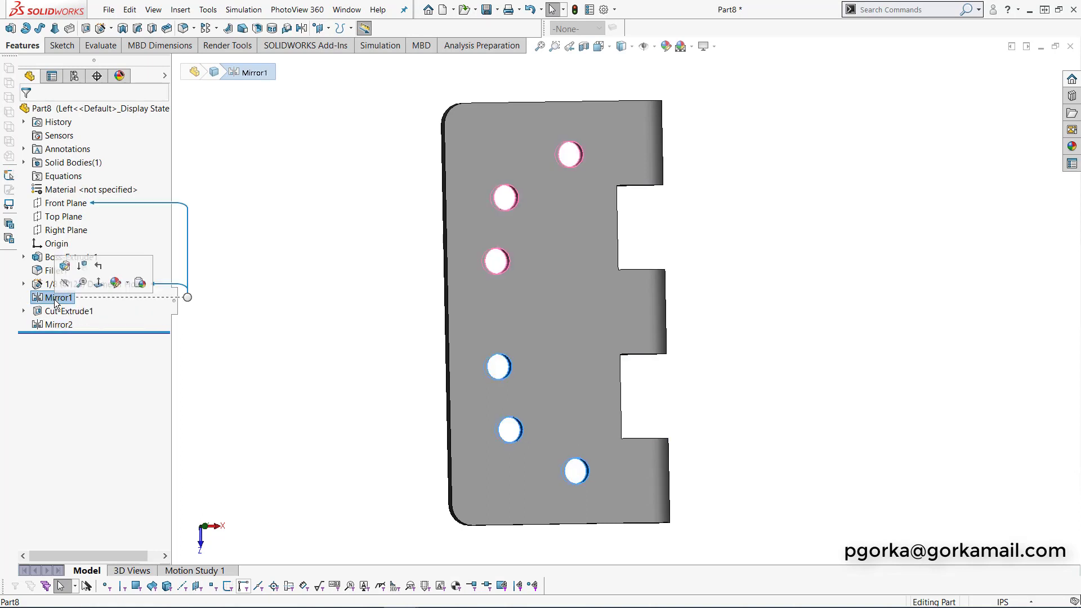
{"action": "left_click", "coordinate": [59, 325]}
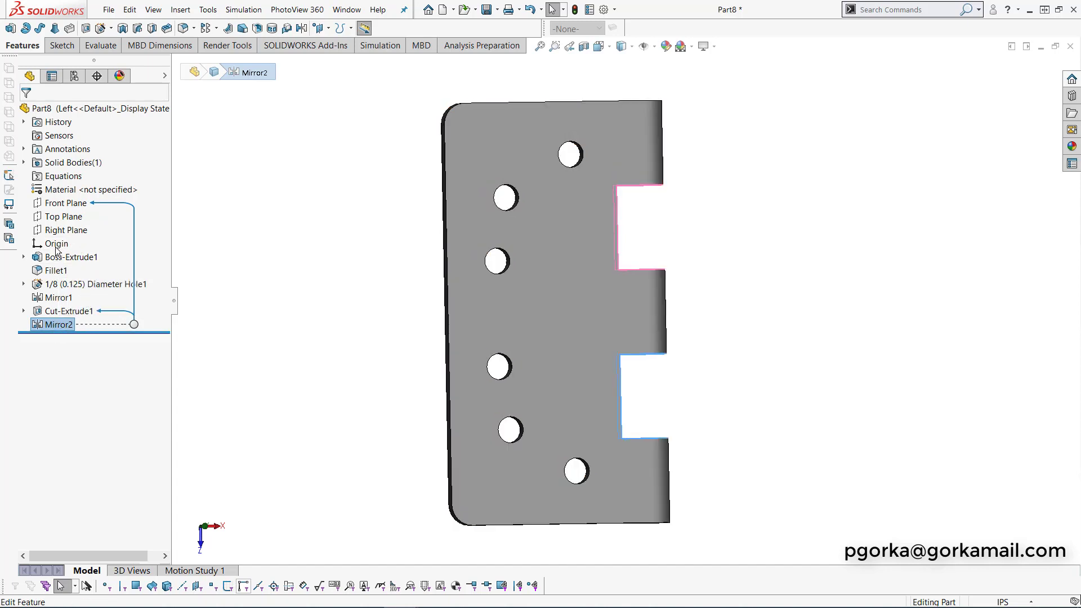
{"action": "left_click", "coordinate": [65, 297]}
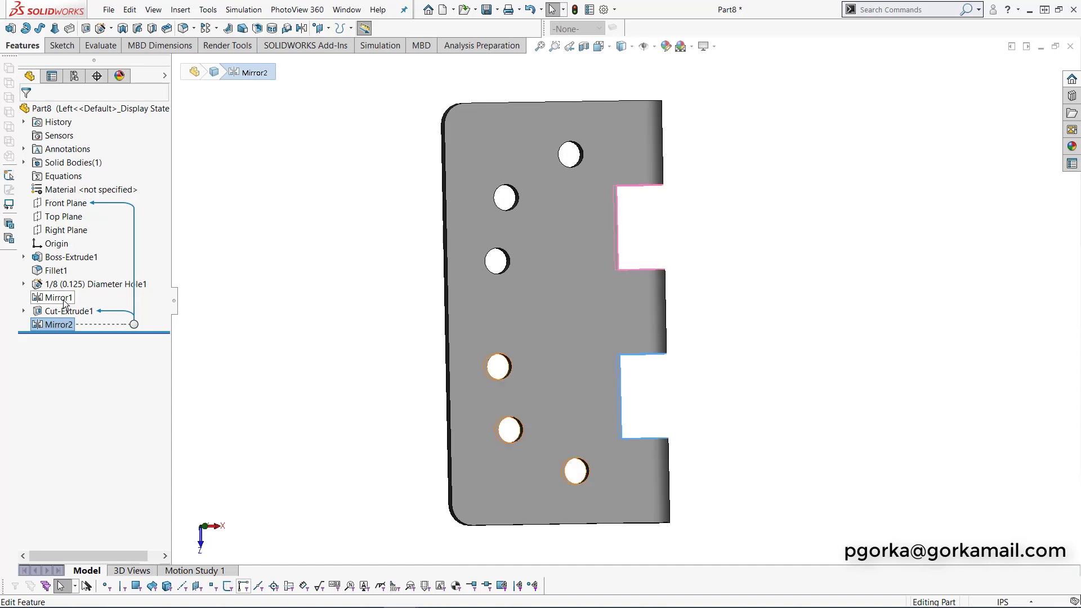
{"action": "left_click", "coordinate": [63, 325]}
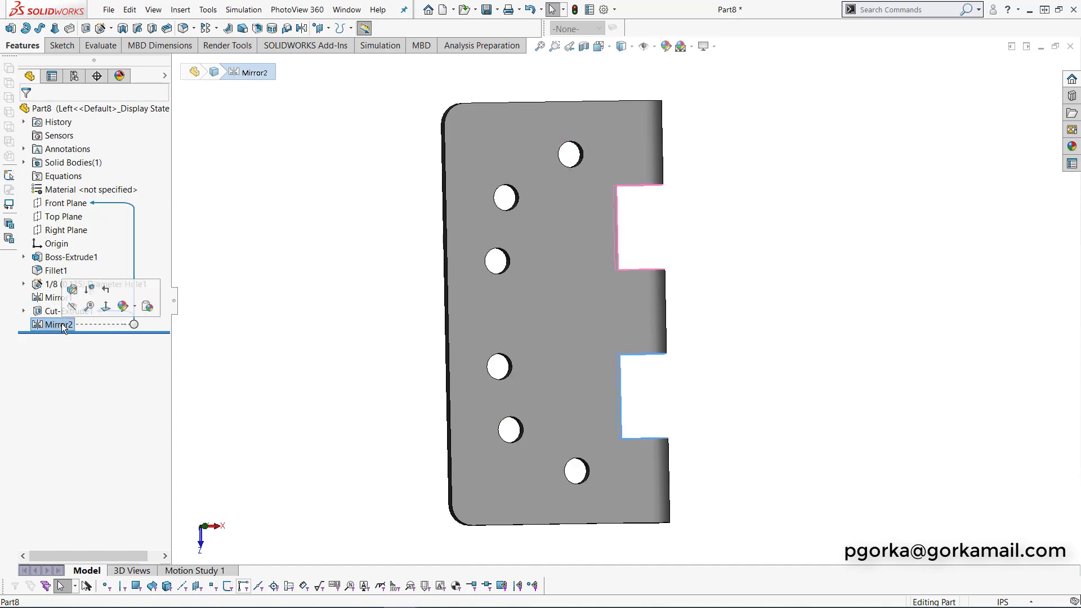
{"action": "right_click", "coordinate": [59, 327]}
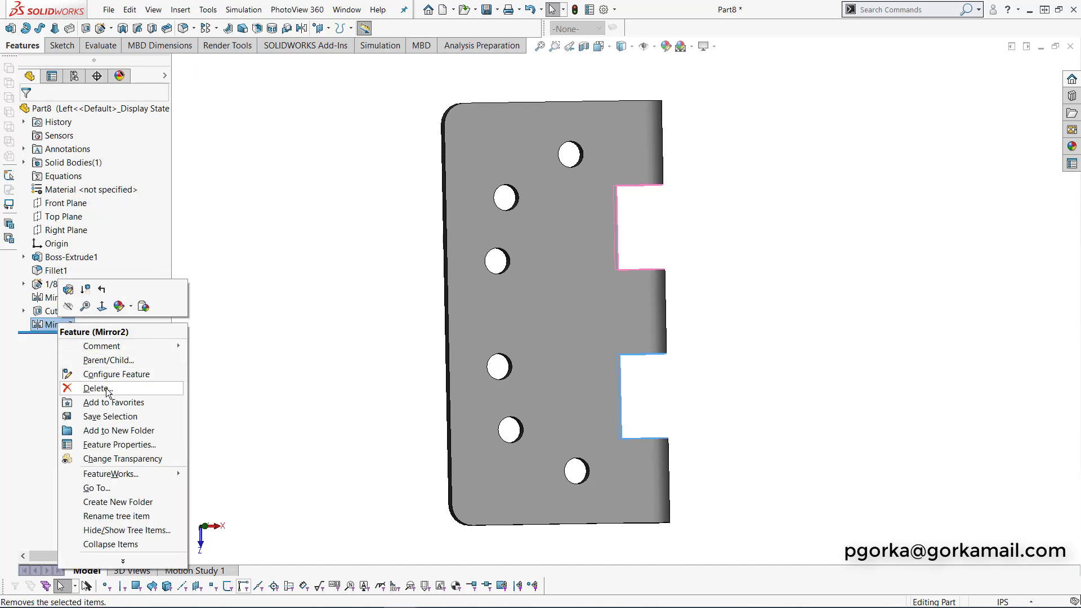
{"action": "left_click", "coordinate": [97, 389]}
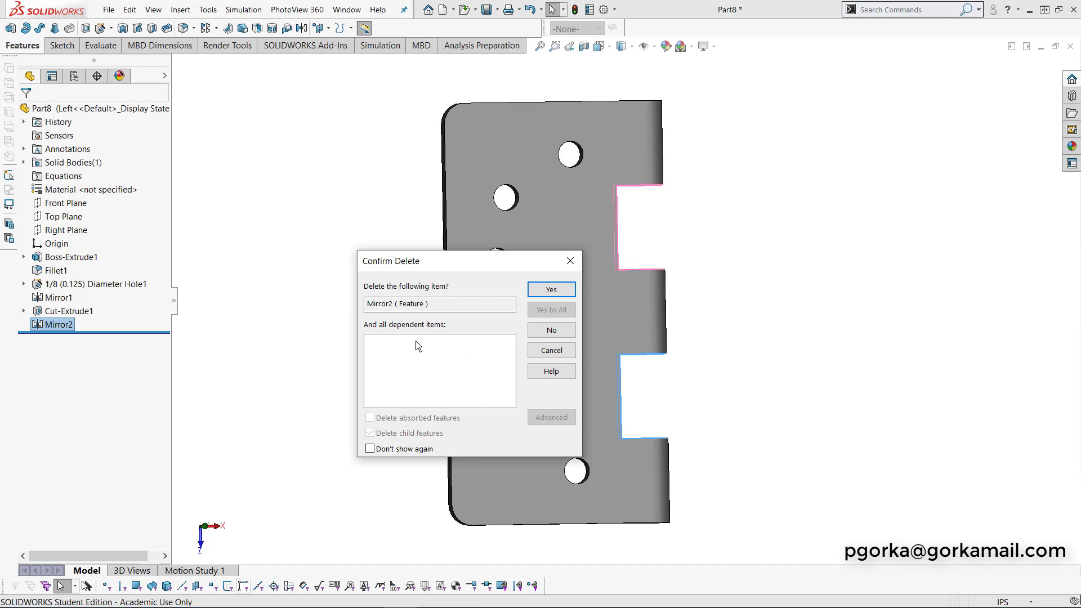
{"action": "left_click", "coordinate": [560, 291]}
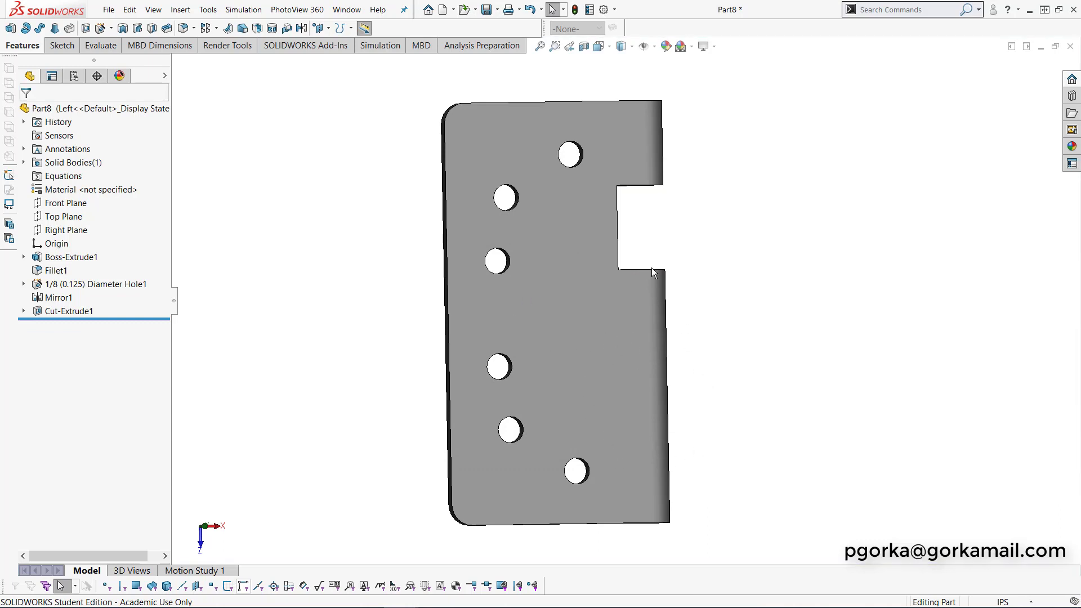
- Reorder the hole mirror feature Mirror1 so that it follows the notch cut Cut-Extrude1 in the feature history
{"action": "left_click", "coordinate": [55, 299]}
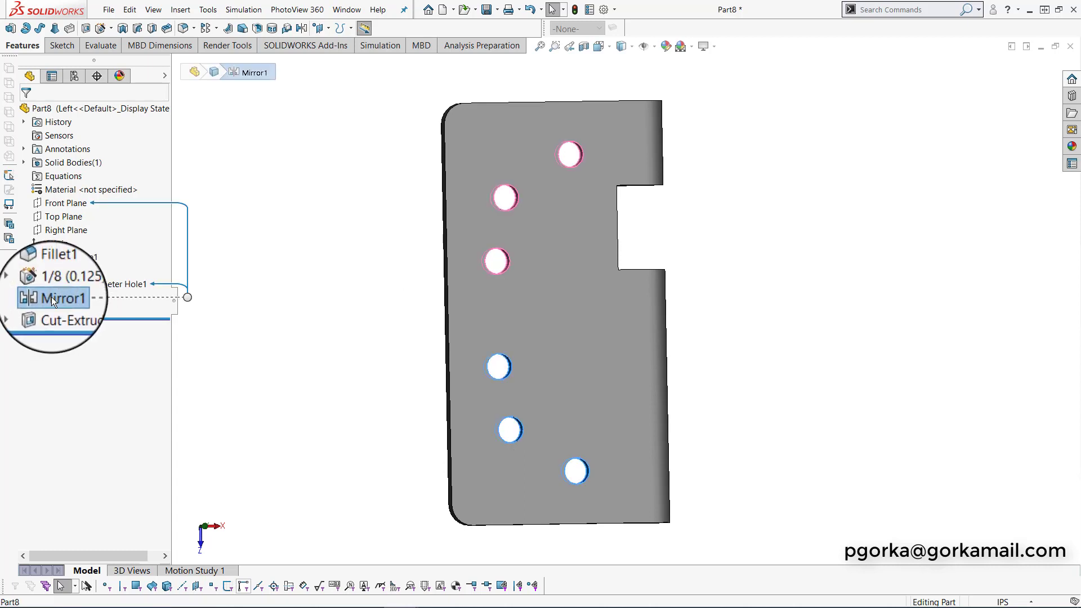
{"action": "left_click_drag", "start_coordinate": [51, 296], "coordinate": [51, 311]}
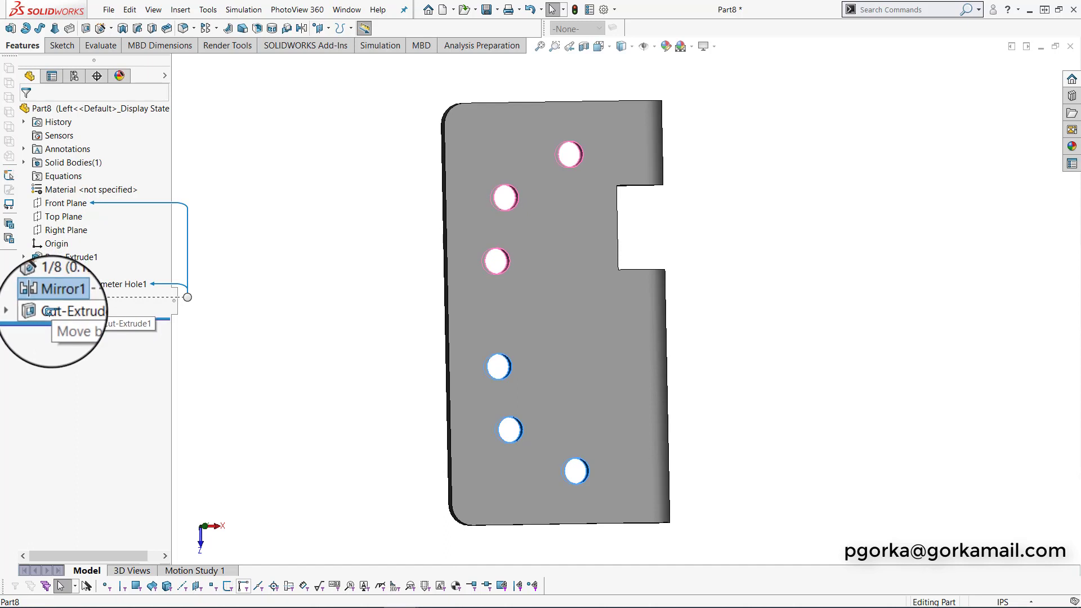
{"action": "left_click_drag", "start_coordinate": [51, 311], "coordinate": [51, 313]}
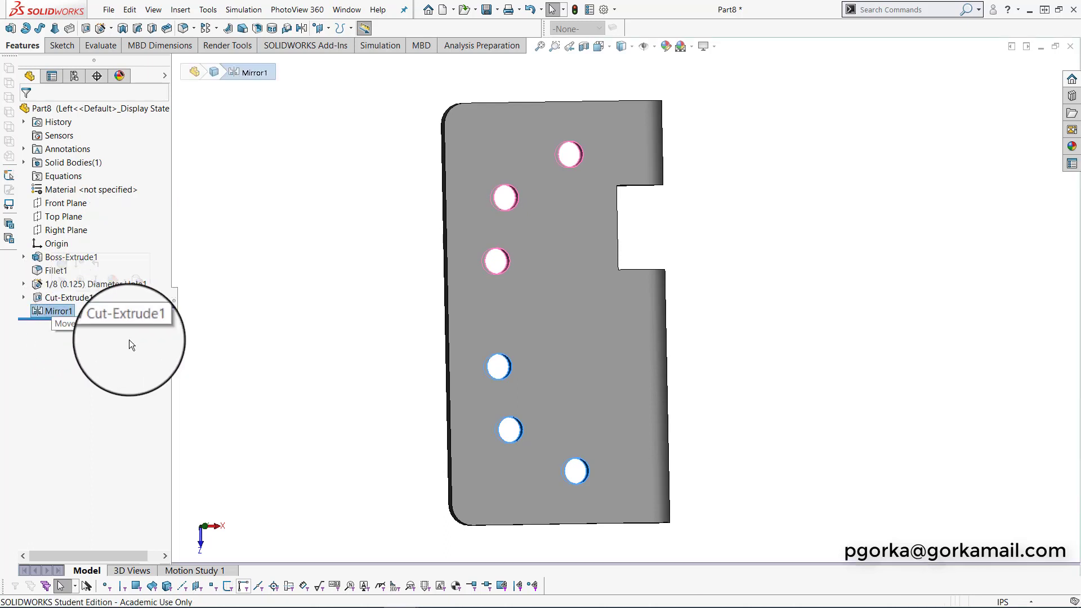
- Edit Mirror1 to include the notch cut Cut-Extrude1 among the features mirrored about the Front Plane
{"action": "right_click", "coordinate": [55, 311]}
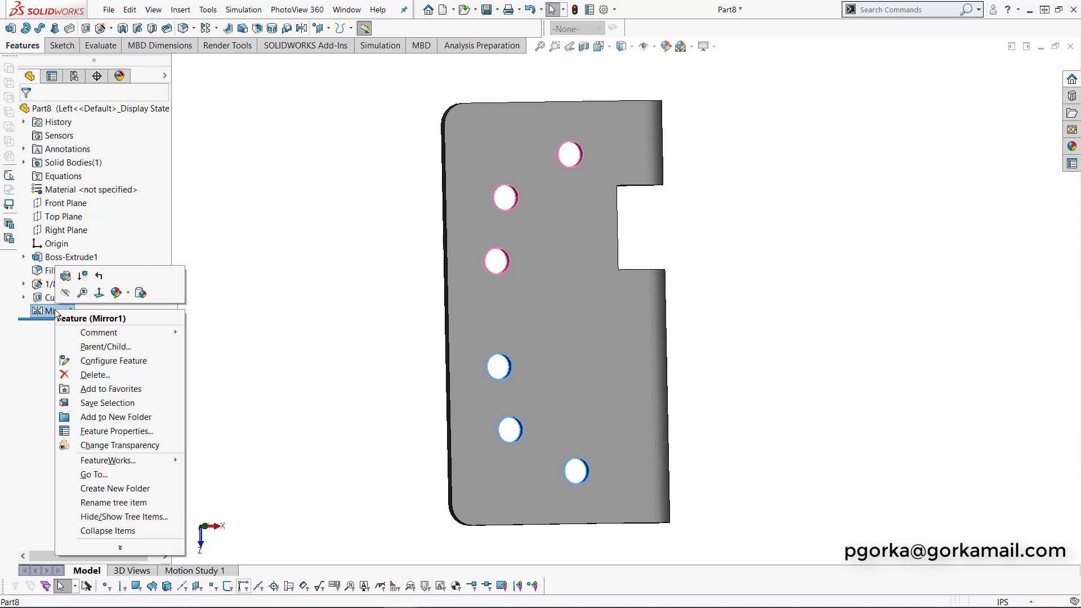
{"action": "left_click", "coordinate": [65, 275]}
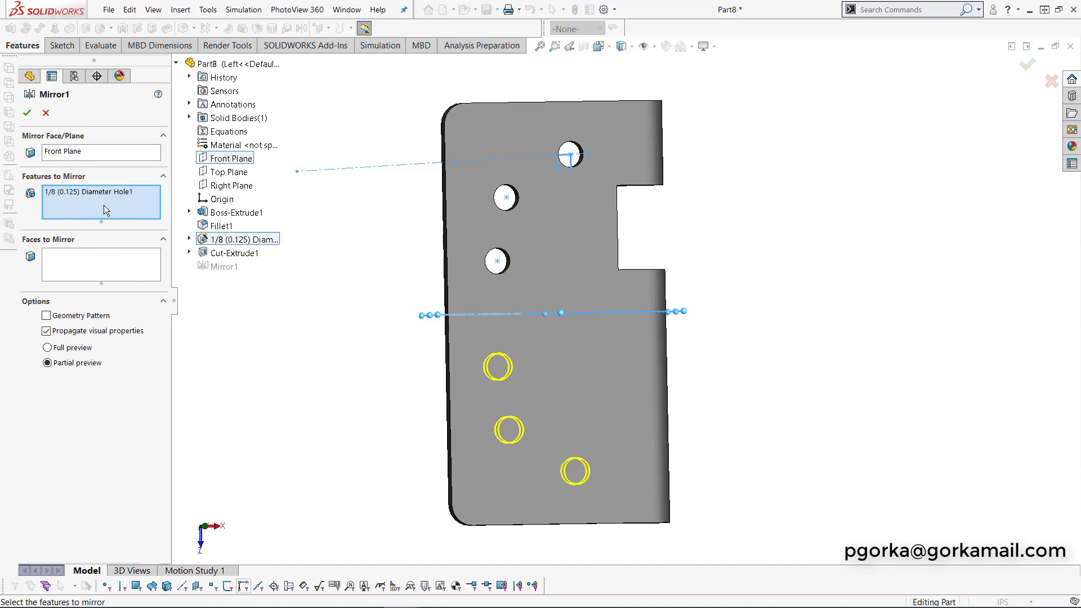
{"action": "left_click", "coordinate": [225, 253]}
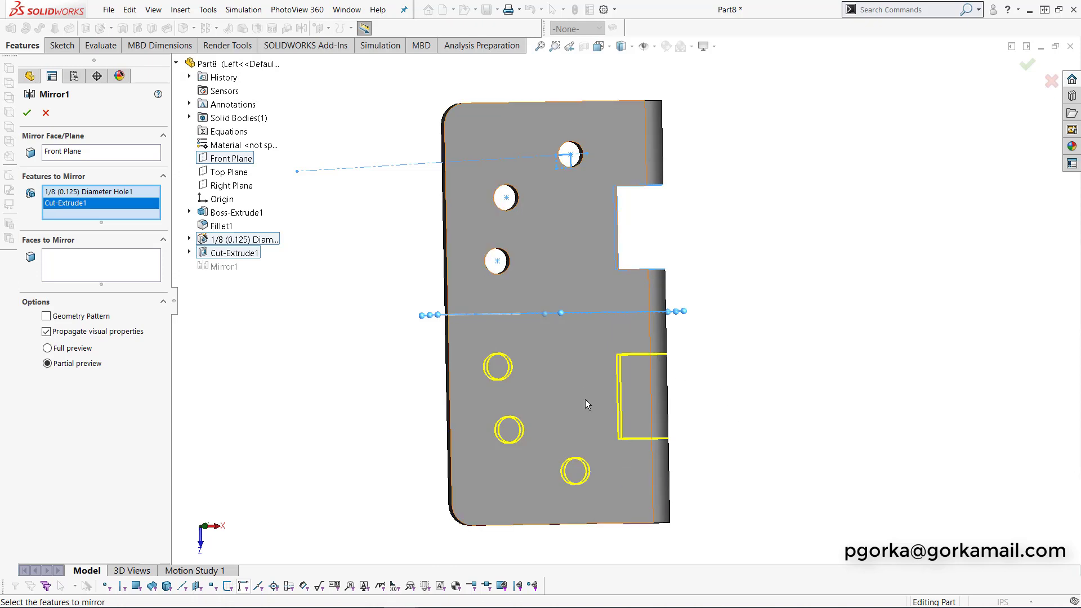
{"action": "left_click", "coordinate": [27, 112]}
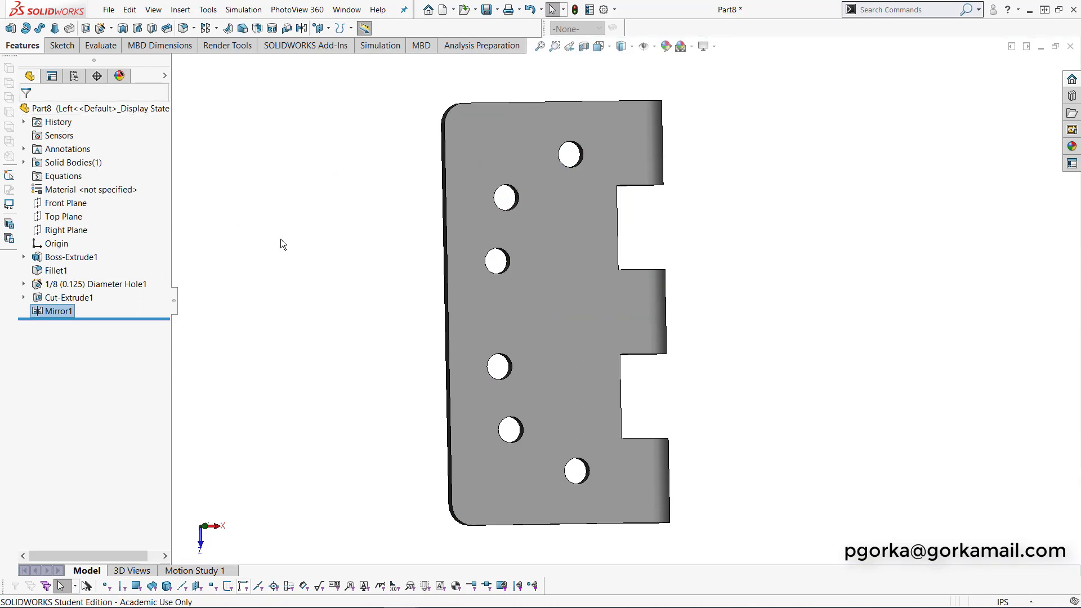
- Inspect which holes and notch cut the Mirror1 feature mirrors about the Front Plane
{"action": "left_click", "coordinate": [280, 239]}
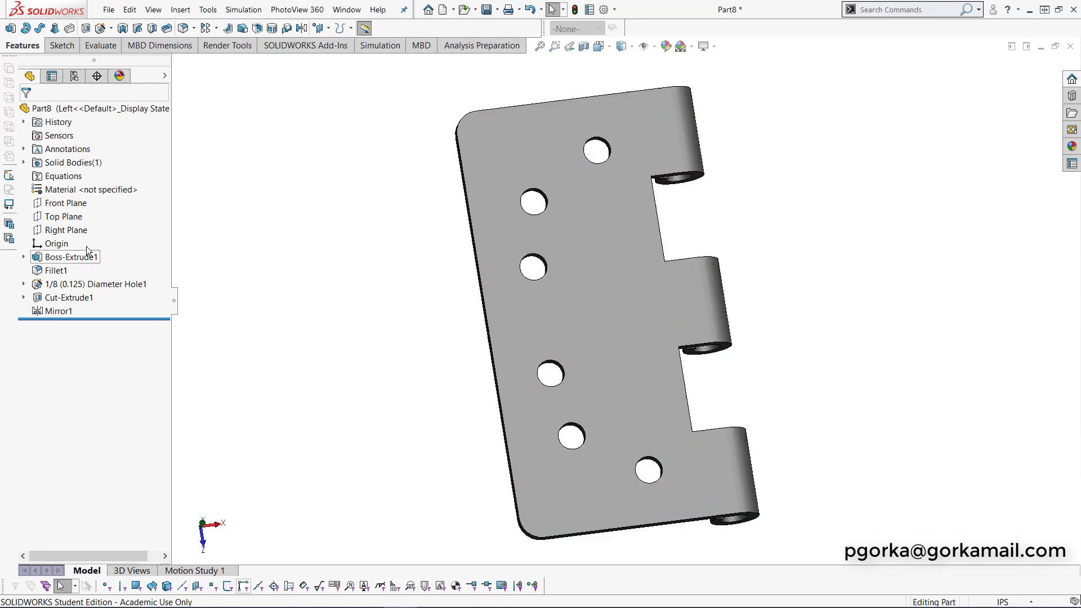
{"action": "left_click", "coordinate": [60, 311]}
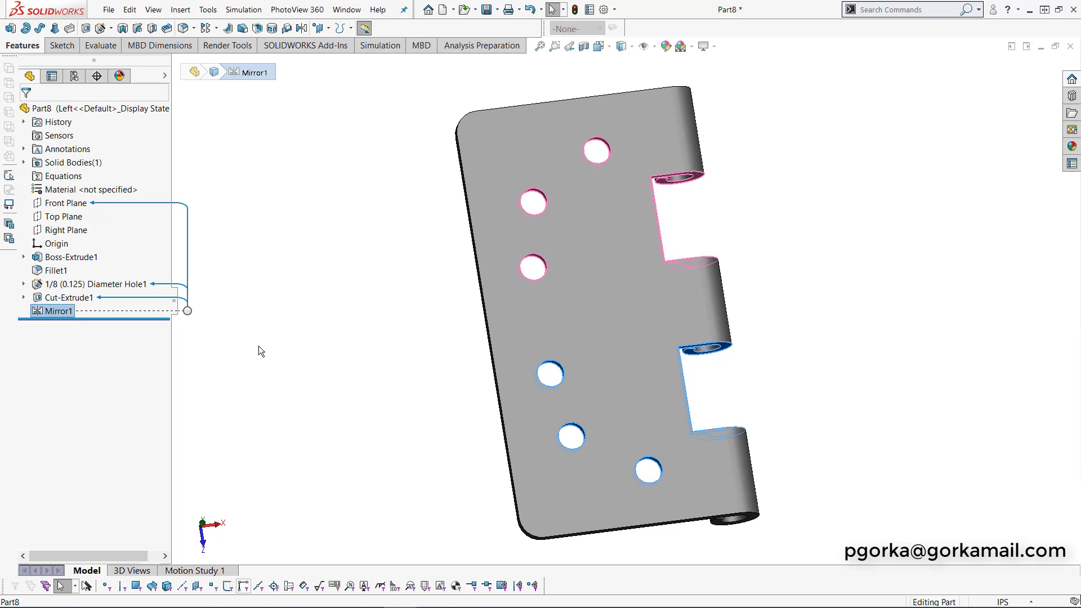
{"action": "left_click", "coordinate": [293, 340]}
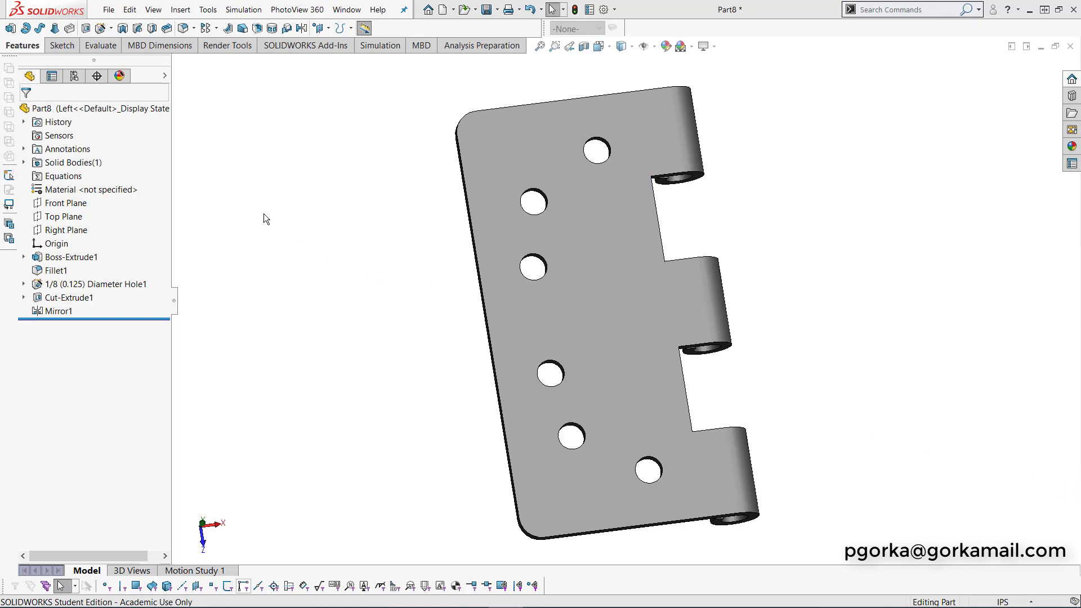
- Activate the Base configuration and add a derived configuration named Right beneath it
{"action": "left_click", "coordinate": [73, 77]}
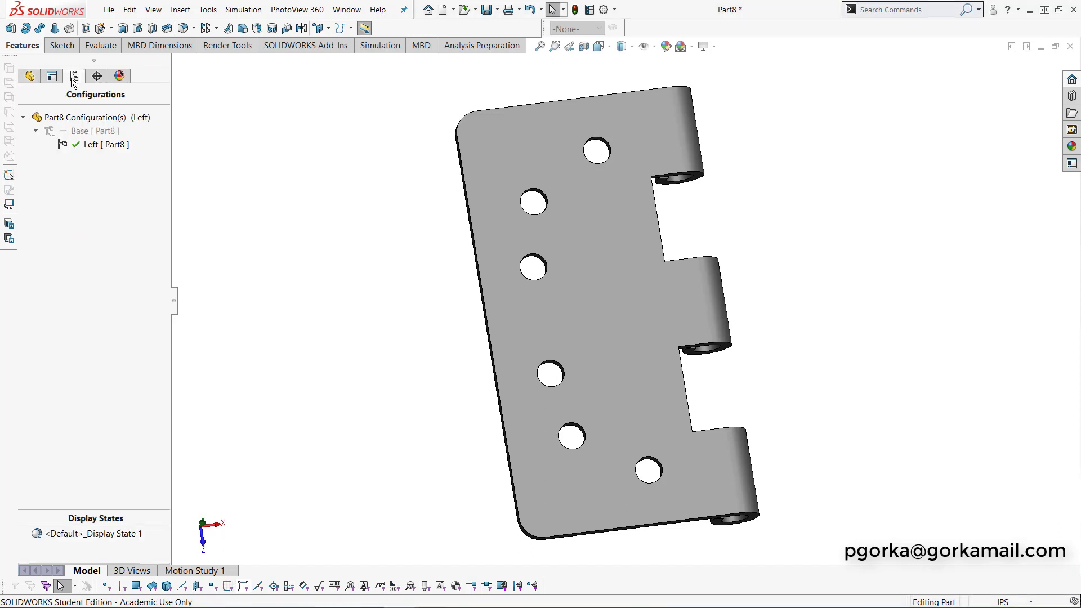
{"action": "double_click", "coordinate": [92, 132]}
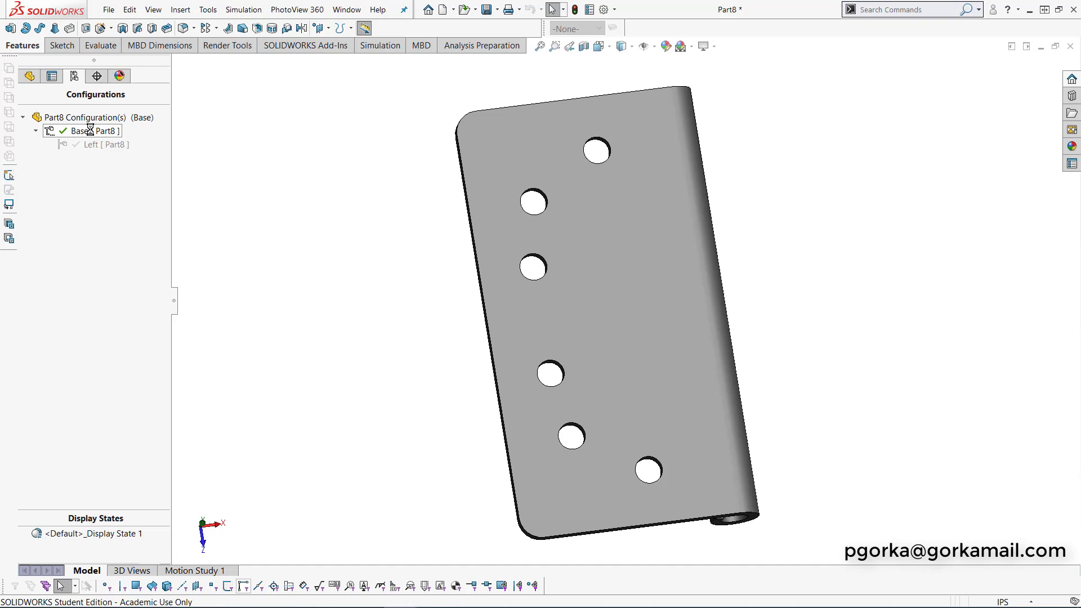
{"action": "right_click", "coordinate": [92, 132]}
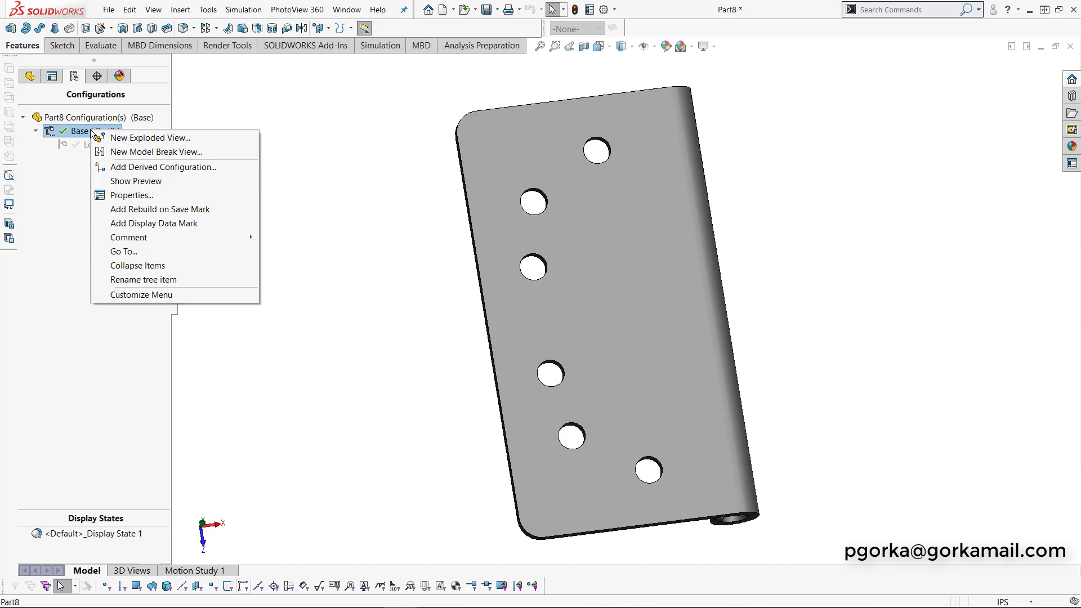
{"action": "left_click", "coordinate": [165, 167]}
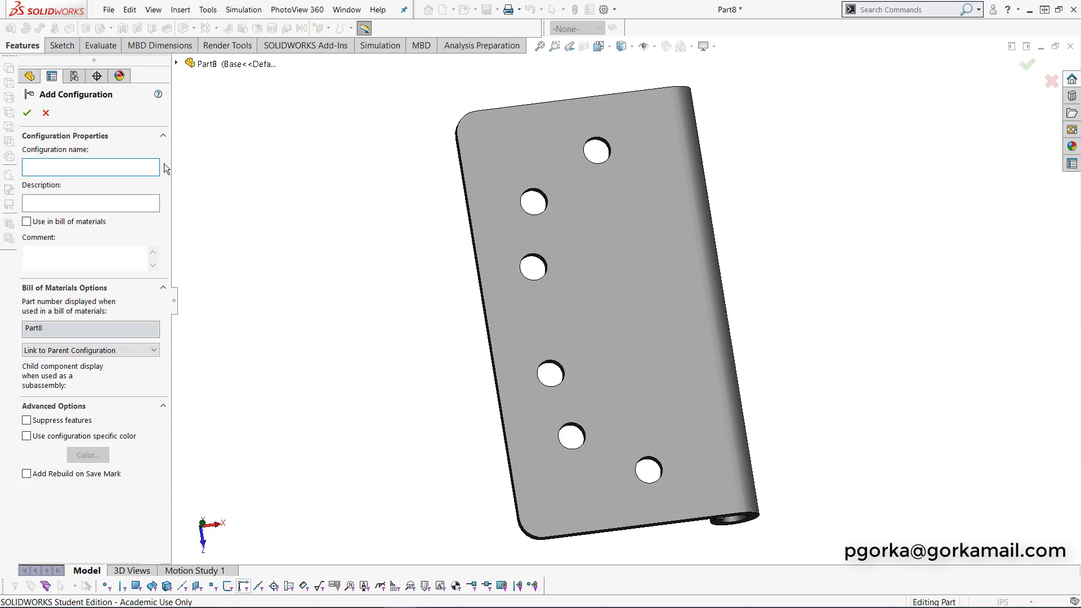
{"action": "type", "text": "Right"}
{"action": "left_click", "coordinate": [28, 113]}
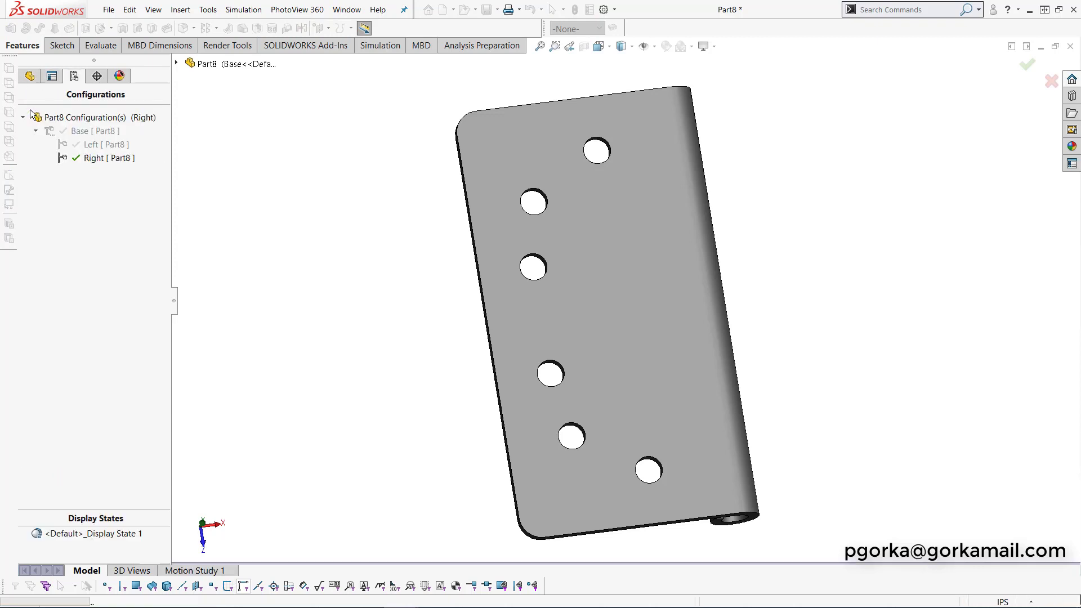
- Copy the notch sketch Sketch5 from the suppressed Cut-Extrude1 and paste it onto the wing's large flat face
{"action": "left_click", "coordinate": [30, 76]}
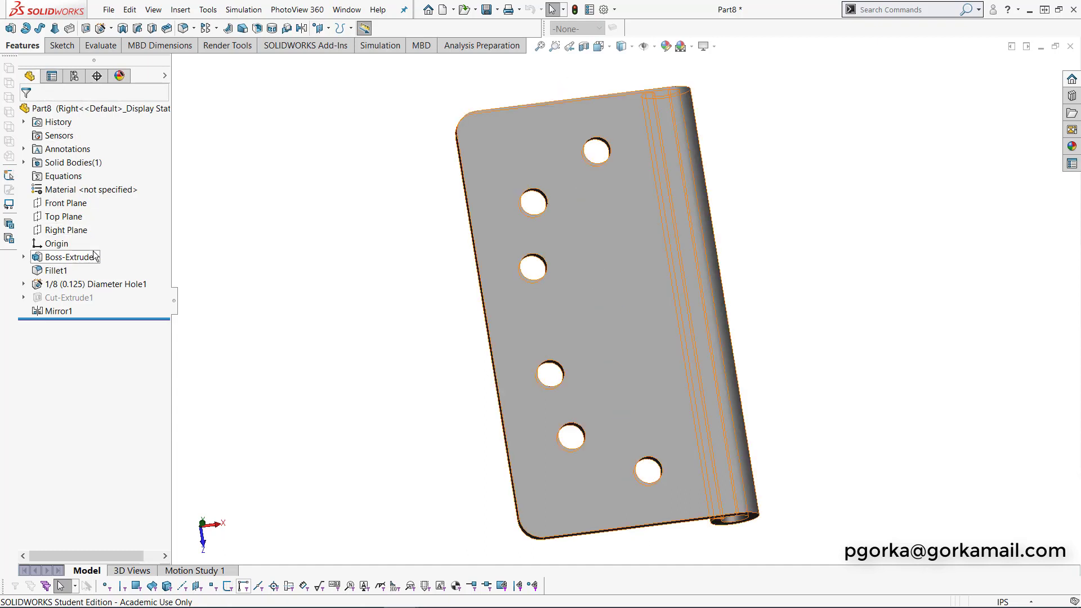
{"action": "mouse_move", "coordinate": [72, 296]}
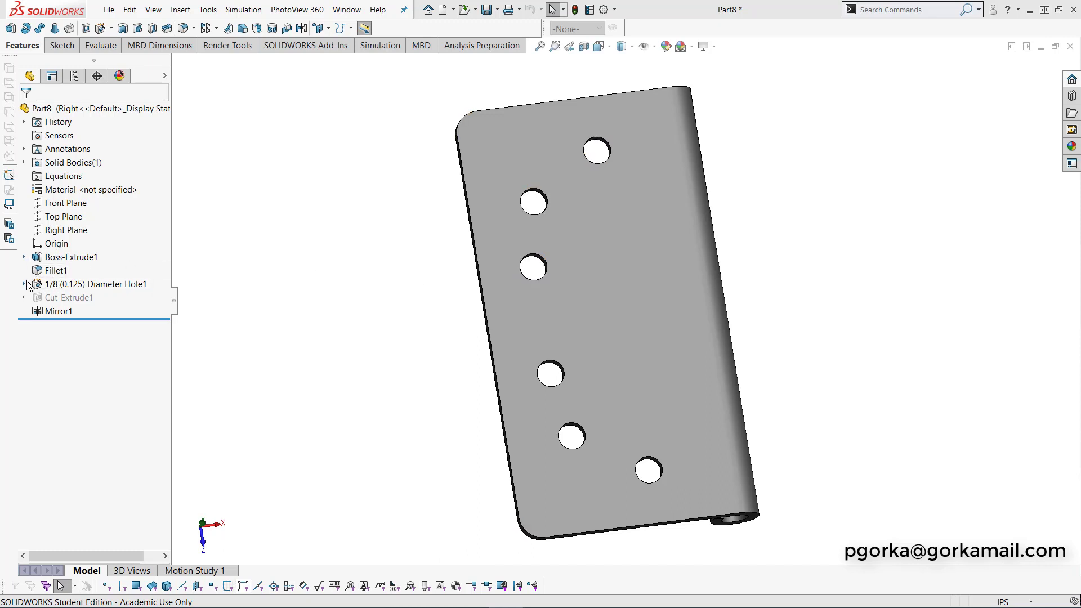
{"action": "left_click", "coordinate": [24, 298]}
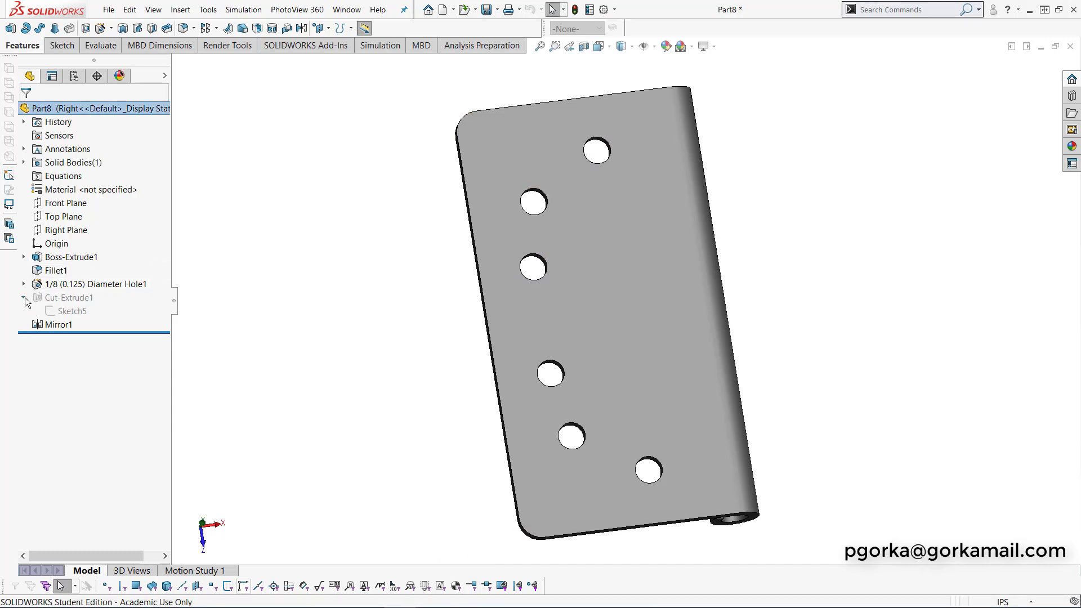
{"action": "right_click", "coordinate": [71, 312]}
{"action": "key", "text": "Escape"}
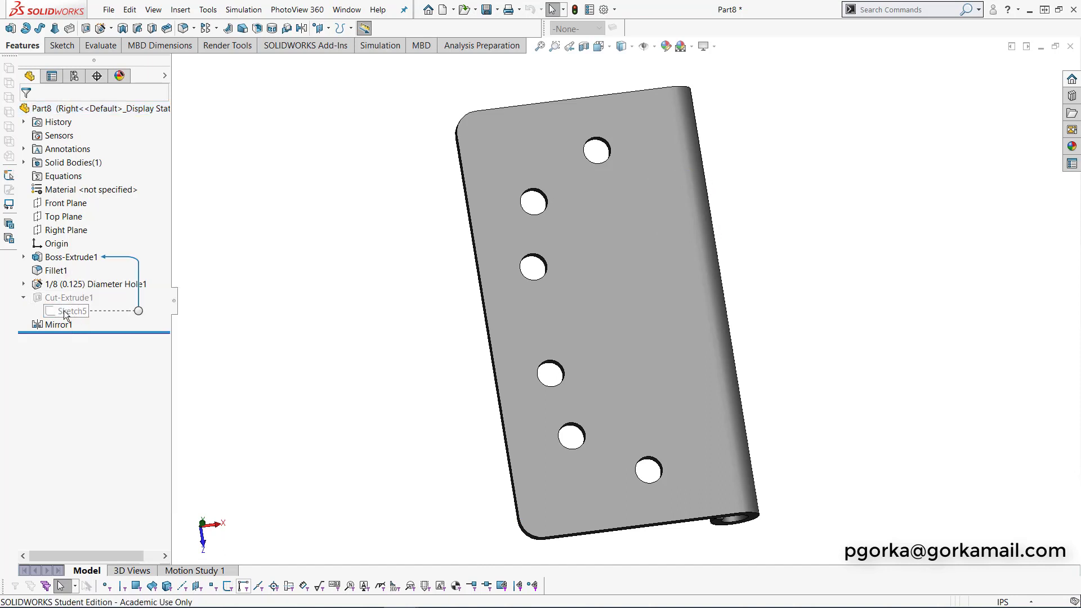
{"action": "left_click", "coordinate": [63, 310]}
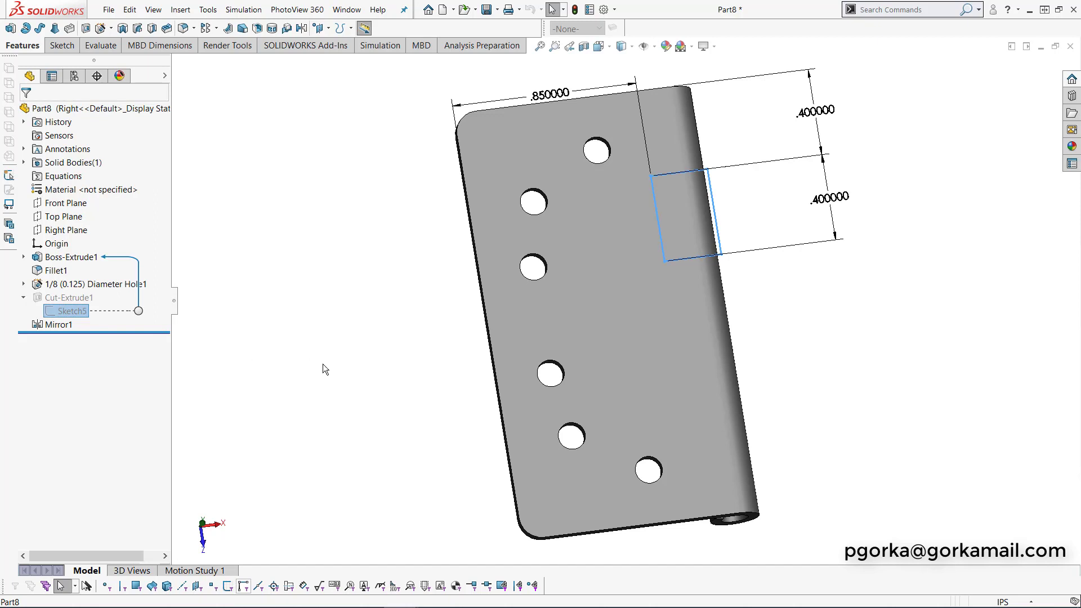
{"action": "left_click", "coordinate": [578, 327]}
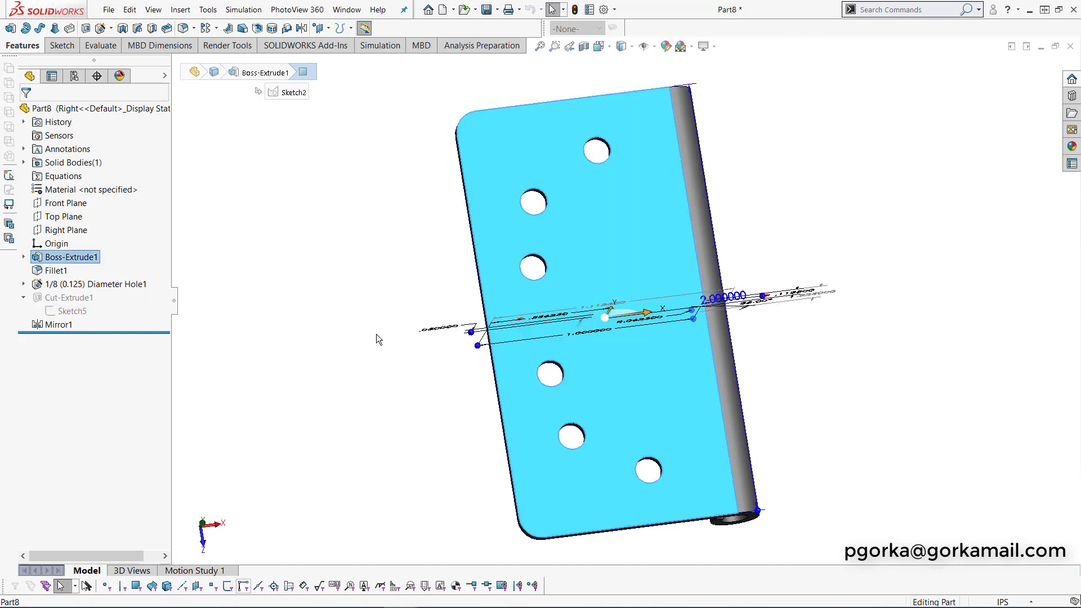
{"action": "key", "text": "ctrl+v"}
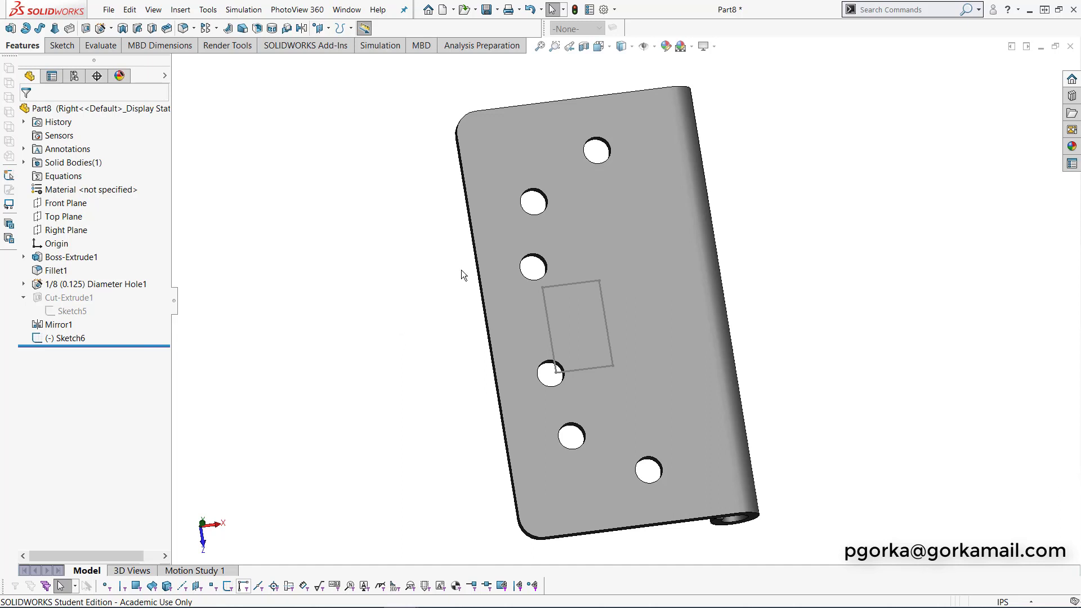
- Edit the pasted rectangle sketch, Sketch6, and make its upper line collinear with the wing's upper edge
{"action": "left_click", "coordinate": [568, 152]}
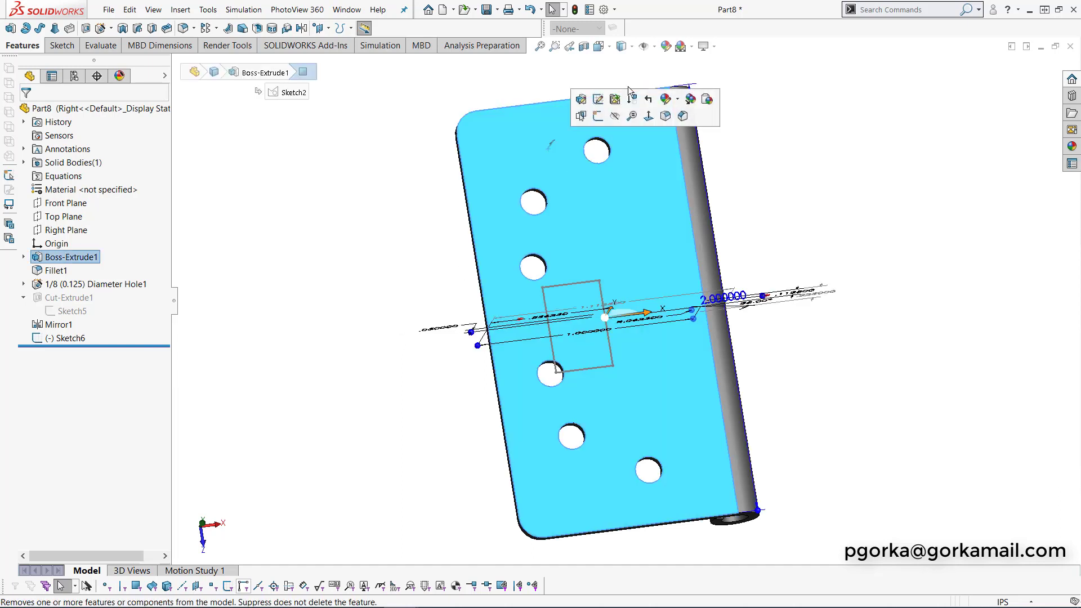
{"action": "left_click", "coordinate": [611, 48]}
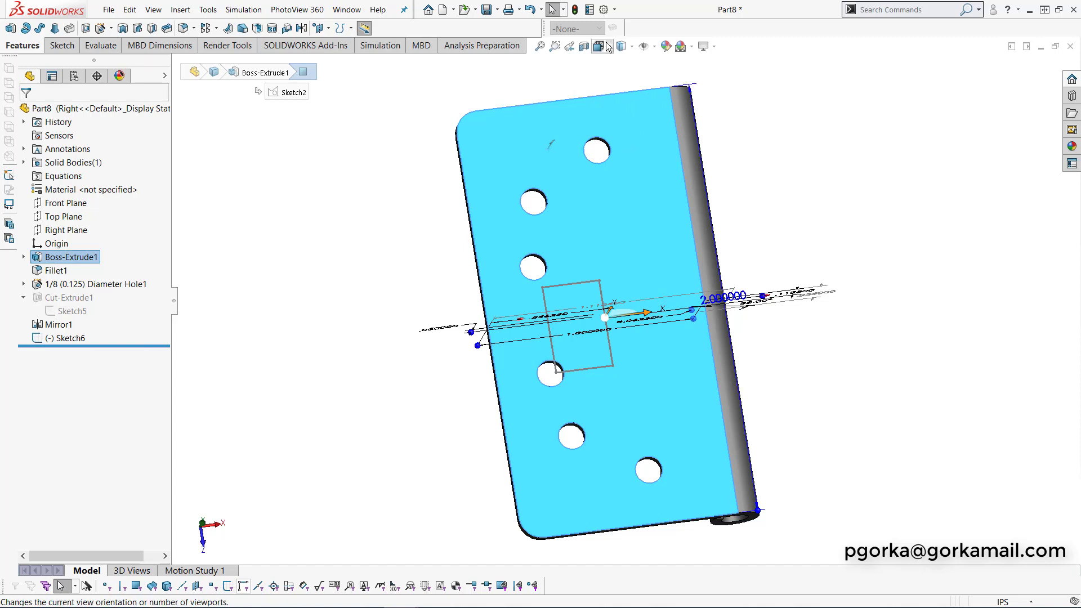
{"action": "mouse_move", "coordinate": [604, 50]}
{"action": "left_click", "coordinate": [663, 110]}
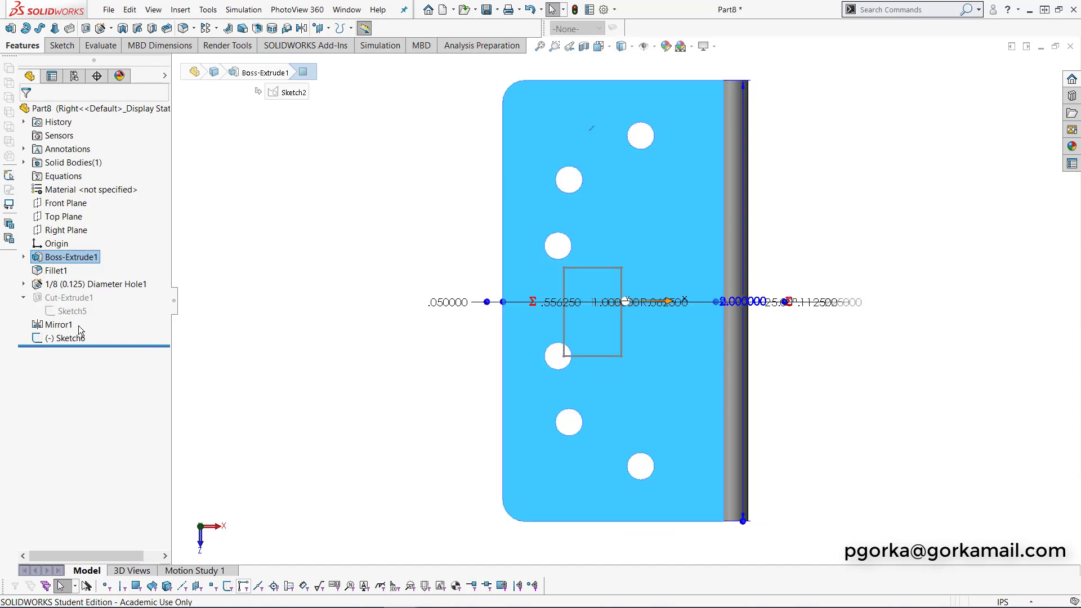
{"action": "right_click", "coordinate": [67, 338]}
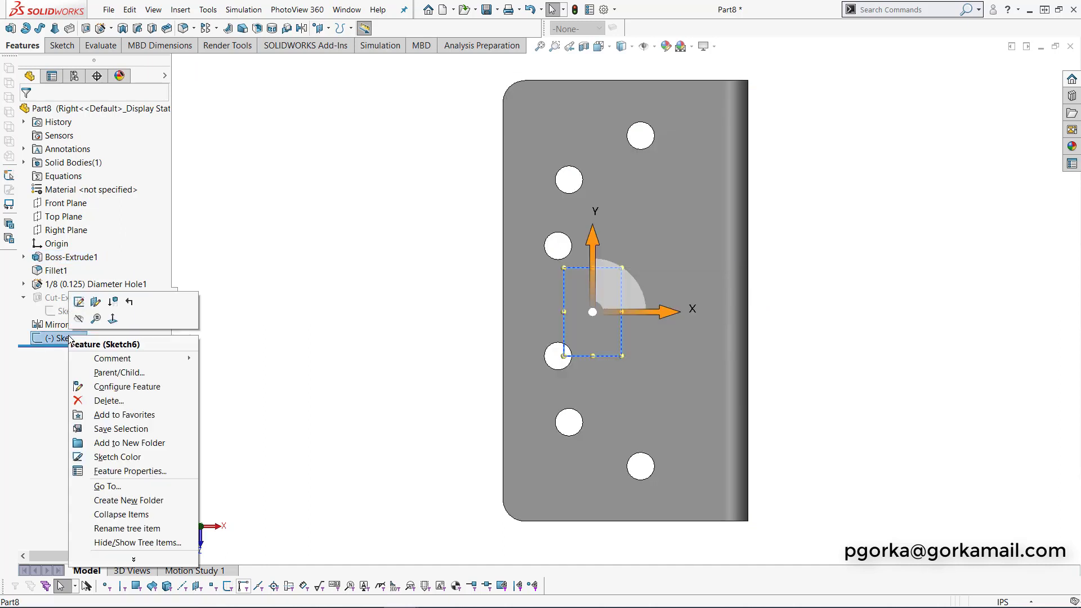
{"action": "left_click", "coordinate": [79, 302]}
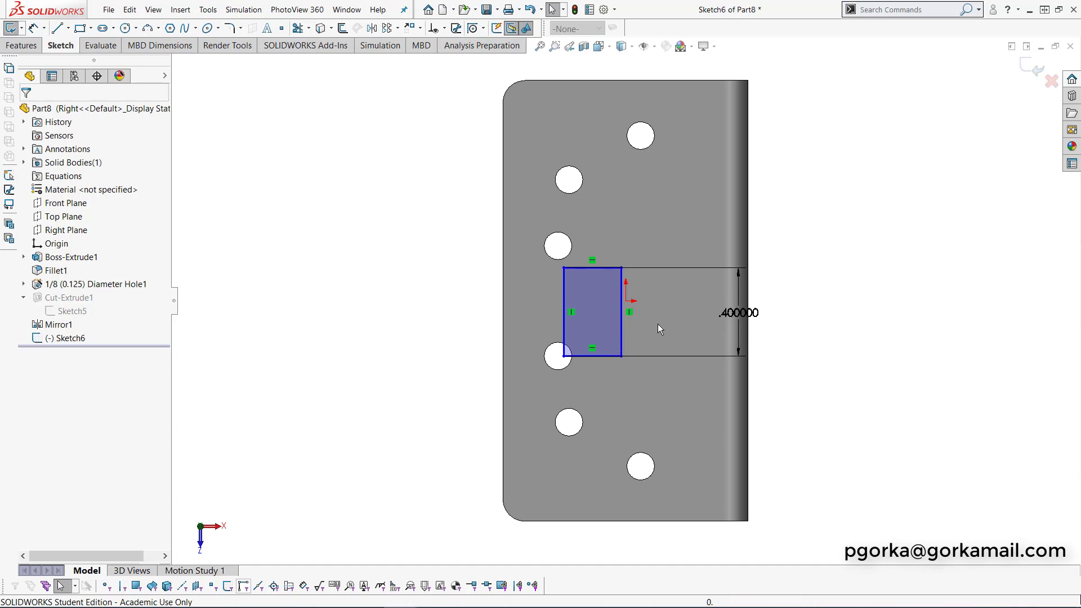
{"action": "left_click", "coordinate": [581, 268]}
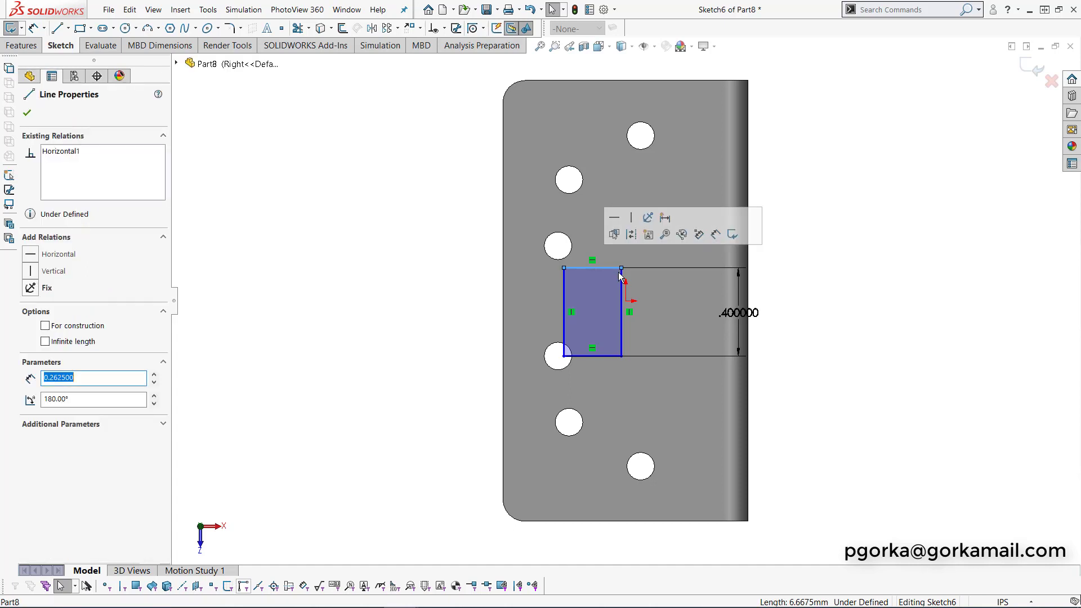
{"action": "left_click", "coordinate": [677, 80], "text": "ctrl"}
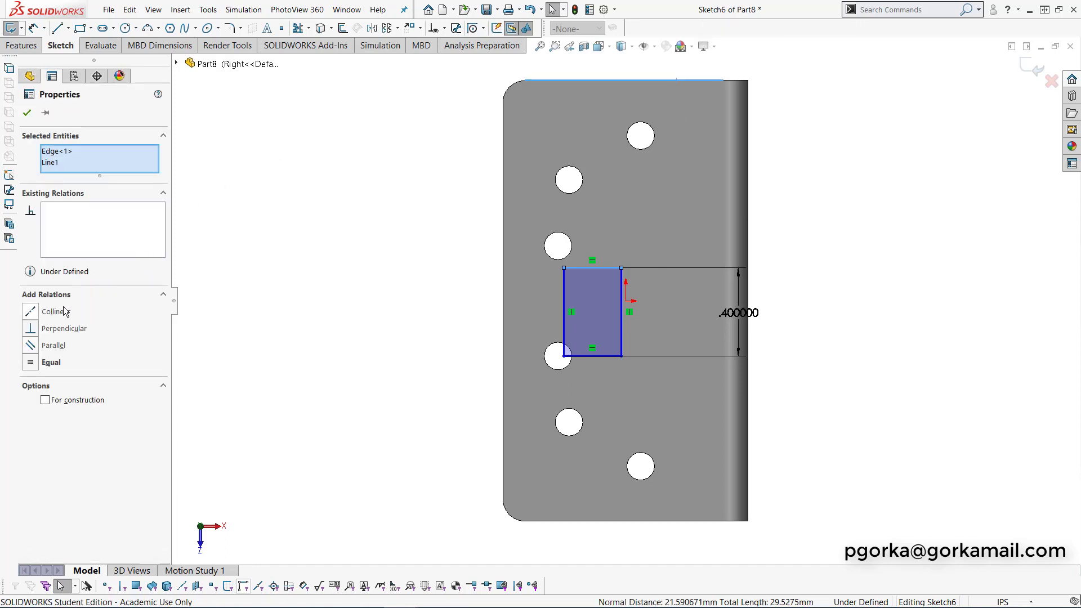
{"action": "left_click", "coordinate": [31, 312]}
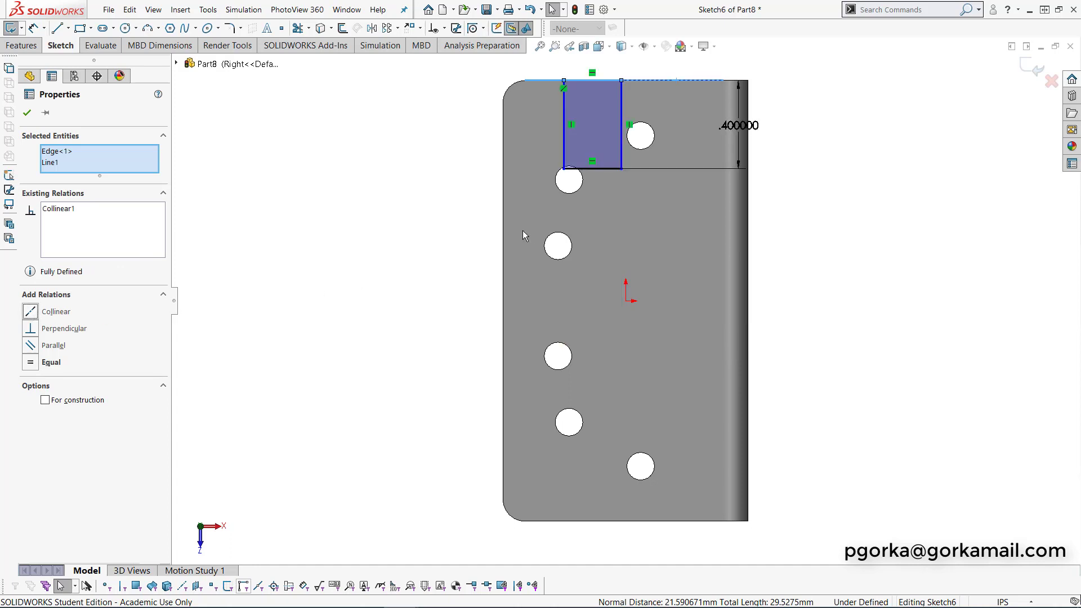
{"action": "left_click", "coordinate": [623, 159]}
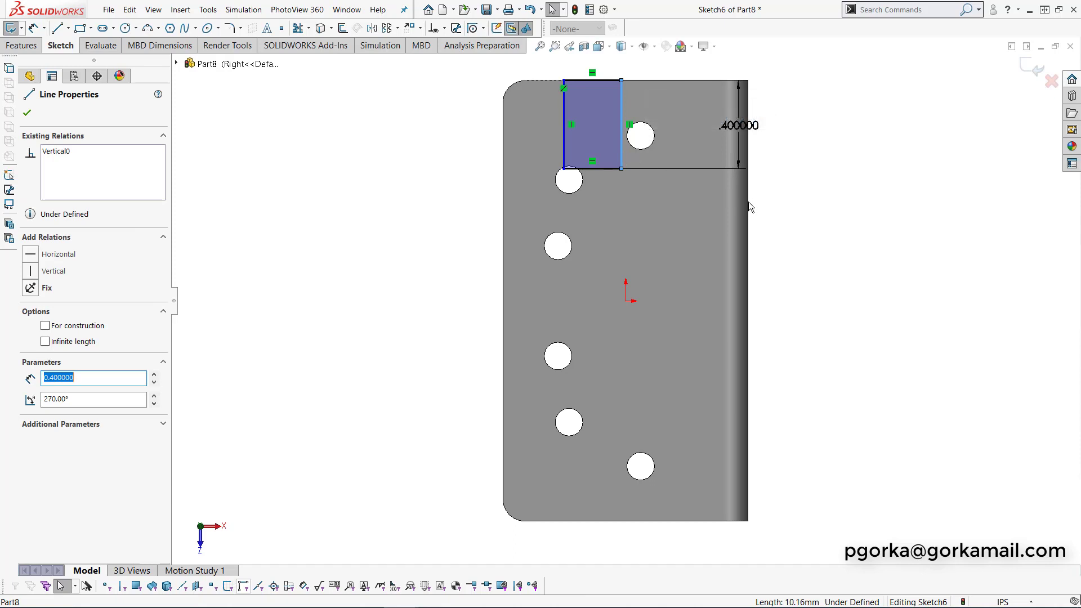
{"action": "key", "text": "ctrl"}
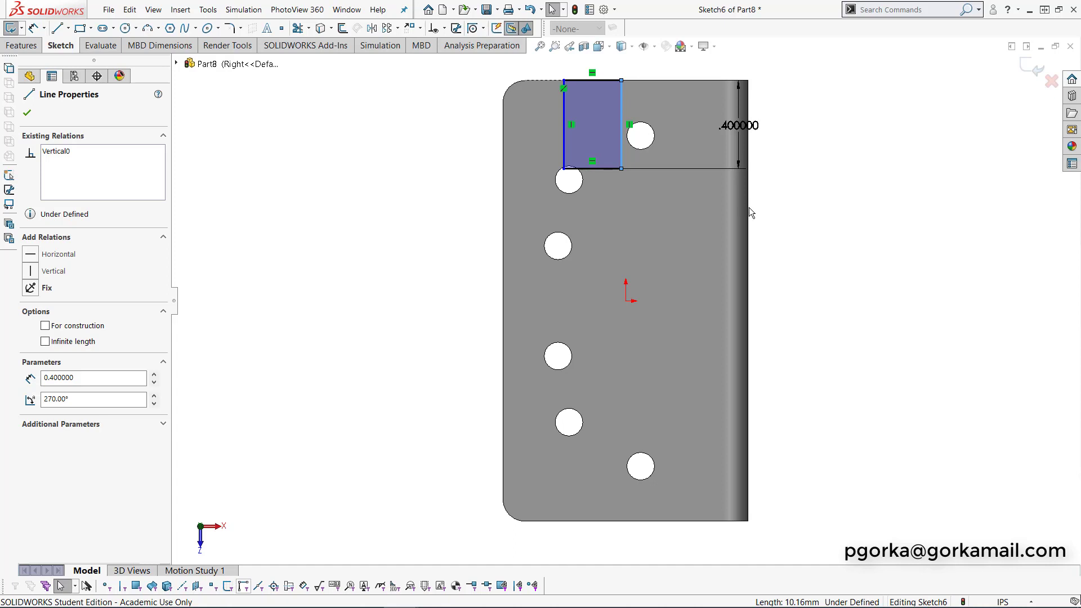
{"action": "key", "text": "ctrl"}
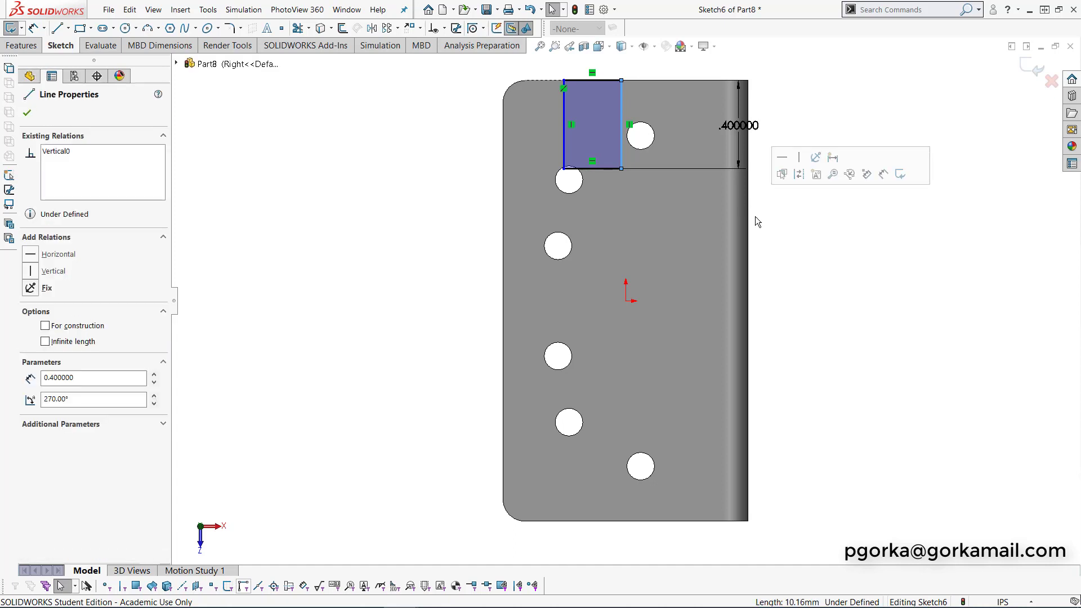
{"action": "left_click", "coordinate": [748, 219], "text": "ctrl"}
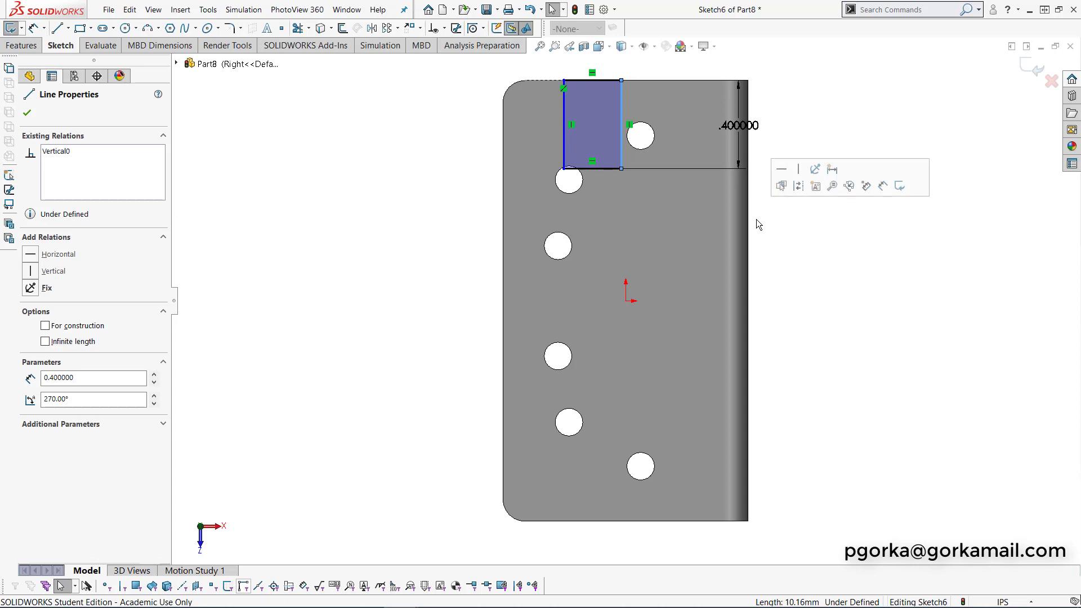
{"action": "scroll", "coordinate": [746, 215], "scroll_direction": "up", "scroll_amount": 2}
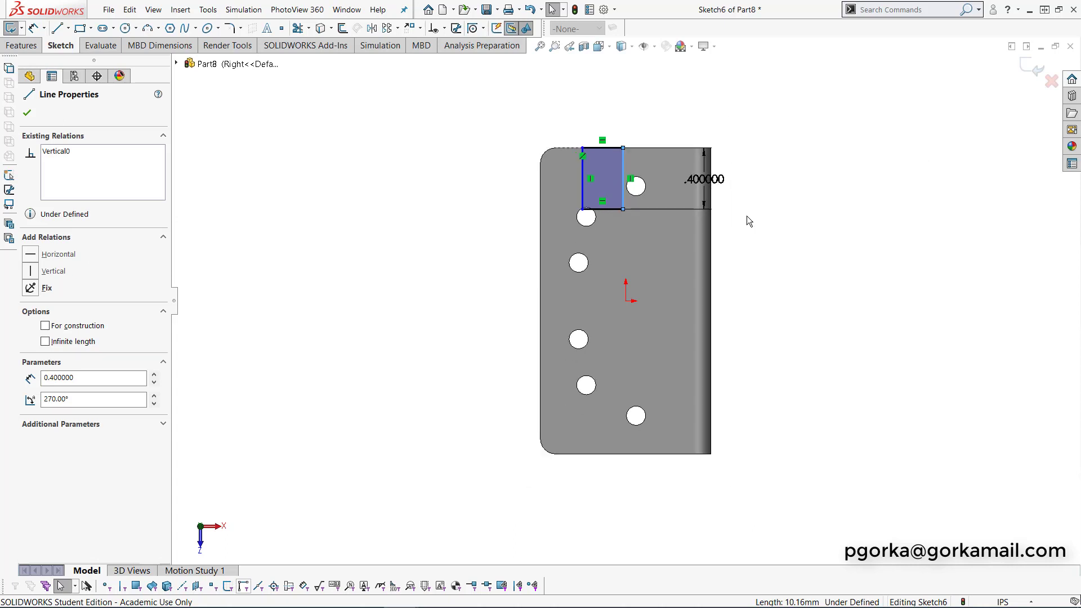
{"action": "scroll", "coordinate": [747, 215], "scroll_direction": "down", "scroll_amount": 6}
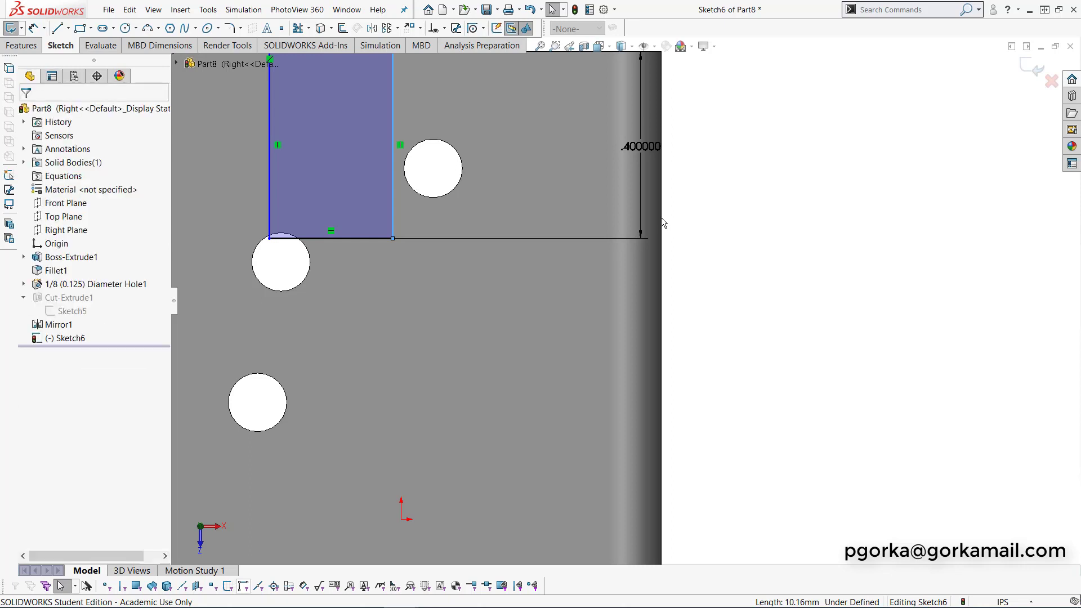
{"action": "left_click", "coordinate": [661, 217], "text": "ctrl"}
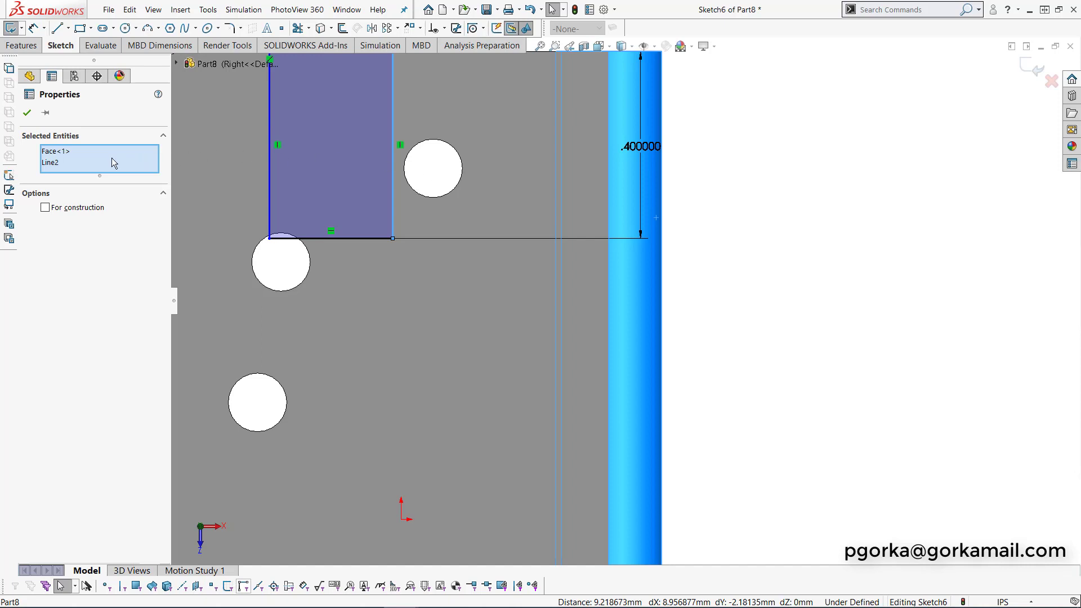
{"action": "key", "text": "Escape"}
- Make the rectangle's right vertical line collinear with the silhouette edge of the wing's curled side
{"action": "scroll", "coordinate": [407, 222], "scroll_direction": "up", "scroll_amount": 2}
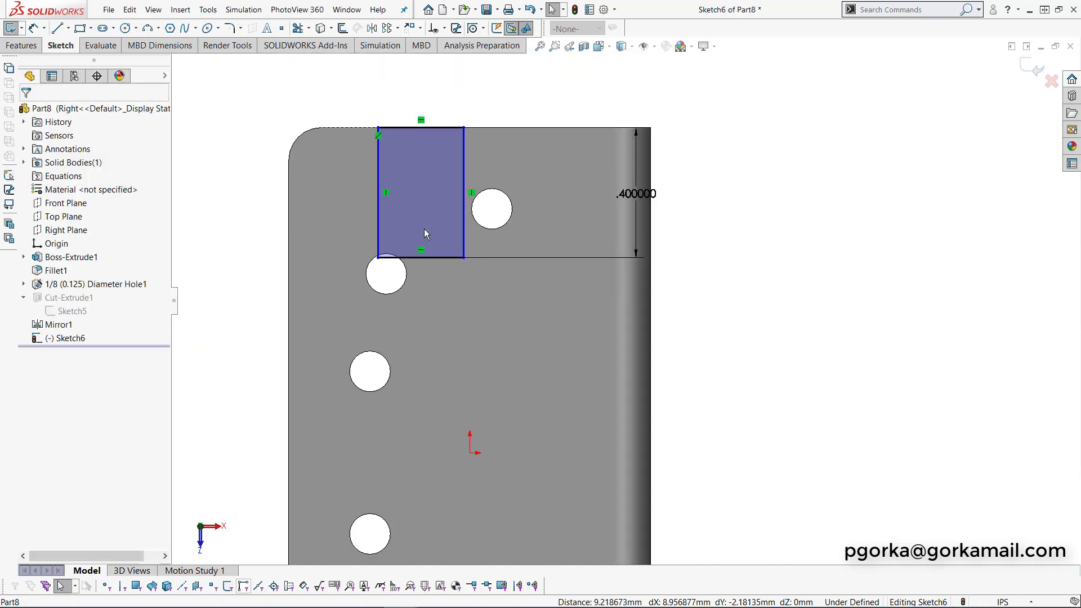
{"action": "left_click", "coordinate": [464, 164]}
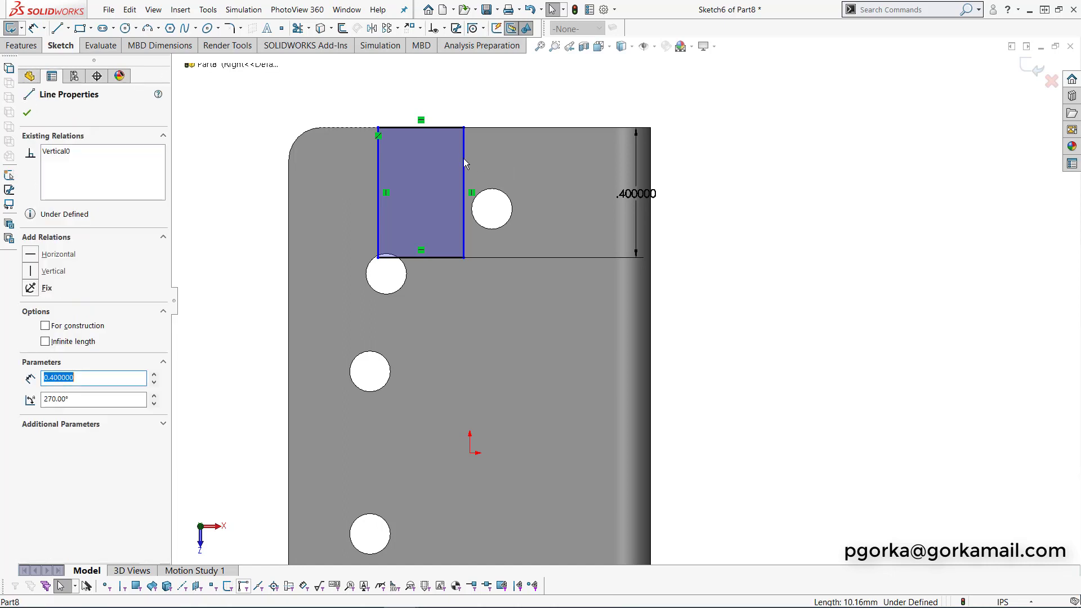
{"action": "left_click", "coordinate": [651, 180], "text": "ctrl"}
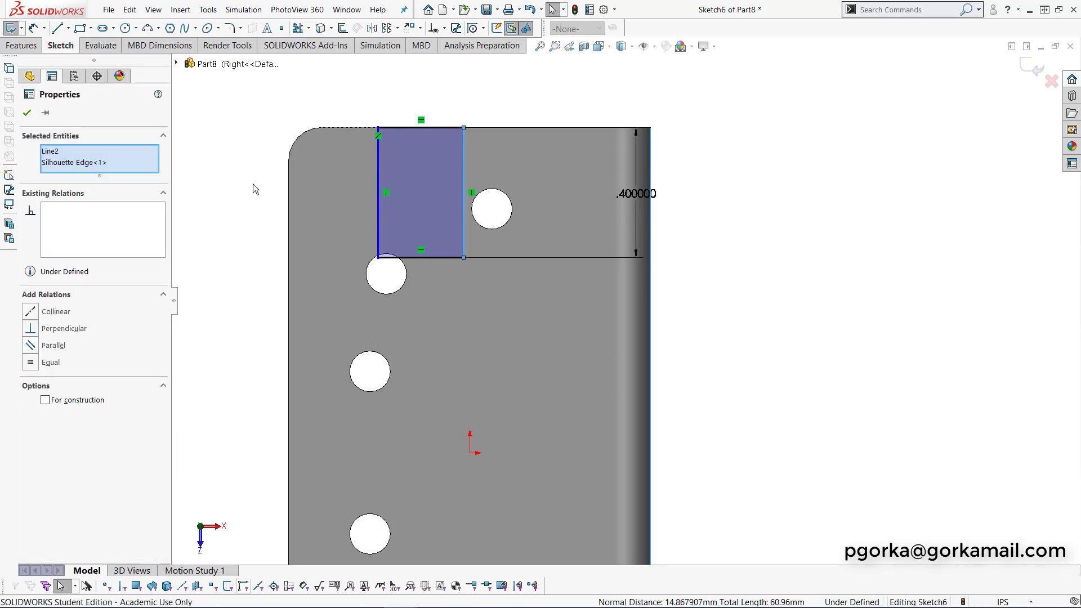
{"action": "left_click", "coordinate": [31, 312]}
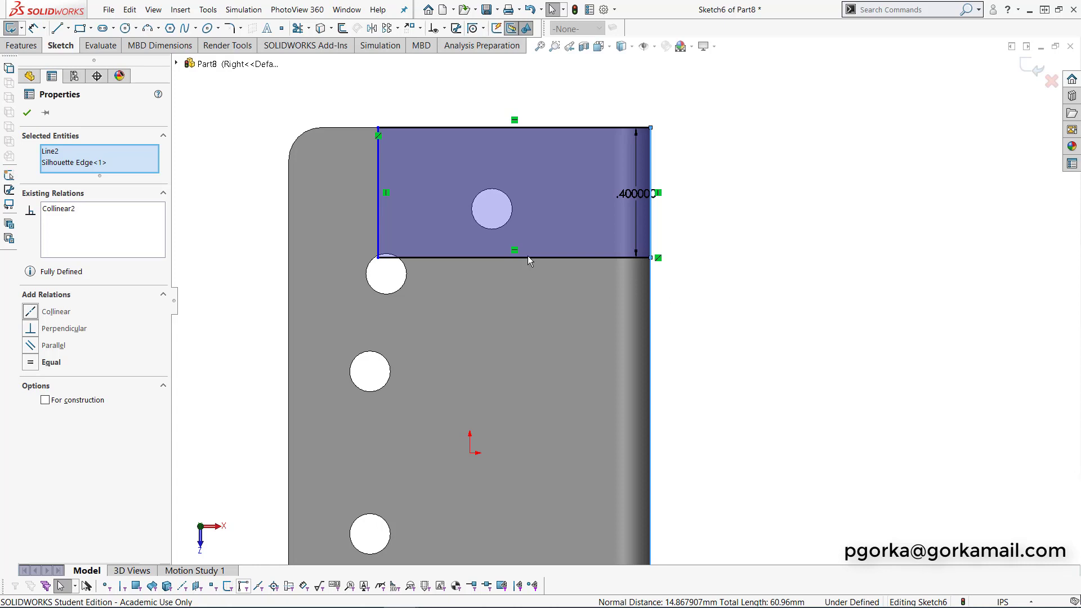
- Dimension the rectangle's inner vertical line 0.85 in from the wing's straight outer edge and finish the sketch
{"action": "left_click", "coordinate": [33, 28]}
{"action": "left_click", "coordinate": [291, 233]}
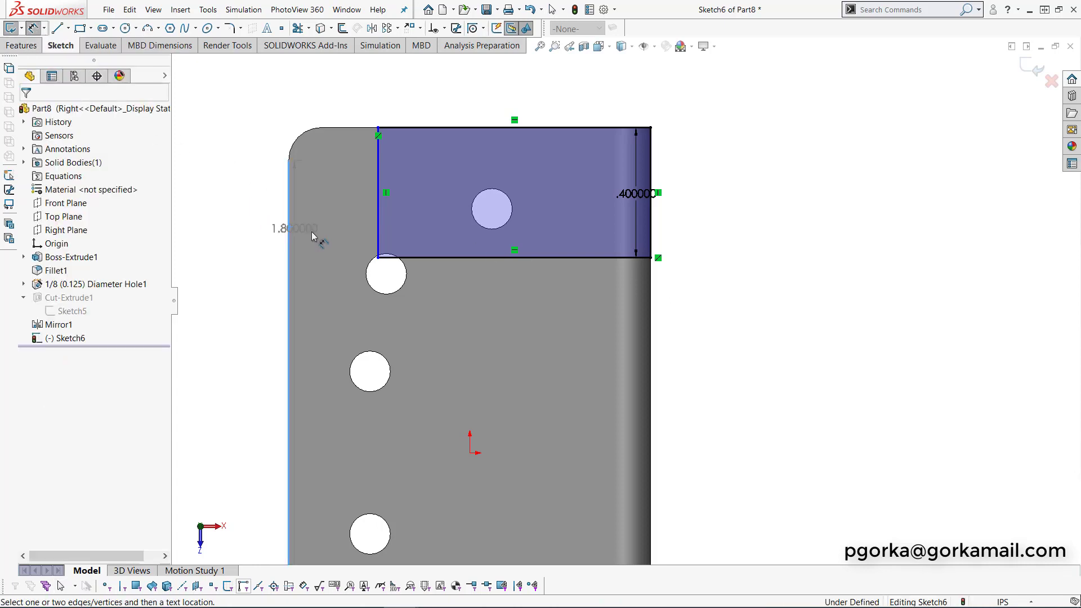
{"action": "left_click", "coordinate": [378, 242]}
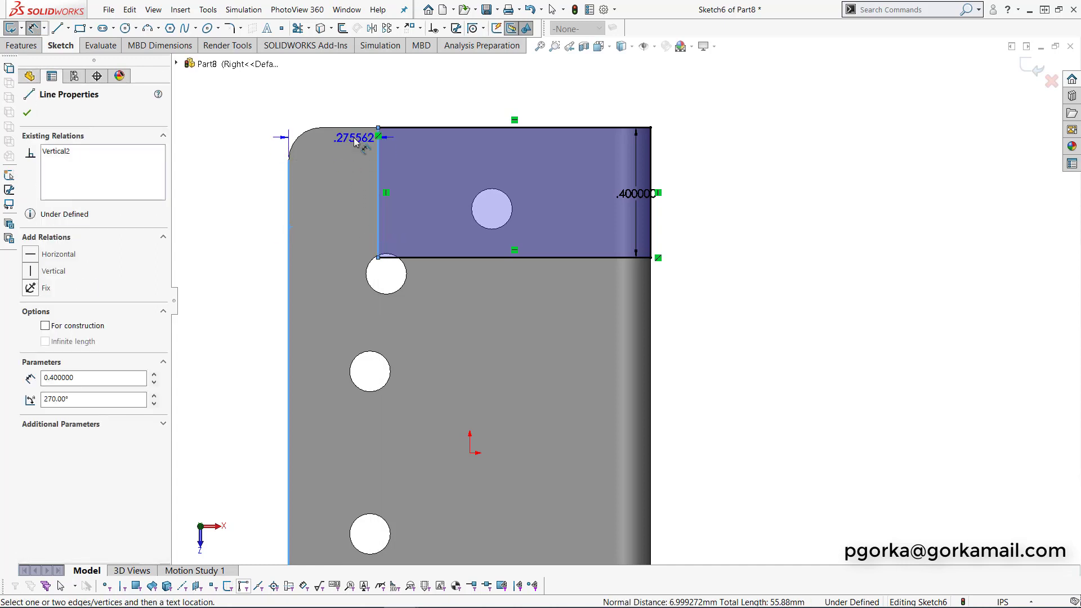
{"action": "left_click", "coordinate": [334, 113]}
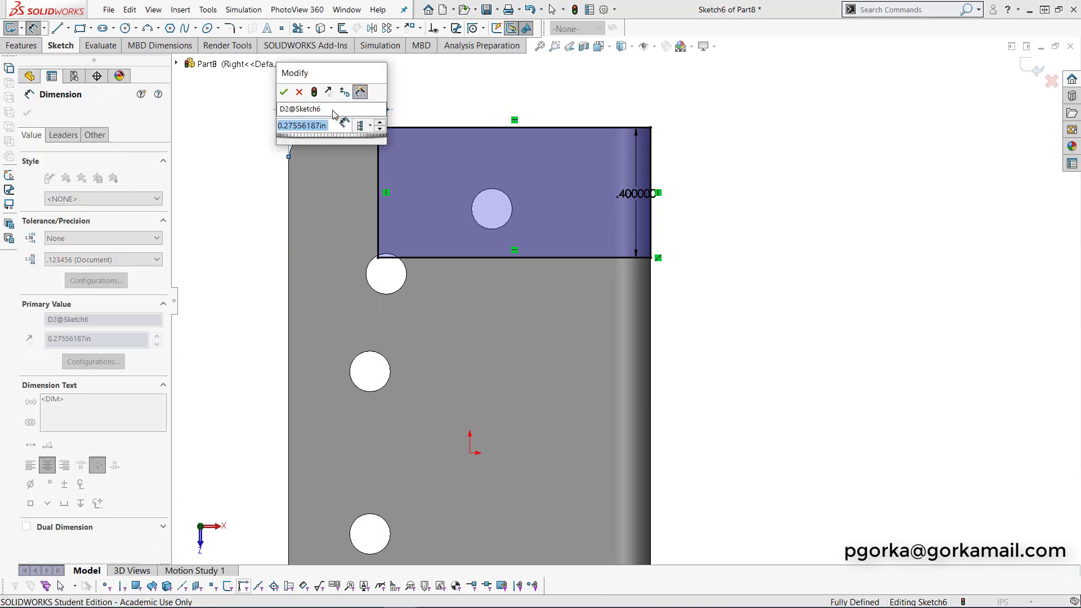
{"action": "type", "text": ".85"}
{"action": "key", "text": "Return"}
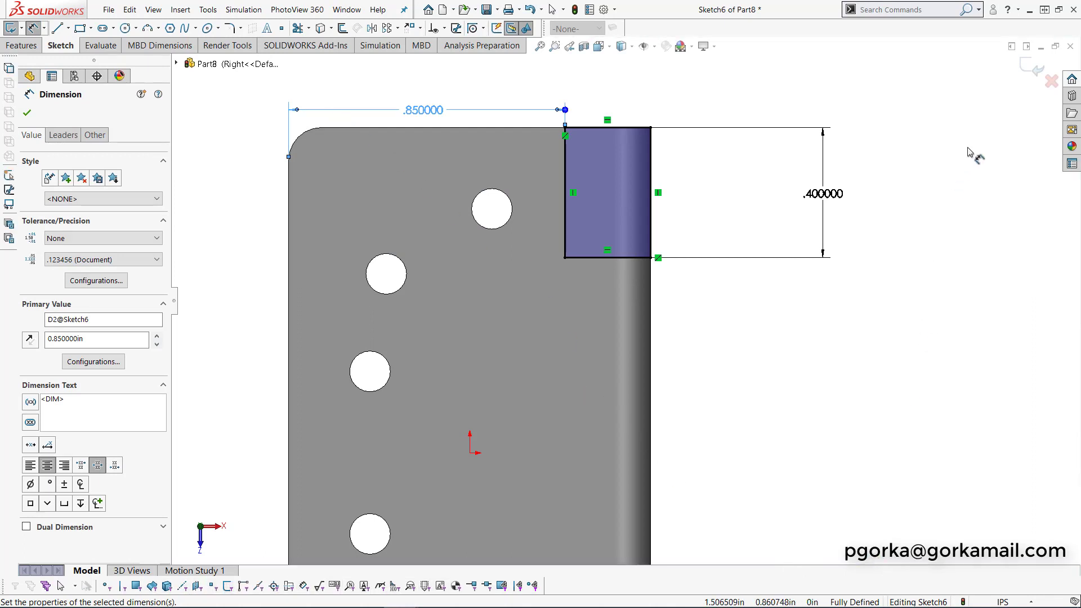
{"action": "left_click", "coordinate": [1032, 68]}
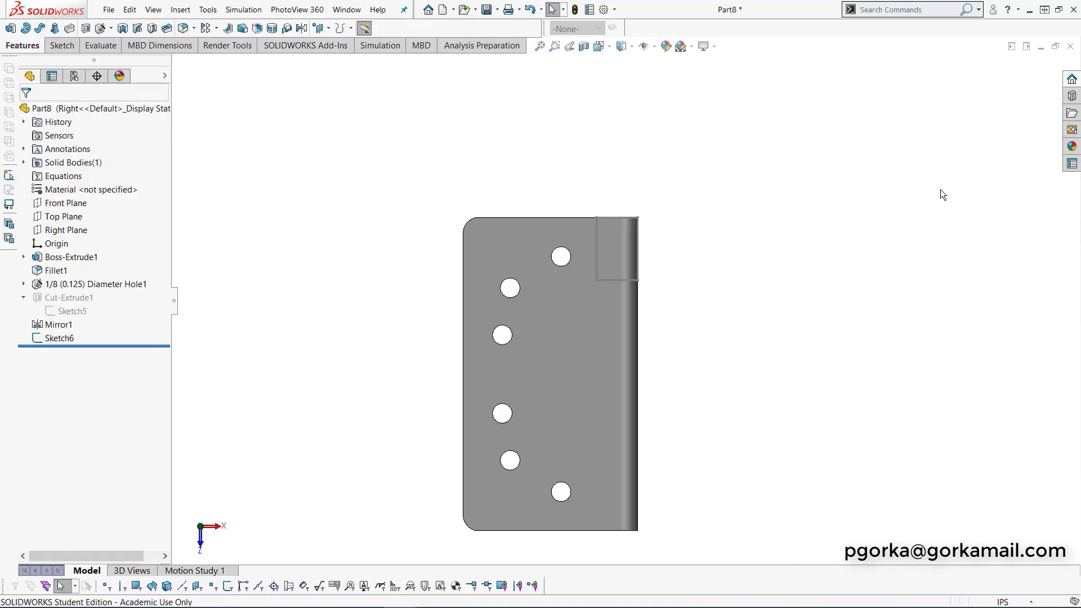
- Extrude-cut Sketch6 through the wing with the Through All - Both end condition to notch the curled side
{"action": "scroll", "coordinate": [683, 378], "scroll_direction": "down", "scroll_amount": 1}
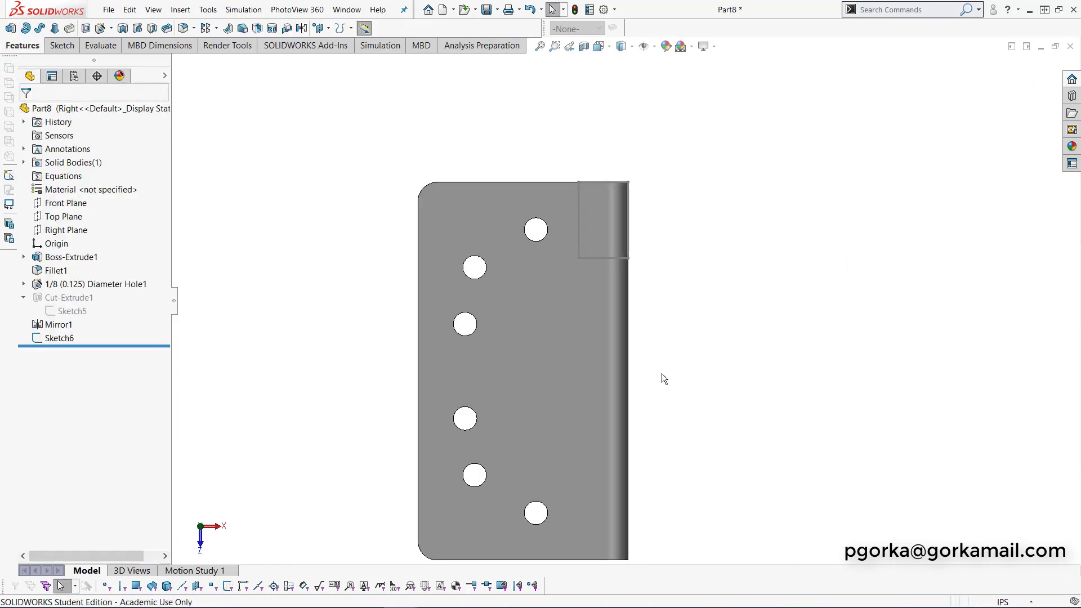
{"action": "scroll", "coordinate": [632, 371], "scroll_direction": "up", "scroll_amount": 1}
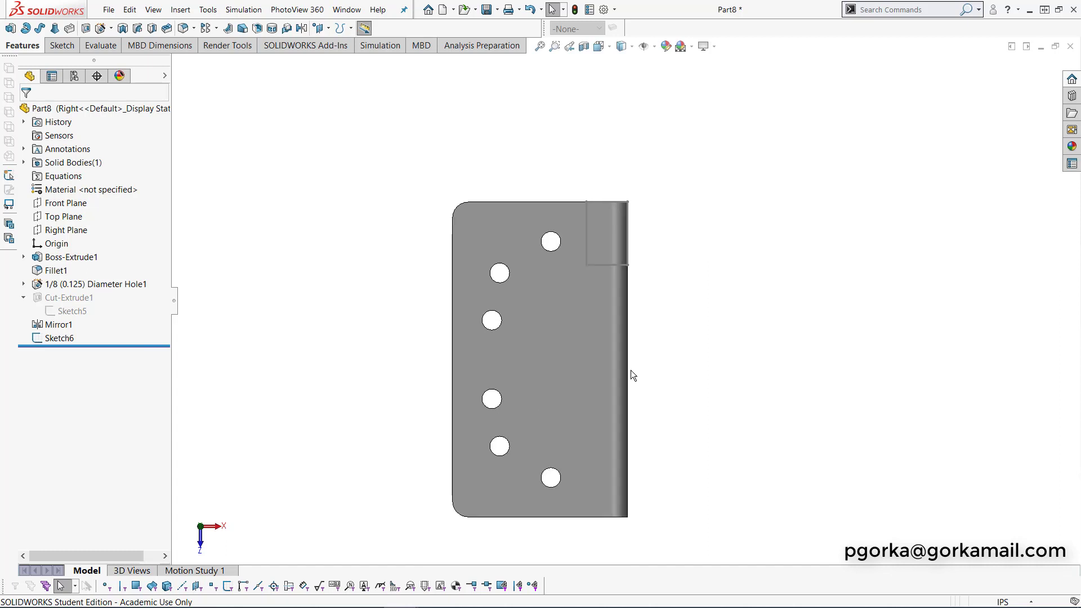
{"action": "left_click", "coordinate": [55, 339]}
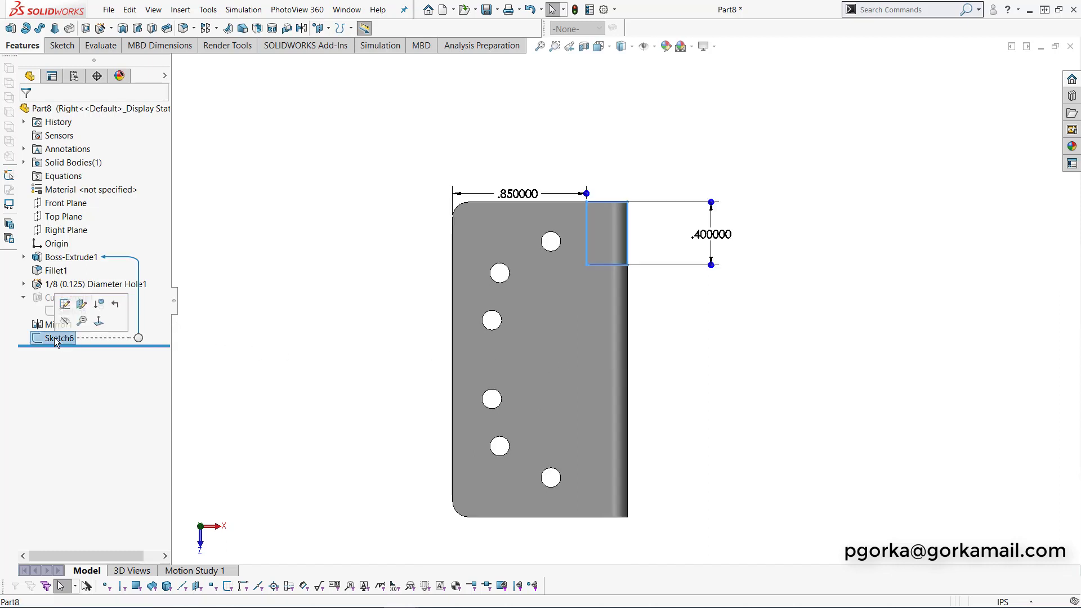
{"action": "left_click", "coordinate": [85, 28]}
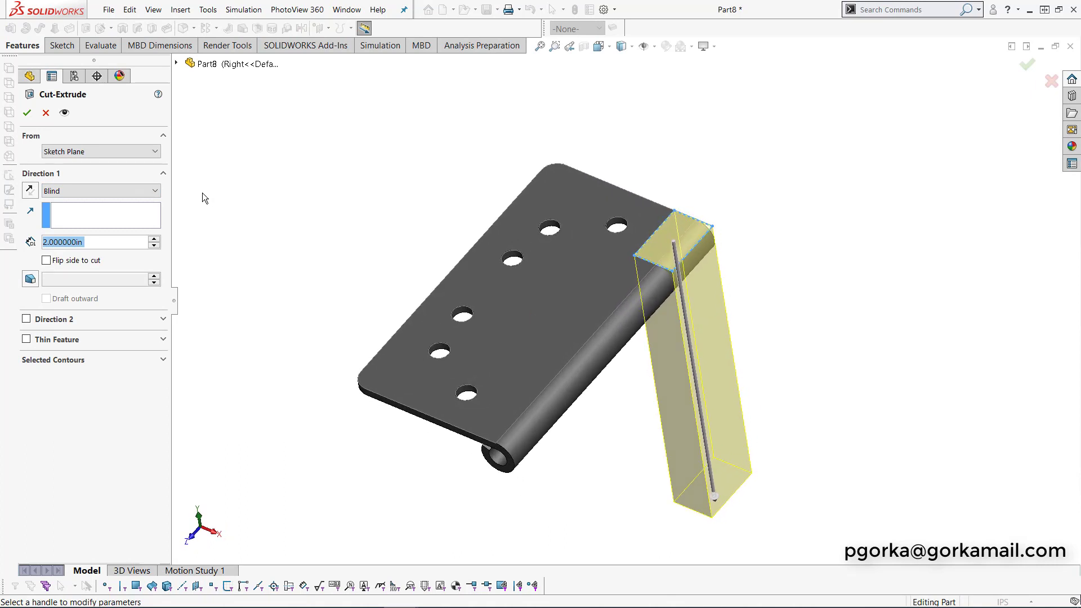
{"action": "left_click", "coordinate": [155, 192]}
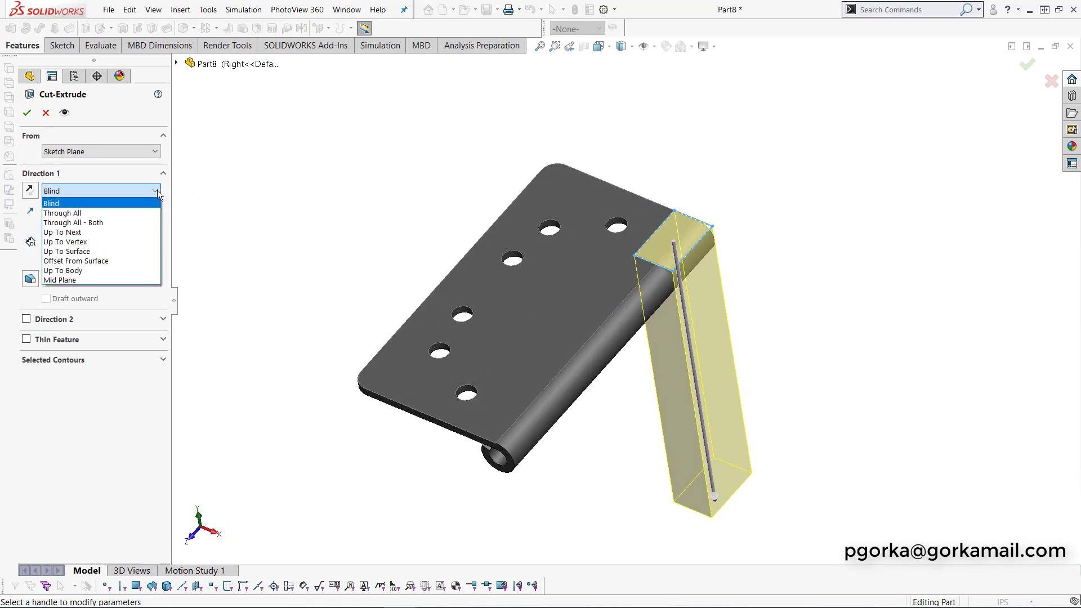
{"action": "left_click", "coordinate": [139, 222]}
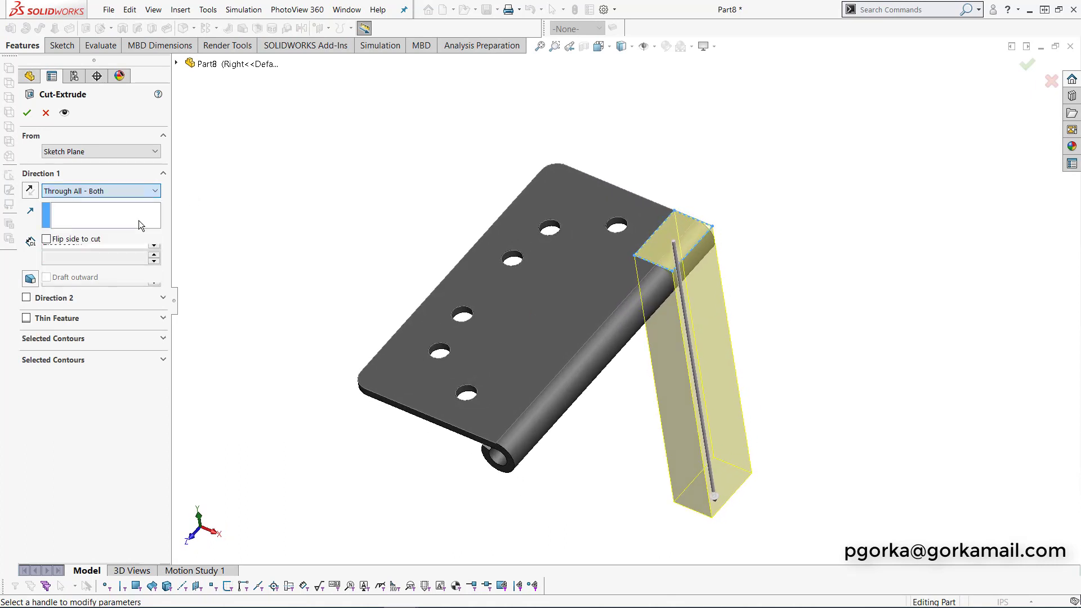
{"action": "left_click", "coordinate": [27, 114]}
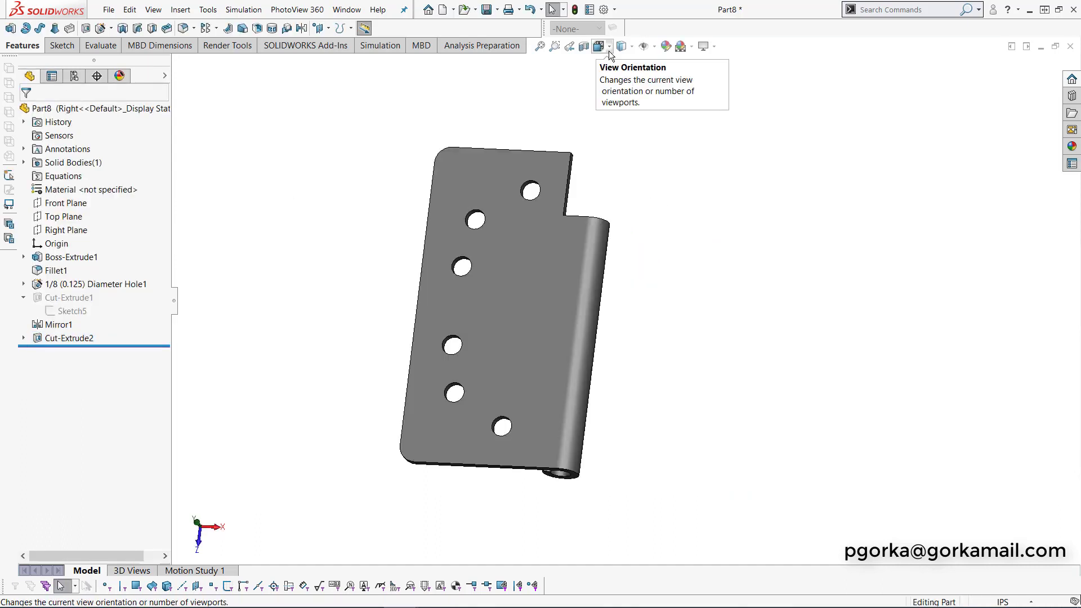
- Start a linear pattern in the Top view, using the wing's long straight edge as Direction 1 toward the uncut end
{"action": "left_click", "coordinate": [609, 49]}
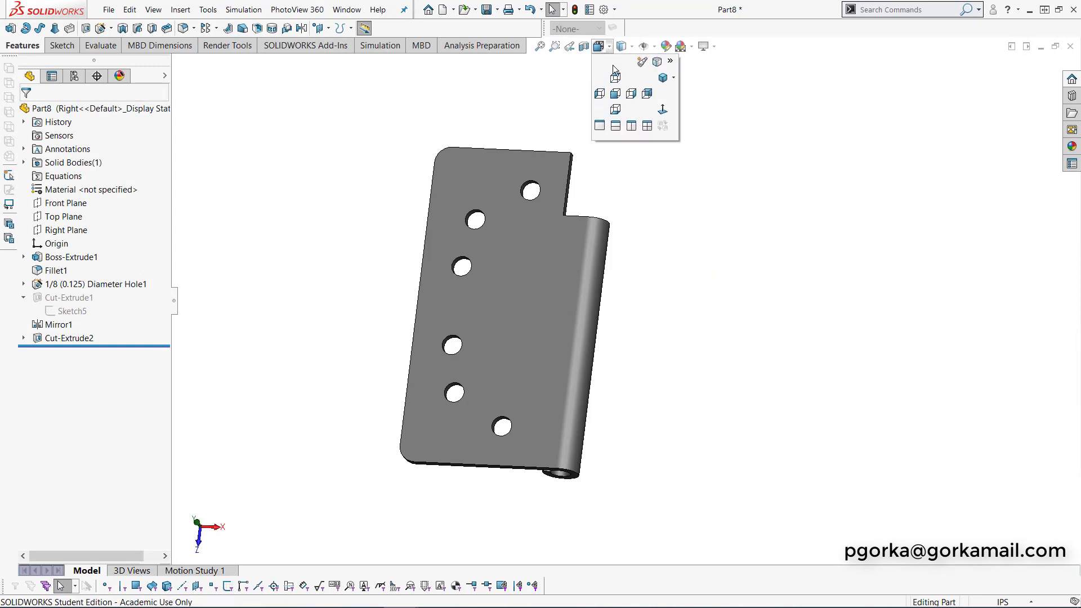
{"action": "left_click", "coordinate": [618, 96]}
{"action": "left_click", "coordinate": [611, 48]}
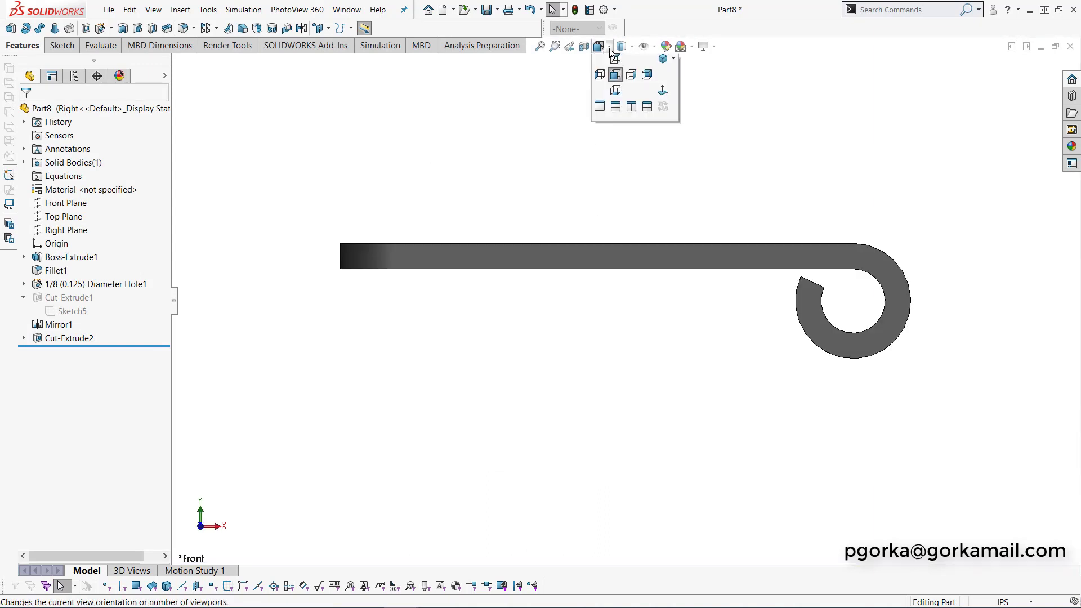
{"action": "left_click", "coordinate": [613, 78]}
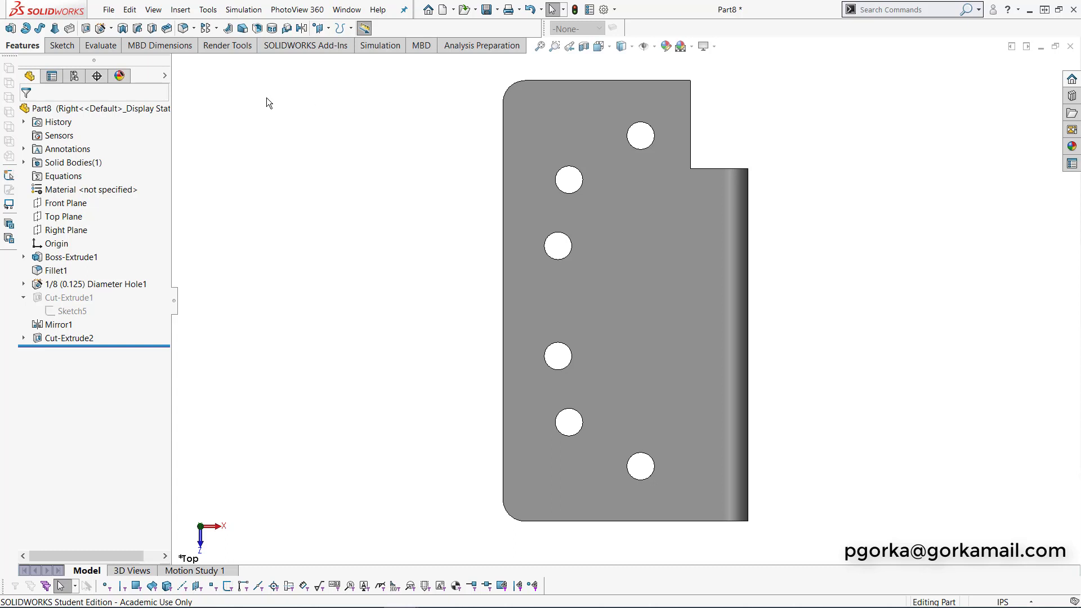
{"action": "left_click", "coordinate": [206, 28]}
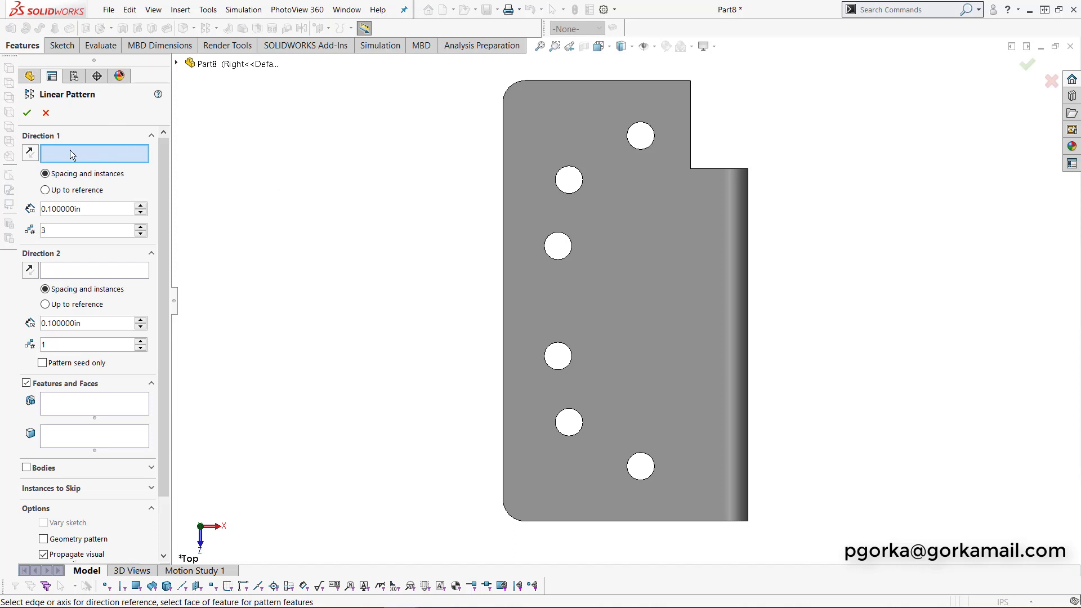
{"action": "left_click", "coordinate": [501, 193]}
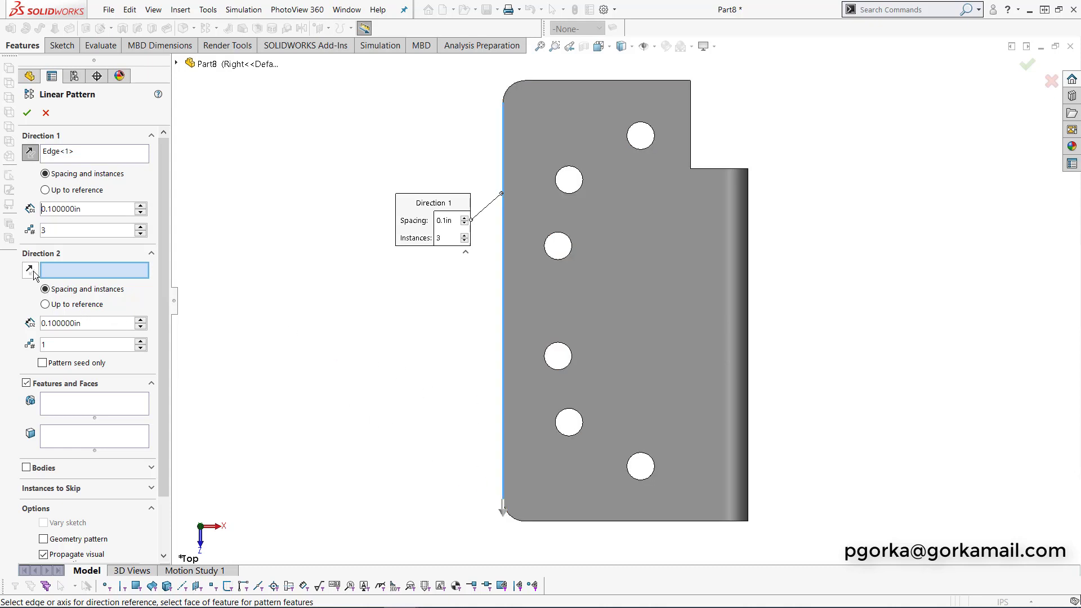
{"action": "left_click", "coordinate": [28, 154]}
{"action": "left_click", "coordinate": [29, 153]}
{"action": "left_click", "coordinate": [29, 153]}
{"action": "left_click", "coordinate": [29, 153]}
- Set the pattern's Direction 1 spacing to twice 2/5 in, giving 0.8 in
{"action": "left_click_drag", "start_coordinate": [90, 210], "coordinate": [31, 200]}
{"action": "type", "text": "2/5"}
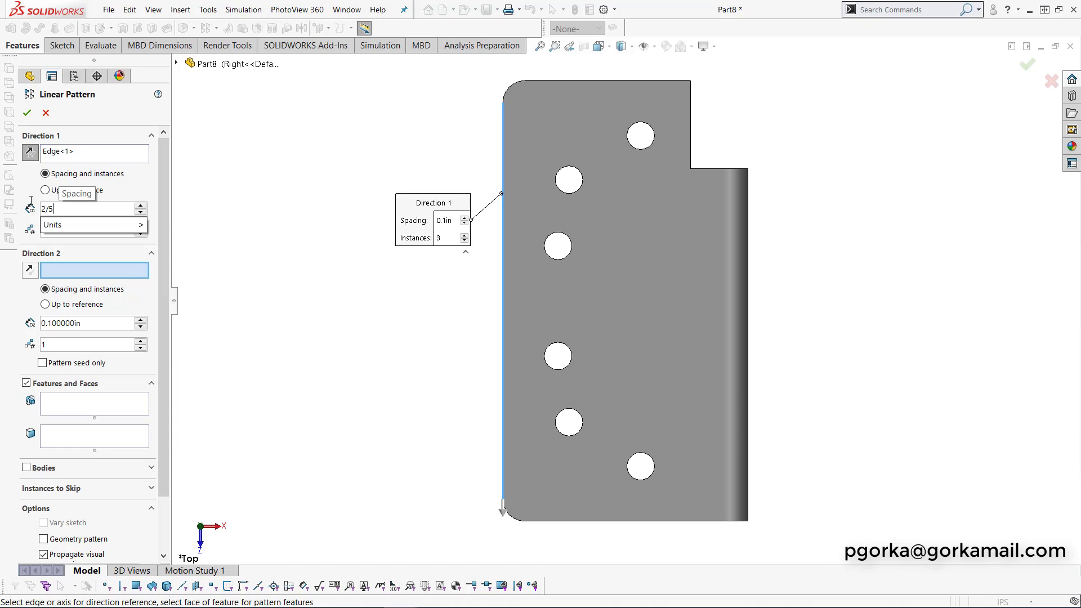
{"action": "key", "text": "Tab"}
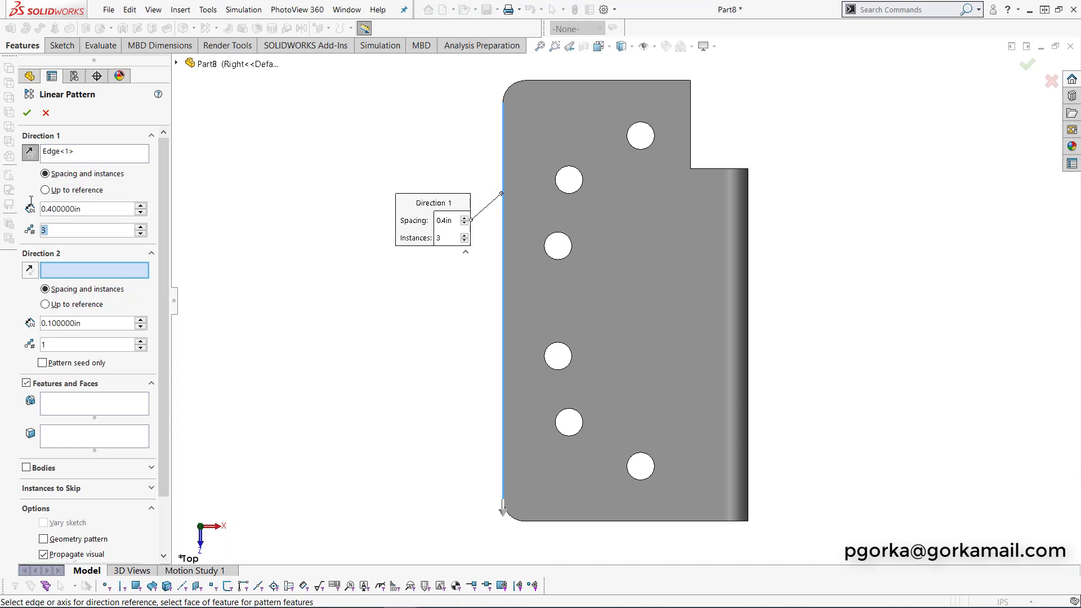
{"action": "left_click", "coordinate": [66, 229]}
{"action": "left_click", "coordinate": [96, 212]}
{"action": "type", "text": "*2"}
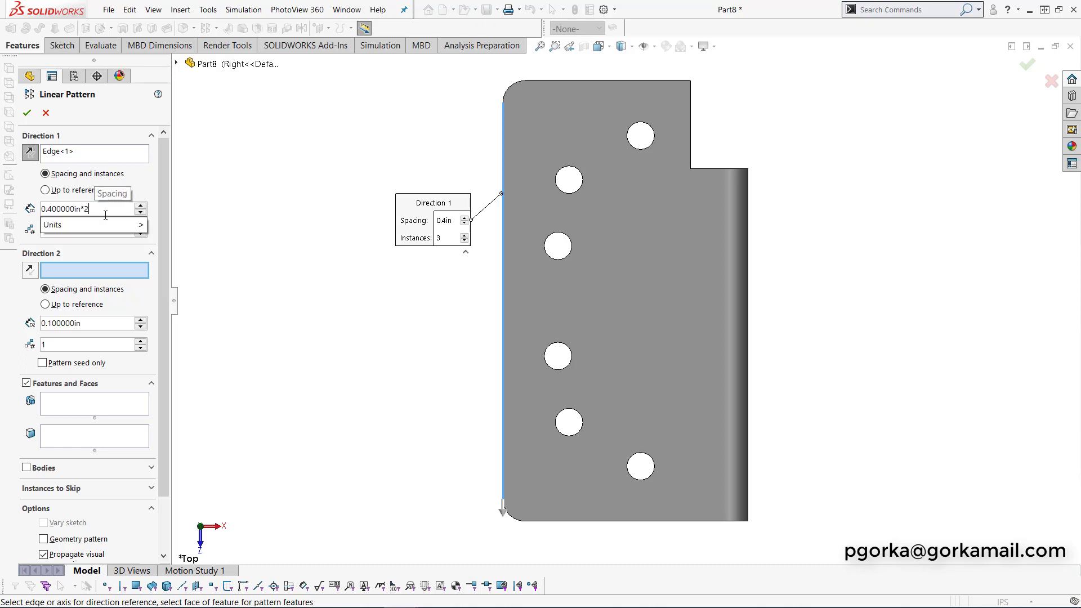
{"action": "mouse_move", "coordinate": [138, 224]}
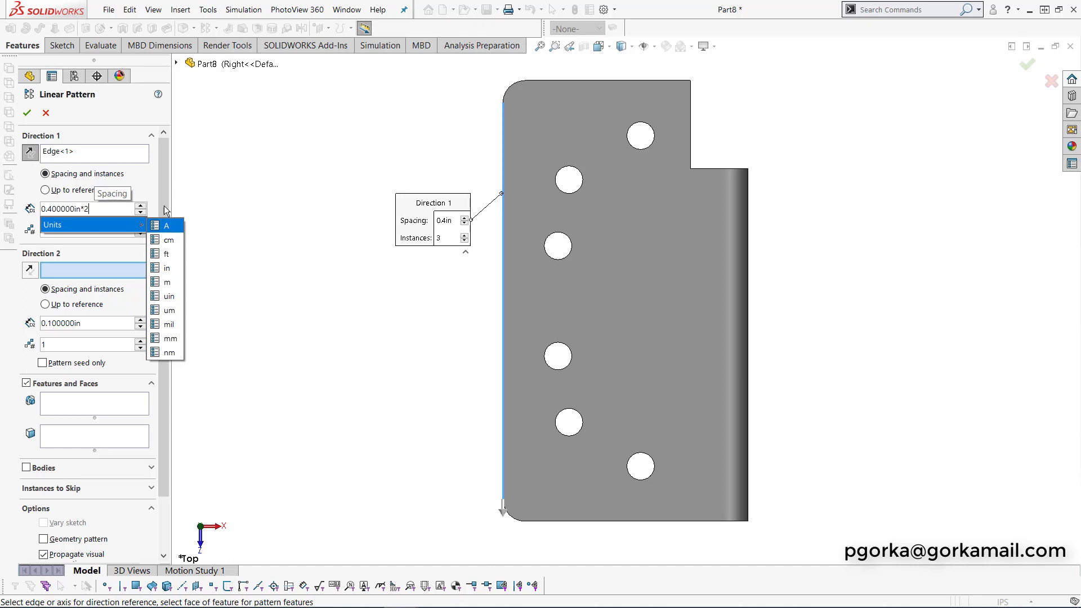
{"action": "key", "text": "Return"}
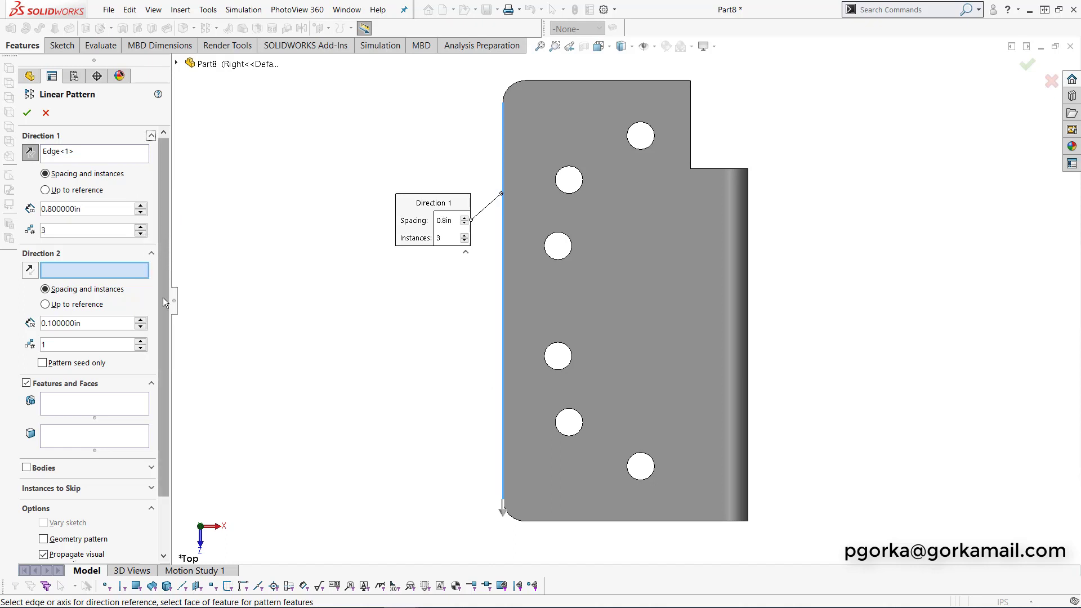
- Choose Cut-Extrude2 as the feature to pattern and create the linear pattern with three instances
{"action": "left_click_drag", "start_coordinate": [163, 298], "coordinate": [169, 268]}
{"action": "left_click", "coordinate": [97, 400]}
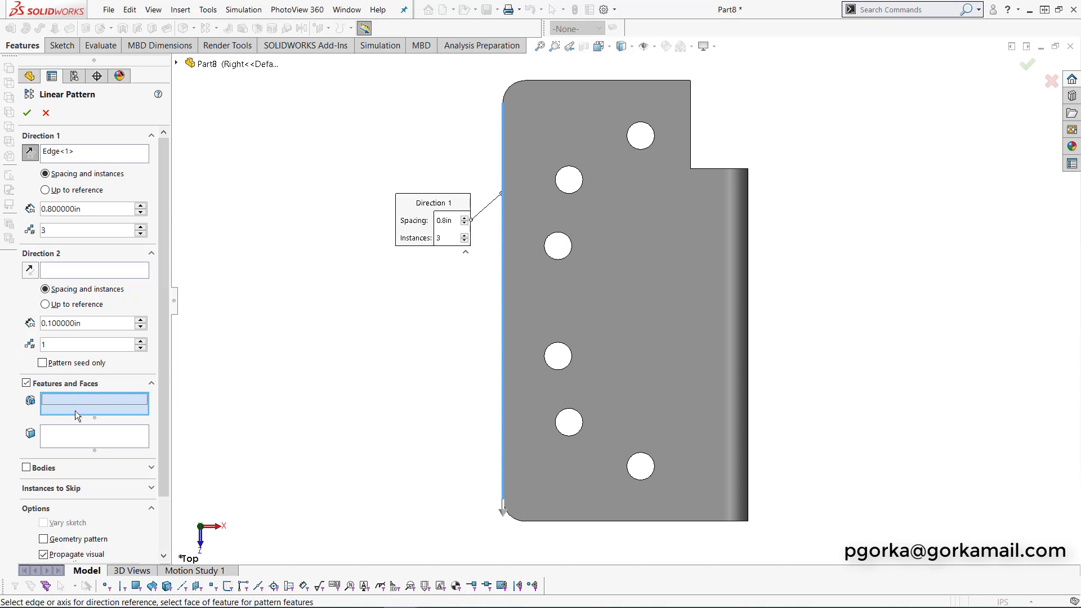
{"action": "left_click", "coordinate": [177, 66]}
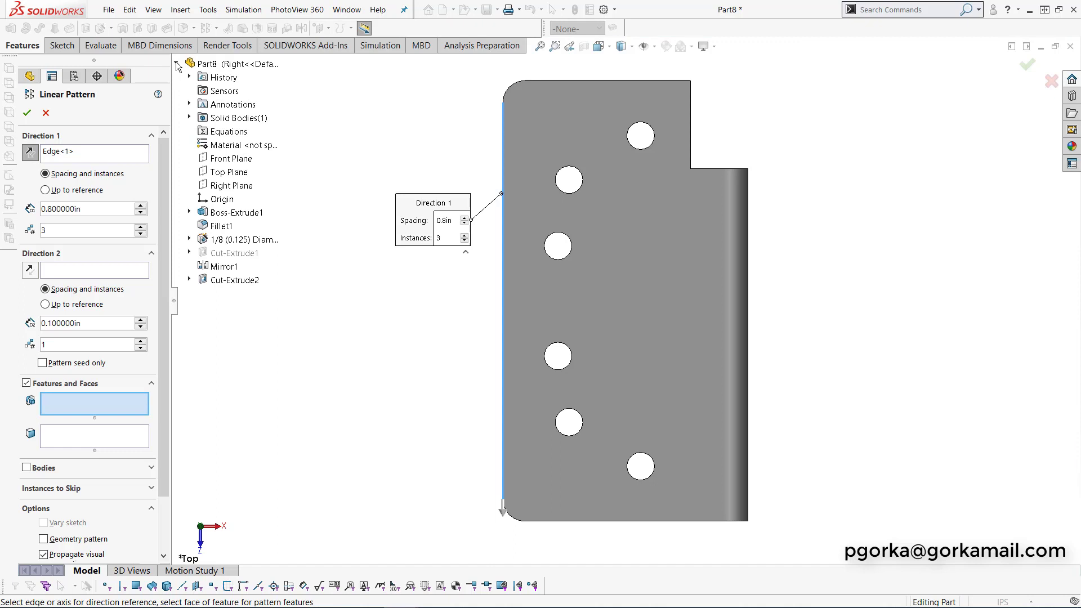
{"action": "left_click", "coordinate": [241, 280]}
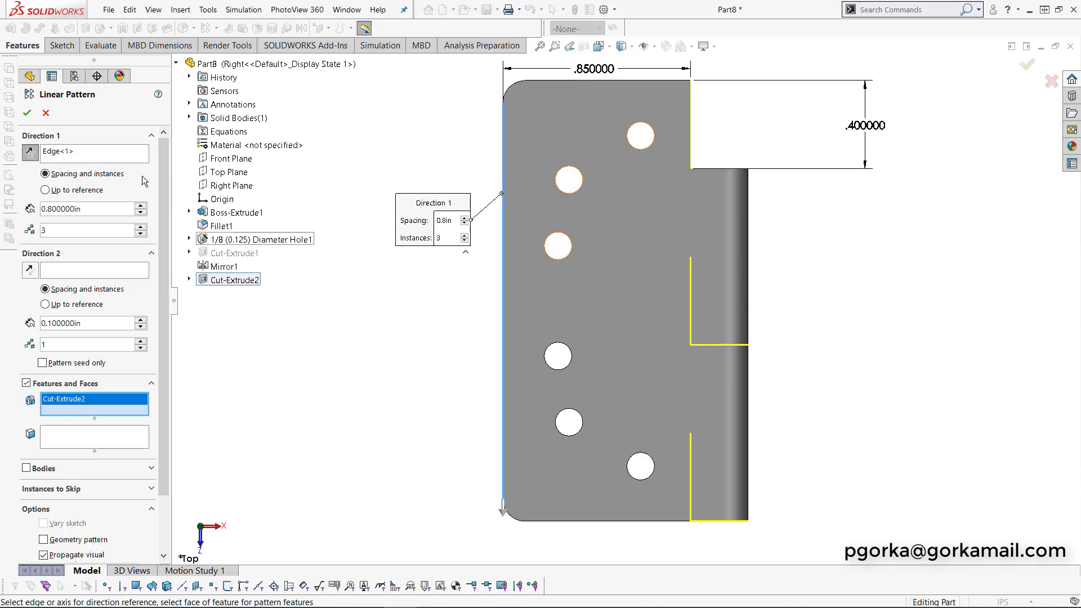
{"action": "left_click", "coordinate": [27, 116]}
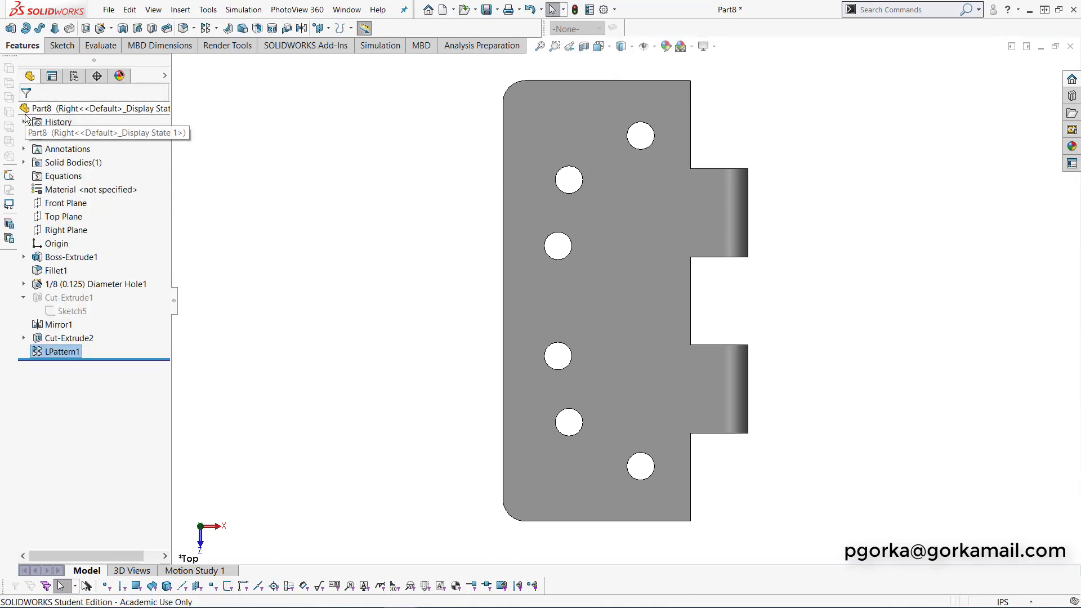
- Activate the Base, Left and Right configurations in turn to compare the wing's knuckle cuts
{"action": "left_click", "coordinate": [242, 194]}
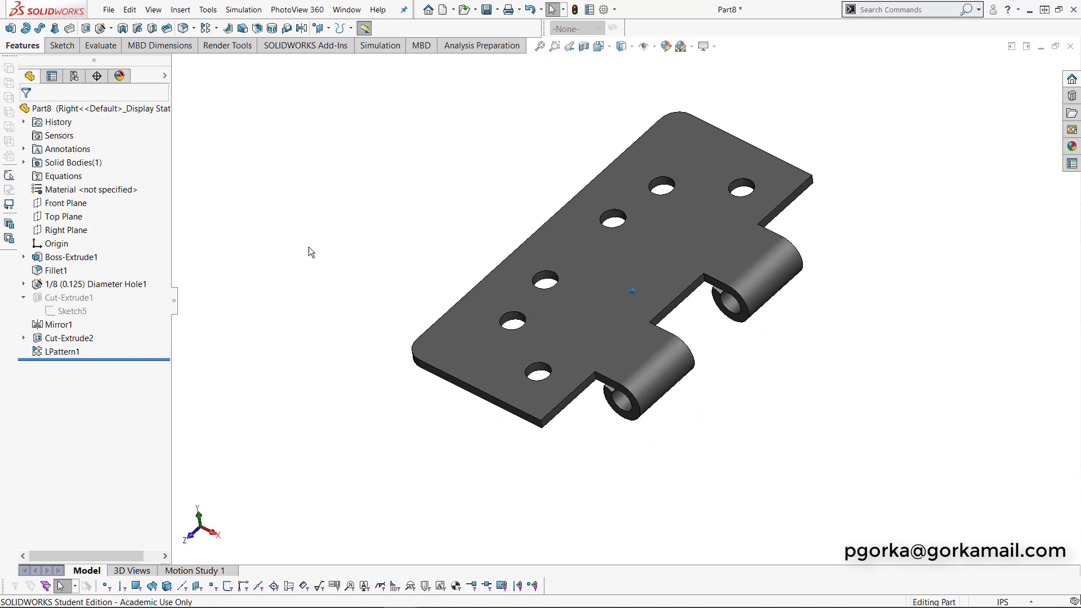
{"action": "left_click", "coordinate": [75, 77]}
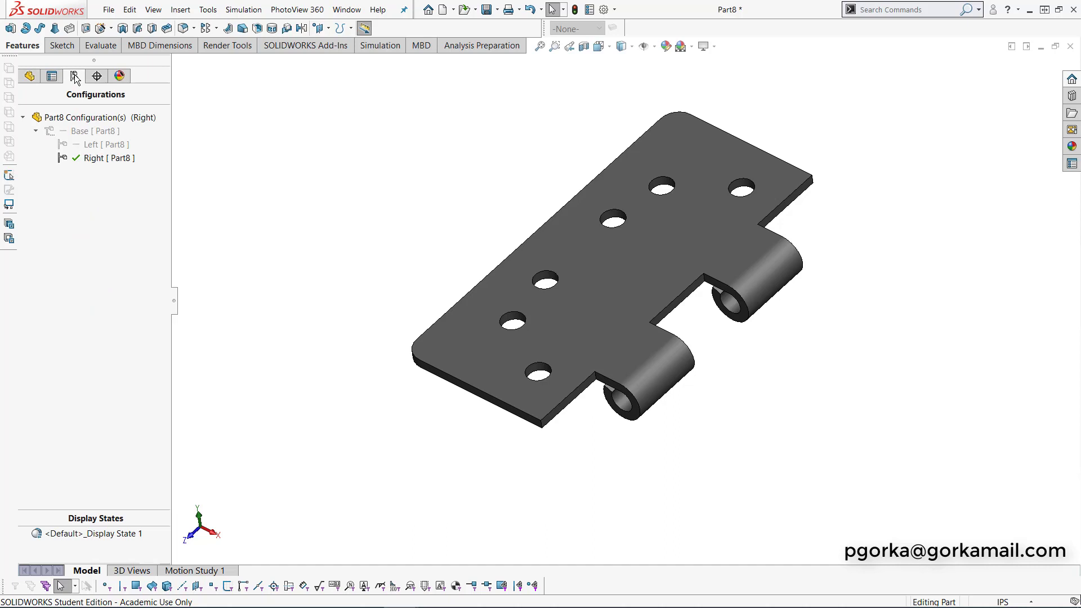
{"action": "double_click", "coordinate": [88, 132]}
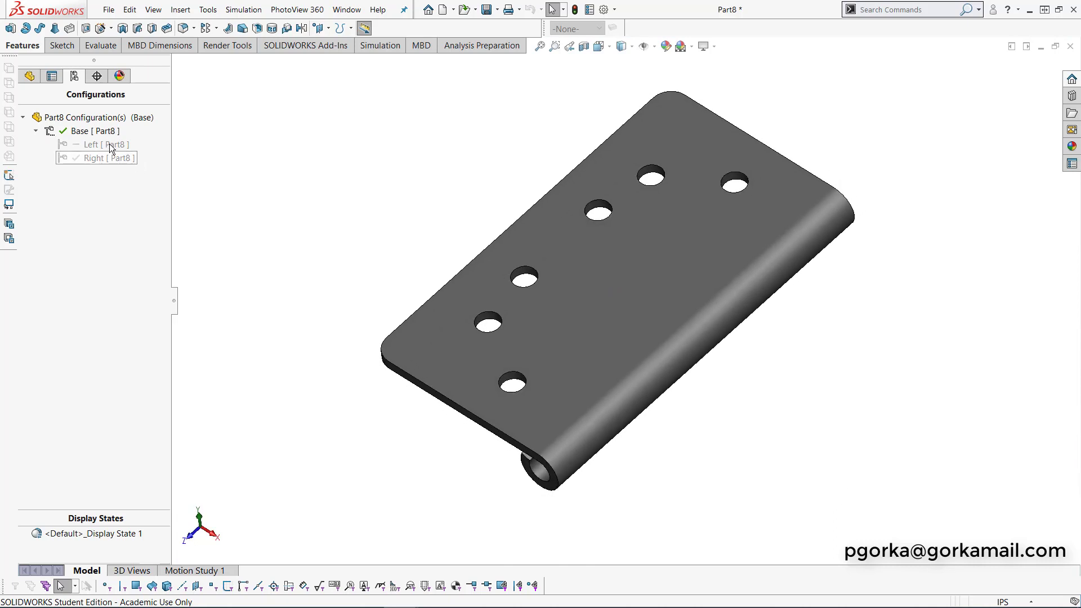
{"action": "double_click", "coordinate": [110, 145]}
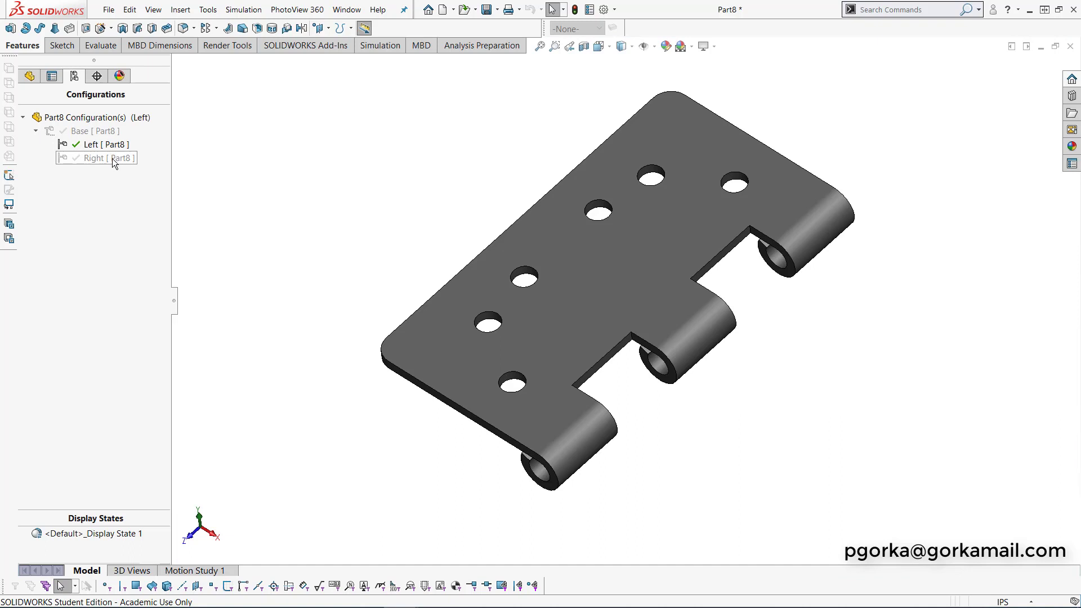
{"action": "double_click", "coordinate": [112, 157]}
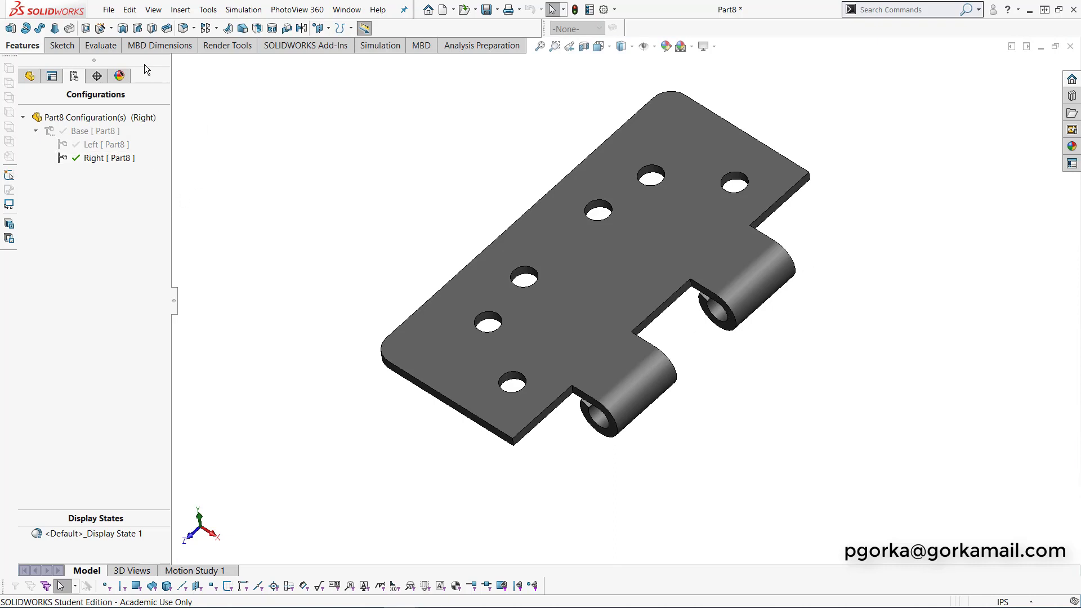
- Save the part with the Right configuration active
{"action": "left_click", "coordinate": [109, 10]}
{"action": "left_click", "coordinate": [136, 143]}
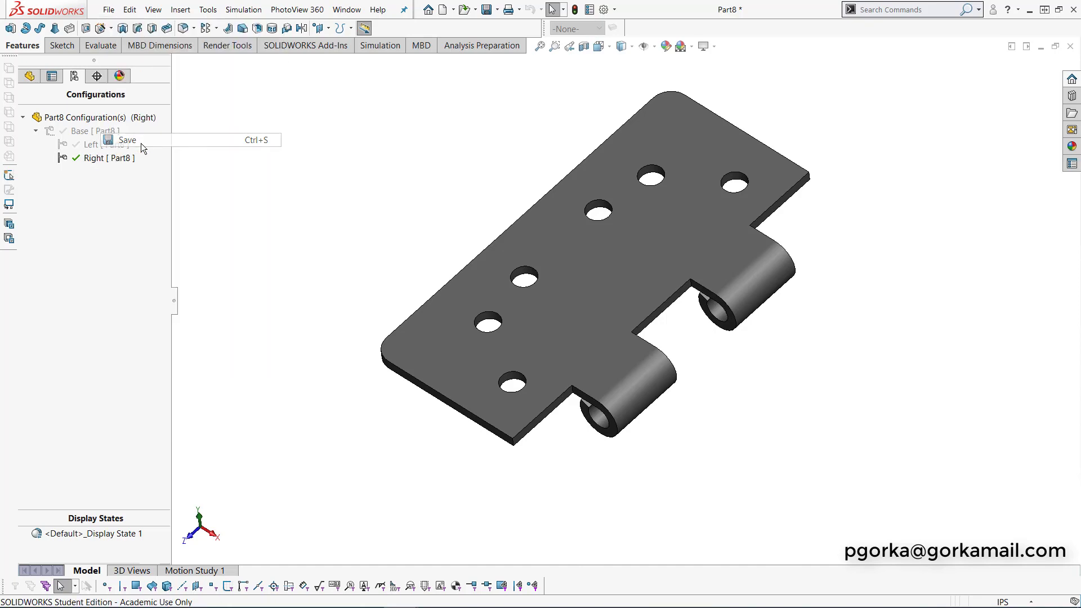